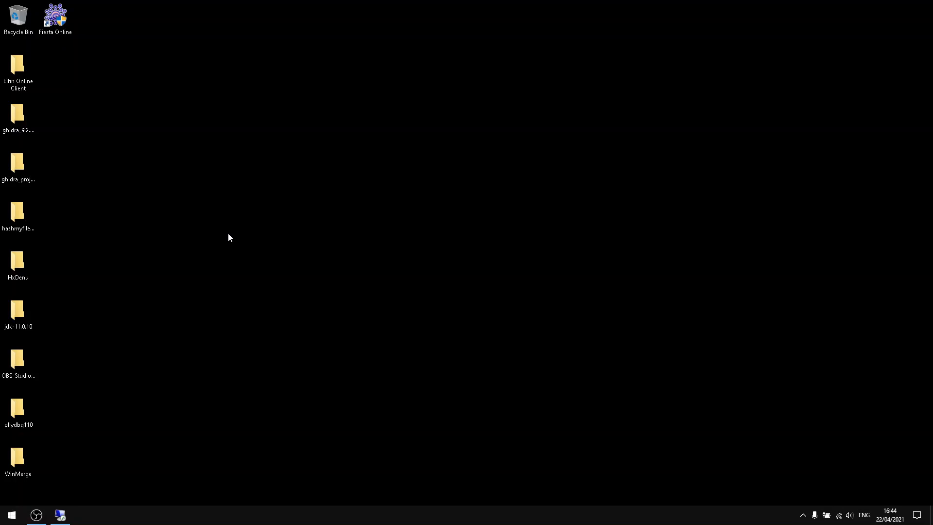
# Switch to the remote server session and open the fiestaonline folder on Local Disk (C:) in File Explorer.
pyautogui.moveTo(62, 518)
pyautogui.click(73, 478)
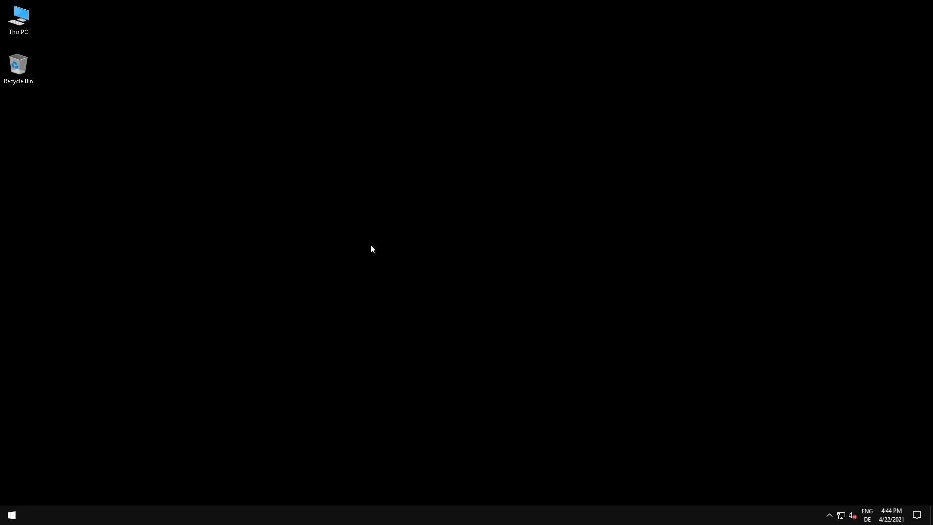
pyautogui.rightClick(12, 514)
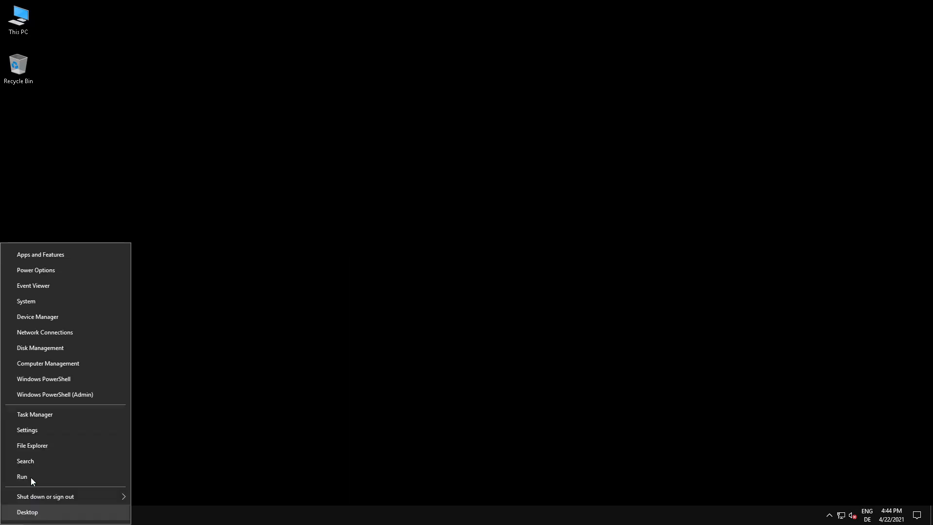
pyautogui.click(42, 441)
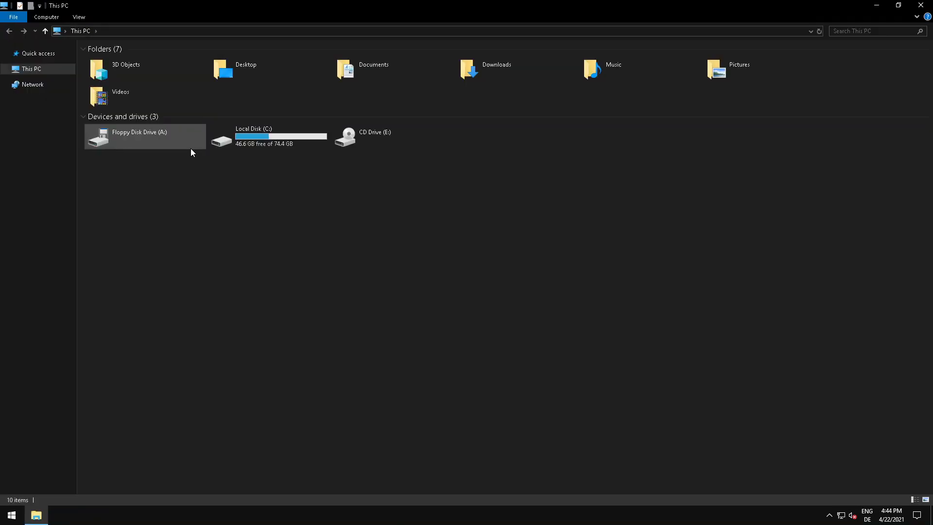
pyautogui.doubleClick(245, 137)
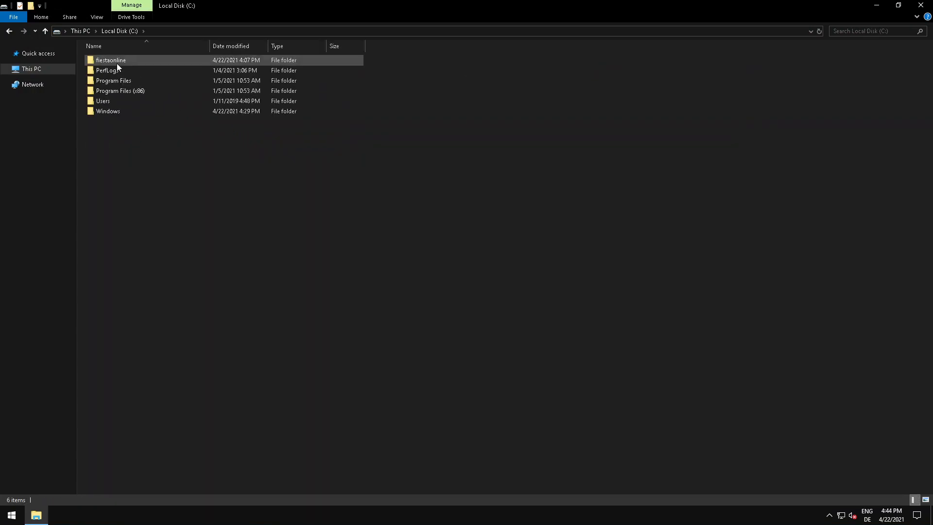
pyautogui.doubleClick(116, 60)
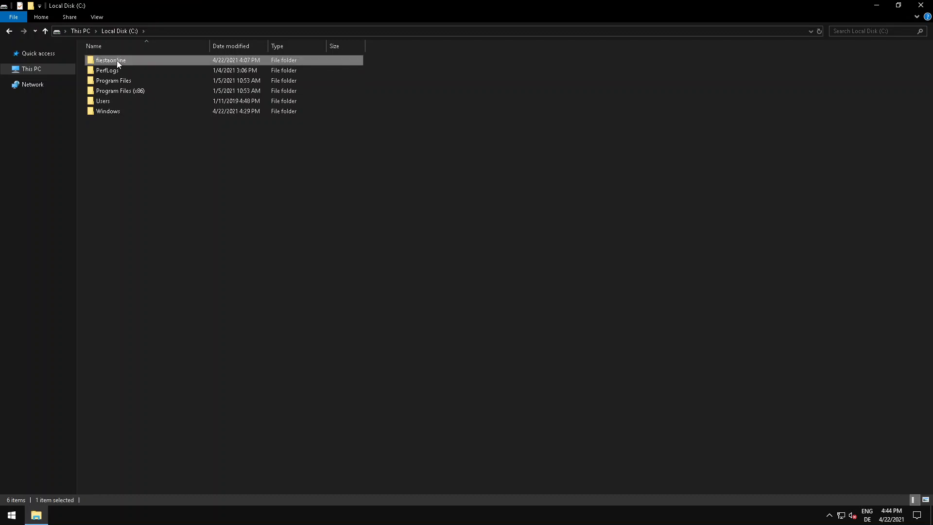
# Open ServerInfo.txt in fiestaonline\9Data\ServerInfo, review its server and ODBC connection entries, and close it.
pyautogui.click(107, 61)
pyautogui.doubleClick(107, 61)
pyautogui.doubleClick(109, 59)
pyautogui.click(113, 71)
pyautogui.doubleClick(113, 71)
pyautogui.scroll(-5, 269, 205)
pyautogui.scroll(5, 269, 205)
pyautogui.scroll(-6, 269, 205)
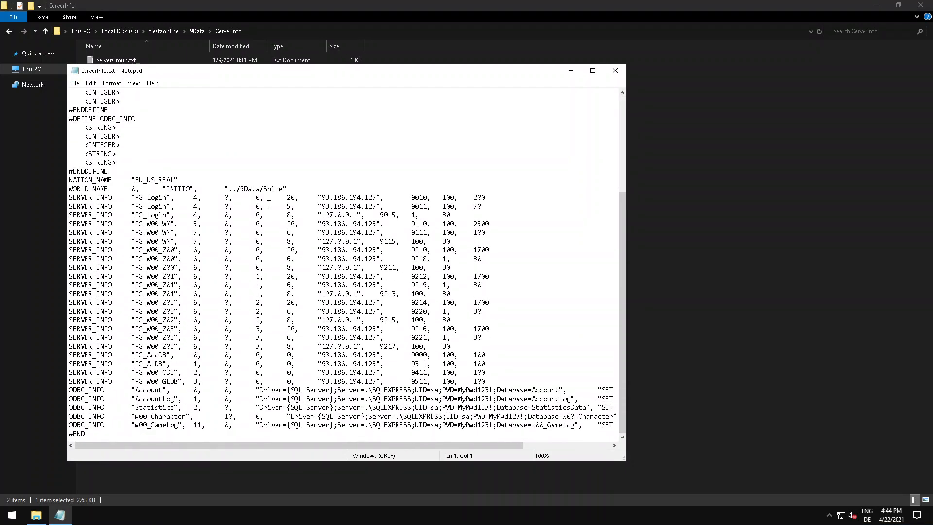
pyautogui.click(615, 70)
# Go back to the fiestaonline folder, look inside its Account subfolder and return.
pyautogui.click(156, 31)
pyautogui.click(104, 71)
pyautogui.doubleClick(104, 71)
pyautogui.click(159, 30)
# Open the Documents folder and check the contents of its Databases and HxDenu subfolders.
pyautogui.click(45, 68)
pyautogui.doubleClick(382, 68)
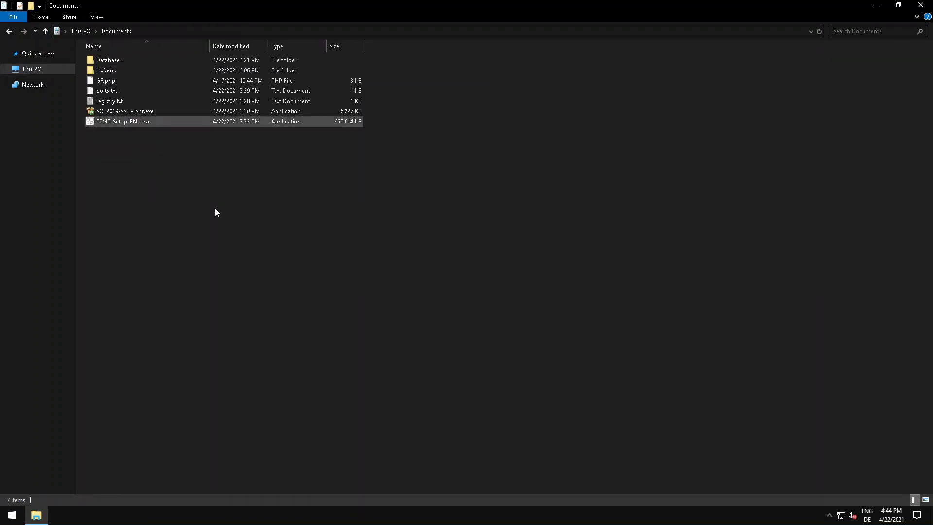
pyautogui.doubleClick(109, 61)
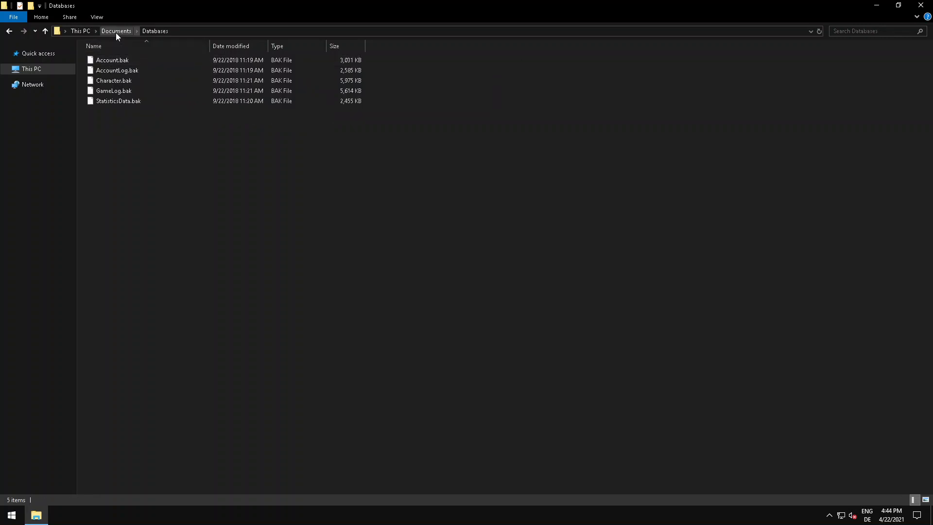
pyautogui.click(117, 31)
pyautogui.doubleClick(117, 70)
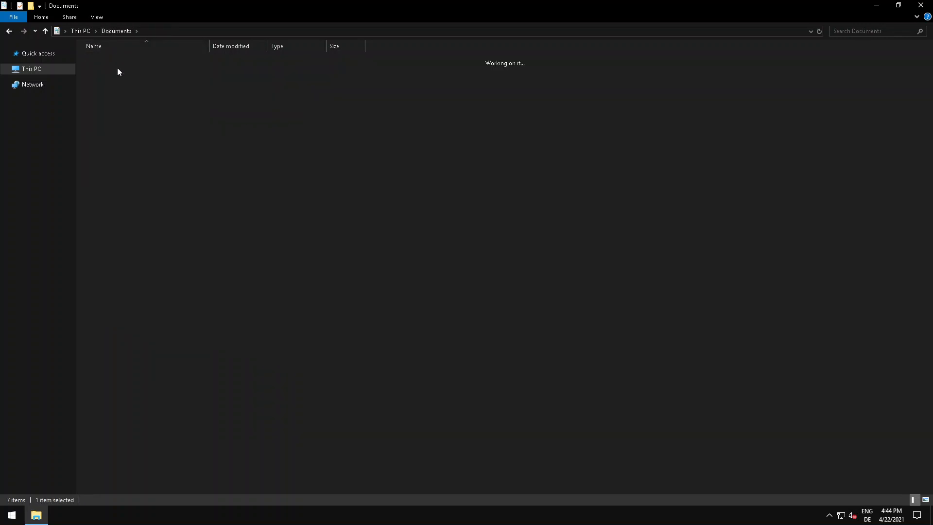
pyautogui.click(117, 31)
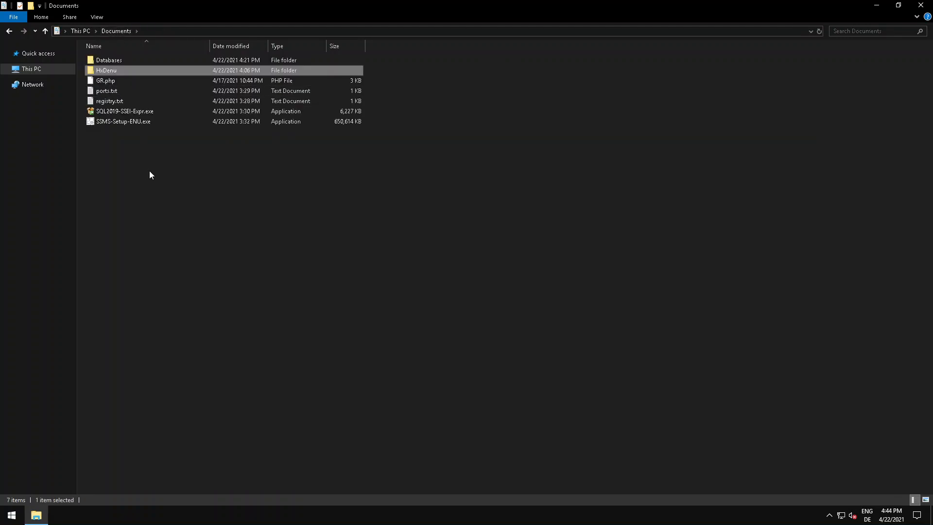
# Examine GR.php and the installers SQL2019-SSEI-Expr.exe and SSMS-Setup-ENU.exe in the Documents folder.
pyautogui.click(118, 80)
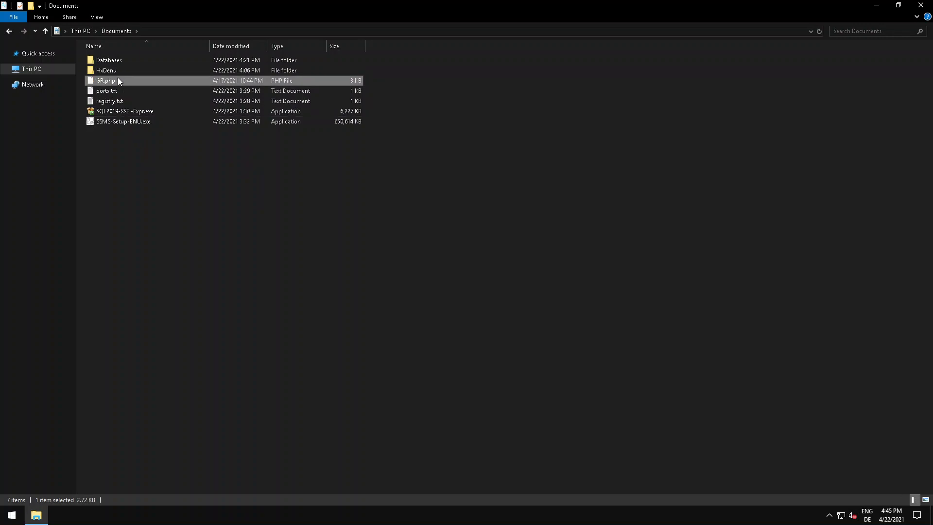
pyautogui.click(127, 141)
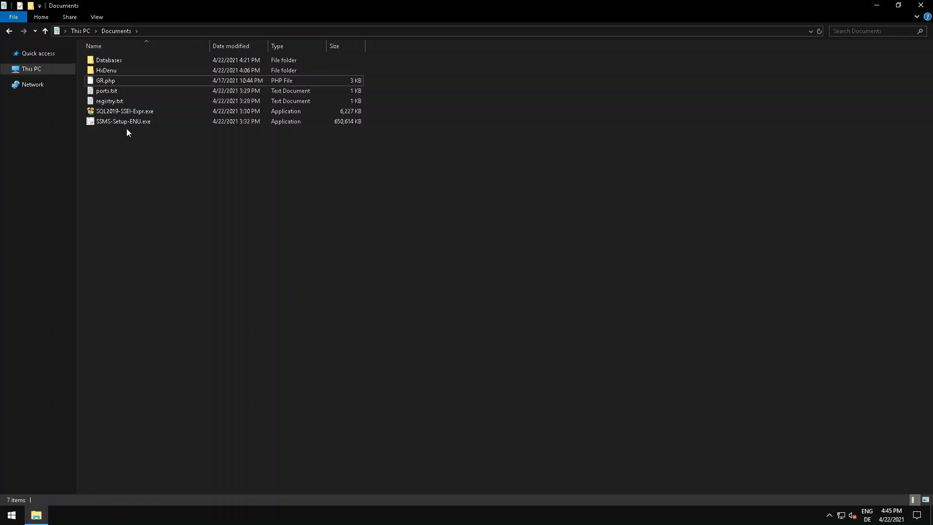
pyautogui.click(121, 81)
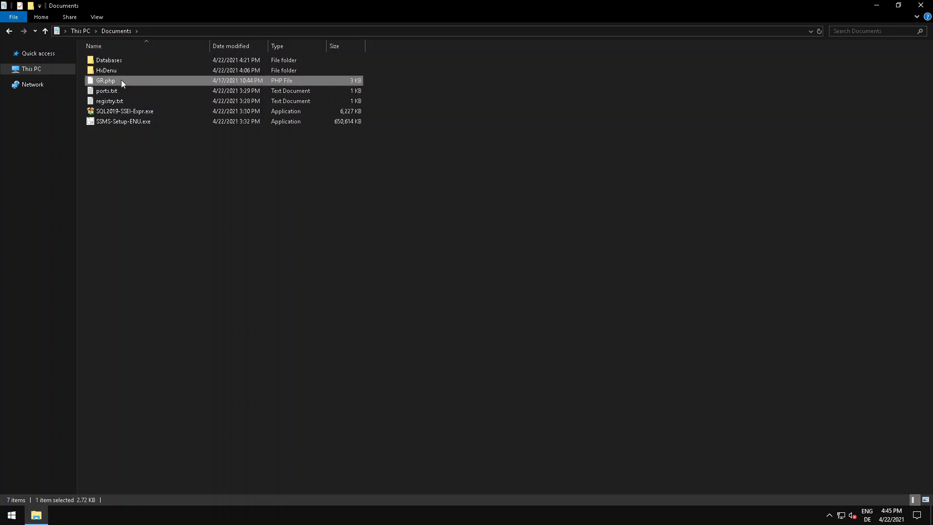
pyautogui.click(132, 158)
pyautogui.click(112, 111)
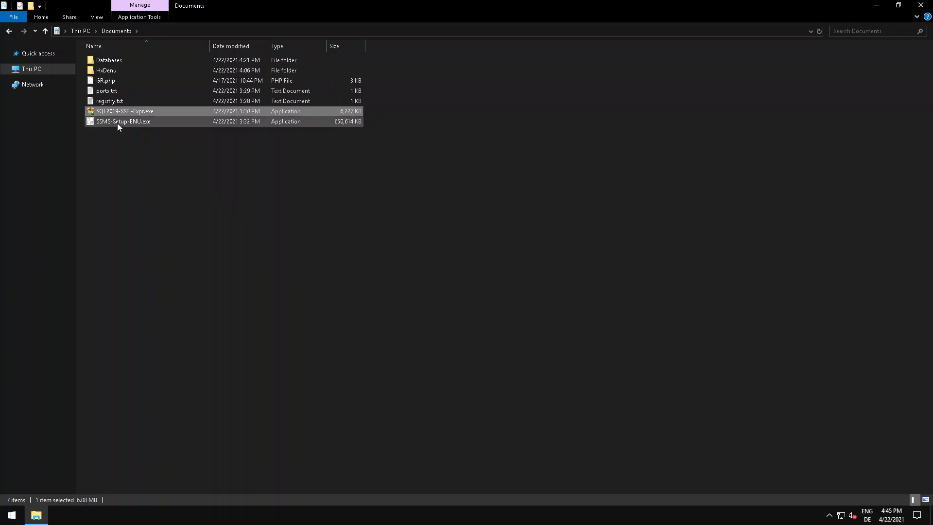
pyautogui.click(118, 122)
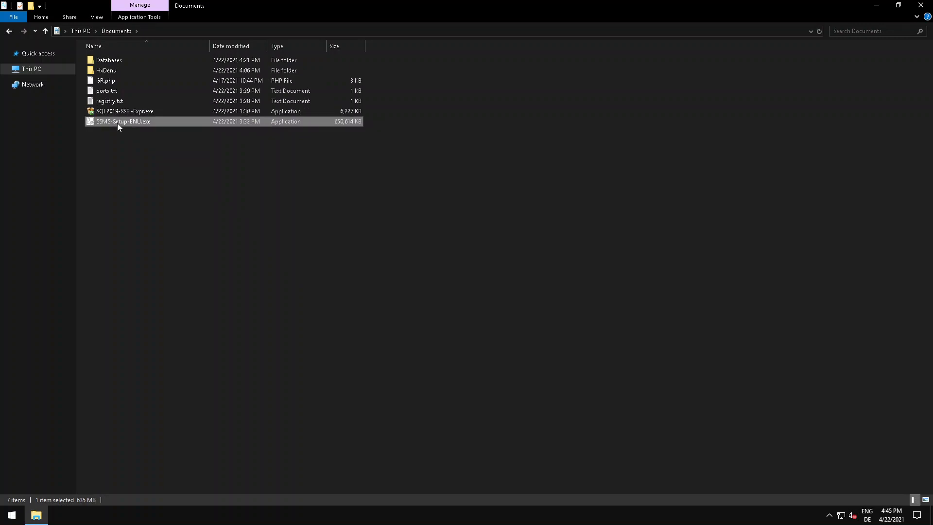
pyautogui.click(116, 109)
pyautogui.click(117, 121)
# Read the port list in ports.txt and the registry notes in registry.txt, closing each file after viewing.
pyautogui.doubleClick(111, 92)
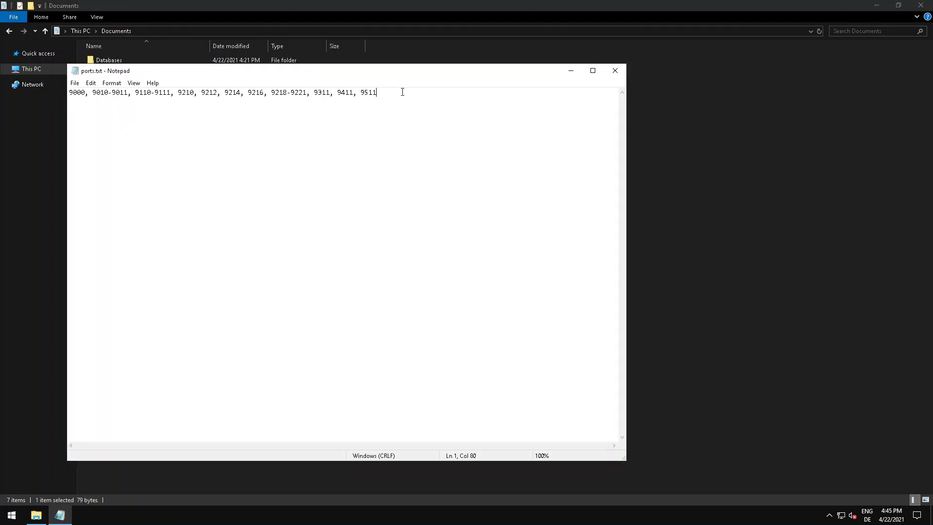
pyautogui.click(615, 70)
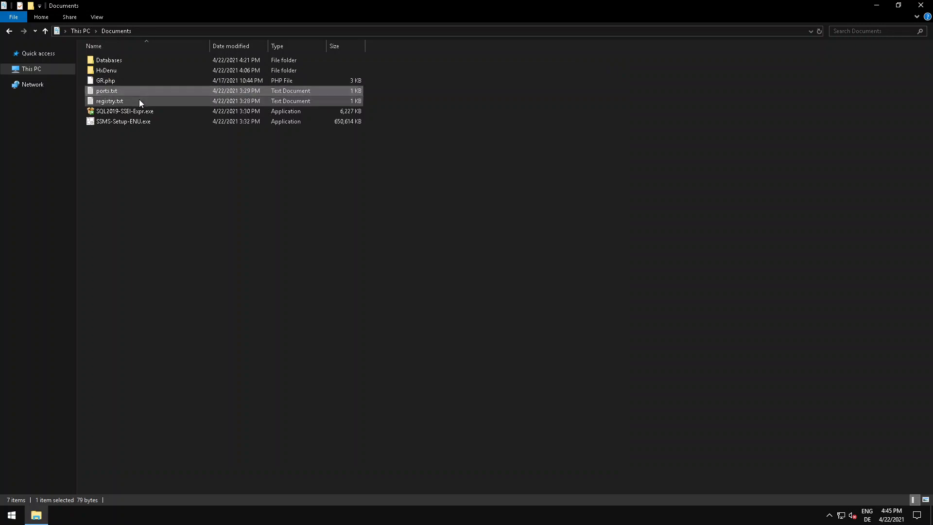
pyautogui.doubleClick(139, 99)
pyautogui.click(220, 162)
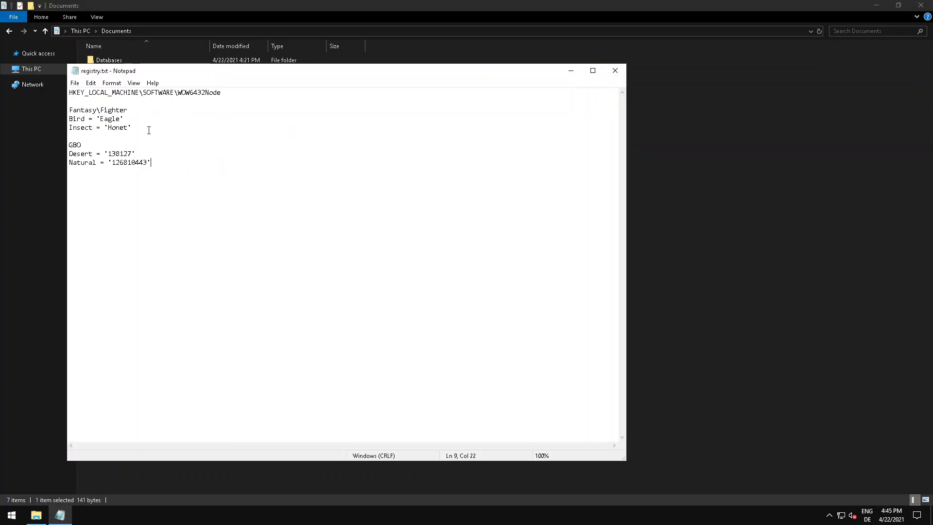
pyautogui.click(615, 70)
pyautogui.click(100, 171)
# Reopen registry.txt, review the WOW6432Node path and the entries under it, and highlight the GBO key name.
pyautogui.moveTo(118, 119)
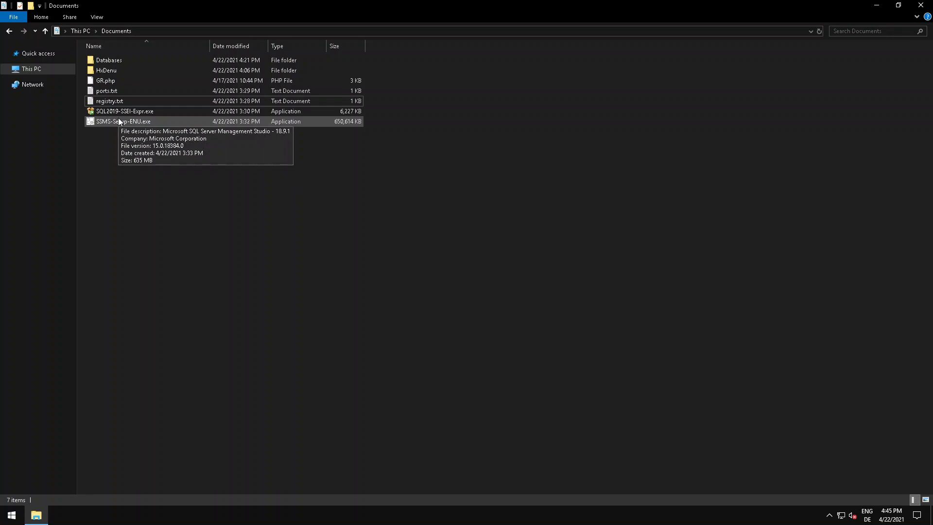
pyautogui.doubleClick(115, 100)
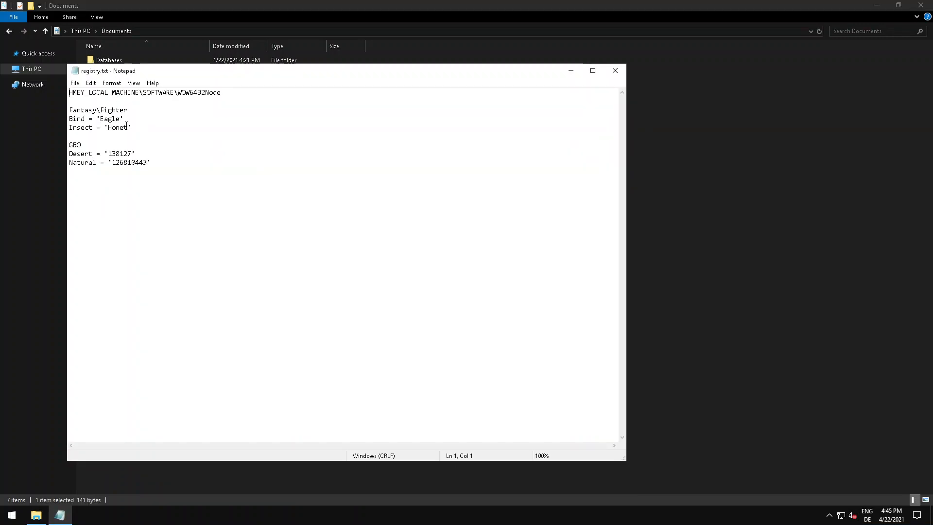
pyautogui.click(131, 127)
pyautogui.click(231, 96)
pyautogui.click(158, 119)
pyautogui.click(158, 162)
pyautogui.click(146, 155)
pyautogui.click(120, 145)
pyautogui.moveTo(82, 145); pyautogui.dragTo(68, 145)
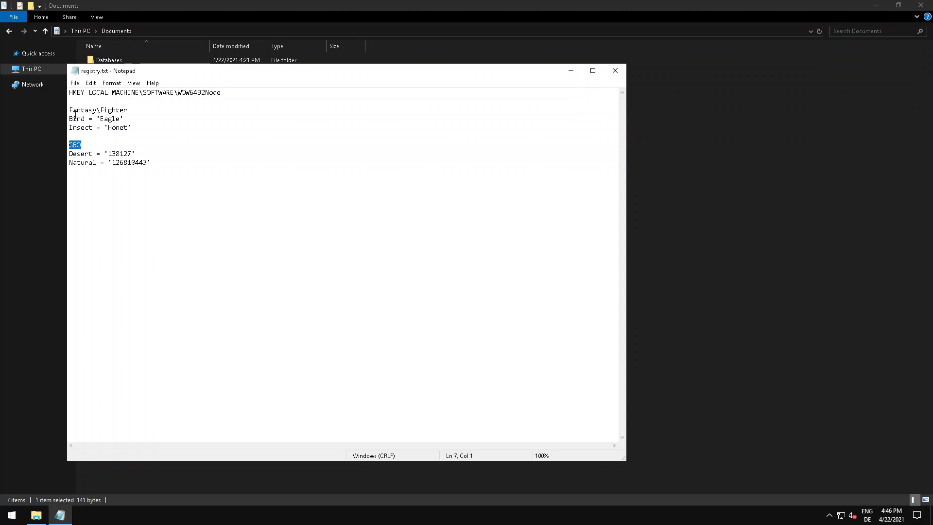
# Highlight the start of the Fantasy\Fighter key path, review its Bird and Insect values, and close registry.txt.
pyautogui.moveTo(69, 110); pyautogui.dragTo(98, 112)
pyautogui.click(131, 120)
pyautogui.click(134, 126)
pyautogui.click(118, 145)
pyautogui.click(131, 122)
pyautogui.click(146, 129)
pyautogui.click(111, 118)
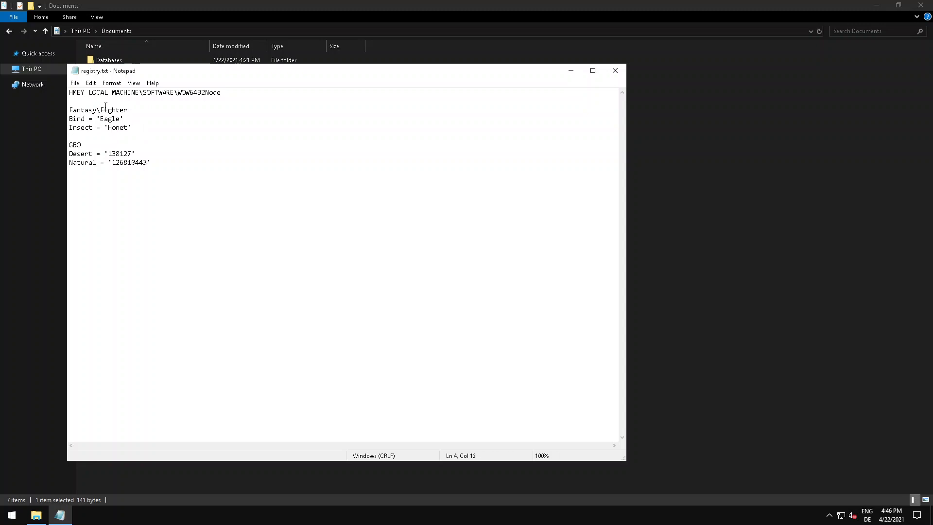
pyautogui.click(614, 70)
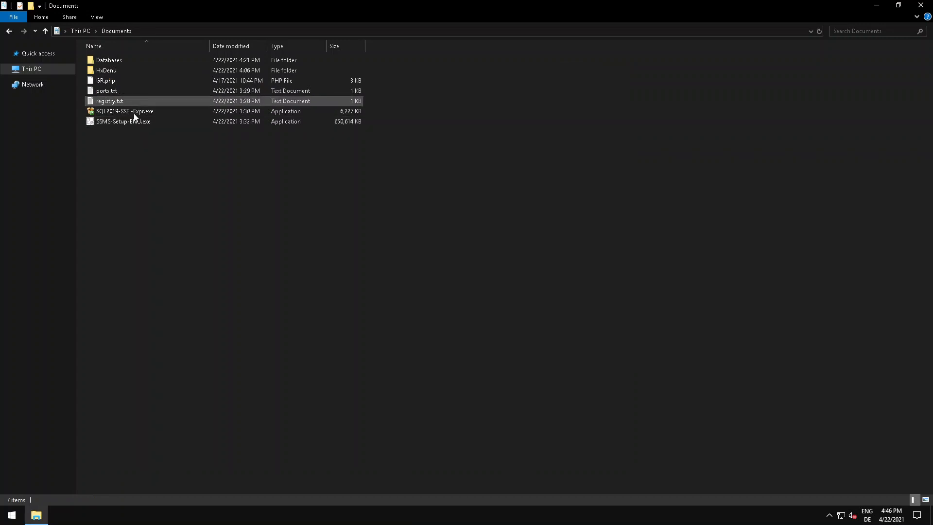
# Return to the fiestaonline folder on Local Disk (C:).
pyautogui.click(51, 70)
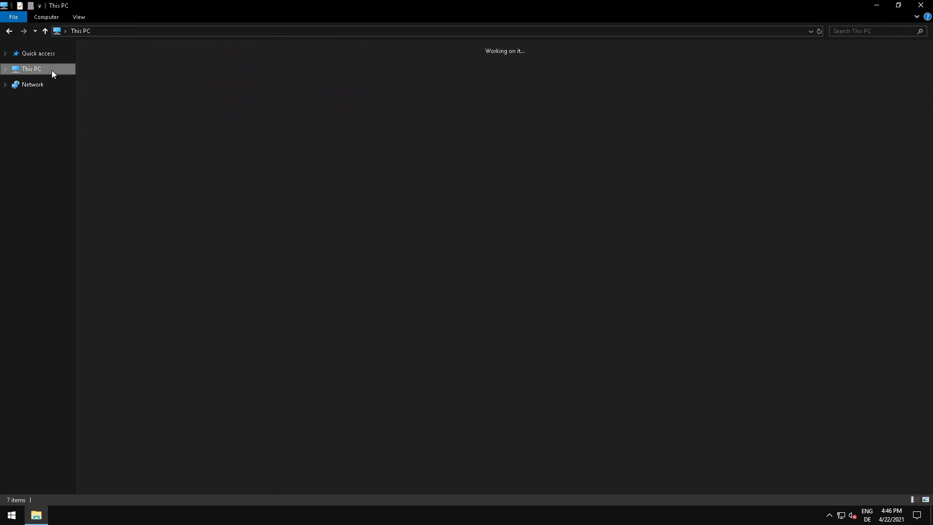
pyautogui.doubleClick(225, 138)
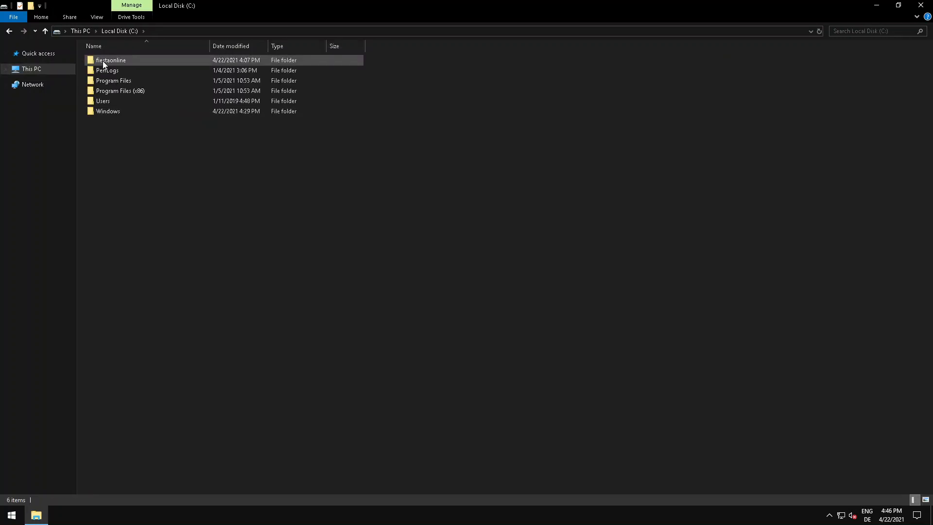
pyautogui.doubleClick(103, 61)
# Open the Windows Security application on the server.
pyautogui.rightClick(11, 515)
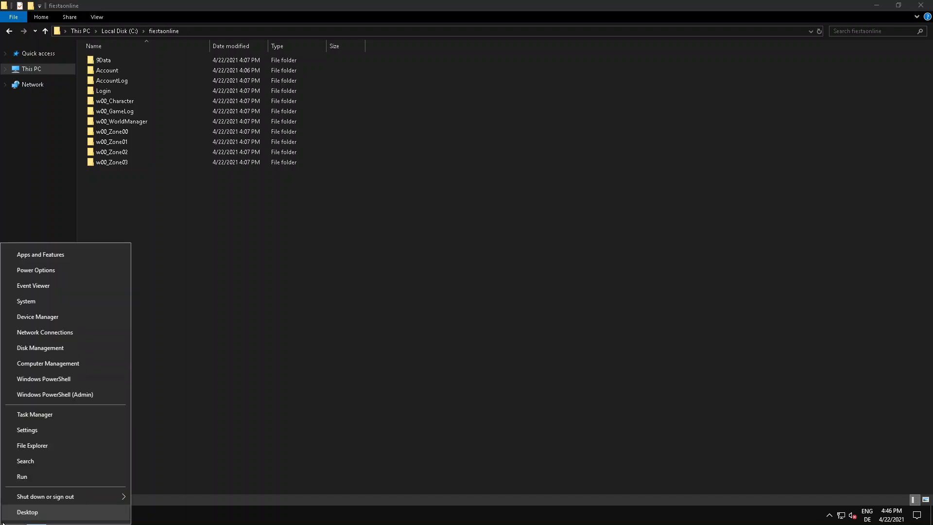
pyautogui.click(243, 395)
pyautogui.click(11, 515)
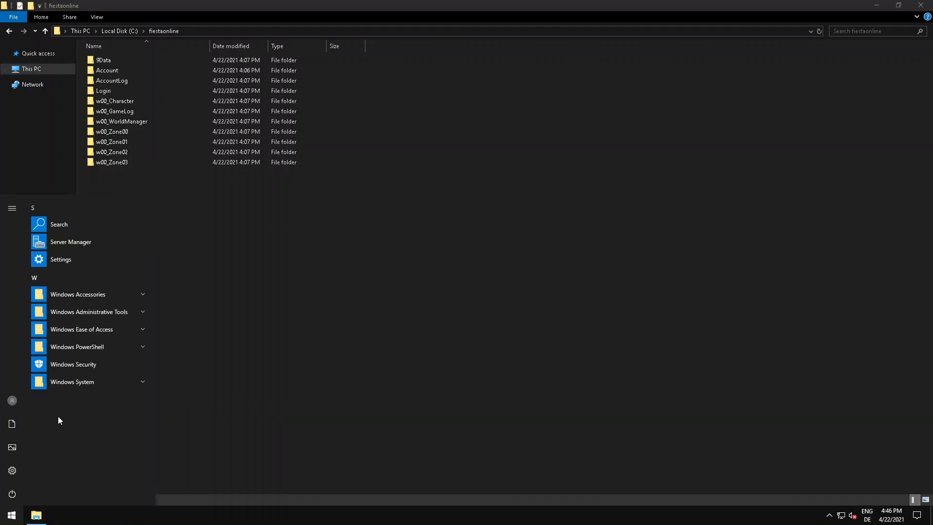
pyautogui.click(75, 365)
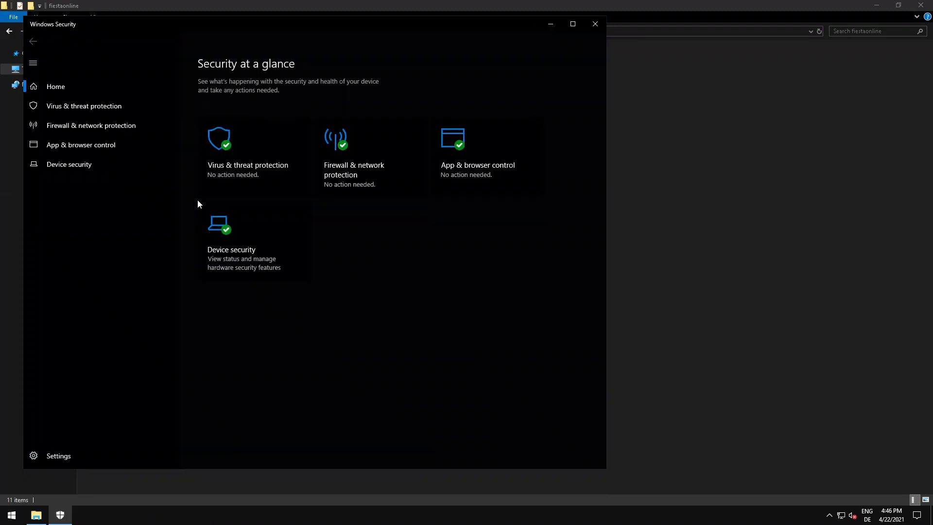
# Open the Virus & threat protection settings and go to the Exclusions section.
pyautogui.click(228, 158)
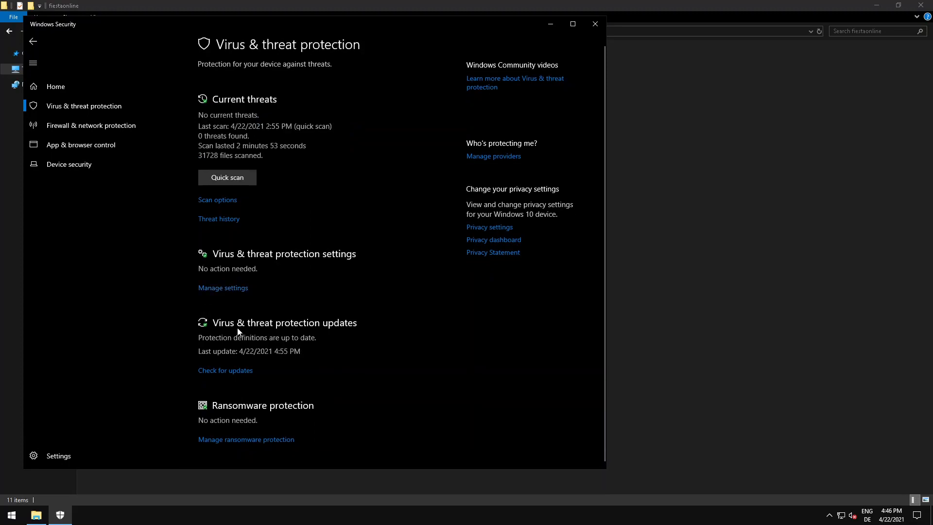
pyautogui.click(60, 87)
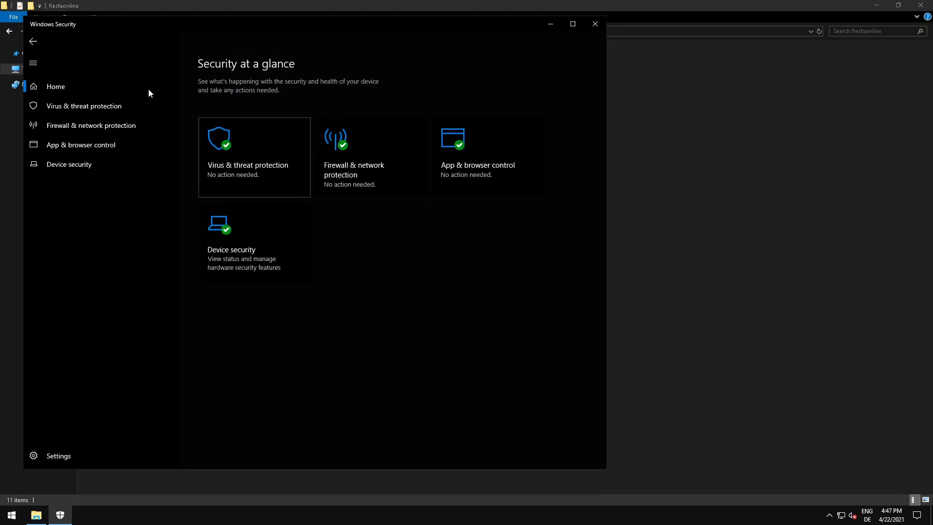
pyautogui.click(256, 152)
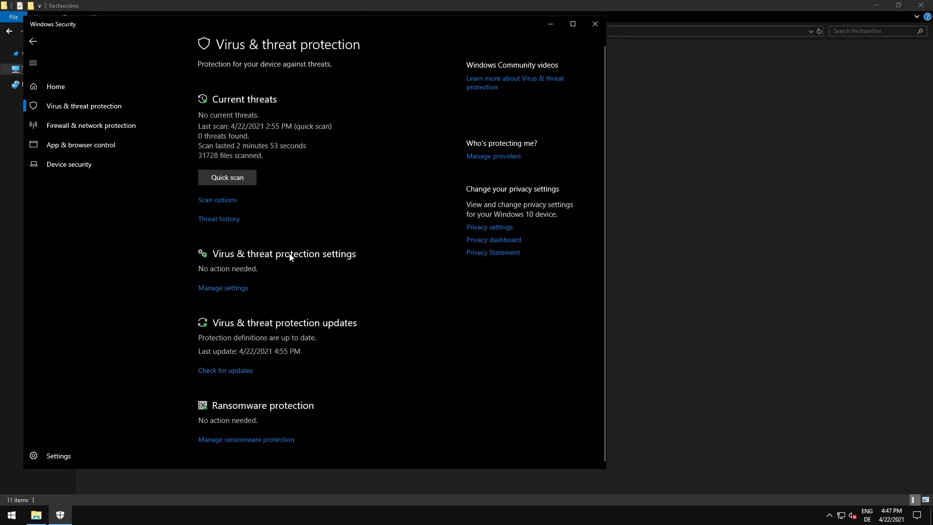
pyautogui.click(220, 287)
pyautogui.scroll(-5, 262, 235)
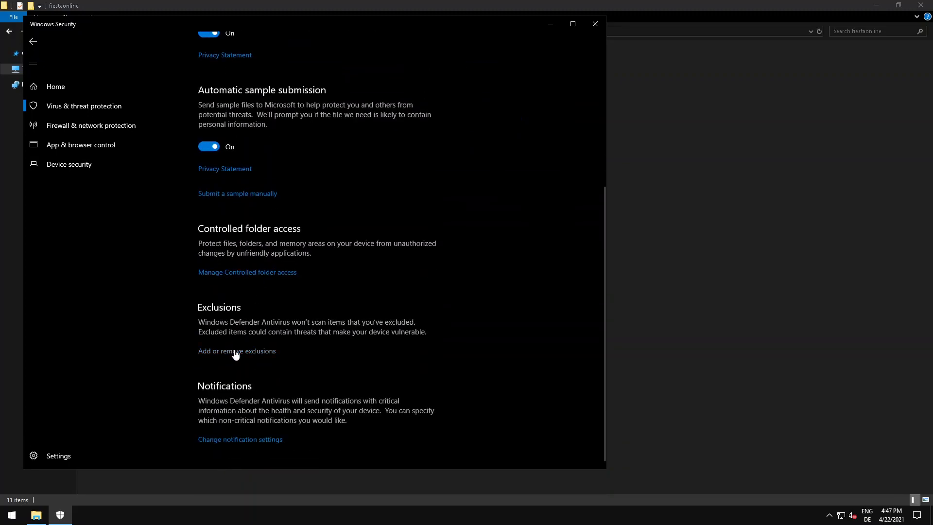
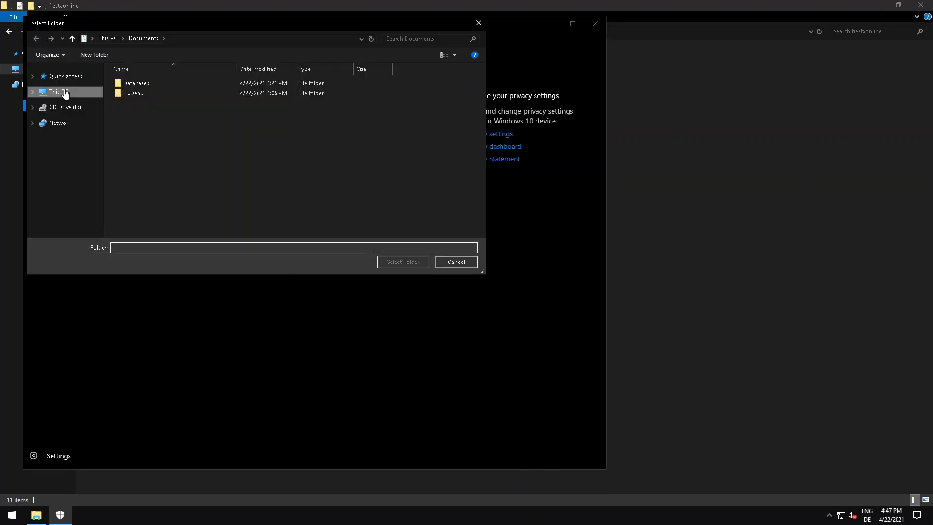
# Browse to Local Disk (C:) and pick the fiestaonline folder as the item to exclude.
pyautogui.click(60, 92)
pyautogui.doubleClick(261, 193)
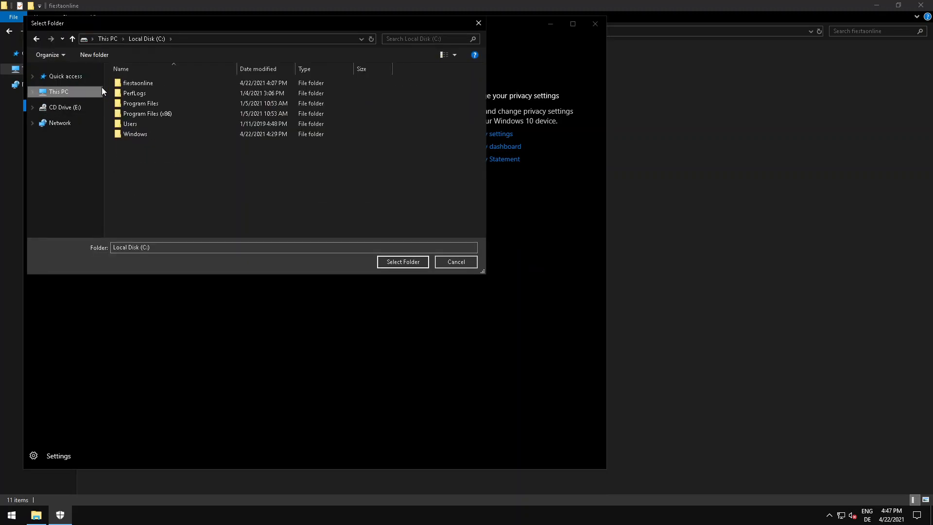
pyautogui.click(135, 85)
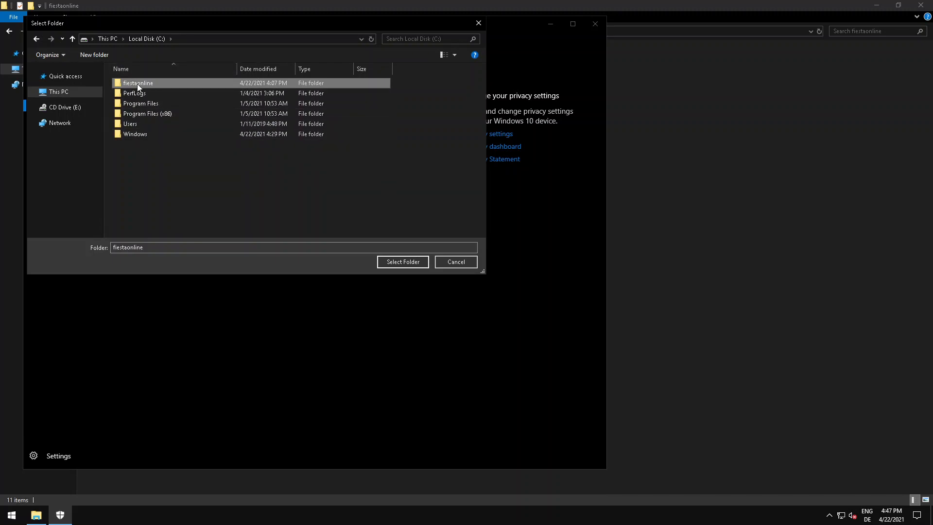
# Look through the Account, 9Data and ServerInfo folders inside fiestaonline on Local Disk (C:).
pyautogui.click(673, 228)
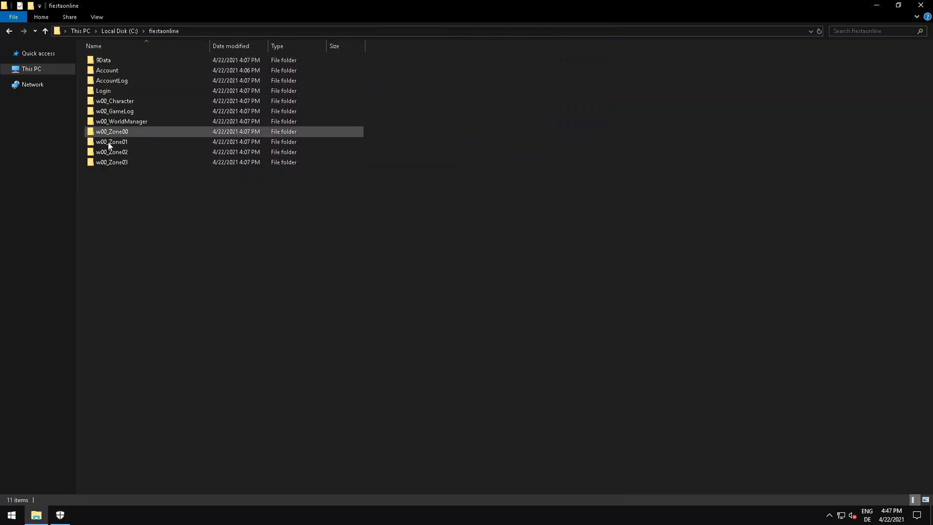
pyautogui.doubleClick(107, 71)
pyautogui.click(155, 31)
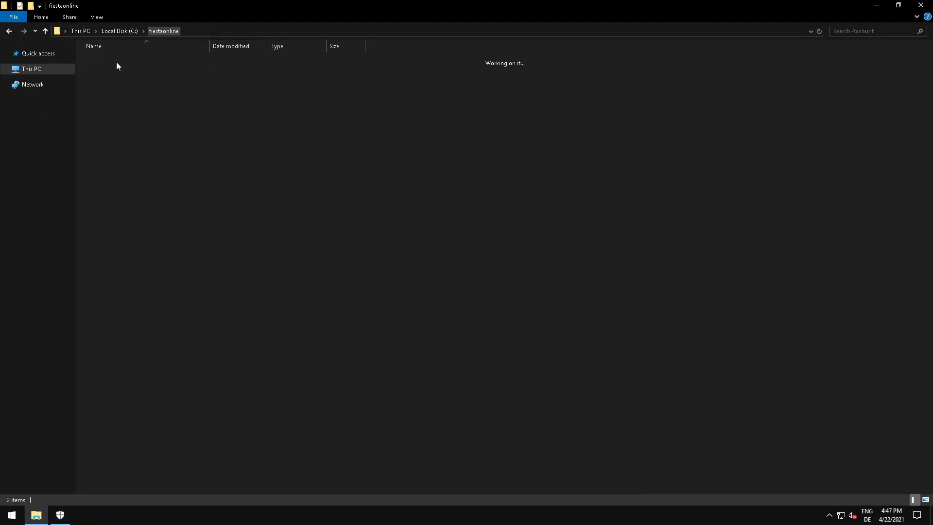
pyautogui.doubleClick(109, 62)
pyautogui.doubleClick(108, 63)
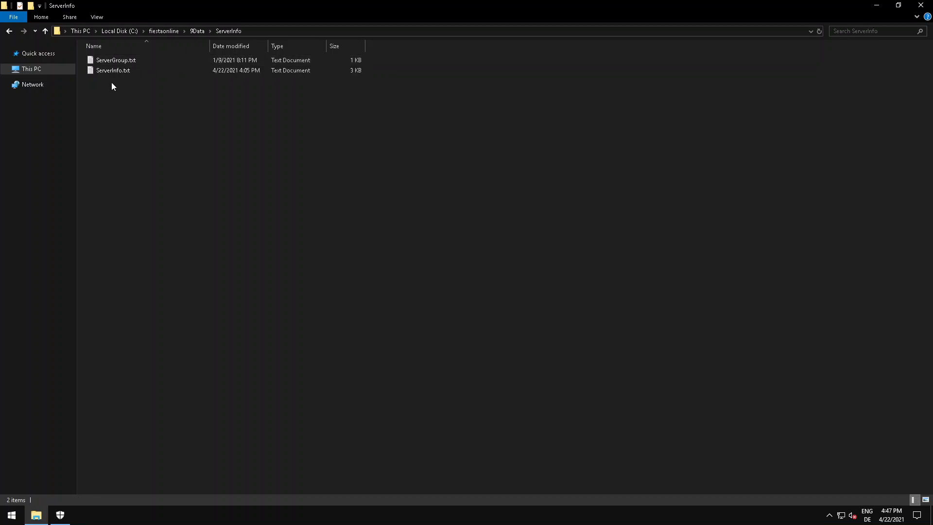
pyautogui.click(197, 31)
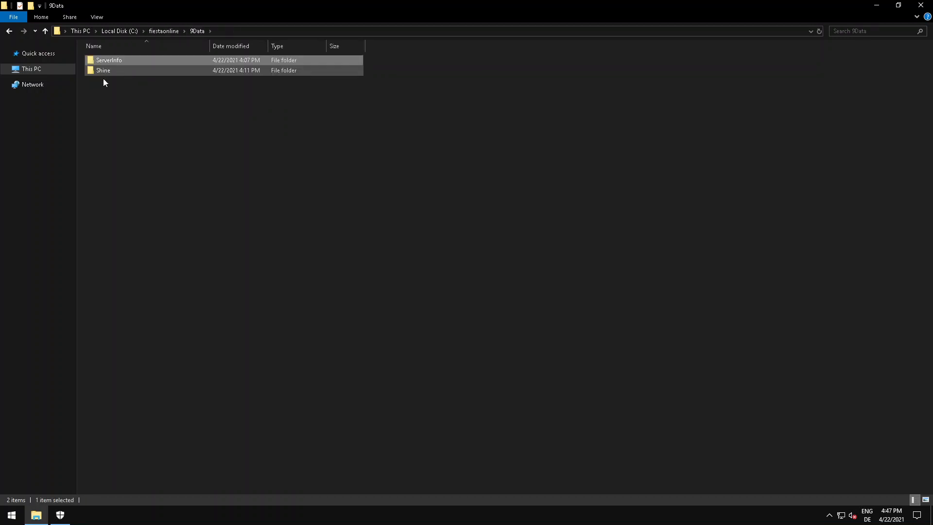
# Confirm C:\fiestaonline as a Windows Defender folder exclusion and close Windows Security.
pyautogui.click(60, 514)
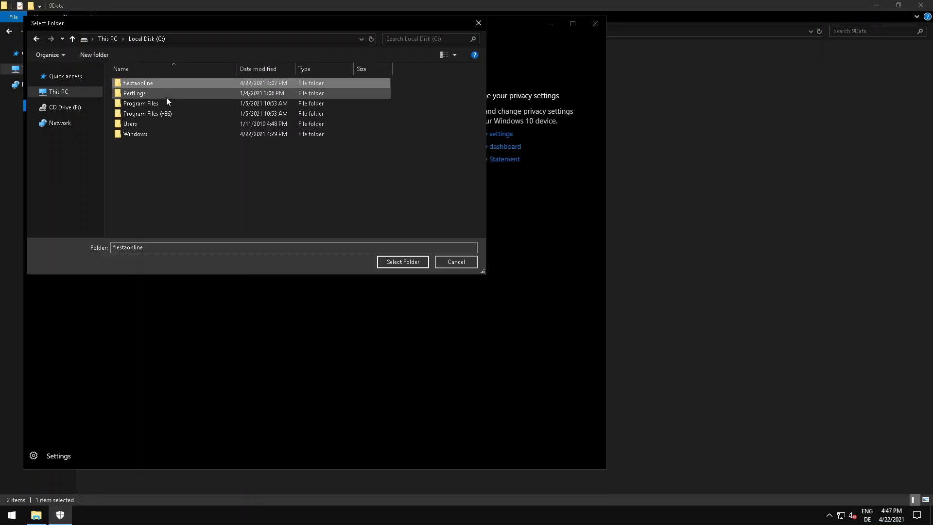
pyautogui.click(390, 263)
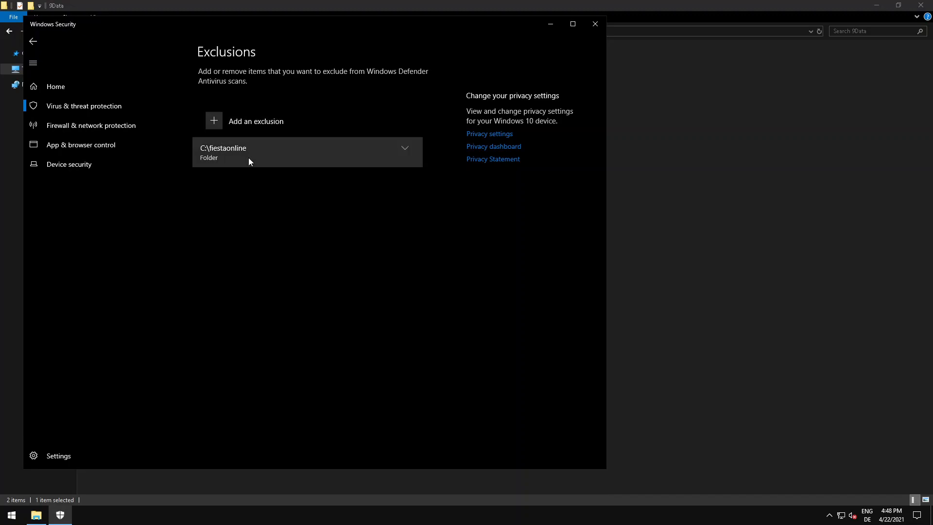
pyautogui.click(594, 24)
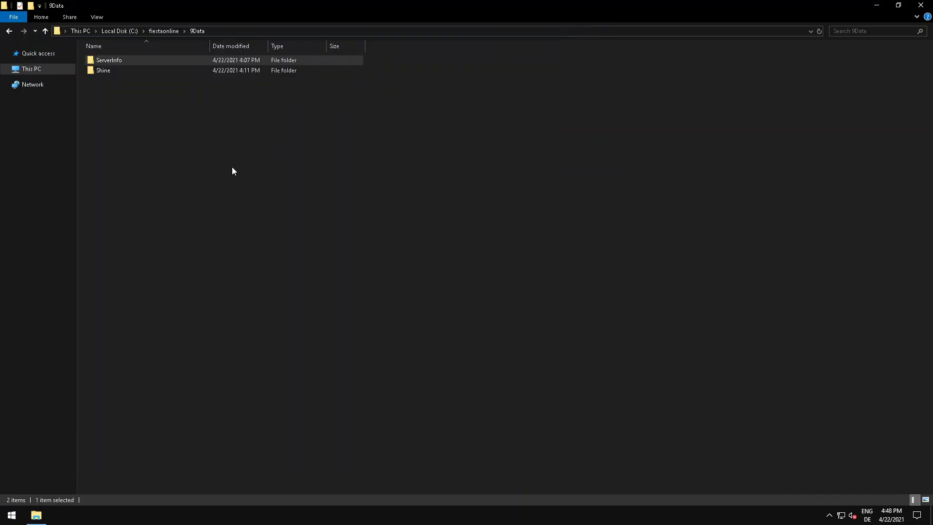
# Run SQL2019-SSEI-Expr.exe from the Documents folder and start a Custom installation with C:\SQL2019 as the media location.
pyautogui.click(36, 70)
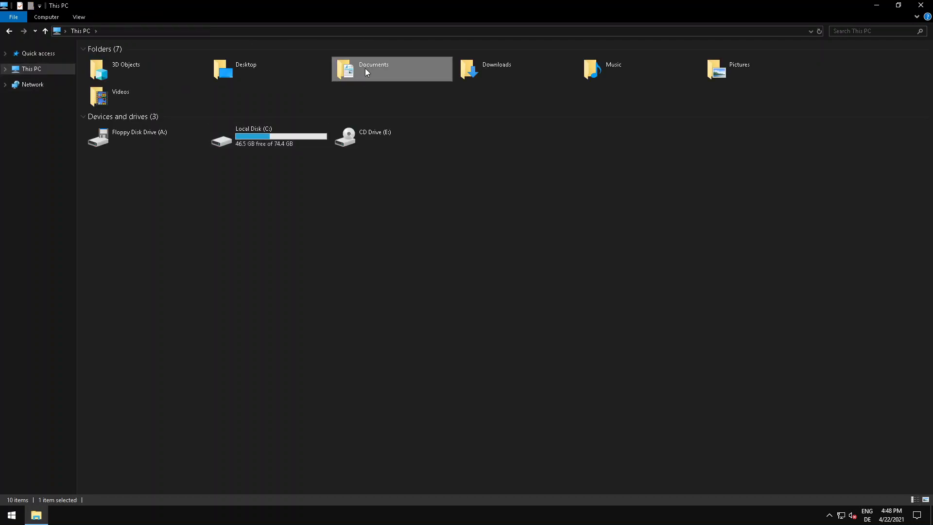
pyautogui.doubleClick(366, 68)
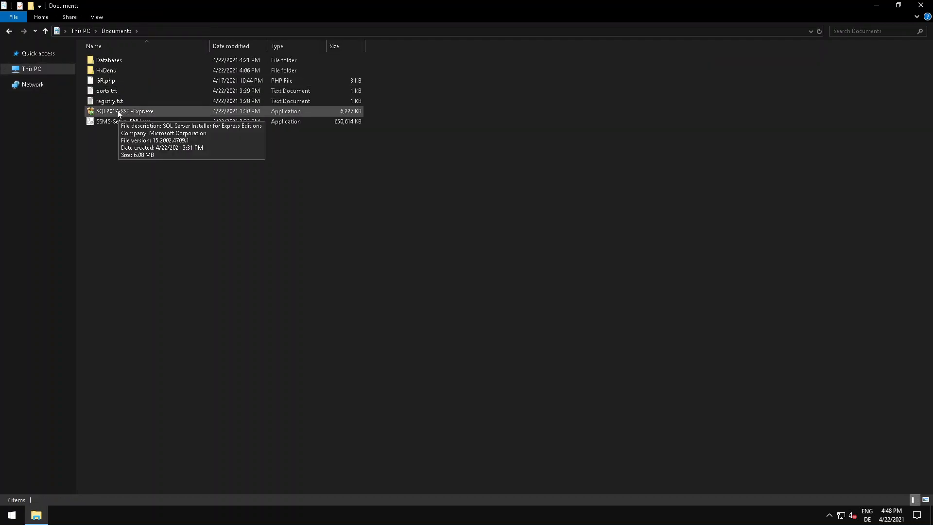
pyautogui.click(118, 111)
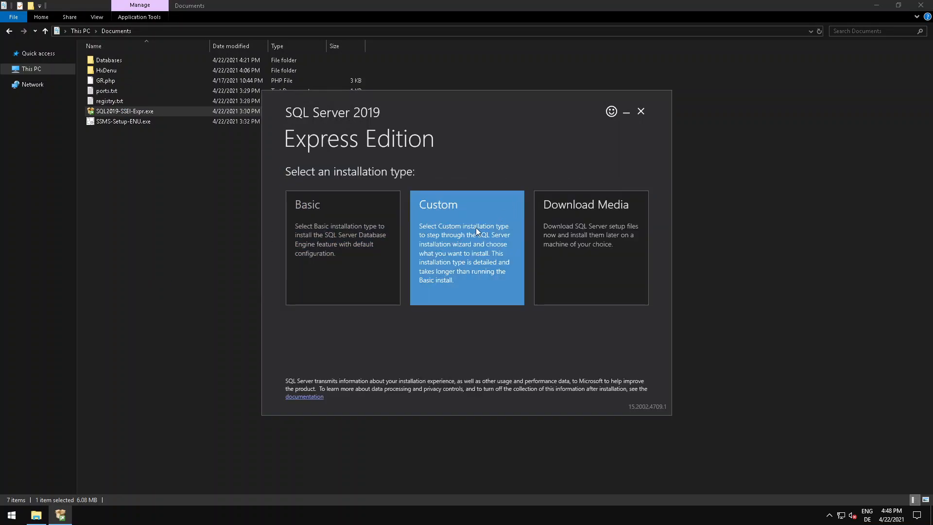
pyautogui.click(447, 235)
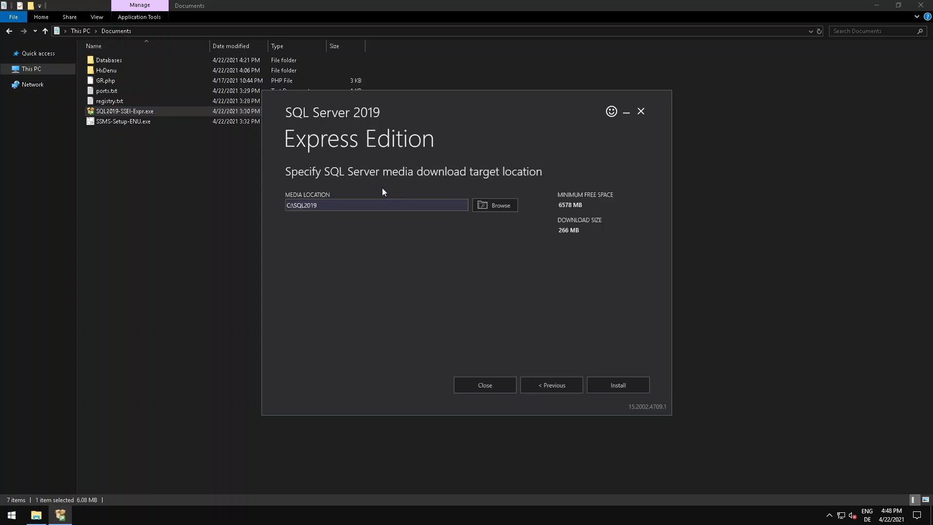
pyautogui.click(624, 384)
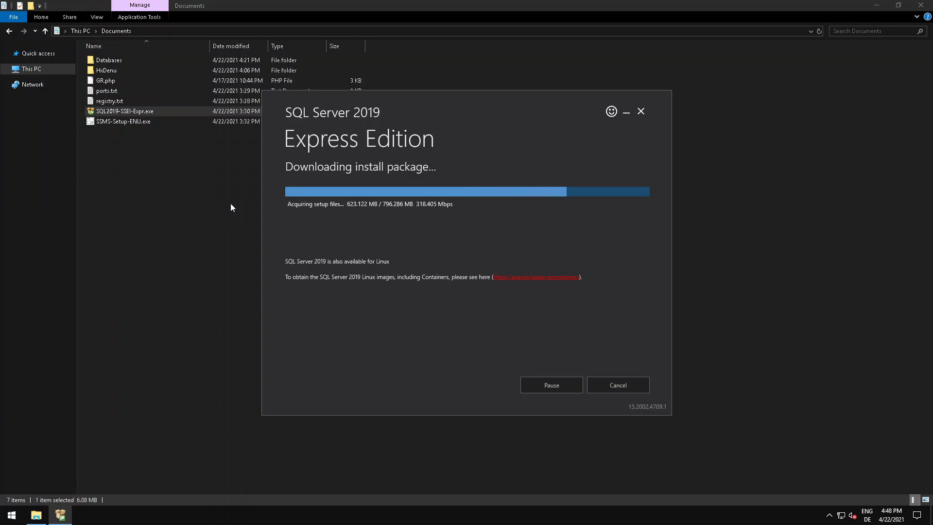
pyautogui.click(141, 164)
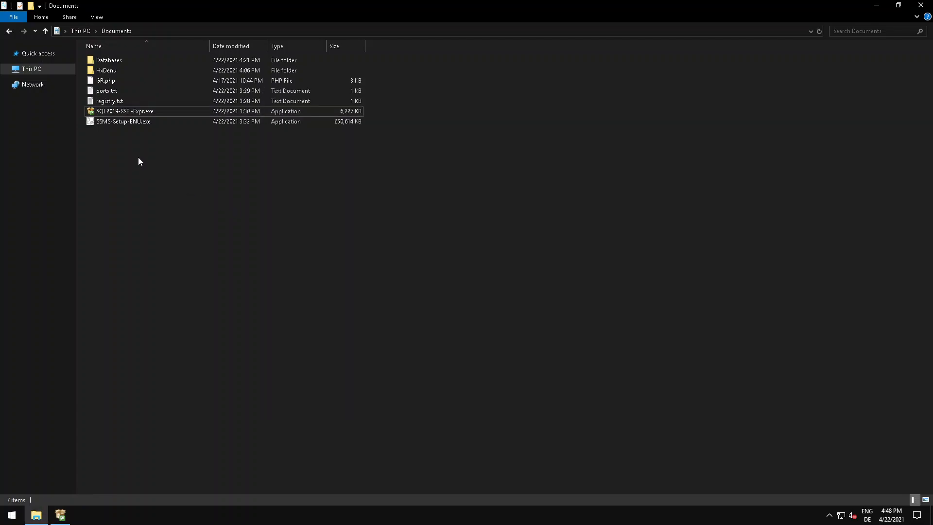
pyautogui.click(60, 514)
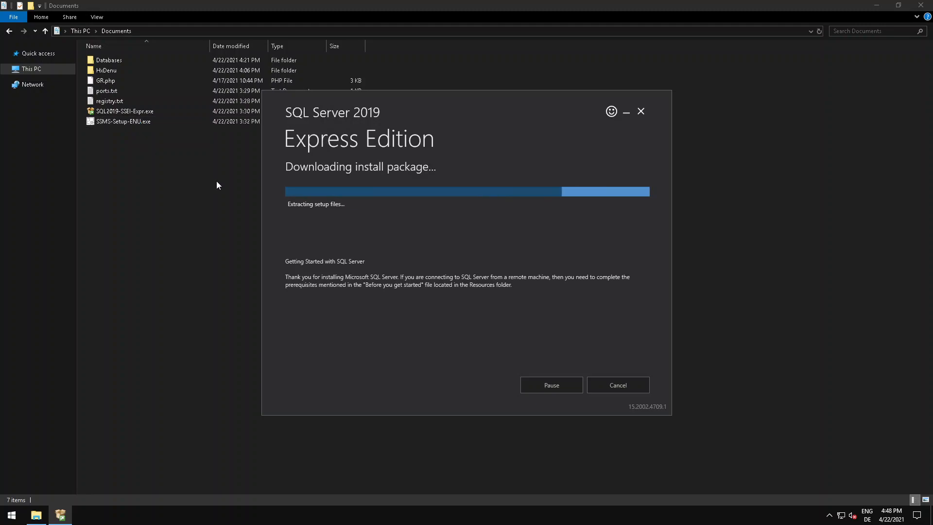
pyautogui.click(107, 111)
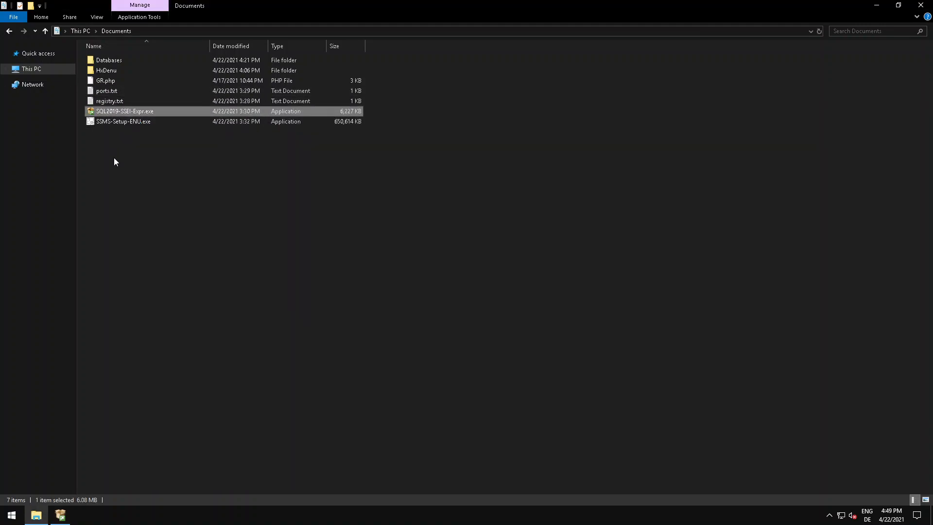
pyautogui.click(61, 515)
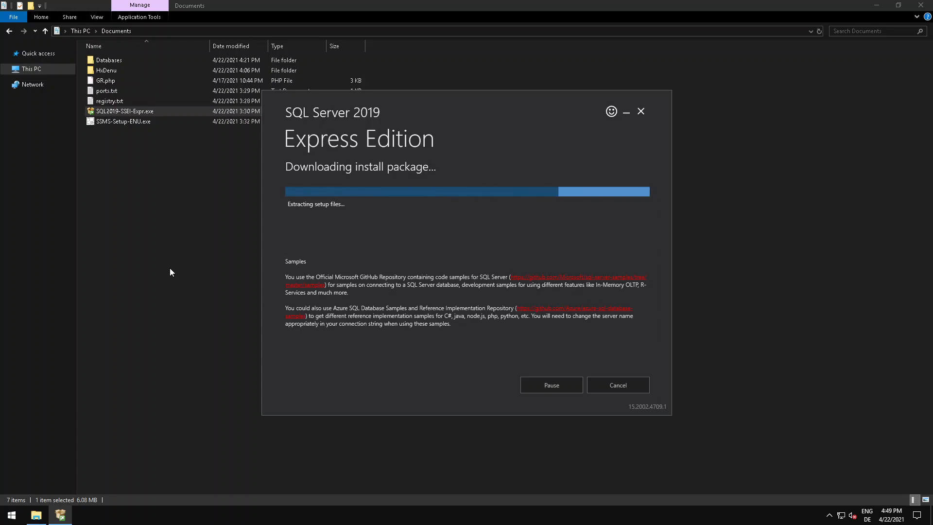
pyautogui.click(125, 121)
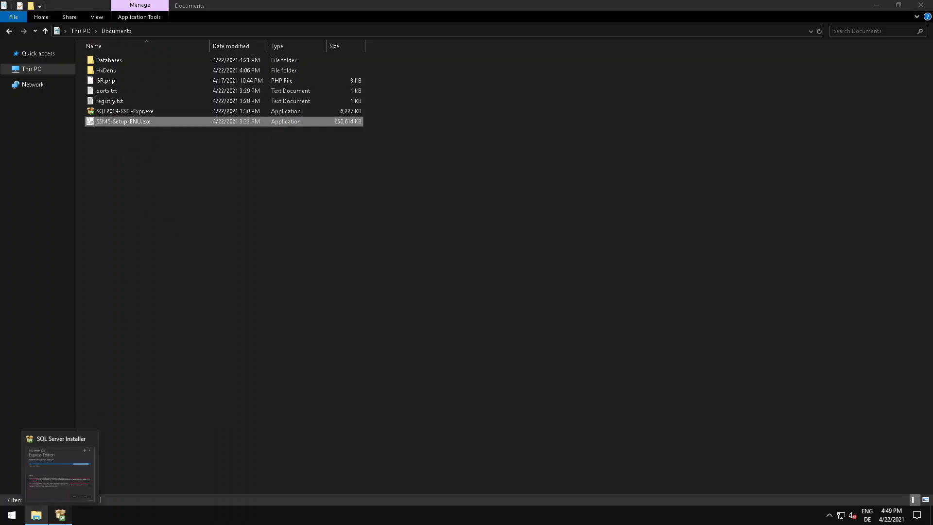
pyautogui.click(60, 514)
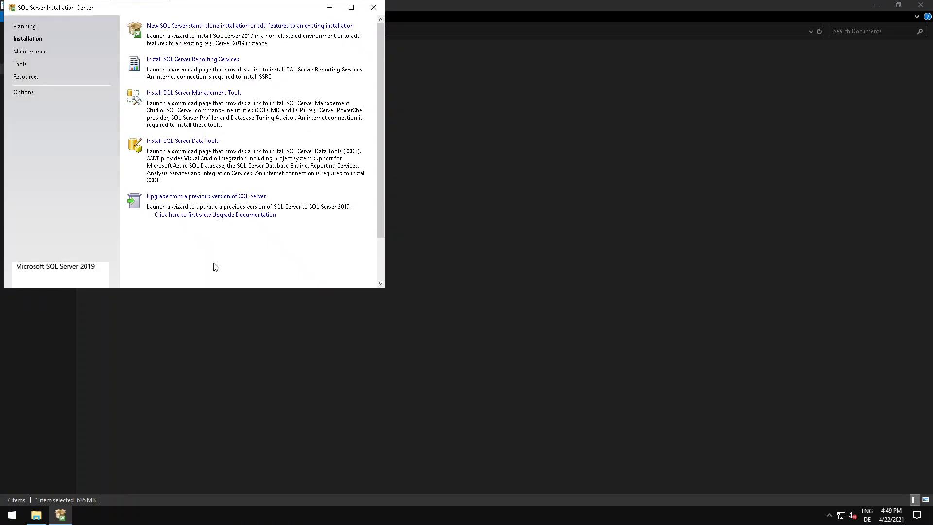
# Start a new SQL Server stand-alone installation and accept the license terms.
pyautogui.click(178, 30)
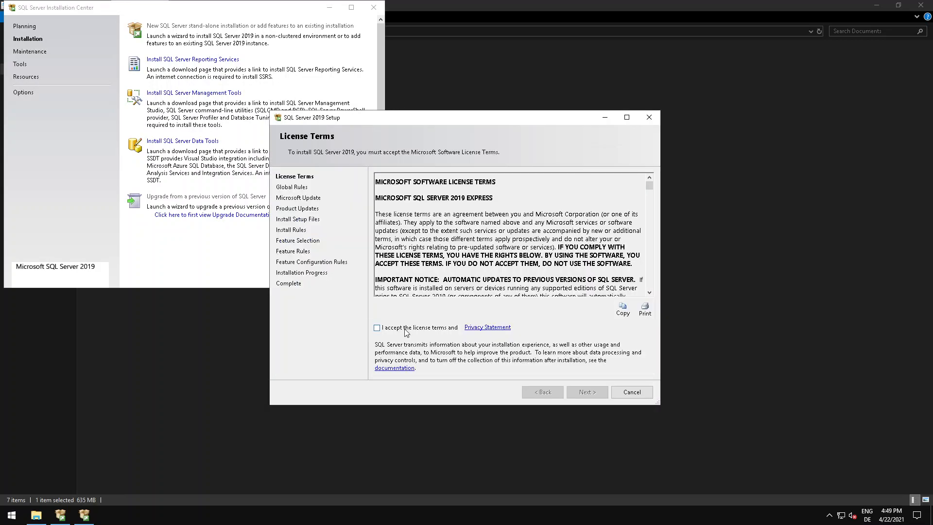
pyautogui.click(406, 331)
pyautogui.click(581, 392)
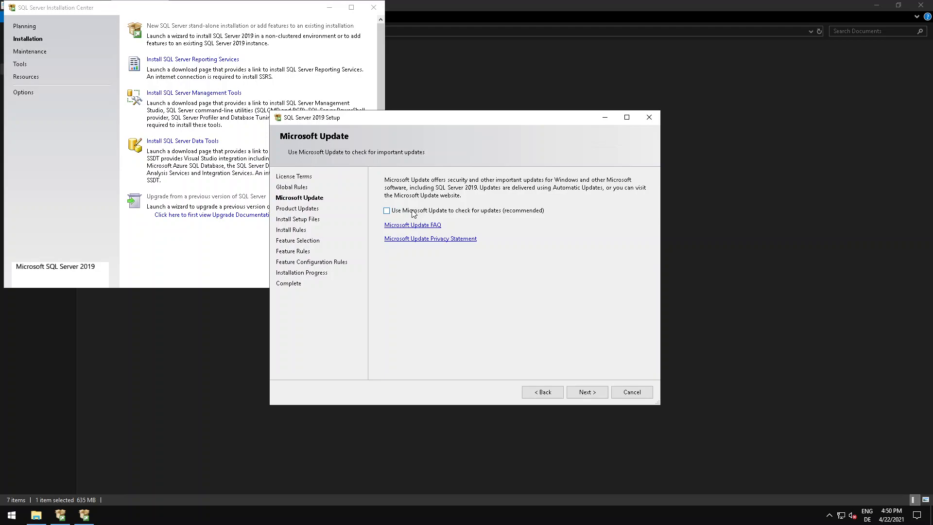
# Check the advanced options of Windows Update in Windows Settings for updates to other Microsoft products, and close Settings.
pyautogui.rightClick(9, 516)
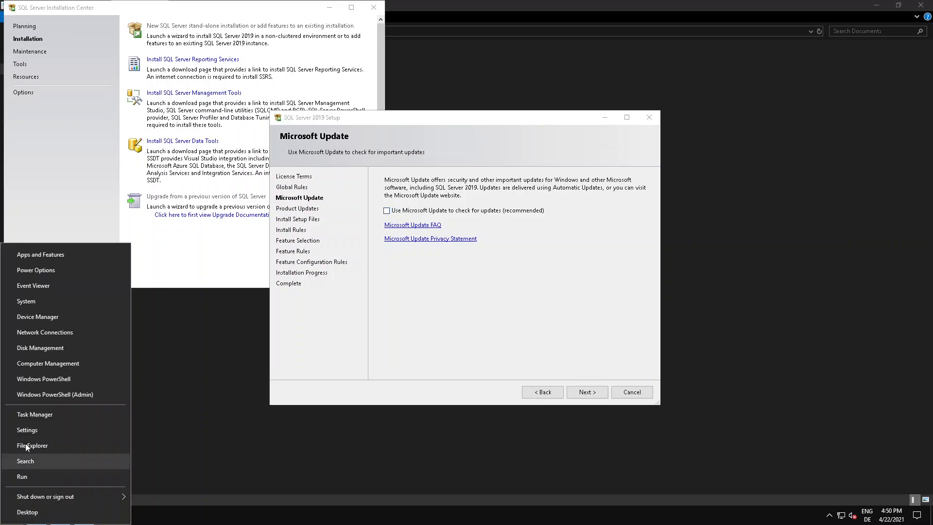
pyautogui.click(30, 431)
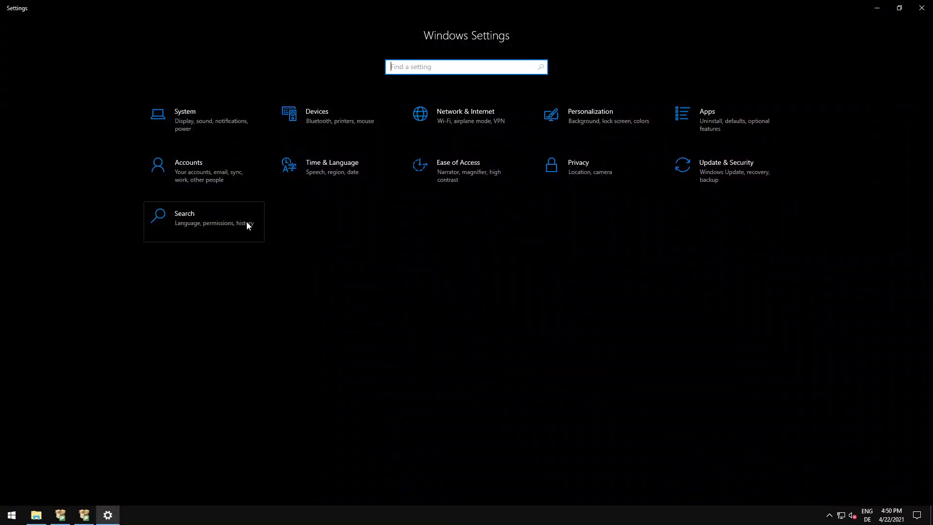
pyautogui.click(90, 518)
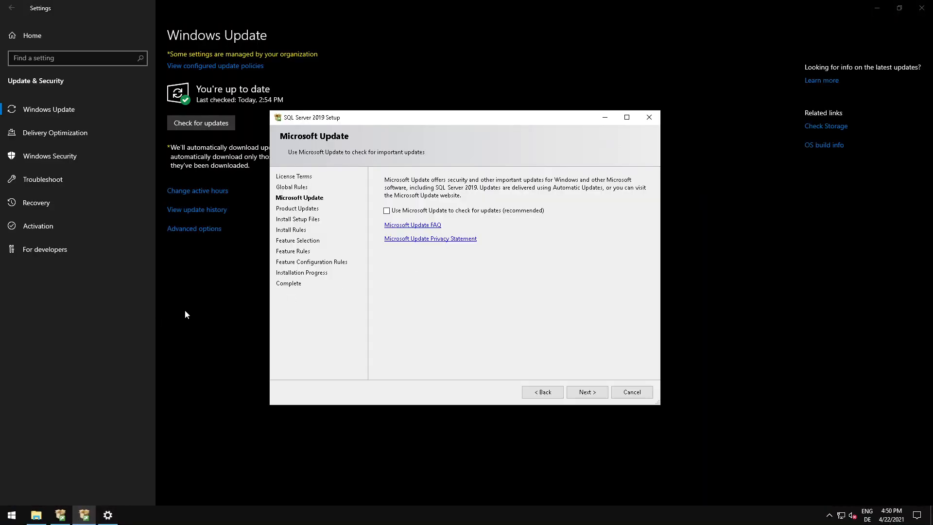
pyautogui.click(183, 310)
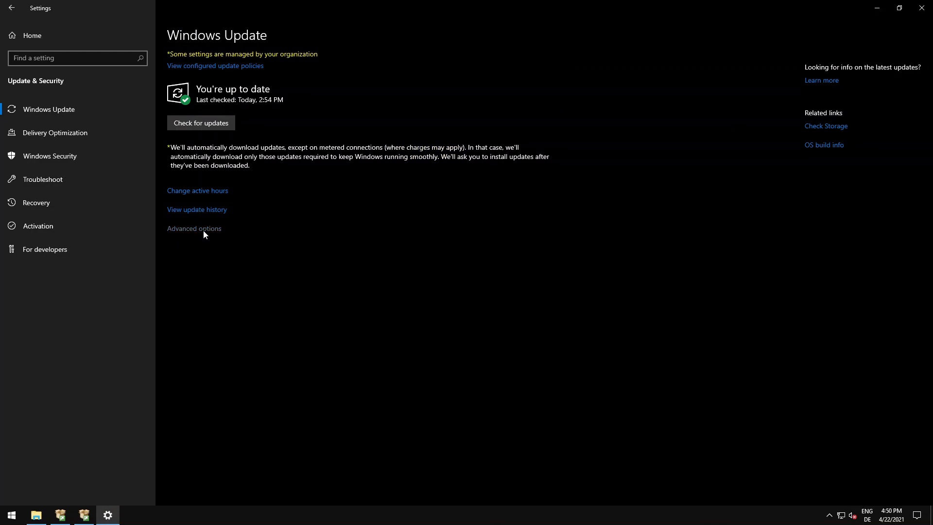
pyautogui.click(204, 231)
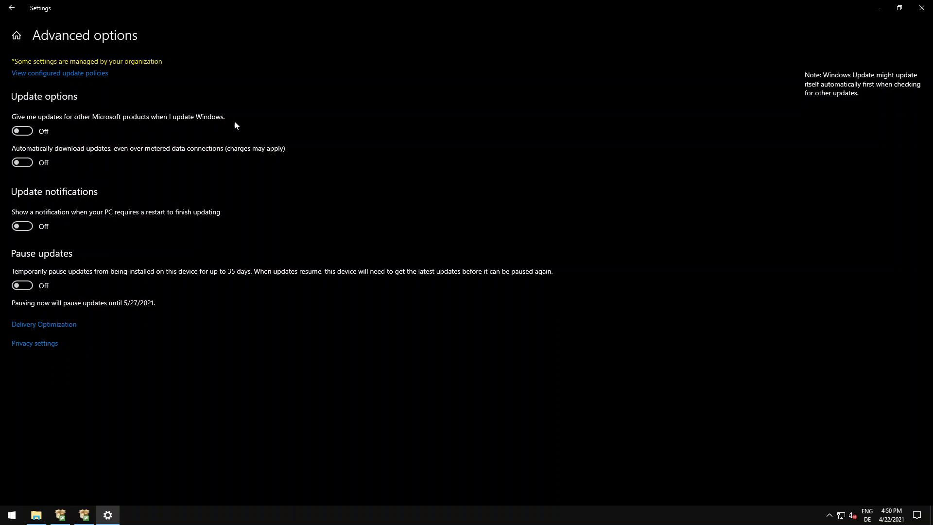
pyautogui.click(84, 516)
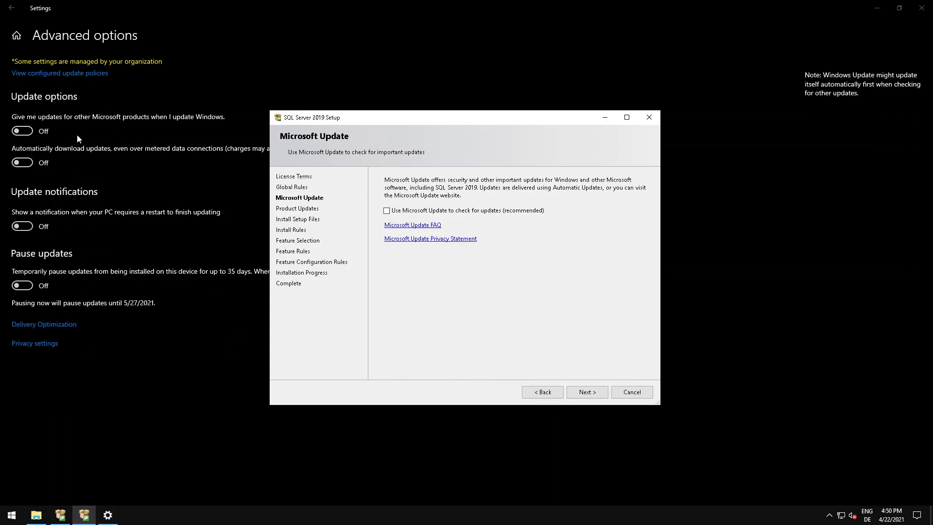
pyautogui.click(159, 404)
pyautogui.click(84, 514)
pyautogui.click(92, 392)
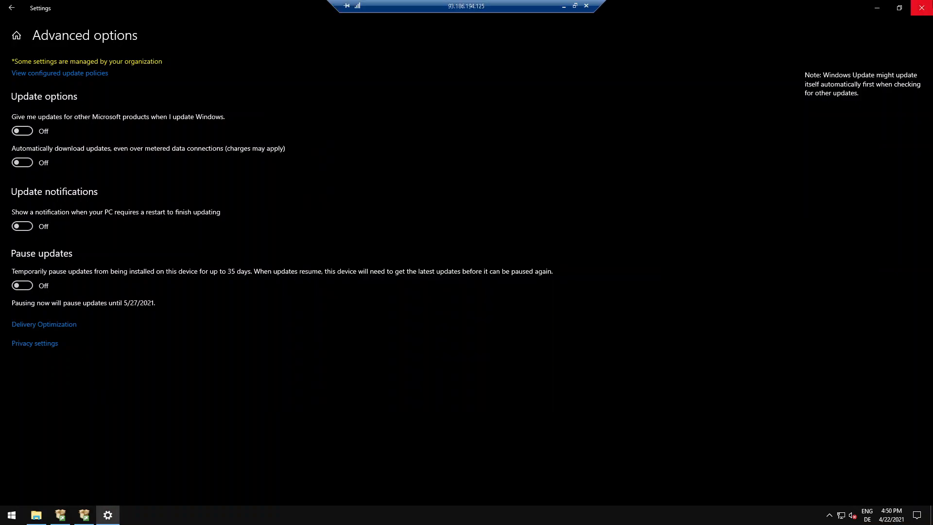
pyautogui.click(921, 8)
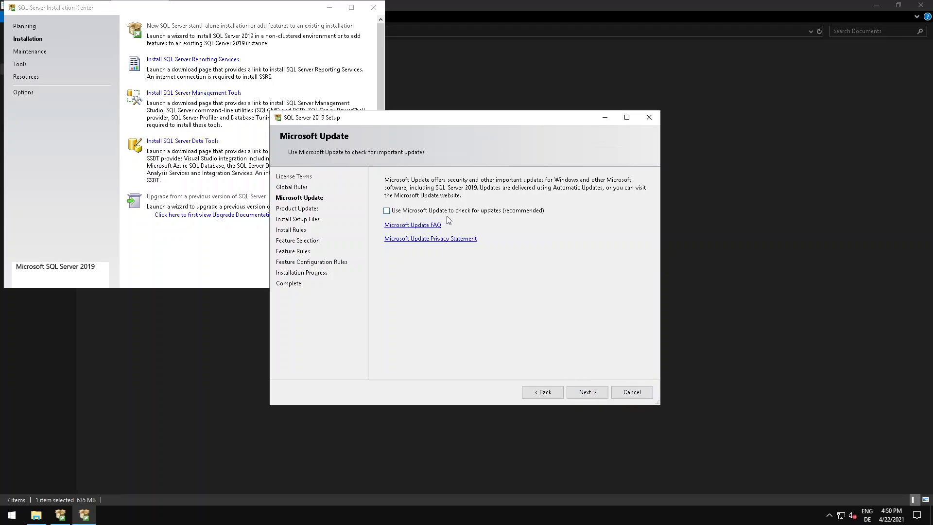
# Continue the SQL Server 2019 setup past Microsoft Update, leaving the update check disabled.
pyautogui.click(587, 391)
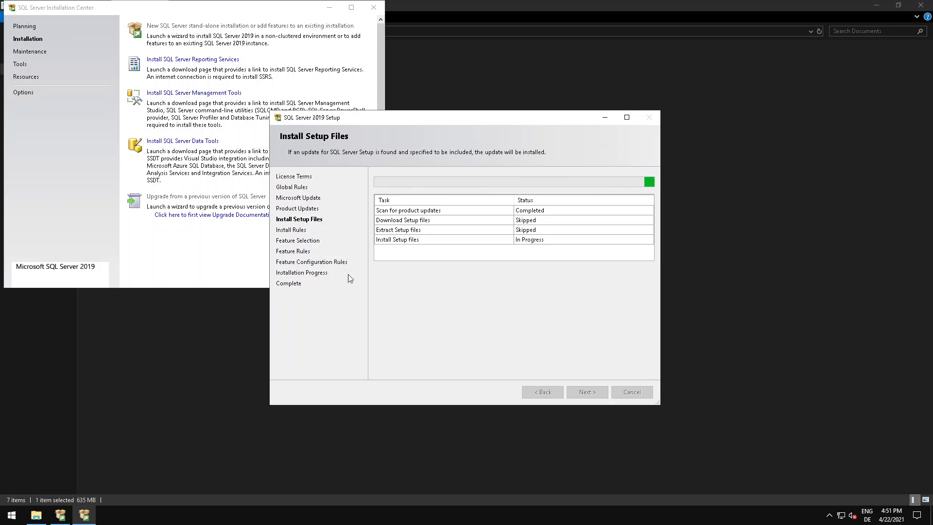
pyautogui.click(84, 518)
pyautogui.click(83, 518)
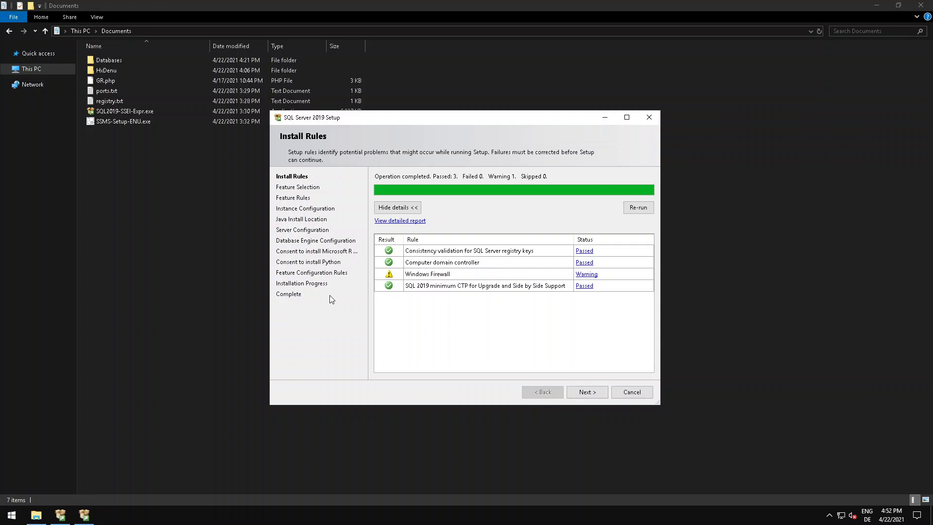
# Review the details of the Windows Firewall rule warning, dismiss them, and continue to Feature Selection.
pyautogui.click(585, 274)
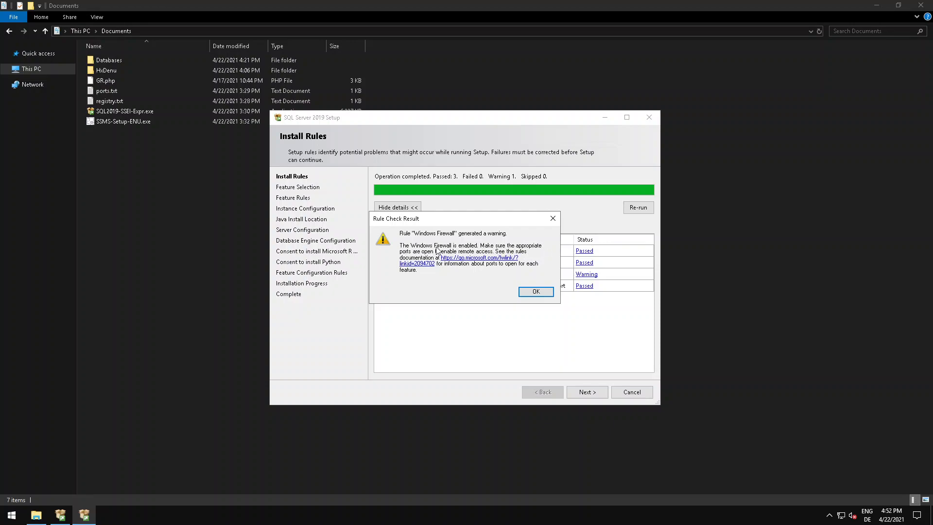
pyautogui.click(529, 292)
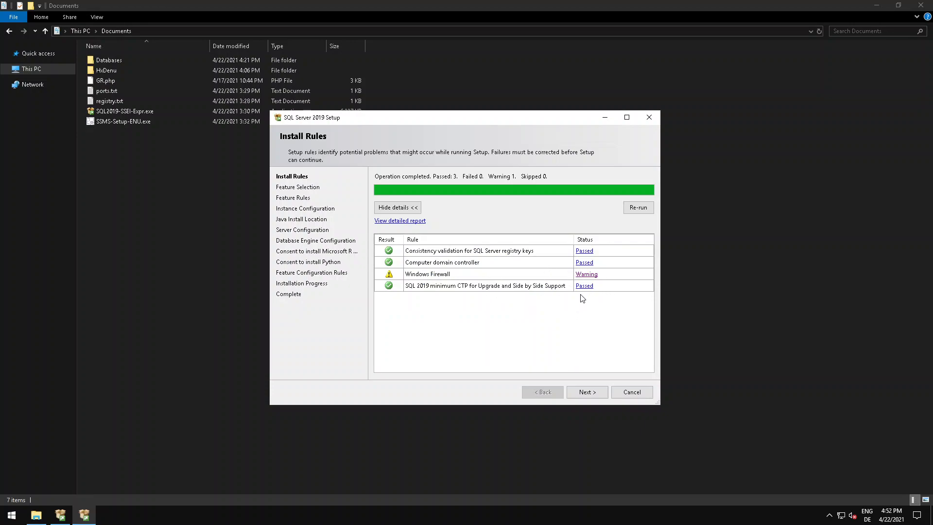
pyautogui.click(590, 393)
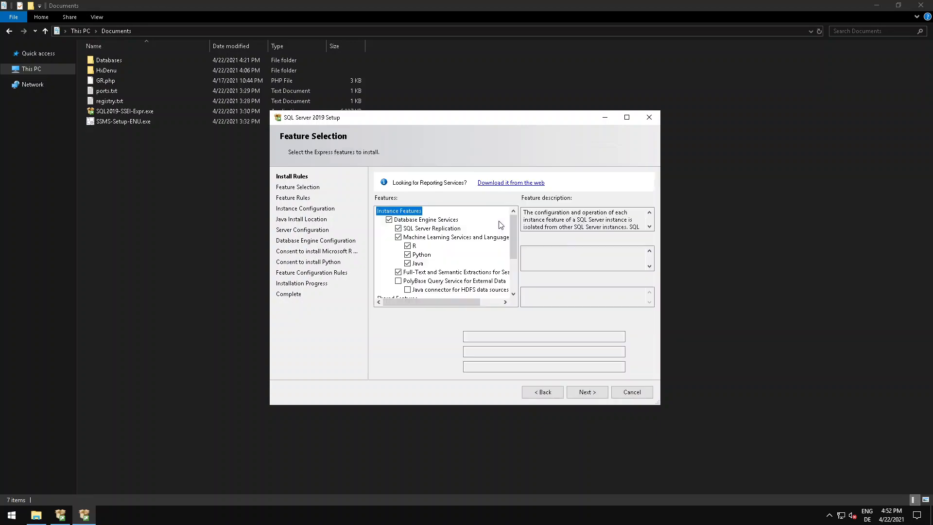
# Deselect all shared features and the optional instance features, keeping only Database Engine Services selected for installation.
pyautogui.moveTo(512, 239); pyautogui.dragTo(508, 274)
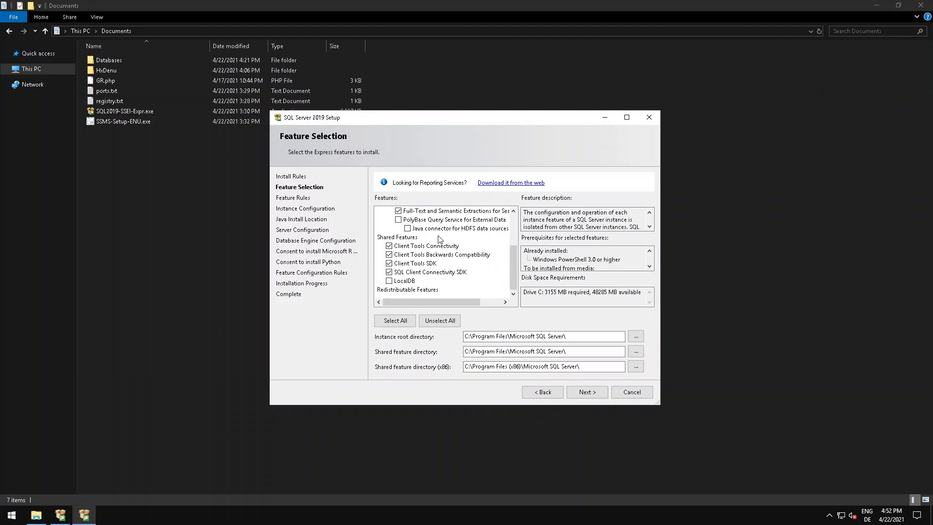
pyautogui.click(389, 273)
pyautogui.click(389, 263)
pyautogui.click(389, 246)
pyautogui.moveTo(509, 267)
pyautogui.mouseDown()
pyautogui.moveTo(515, 219)
pyautogui.moveTo(512, 296)
pyautogui.moveTo(512, 267)
pyautogui.mouseUp()
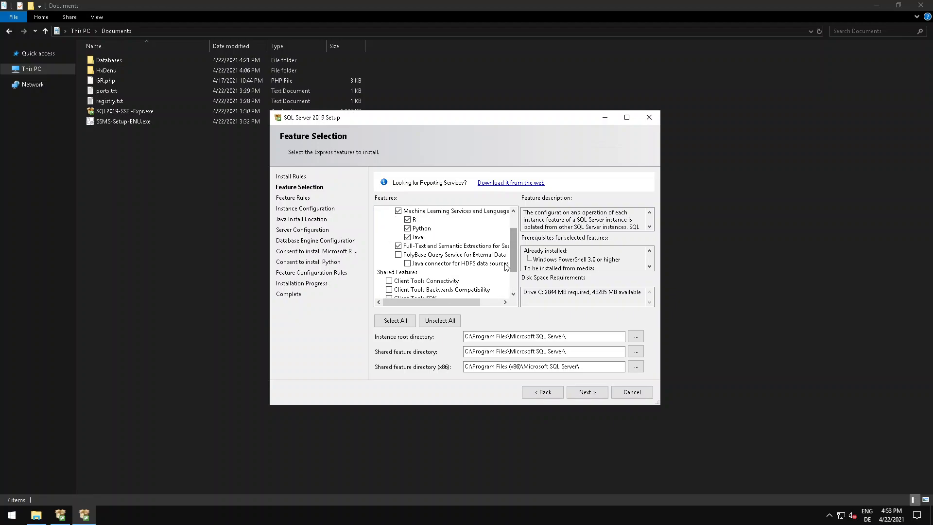
pyautogui.click(398, 246)
pyautogui.click(398, 237)
pyautogui.click(398, 228)
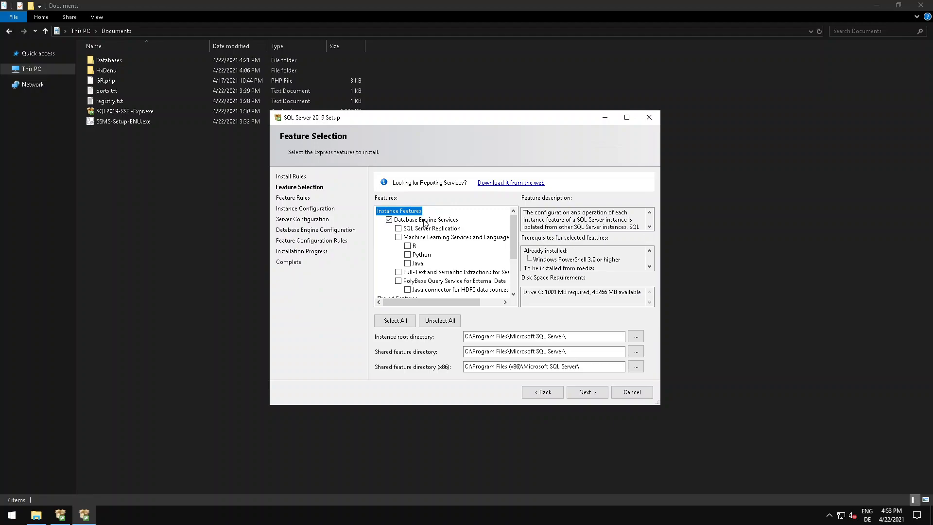
# Maximize the setup window and continue past Feature Selection and Instance Configuration, using the named instance SQLExpress.
pyautogui.moveTo(513, 255); pyautogui.dragTo(590, 146)
pyautogui.click(627, 117)
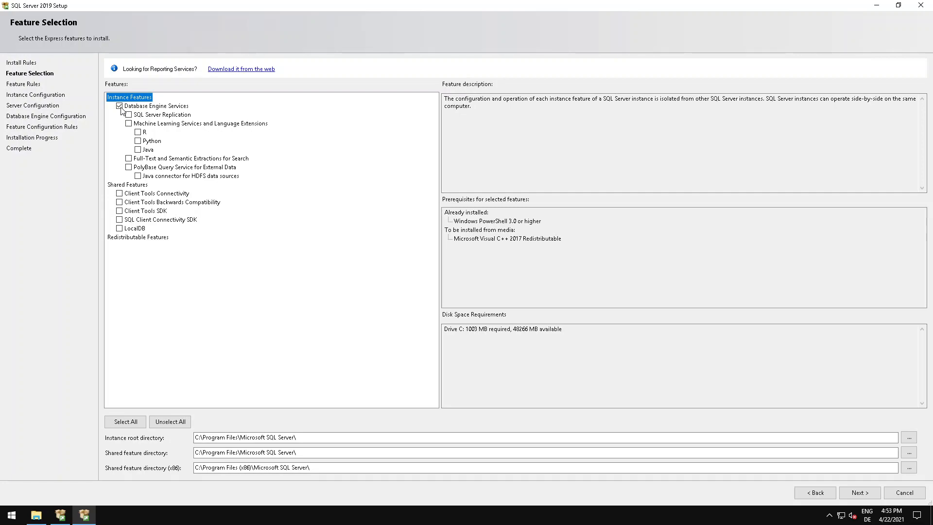
pyautogui.click(170, 107)
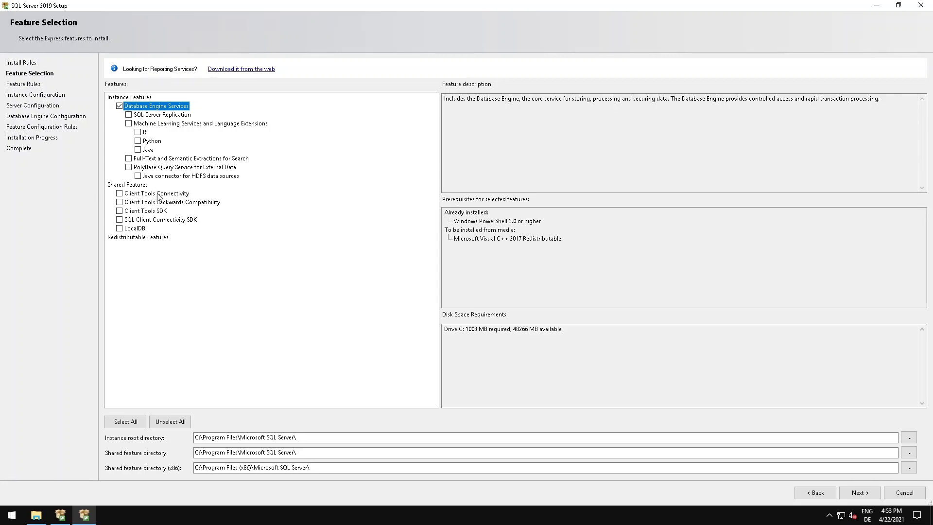
pyautogui.click(859, 493)
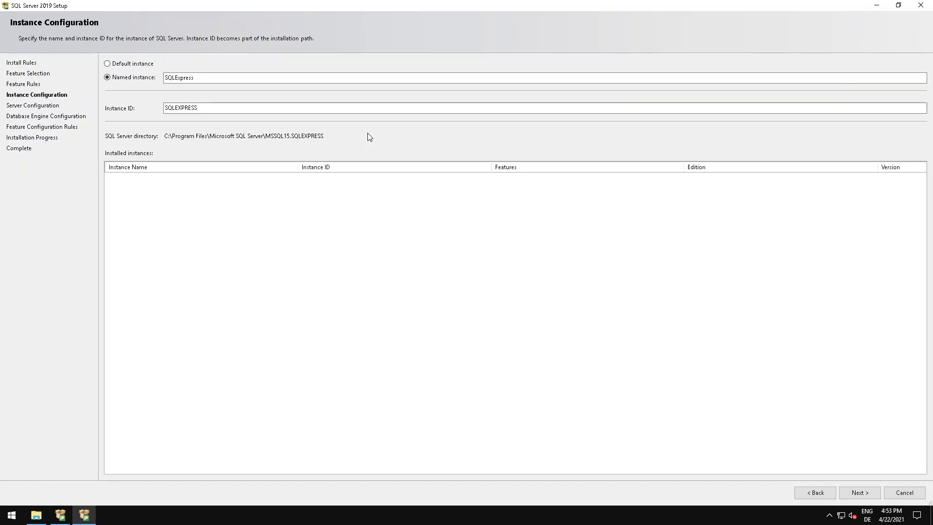
pyautogui.click(858, 493)
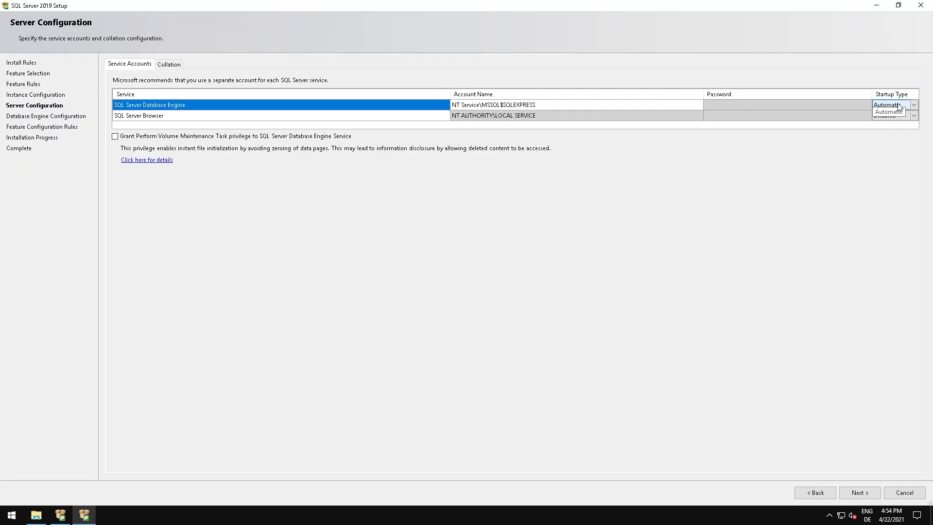
# Review the account name and startup type settings of the SQL Server Database Engine and SQL Server Browser services.
pyautogui.click(593, 103)
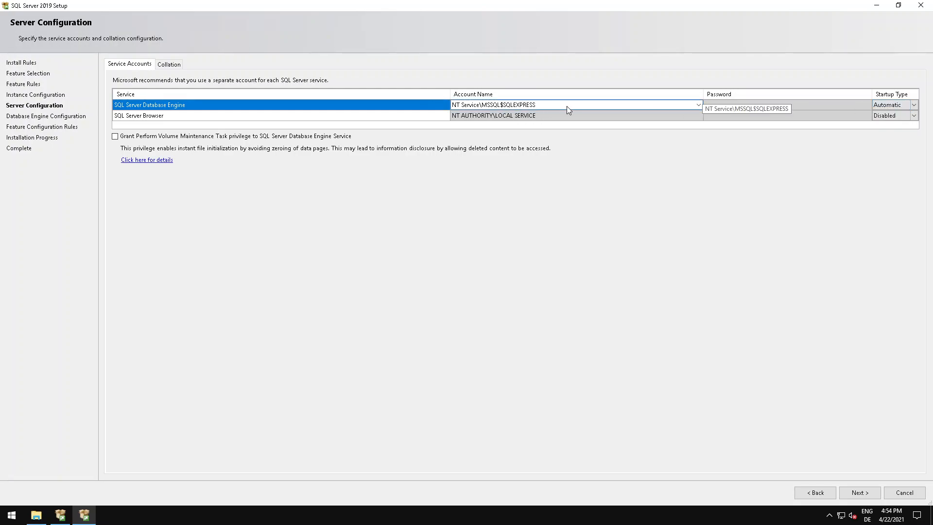
pyautogui.click(891, 105)
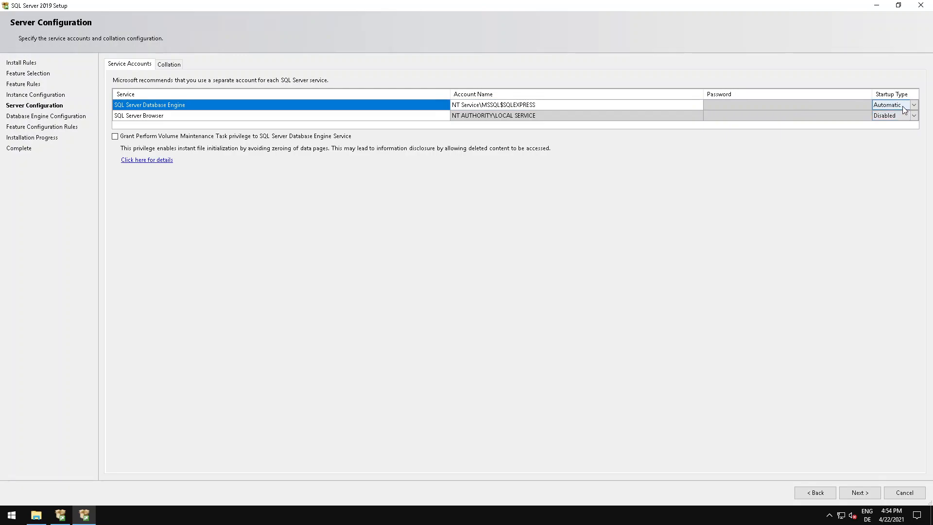
pyautogui.click(914, 106)
pyautogui.click(889, 110)
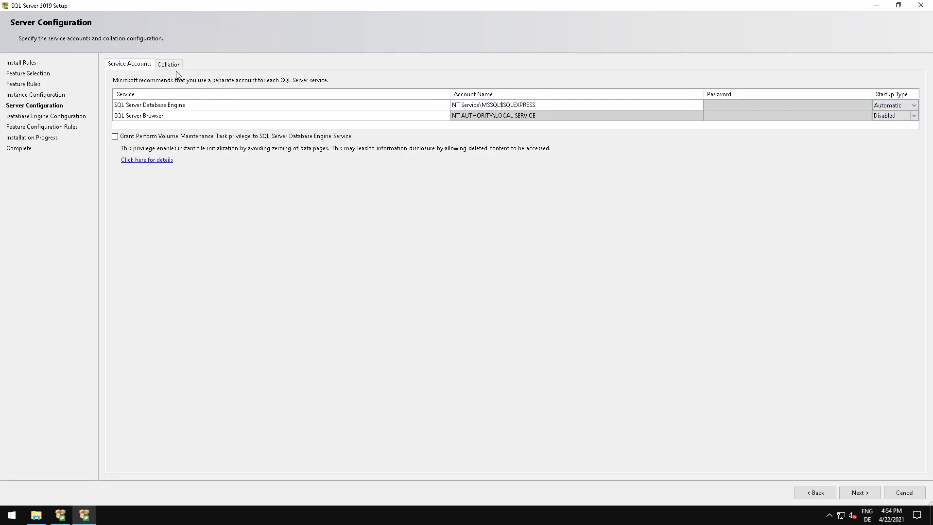
pyautogui.click(891, 116)
pyautogui.click(884, 106)
pyautogui.click(911, 105)
pyautogui.click(916, 106)
# Check the Database Engine collation and continue from Server Configuration to Database Engine Configuration.
pyautogui.click(175, 64)
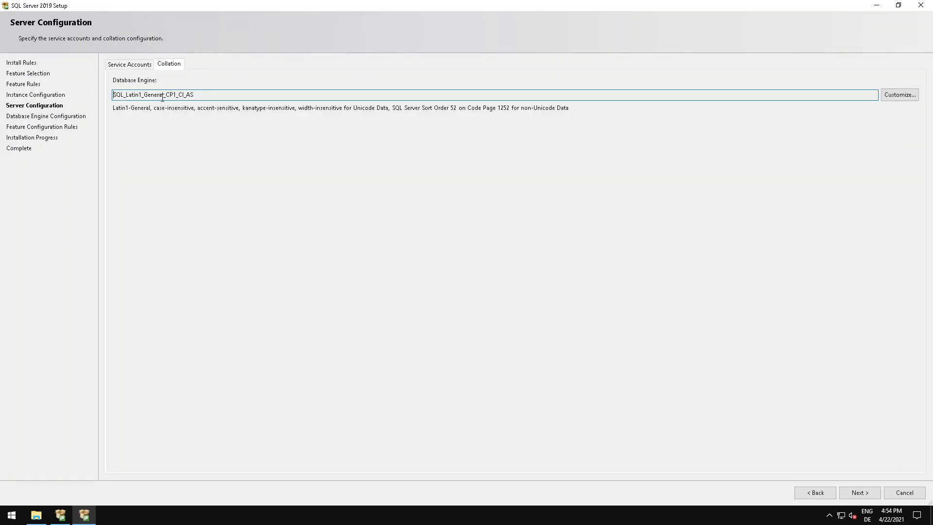
pyautogui.moveTo(163, 95); pyautogui.dragTo(146, 95)
pyautogui.moveTo(128, 94); pyautogui.dragTo(192, 94)
pyautogui.click(206, 95)
pyautogui.click(125, 65)
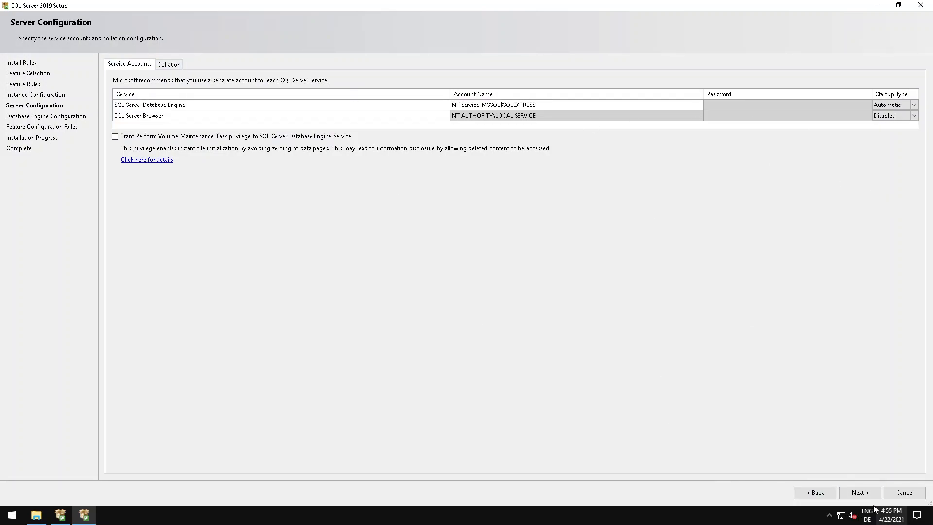
pyautogui.click(859, 492)
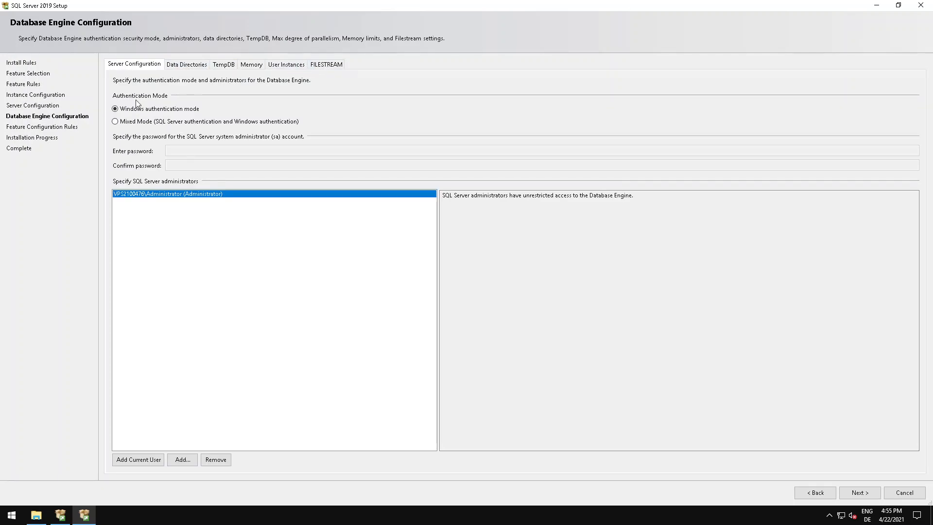
# Set the authentication to Mixed Mode and enter and confirm the password for the sa account.
pyautogui.click(141, 124)
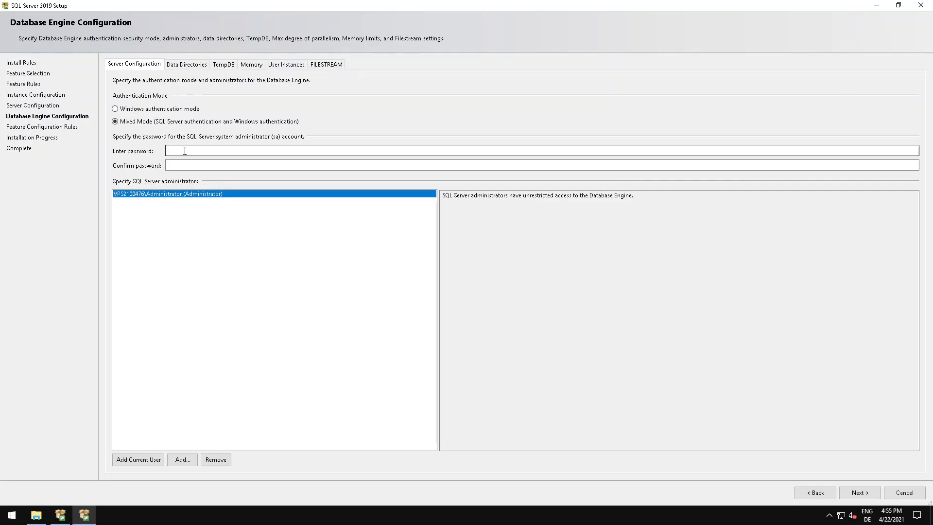
pyautogui.click(185, 151)
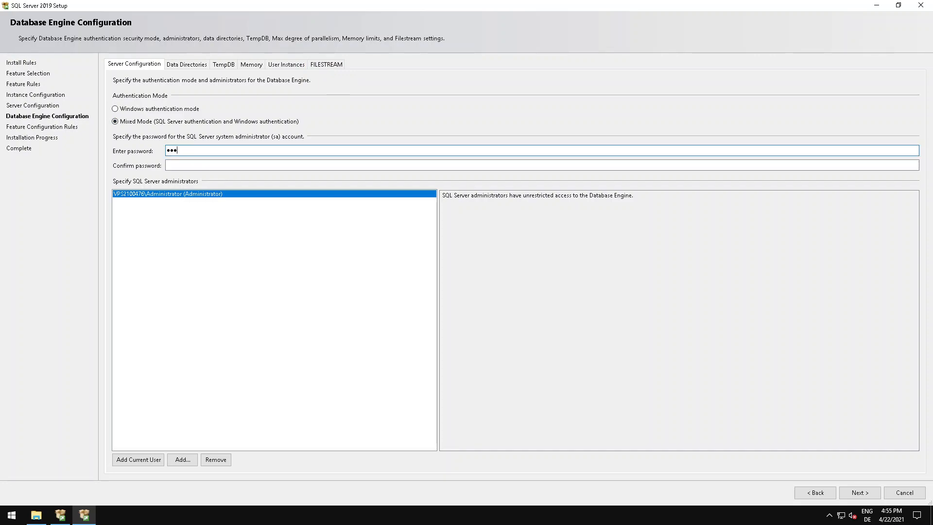
pyautogui.click(193, 165)
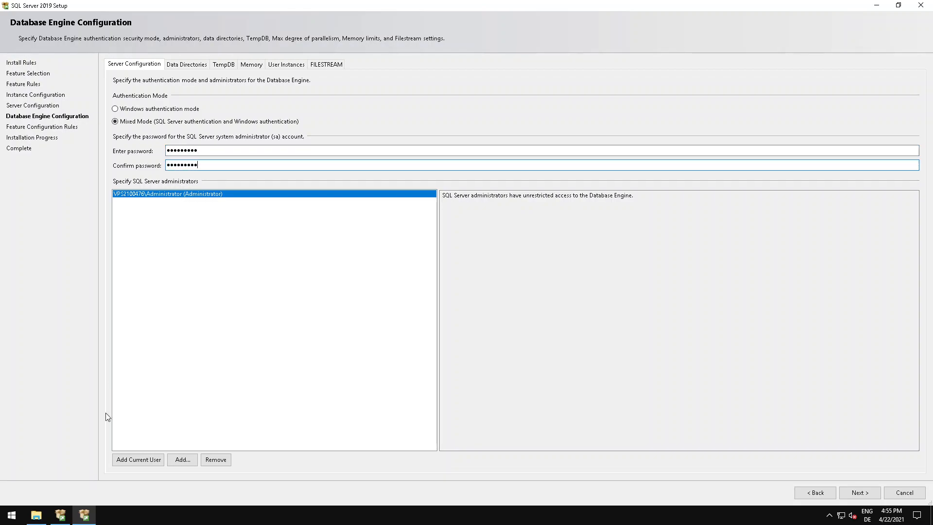
# Switch to File Explorer and open ServerInfo.txt from C:\fiestaonline\9Data\ServerInfo.
pyautogui.click(36, 514)
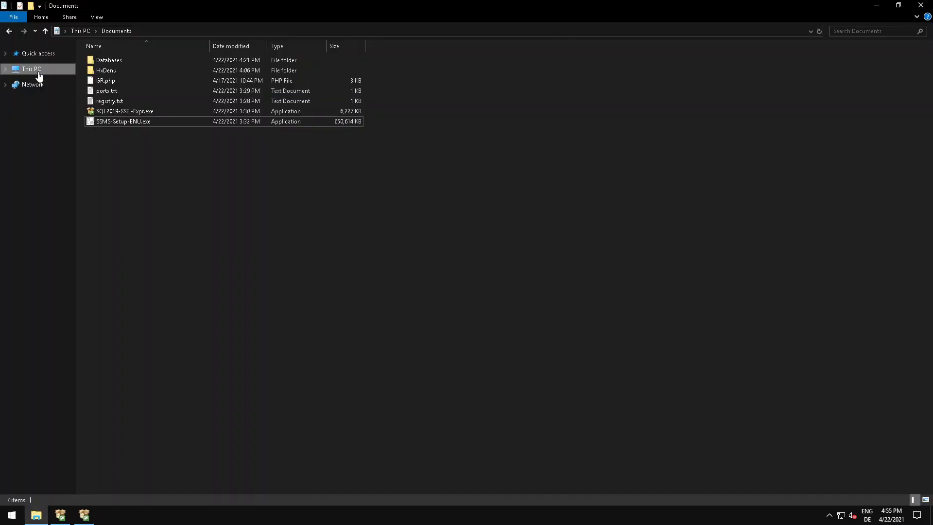
pyautogui.click(39, 76)
pyautogui.doubleClick(238, 136)
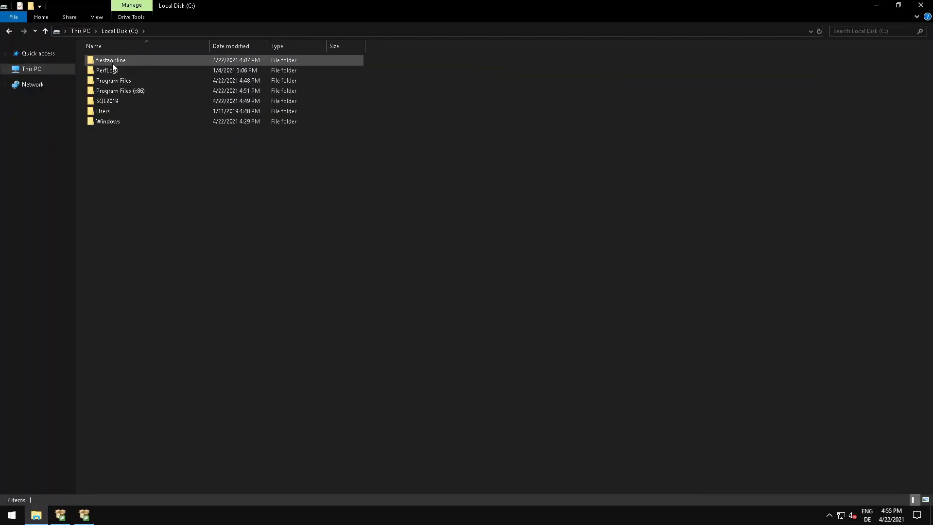
pyautogui.doubleClick(112, 60)
pyautogui.doubleClick(112, 60)
pyautogui.click(111, 60)
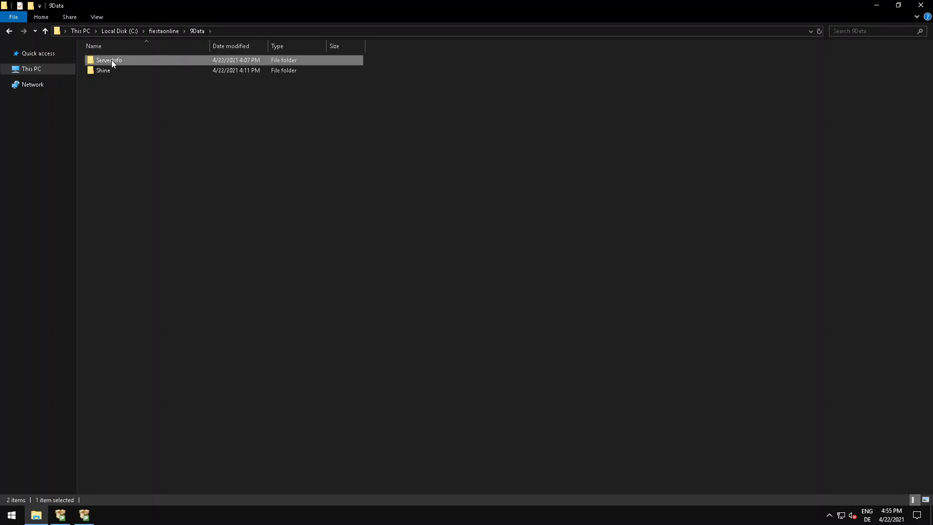
pyautogui.doubleClick(111, 60)
pyautogui.doubleClick(111, 71)
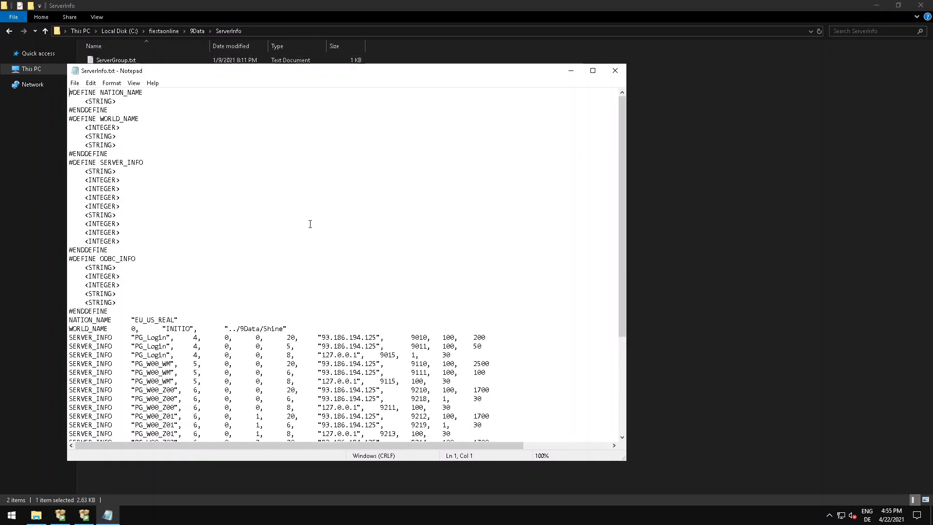
# Examine the sa password in the ODBC_INFO lines and the IP addresses and ports in the SERVER_INFO lines.
pyautogui.scroll(-5, 310, 224)
pyautogui.moveTo(458, 390); pyautogui.dragTo(493, 391)
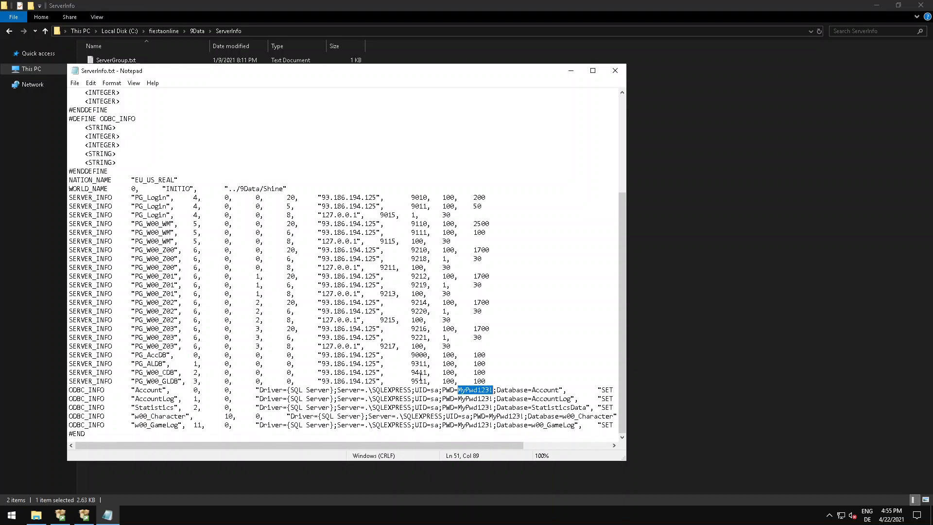
pyautogui.moveTo(321, 197); pyautogui.dragTo(383, 206)
pyautogui.click(375, 203)
pyautogui.click(376, 197)
pyautogui.moveTo(412, 196)
pyautogui.mouseDown()
pyautogui.moveTo(428, 196)
pyautogui.moveTo(418, 197)
pyautogui.moveTo(427, 207)
pyautogui.mouseUp()
pyautogui.click(428, 197)
pyautogui.click(379, 209)
pyautogui.moveTo(322, 215); pyautogui.dragTo(397, 213)
pyautogui.click(397, 213)
pyautogui.moveTo(458, 391); pyautogui.dragTo(493, 392)
# Return to SQL Server 2019 Setup and start the installation with the current Database Engine configuration.
pyautogui.click(84, 515)
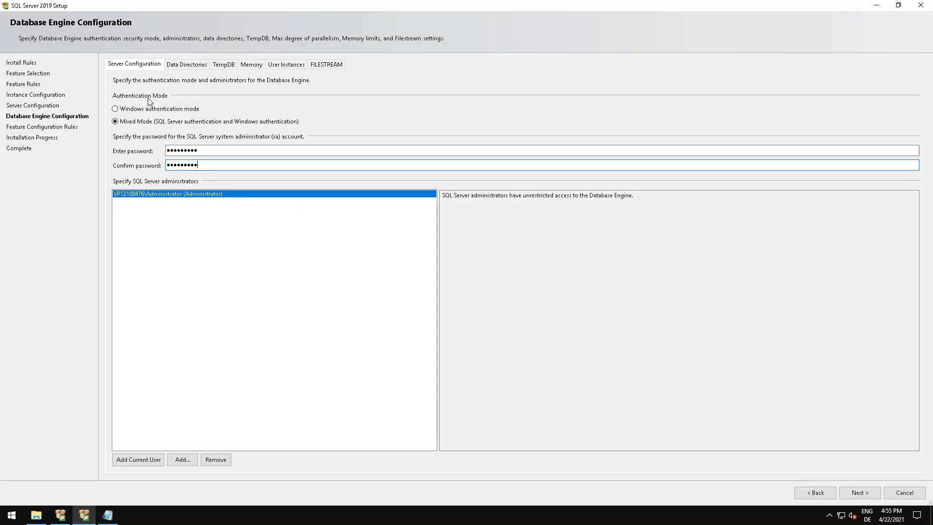
pyautogui.click(859, 492)
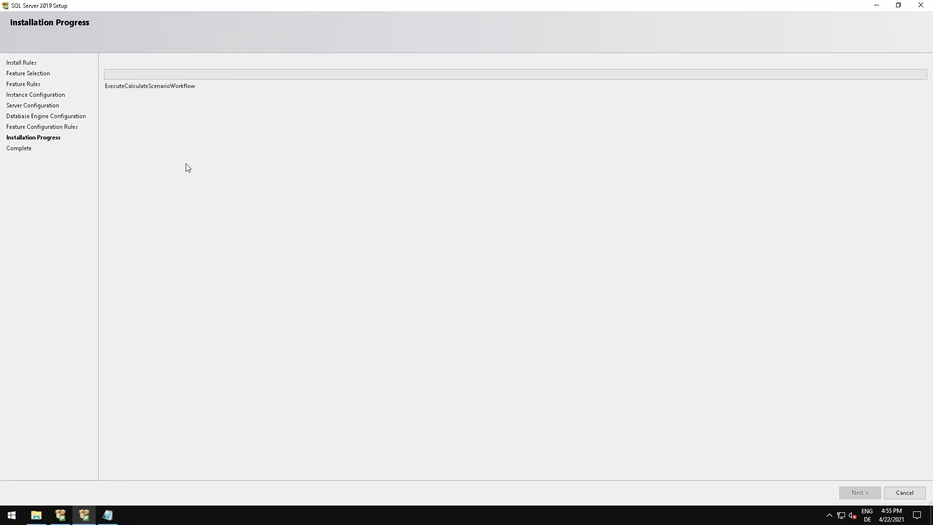
# Switch back to ServerInfo.txt and check the port number of the first PG_Login entry.
pyautogui.click(107, 515)
pyautogui.scroll(7, 447, 342)
pyautogui.scroll(-7, 449, 336)
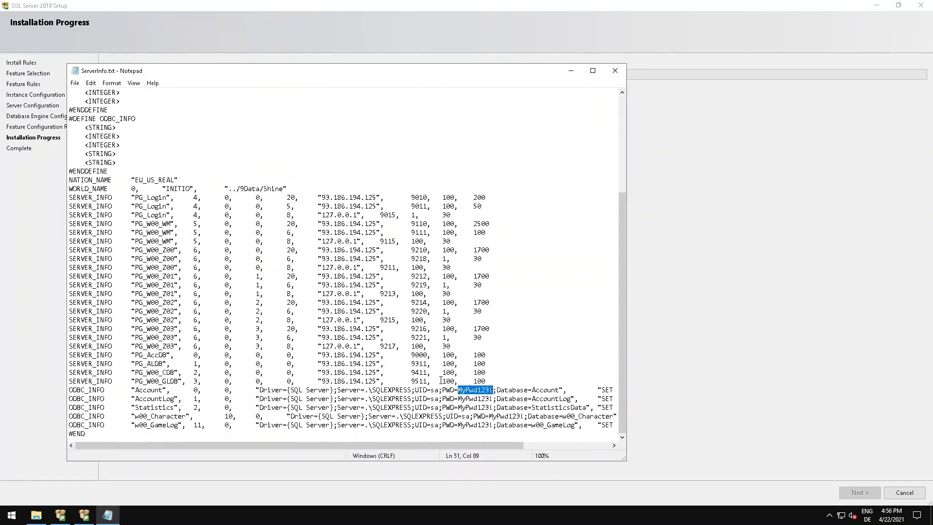
pyautogui.moveTo(412, 196); pyautogui.dragTo(429, 197)
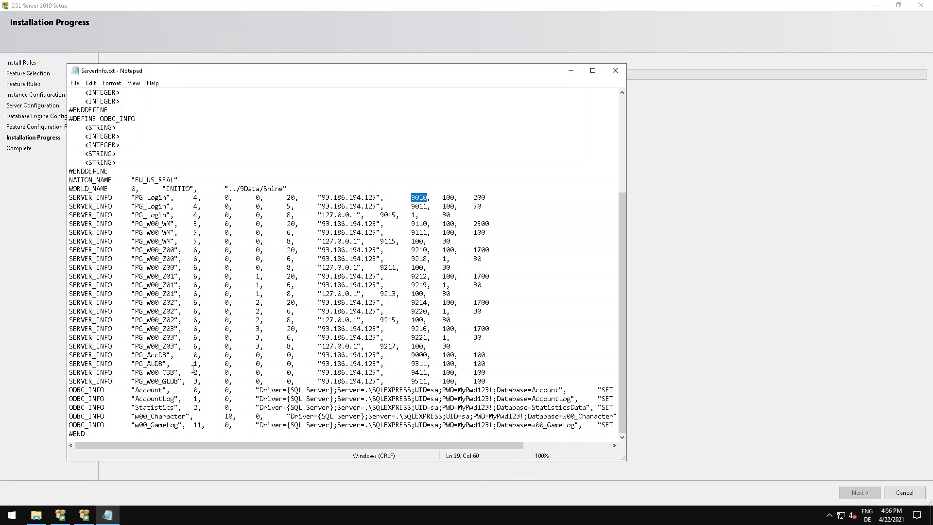
# Open Windows Defender Firewall with Advanced Security from the Windows Administrative Tools and maximize its window.
pyautogui.click(11, 515)
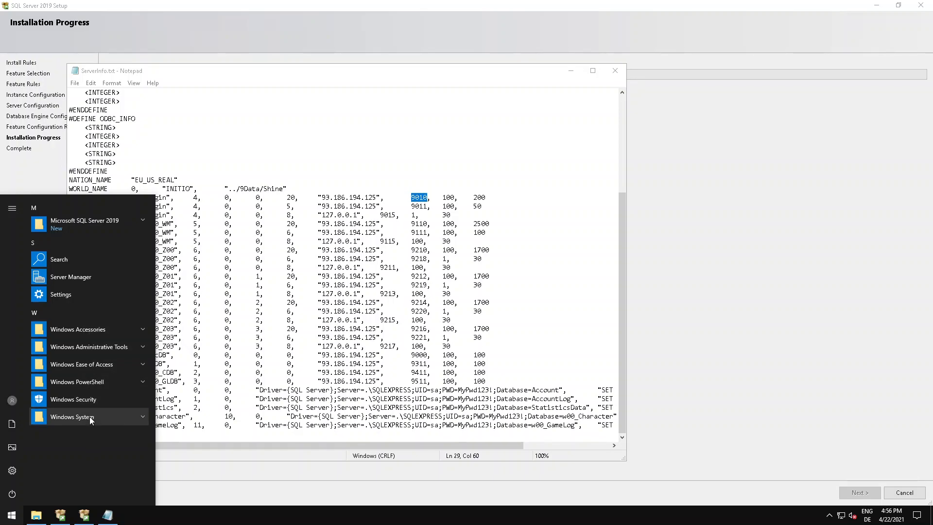
pyautogui.click(77, 329)
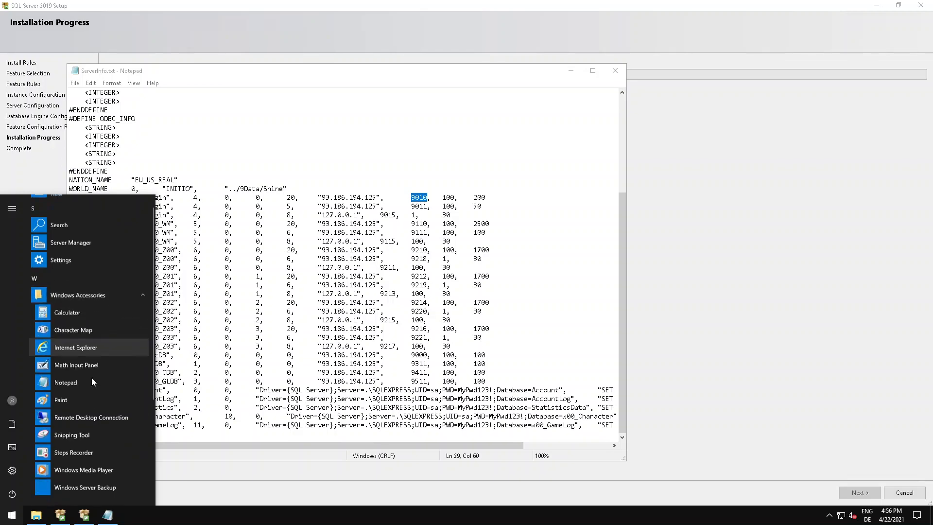
pyautogui.click(83, 470)
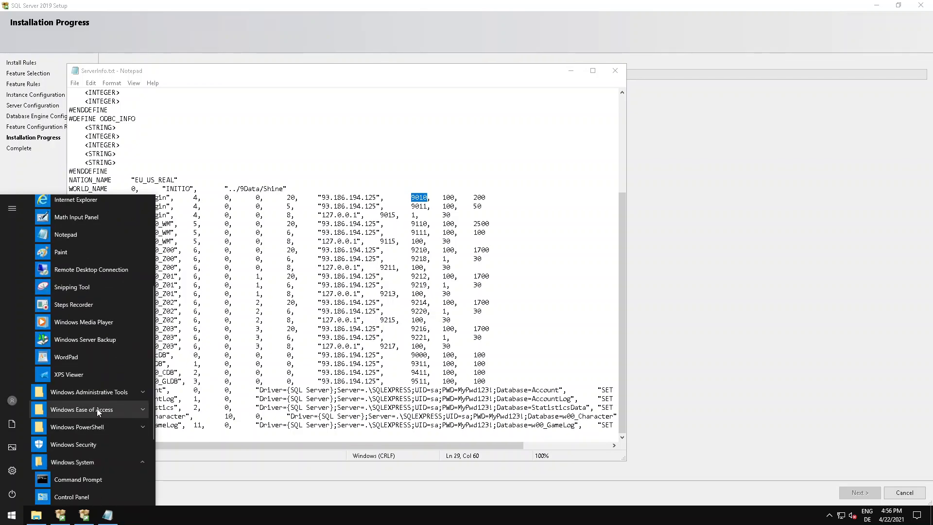
pyautogui.scroll(3, 92, 428)
pyautogui.click(95, 418)
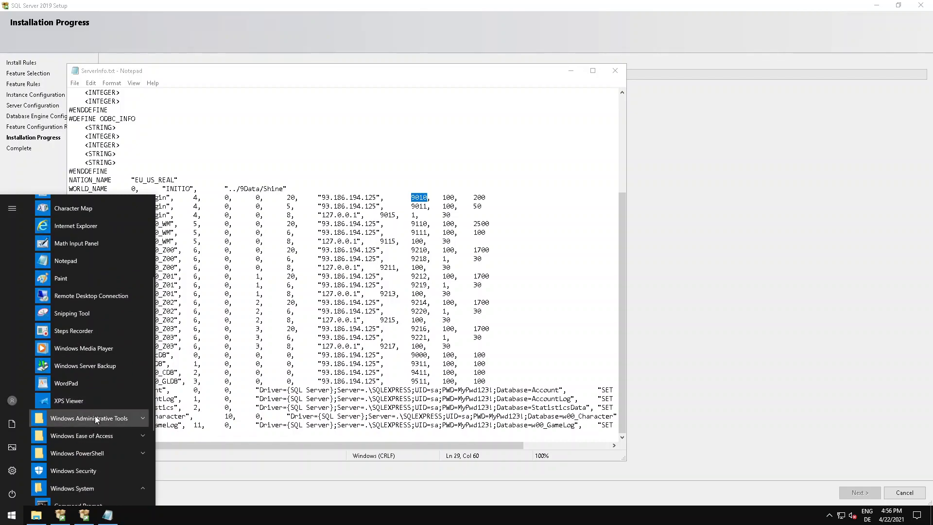
pyautogui.scroll(-8, 89, 336)
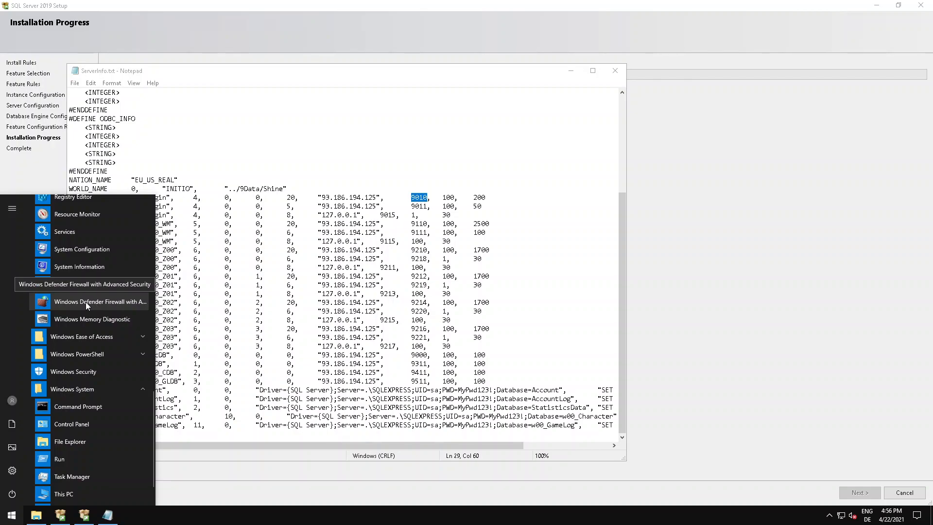
pyautogui.click(12, 514)
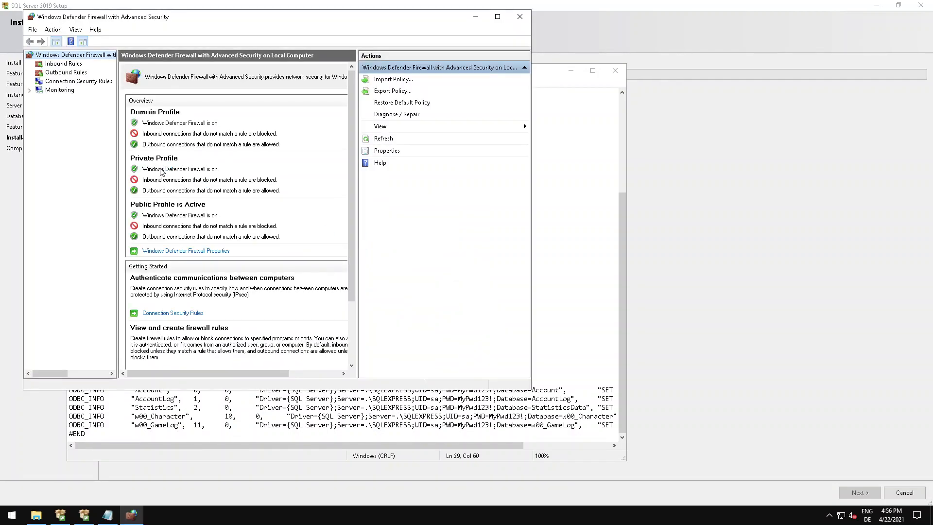
pyautogui.click(498, 17)
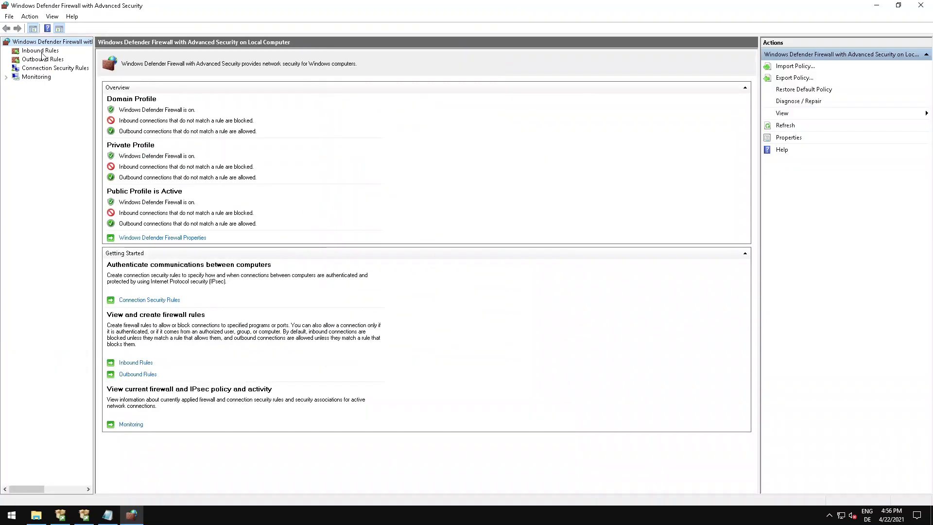
# Start a new inbound firewall rule of type Port and continue to its protocol and ports settings.
pyautogui.click(41, 51)
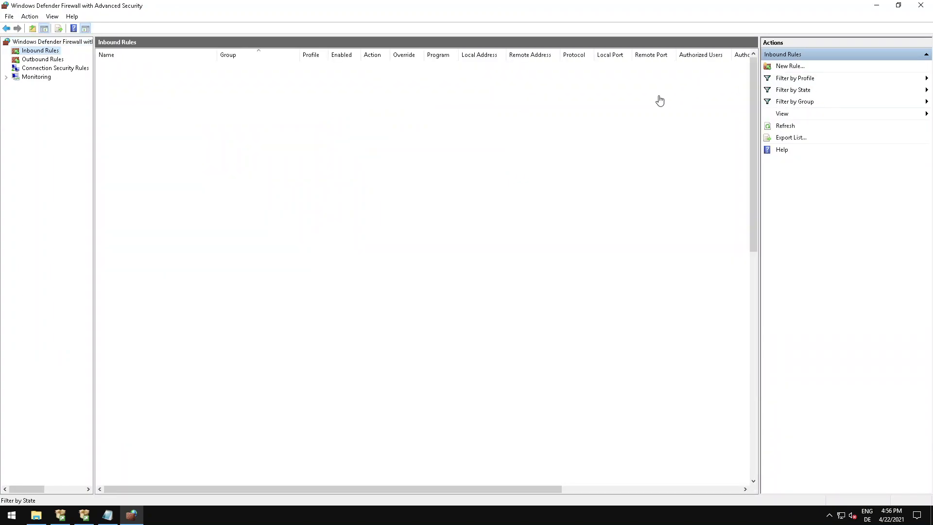
pyautogui.click(790, 66)
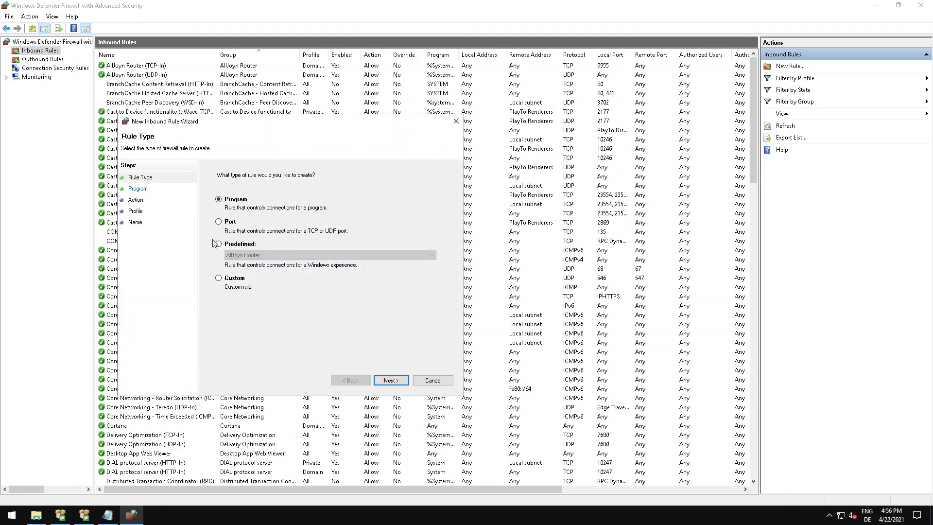
pyautogui.click(228, 222)
pyautogui.click(402, 380)
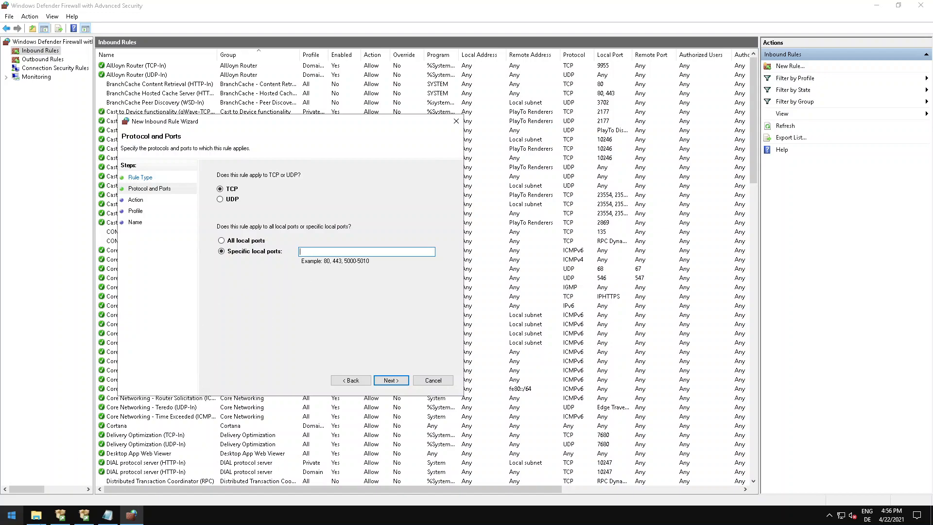
# Switch to File Explorer and open ports.txt from the Documents folder.
pyautogui.click(36, 514)
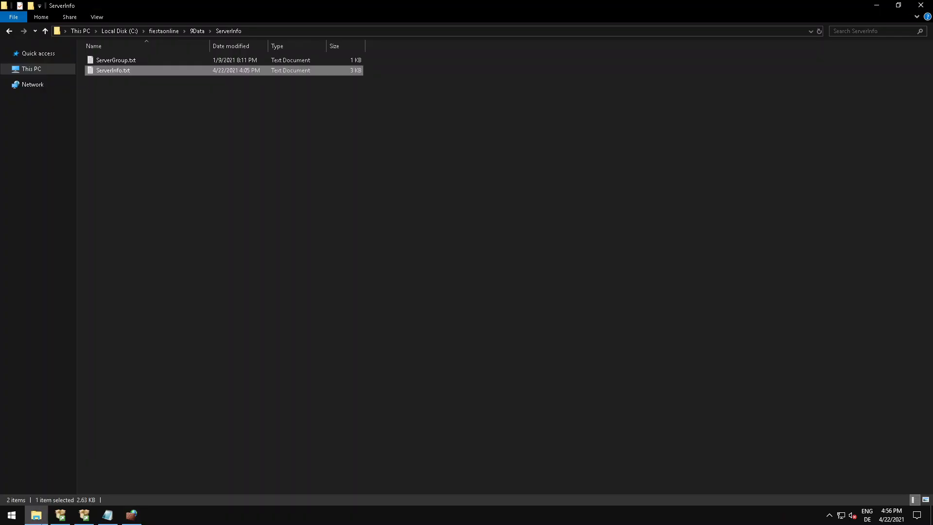
pyautogui.click(40, 71)
pyautogui.click(397, 73)
pyautogui.doubleClick(397, 73)
pyautogui.doubleClick(108, 91)
pyautogui.click(155, 92)
pyautogui.click(387, 93)
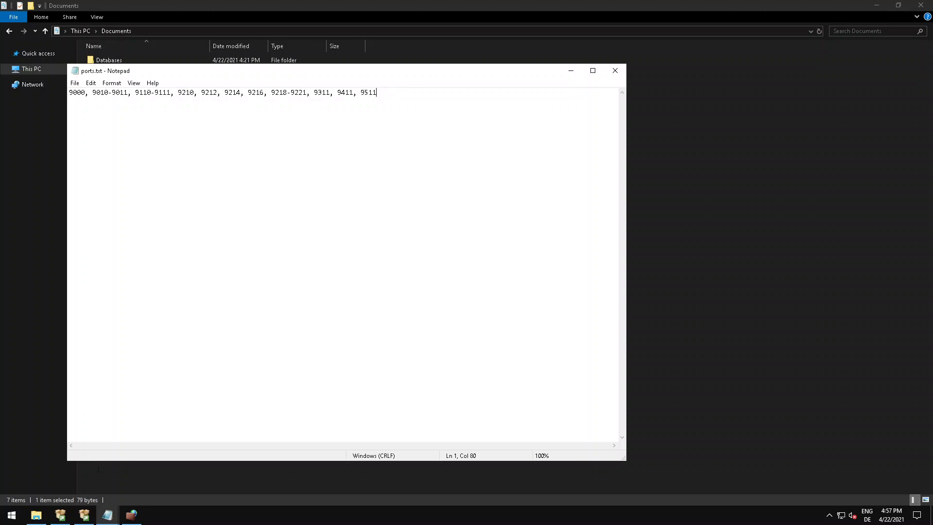
# Switch to ServerInfo.txt and examine the port numbers of the PG_Login, PG_W00_WM and PG_W00_Z00 entries.
pyautogui.moveTo(104, 523)
pyautogui.click(79, 476)
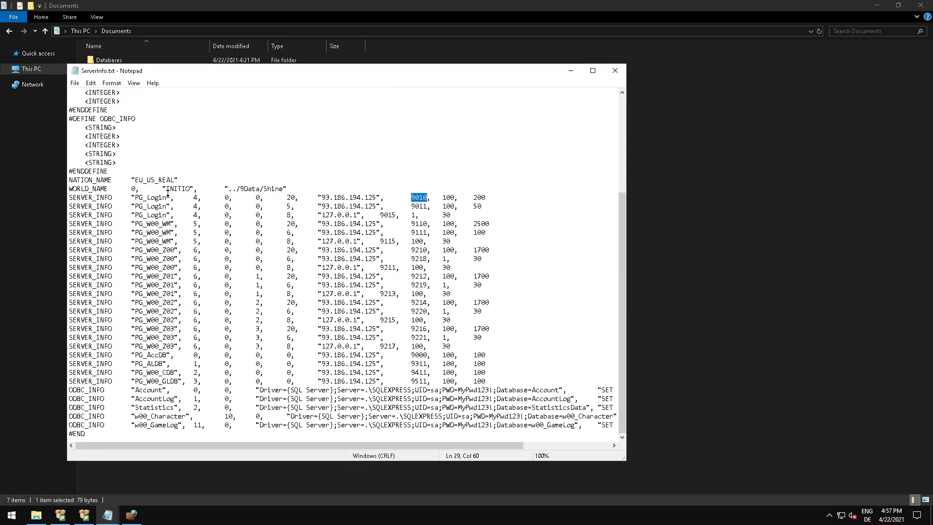
pyautogui.click(419, 206)
pyautogui.doubleClick(413, 198)
pyautogui.doubleClick(416, 206)
pyautogui.doubleClick(412, 224)
pyautogui.doubleClick(413, 232)
pyautogui.moveTo(412, 250); pyautogui.dragTo(427, 250)
# Copy the full port list from ports.txt into the new inbound rule's specific local TCP ports and allow the connection.
pyautogui.hotkey('alt', 'Tab')
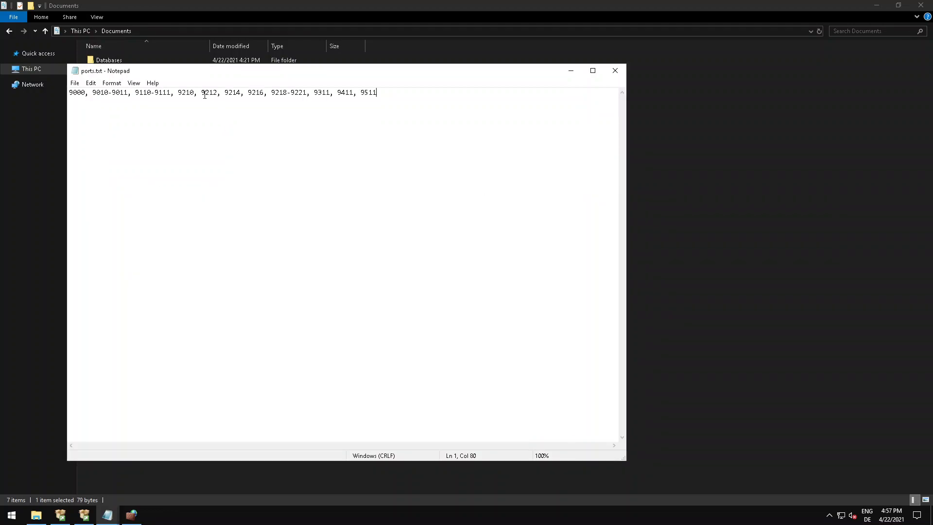
pyautogui.hotkey('ctrl', 'a')
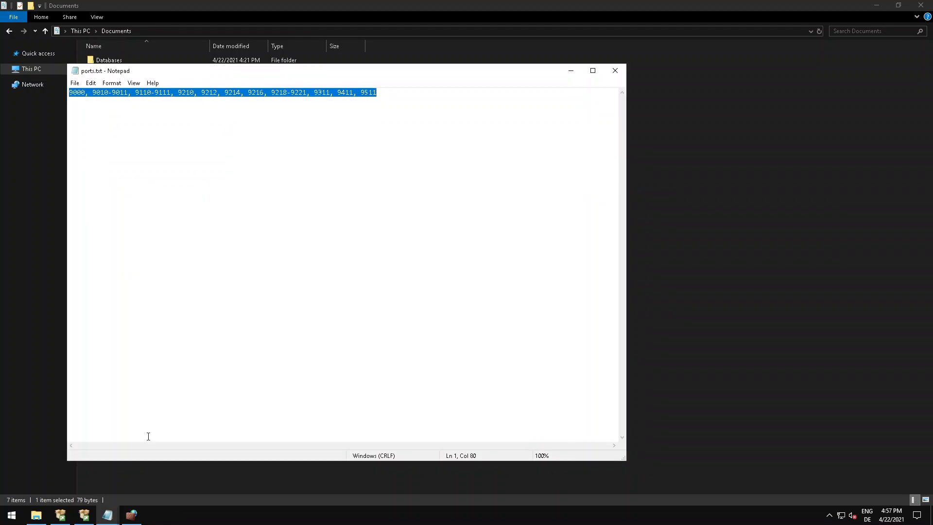
pyautogui.click(146, 466)
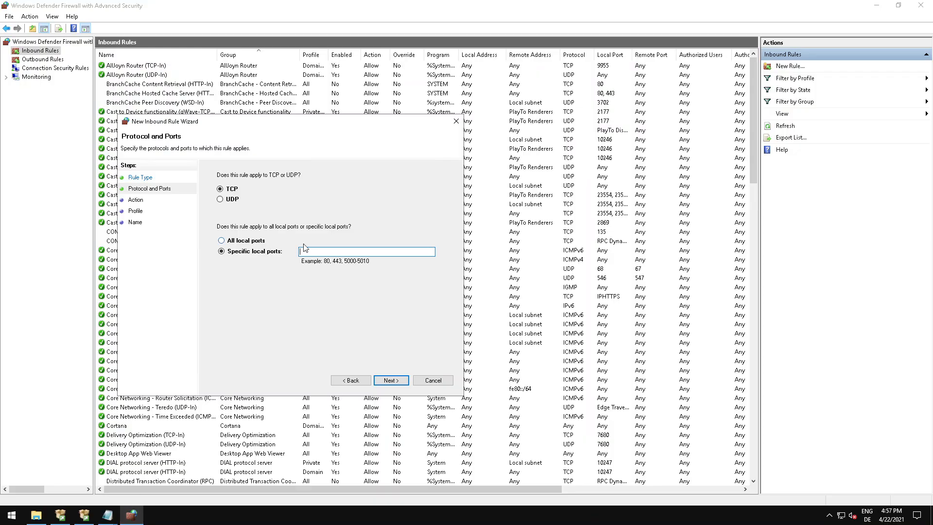
pyautogui.hotkey('ctrl', 'v')
pyautogui.moveTo(366, 252); pyautogui.dragTo(319, 263)
pyautogui.click(330, 255)
pyautogui.click(391, 380)
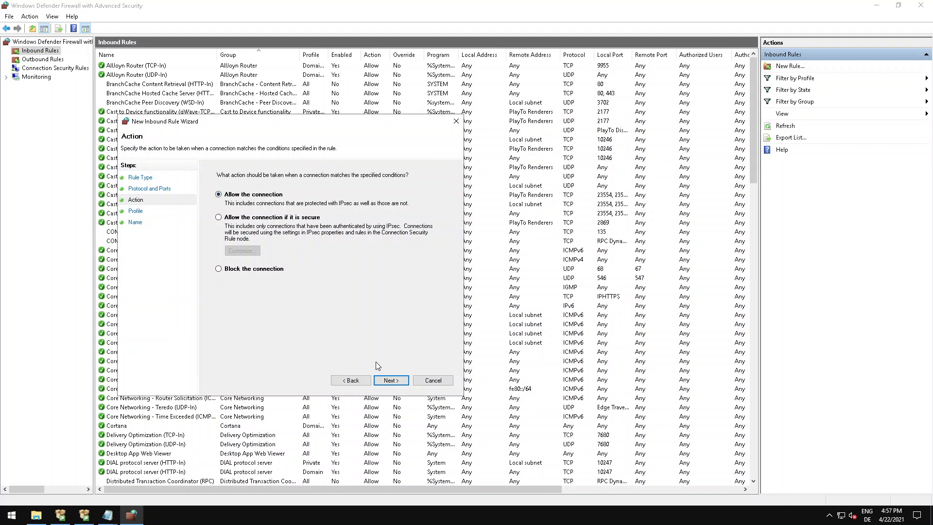
pyautogui.click(389, 380)
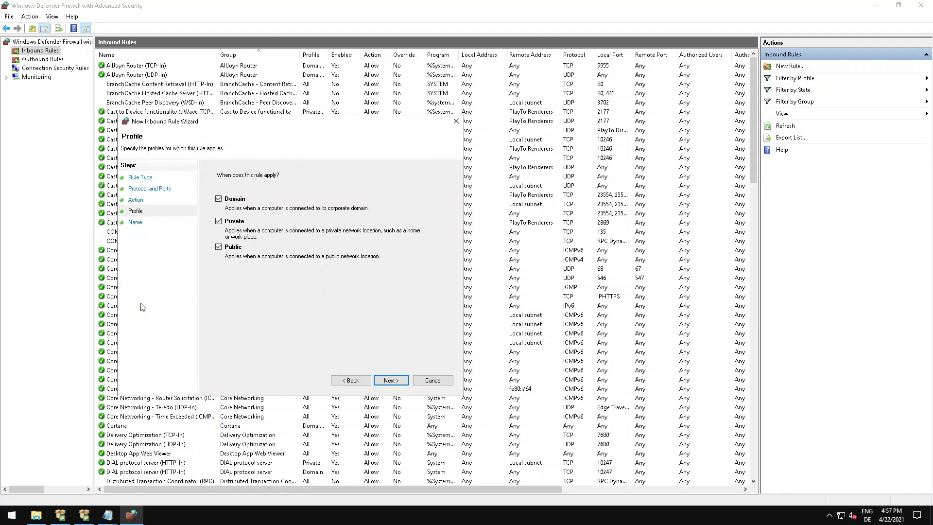
# Check the network profile of the Ethernet connection in Windows Settings, and return to the firewall rule wizard.
pyautogui.rightClick(11, 515)
pyautogui.click(28, 430)
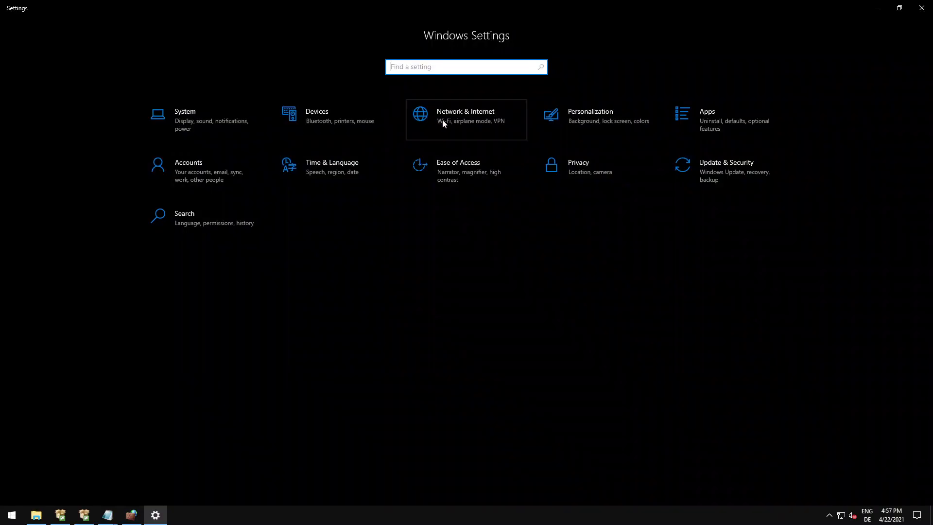
pyautogui.click(442, 122)
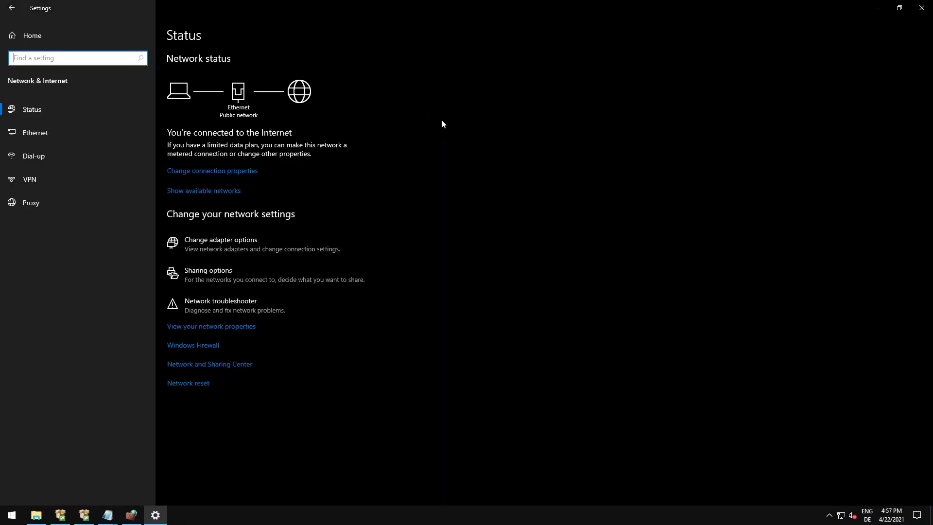
pyautogui.click(33, 135)
pyautogui.click(204, 99)
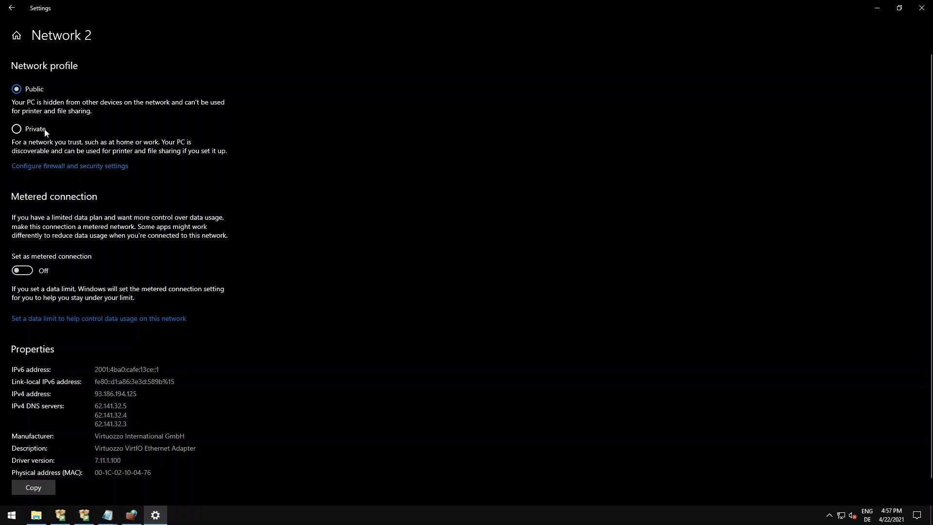
pyautogui.click(131, 514)
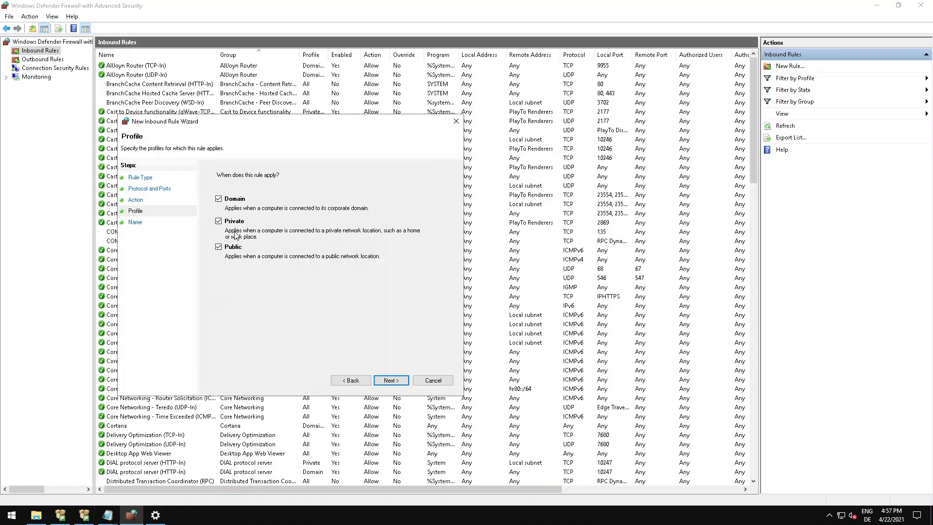
pyautogui.click(237, 202)
pyautogui.click(235, 223)
pyautogui.click(235, 203)
pyautogui.click(234, 225)
# Close Windows Settings and create the inbound rule for the Domain, Private and Public profiles with the name fiestaonline.
pyautogui.click(155, 515)
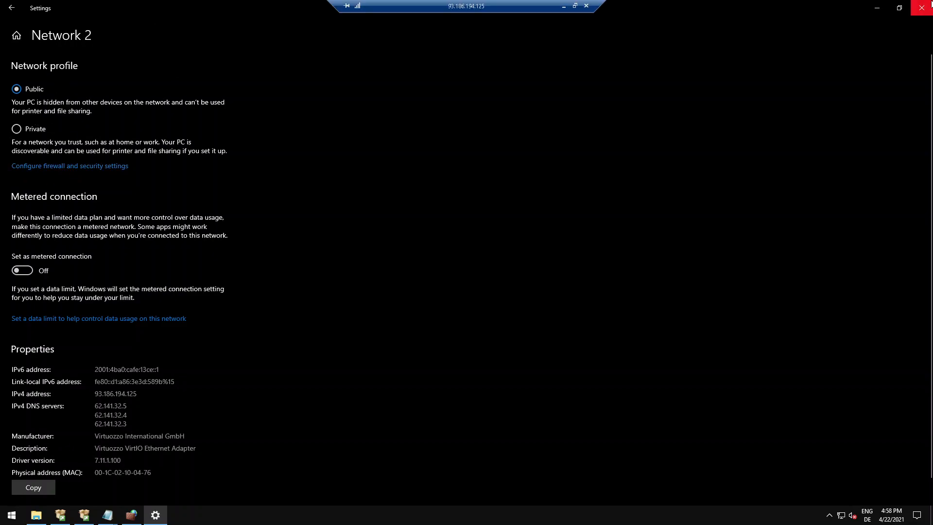
pyautogui.click(921, 8)
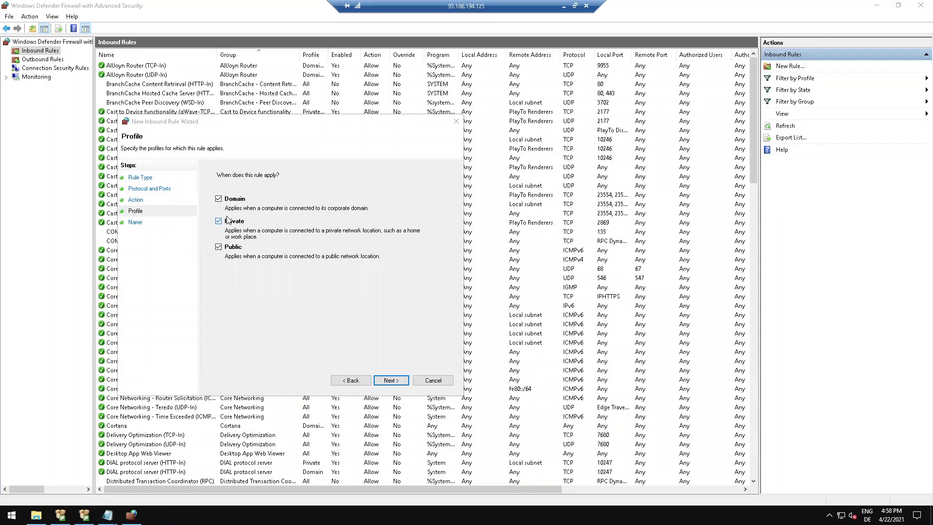
pyautogui.click(391, 380)
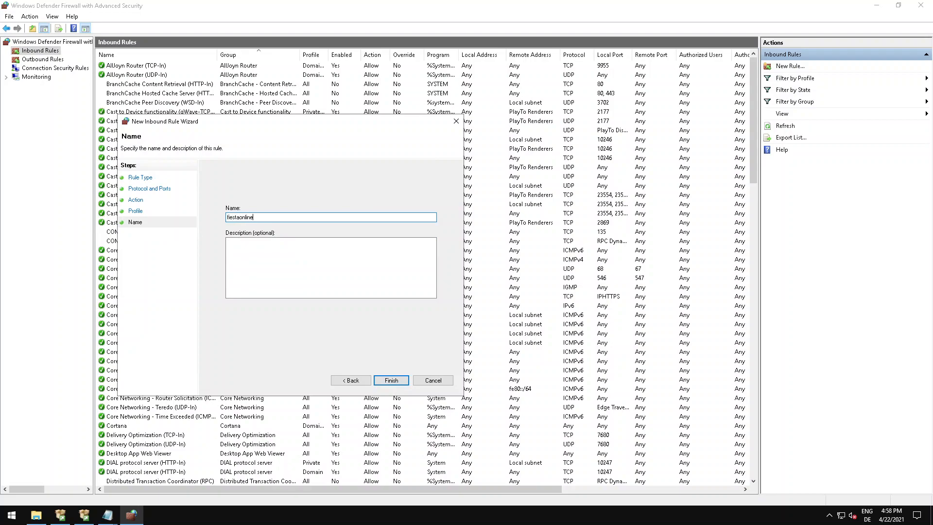
pyautogui.click(391, 380)
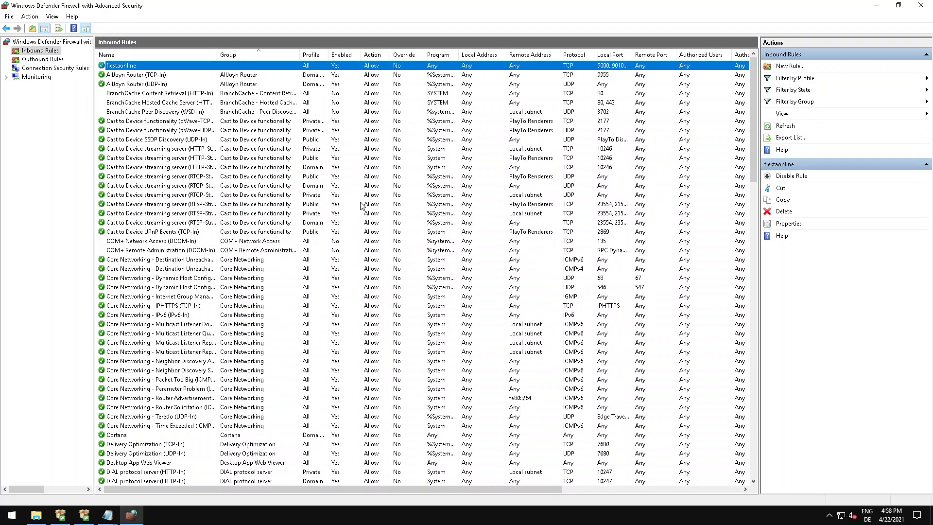
pyautogui.click(36, 515)
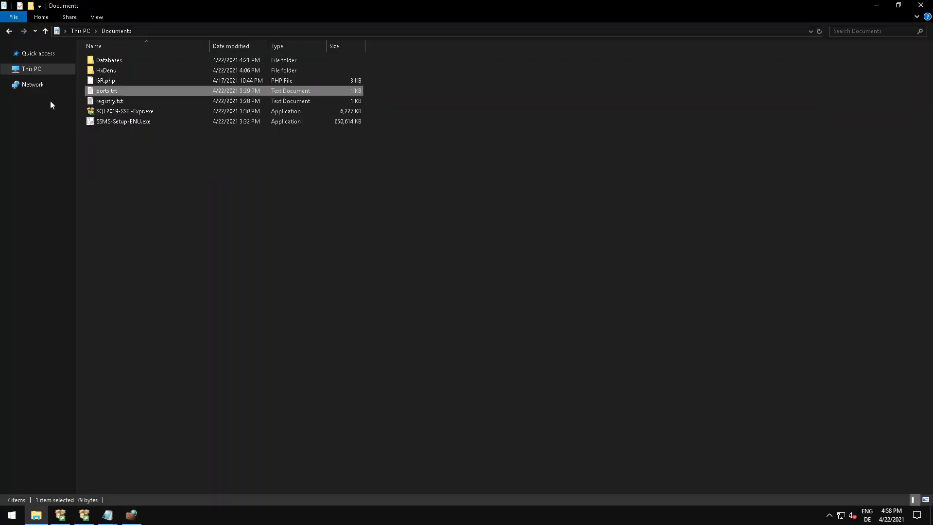
pyautogui.click(31, 69)
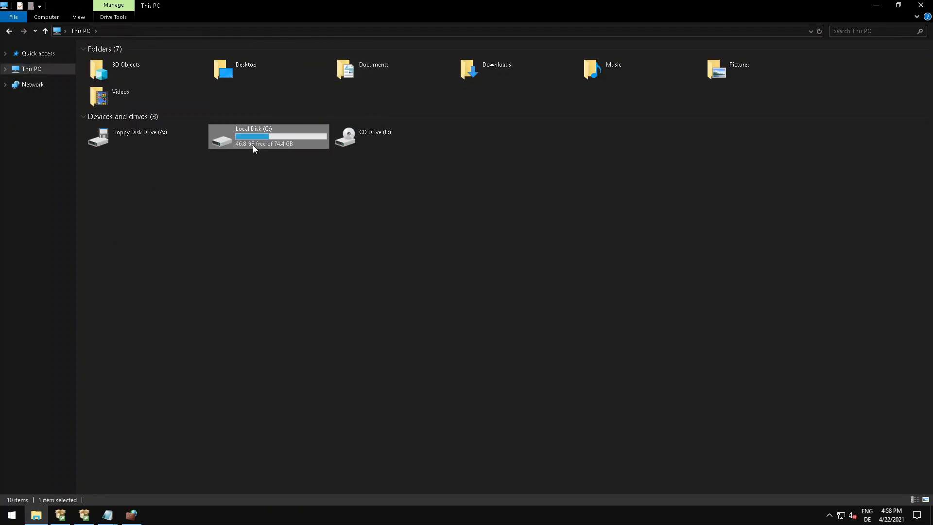
pyautogui.doubleClick(252, 145)
pyautogui.click(107, 59)
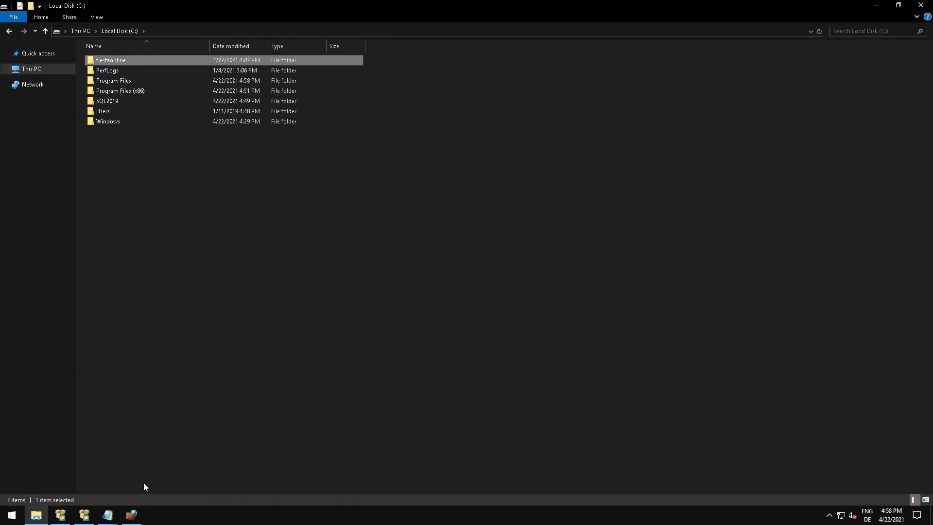
# Close the Windows Defender Firewall window and check the installation progress in SQL Server 2019 Setup.
pyautogui.click(132, 515)
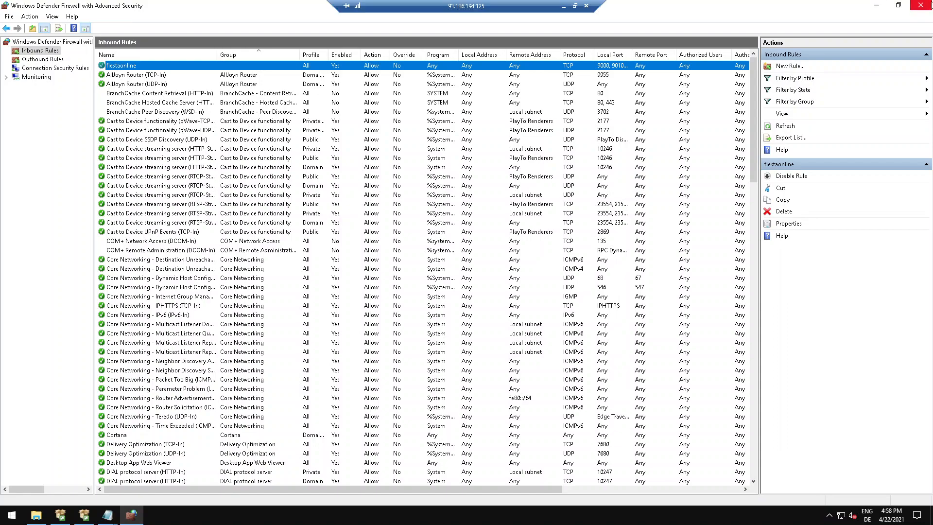
pyautogui.click(929, 5)
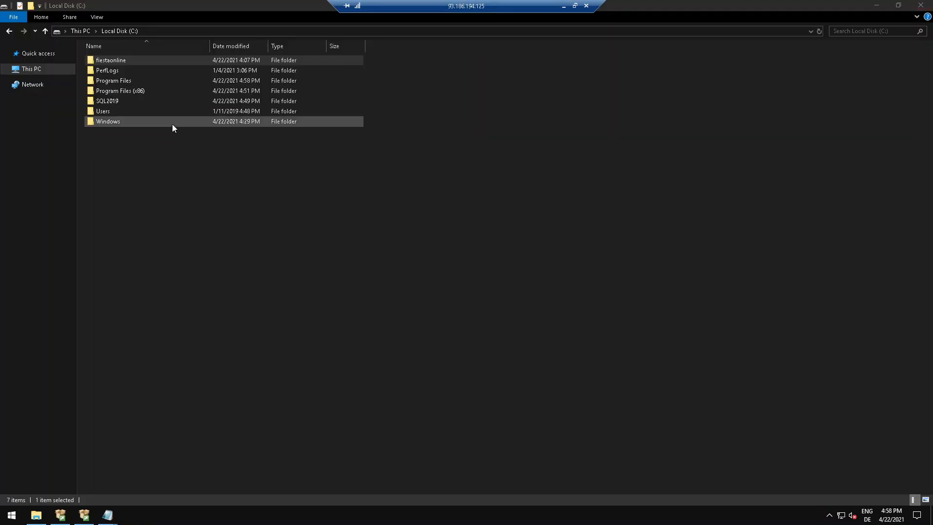
pyautogui.click(44, 71)
pyautogui.click(87, 517)
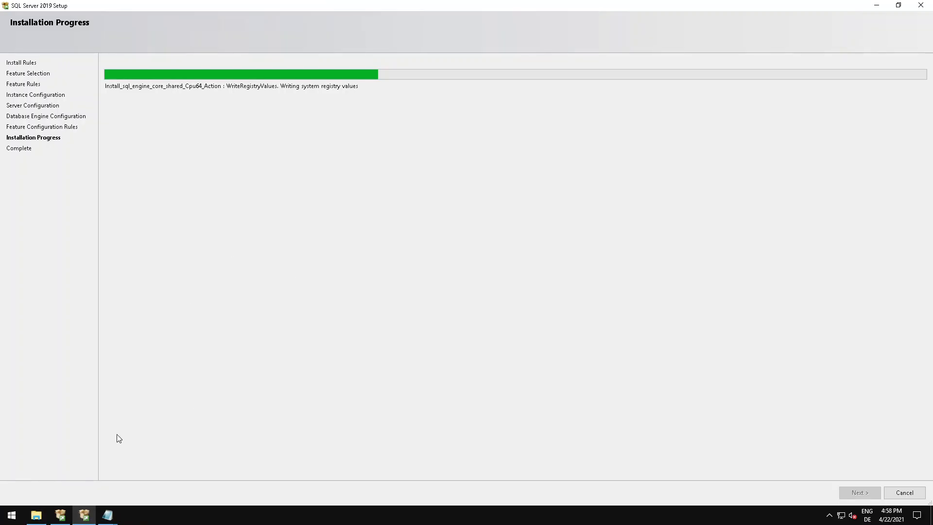
# Return to File Explorer and open the Documents folder.
pyautogui.click(37, 516)
pyautogui.click(266, 208)
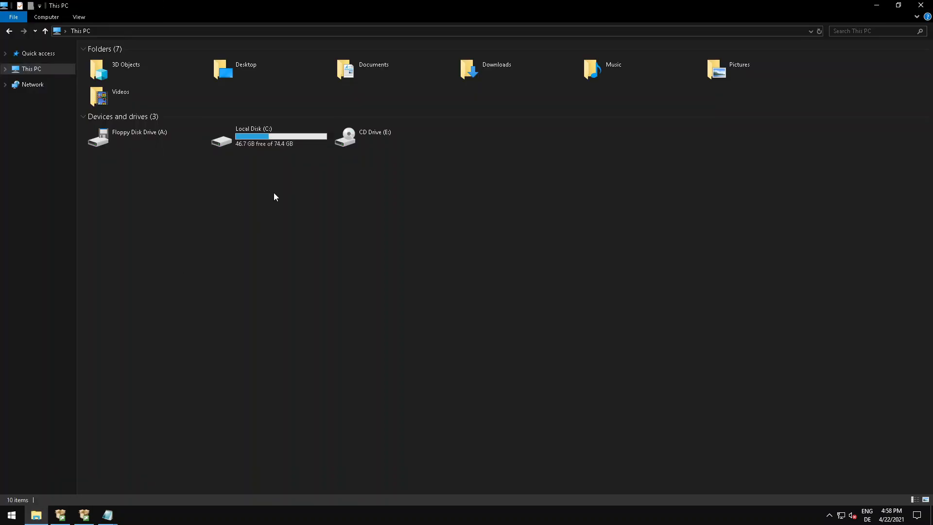
pyautogui.doubleClick(371, 69)
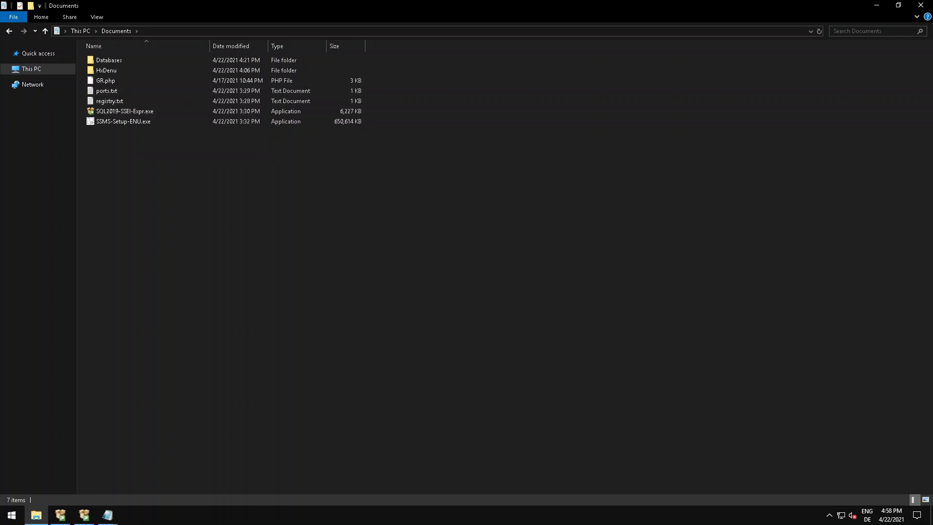
# Open Server Manager.
pyautogui.click(12, 515)
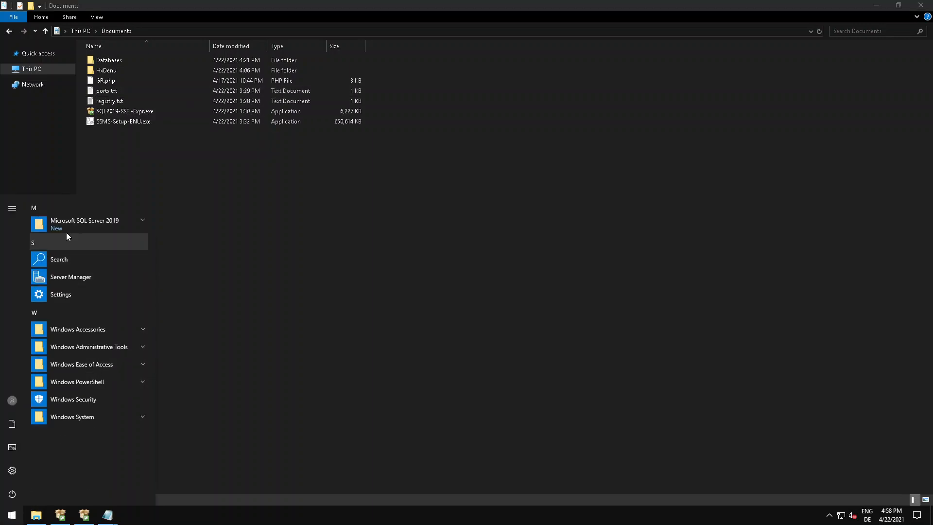
pyautogui.click(68, 226)
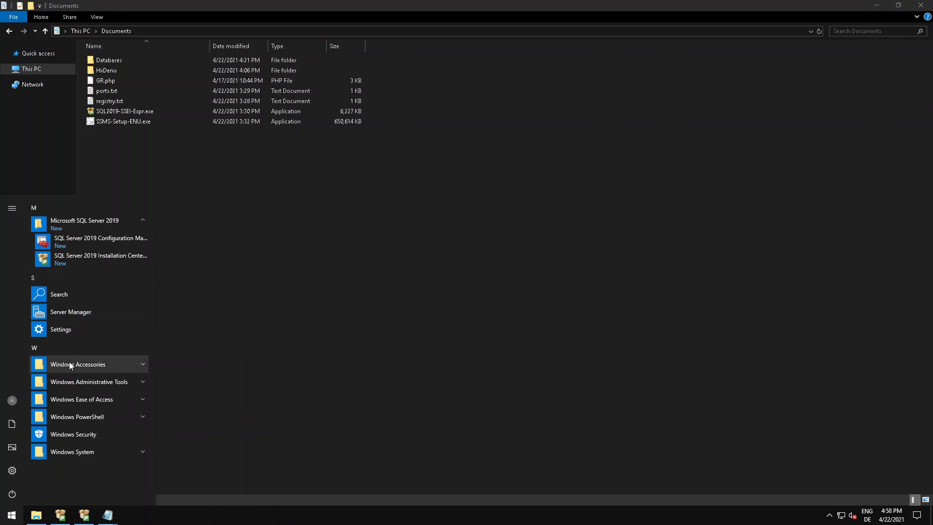
pyautogui.click(71, 312)
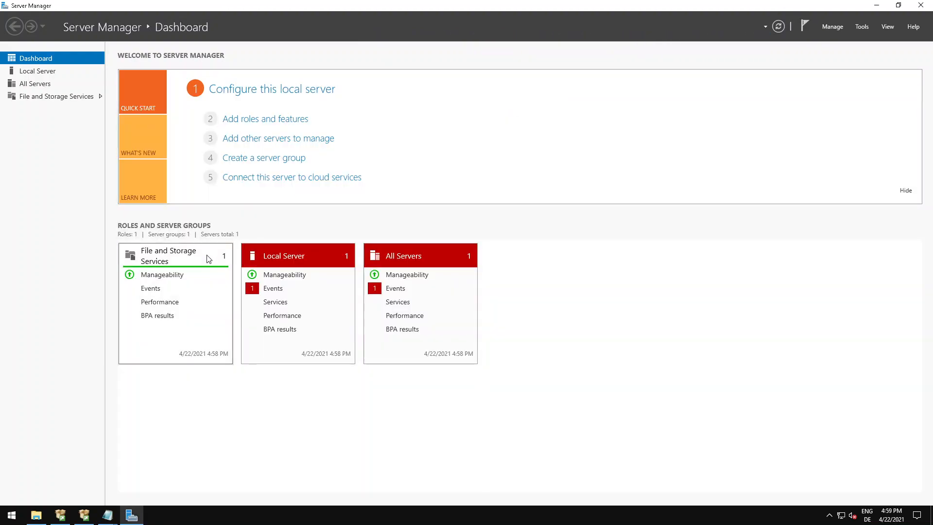
pyautogui.click(832, 27)
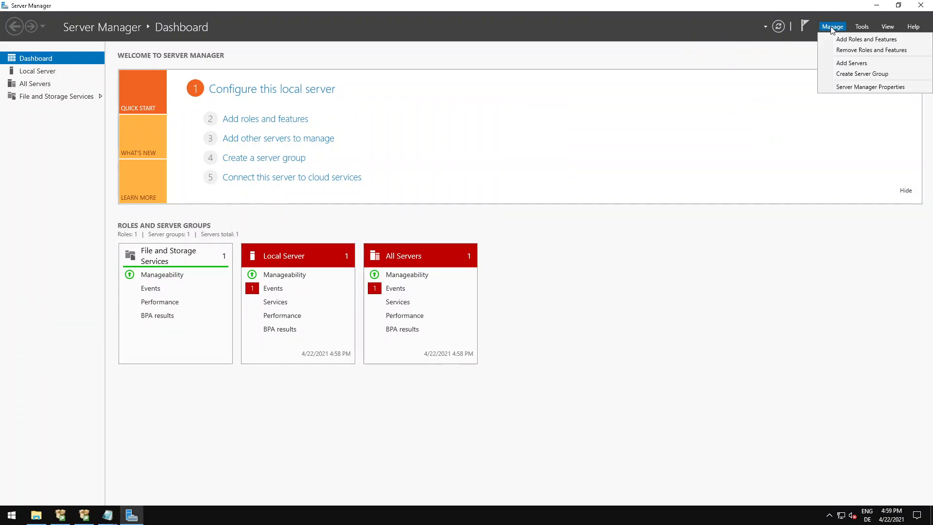
pyautogui.click(861, 39)
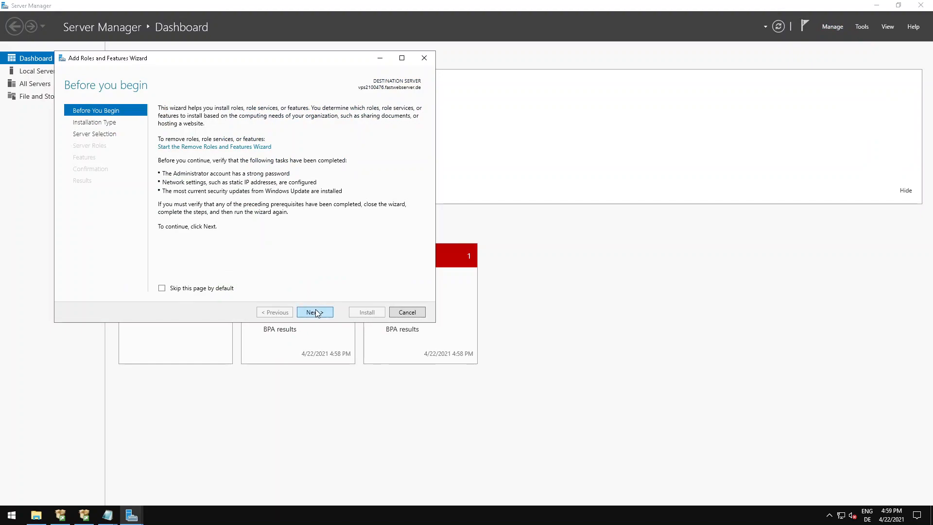
pyautogui.click(424, 57)
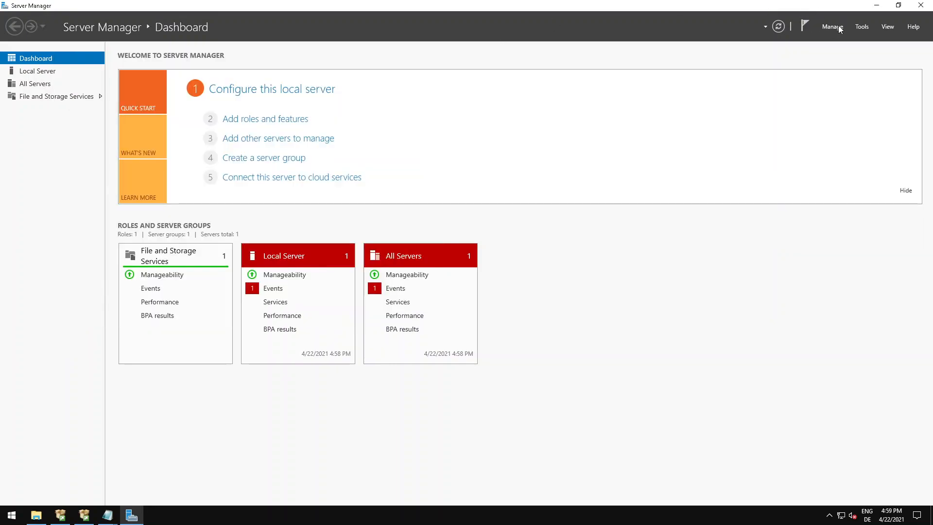
# Start adding roles and features with a role-based or feature-based installation on the preselected server, continuing to the server roles.
pyautogui.click(839, 28)
pyautogui.click(846, 43)
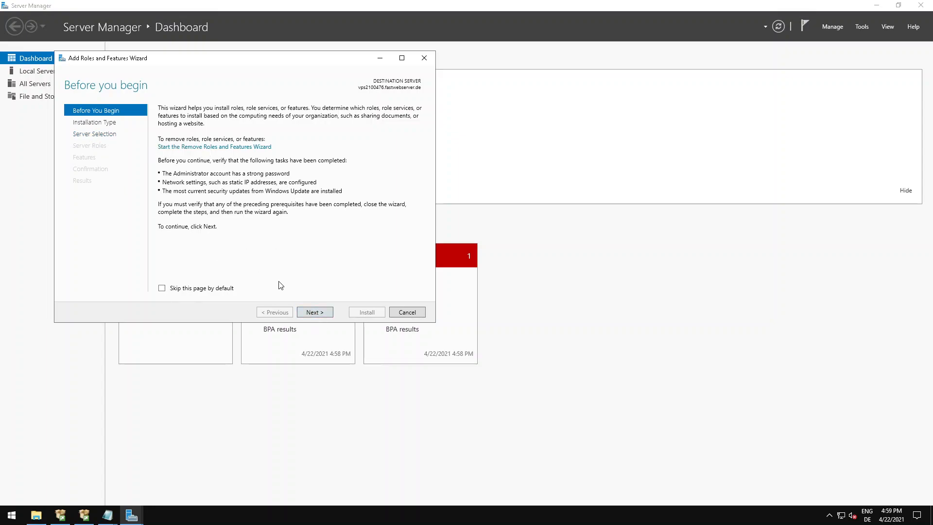
pyautogui.click(313, 314)
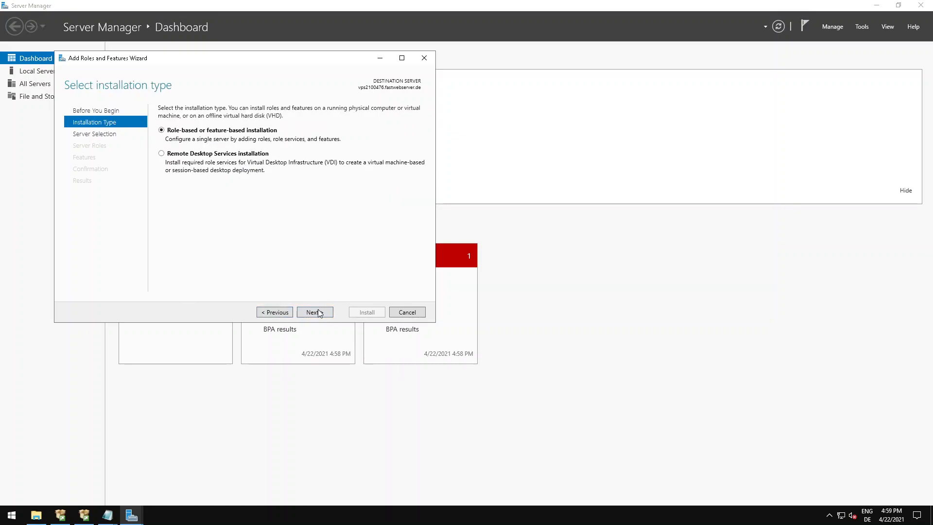
pyautogui.click(318, 313)
pyautogui.click(317, 313)
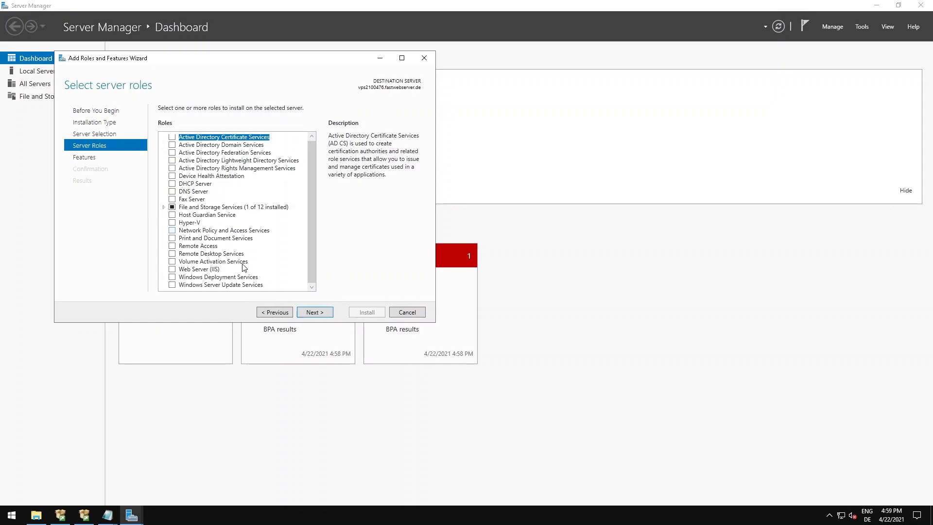
# Select the Web Server (IIS) role, include its required management tools, and continue past the role selection.
pyautogui.click(173, 269)
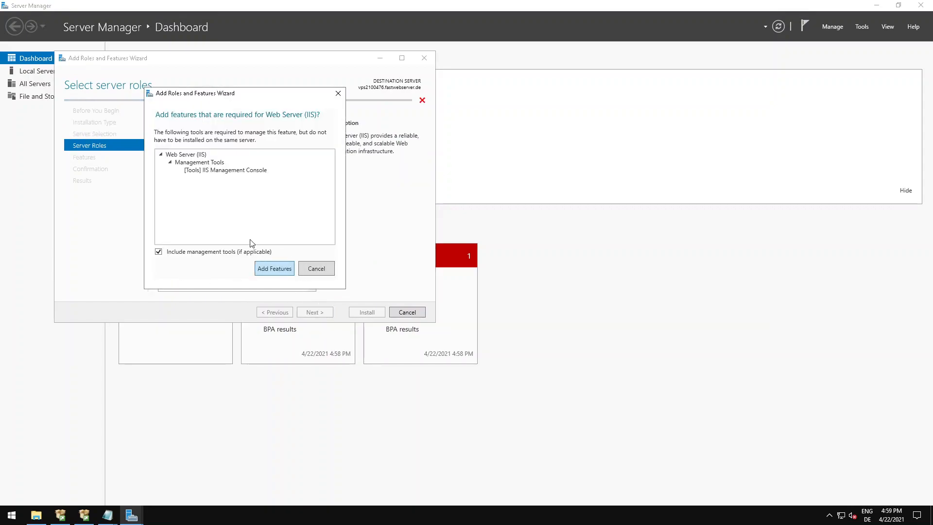
pyautogui.click(275, 267)
pyautogui.click(314, 311)
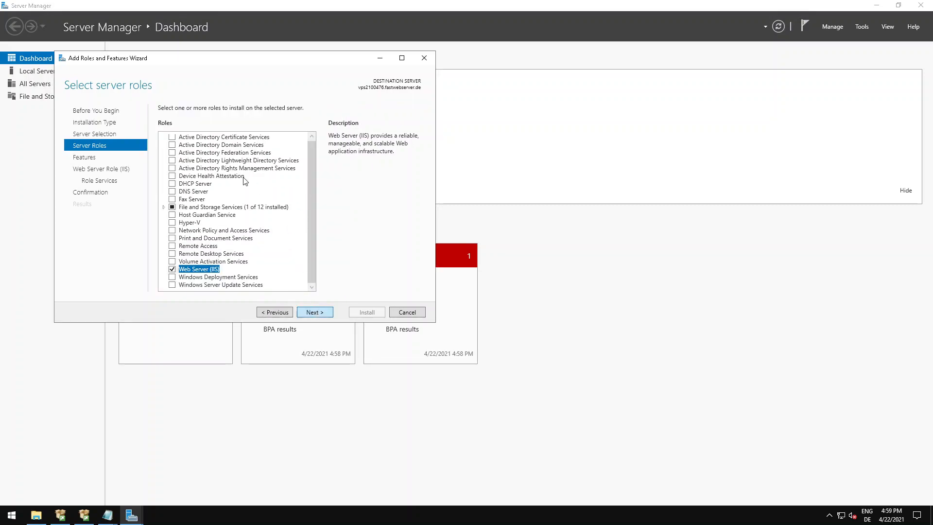
# Continue past the features page and the Web Server role introduction, and review the list of IIS role services.
pyautogui.scroll(-10, 242, 185)
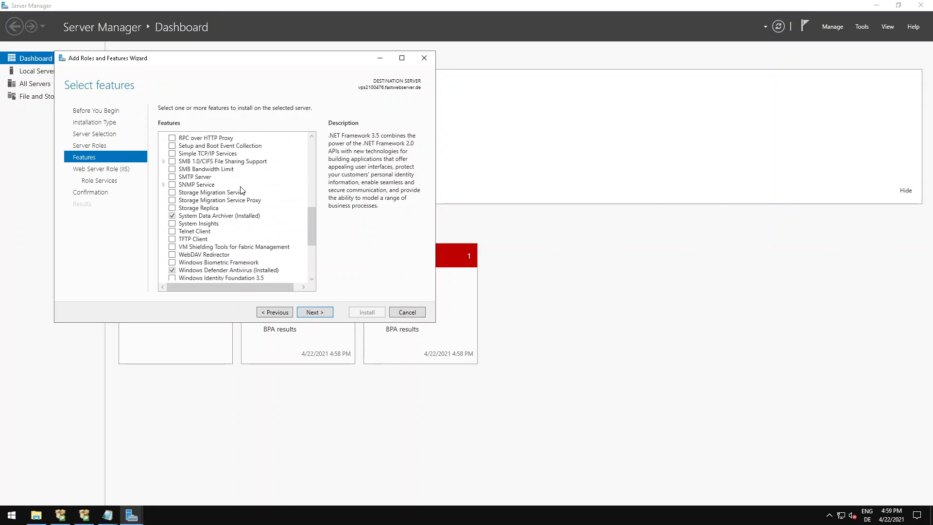
pyautogui.click(315, 313)
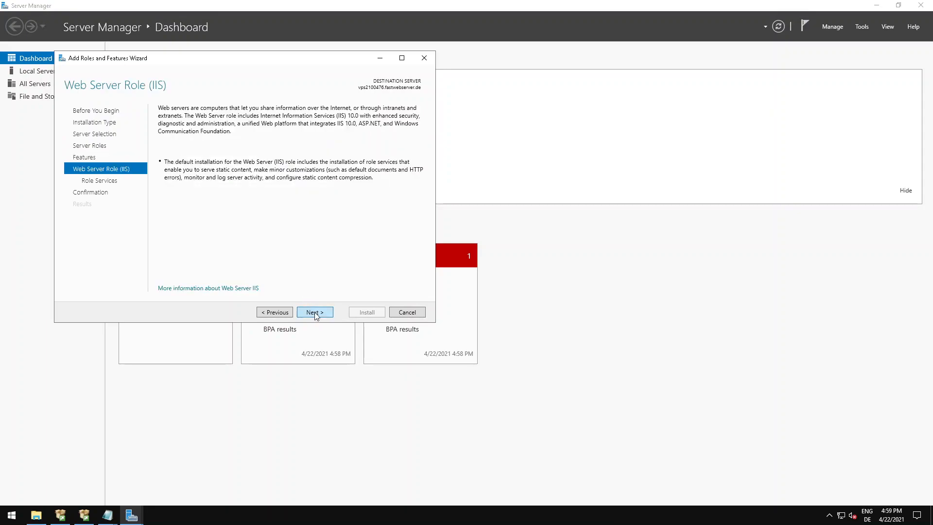
pyautogui.click(315, 312)
pyautogui.scroll(-5, 281, 240)
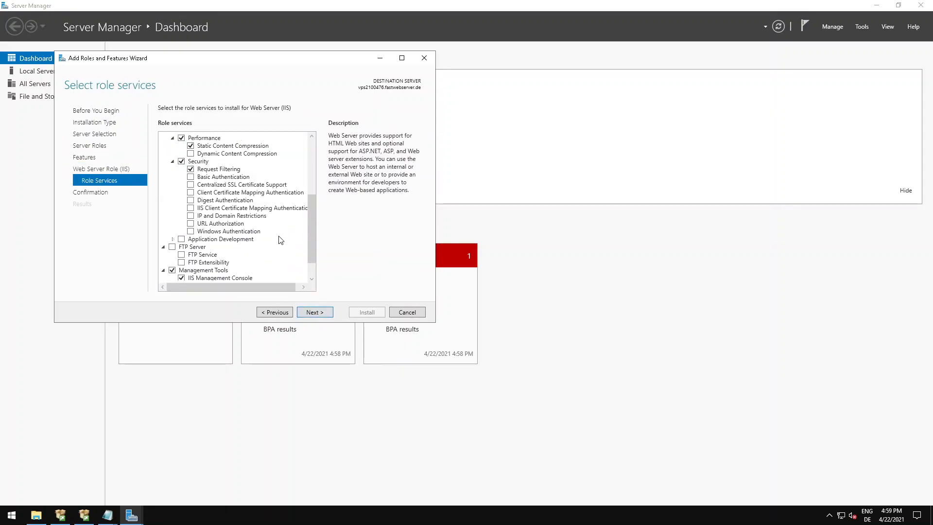
pyautogui.scroll(5, 270, 235)
pyautogui.scroll(-5, 241, 217)
pyautogui.scroll(5, 242, 217)
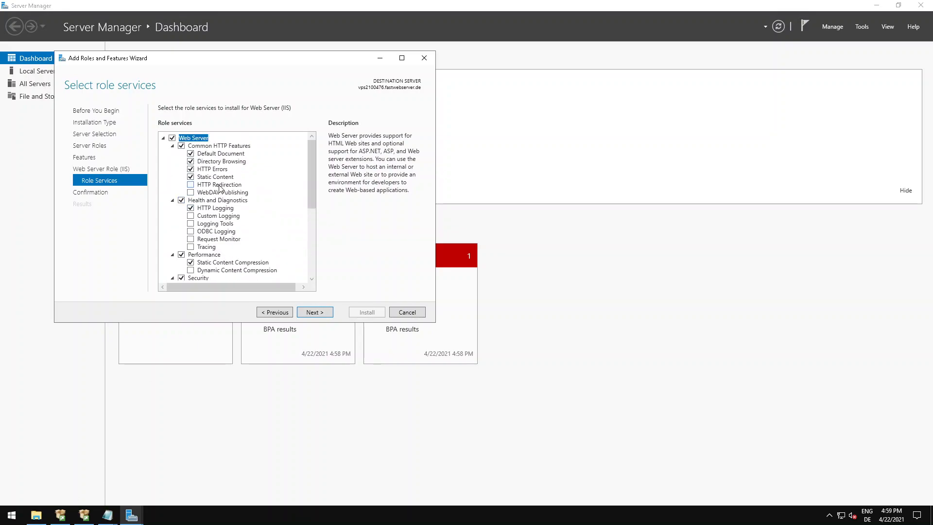
# Exclude Default Document, Directory Browsing and HTTP Errors from the Common HTTP Features, keeping Static Content included.
pyautogui.click(190, 154)
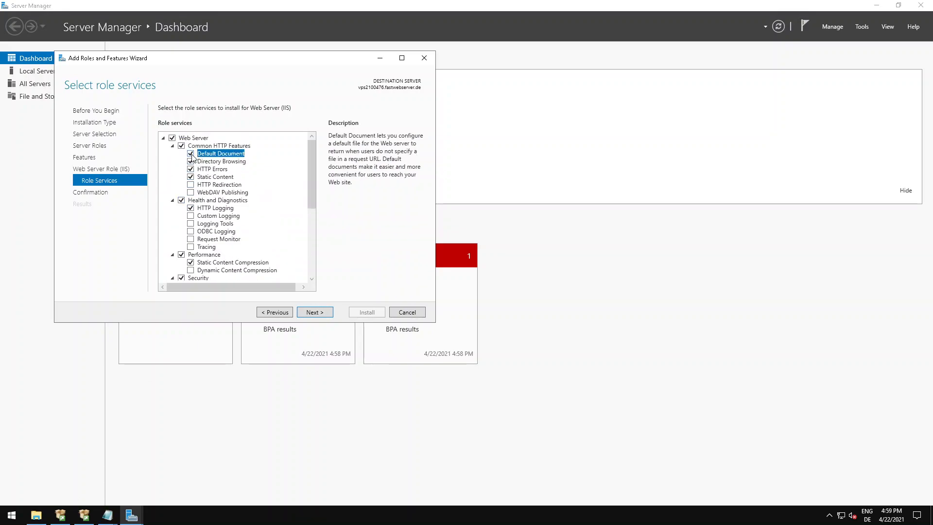
pyautogui.click(190, 162)
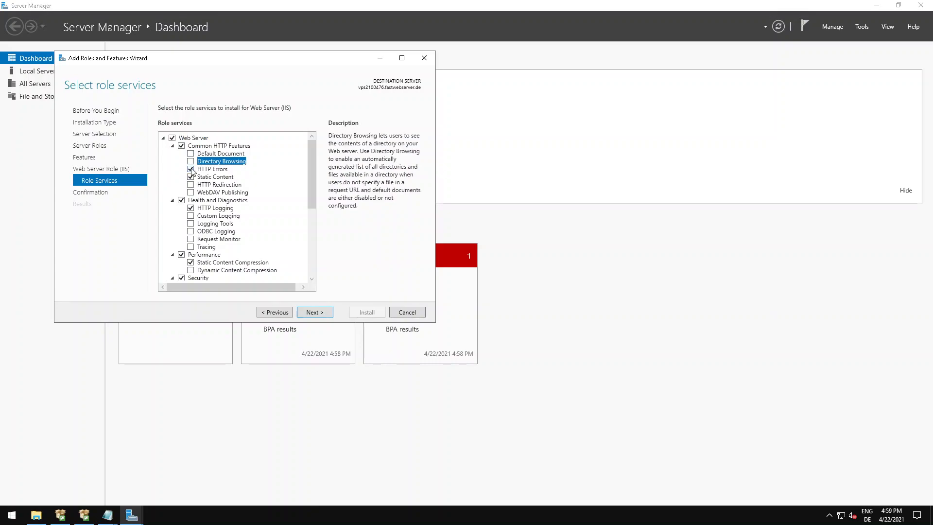
pyautogui.click(191, 170)
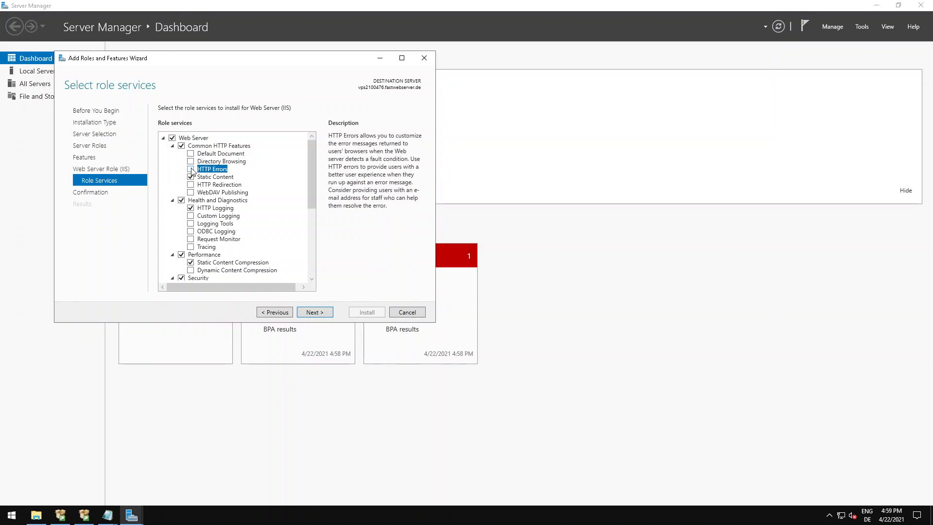
pyautogui.click(220, 178)
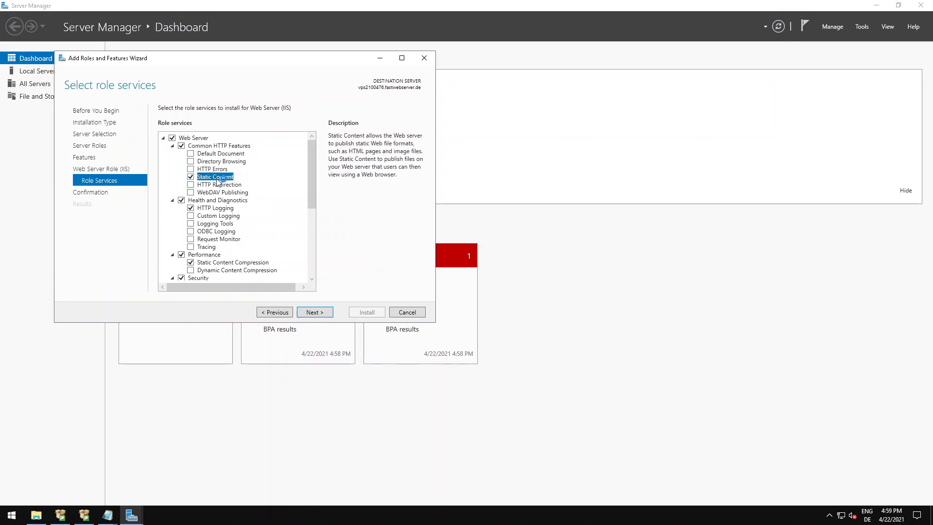
# Exclude HTTP Logging and Request Filtering from the IIS role services, keeping Static Content Compression included.
pyautogui.click(191, 208)
pyautogui.scroll(-2, 193, 210)
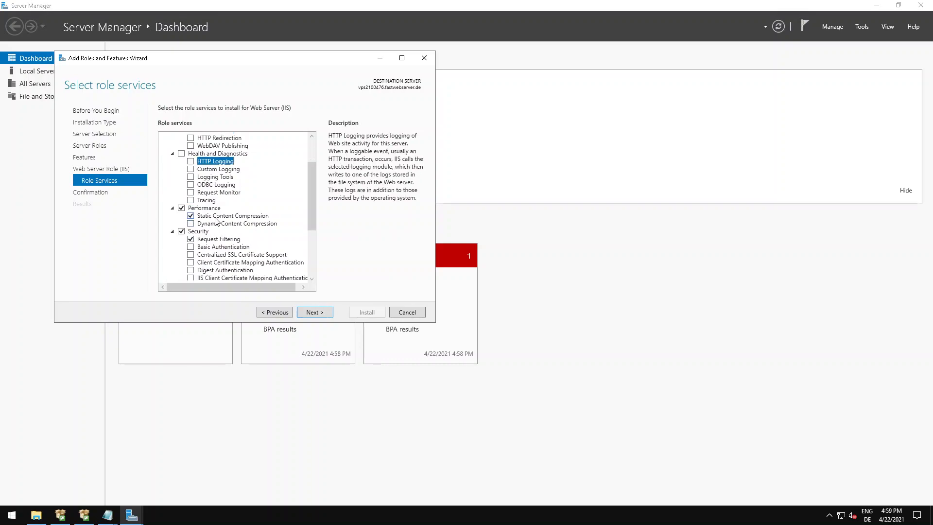
pyautogui.click(215, 216)
pyautogui.scroll(-2, 216, 221)
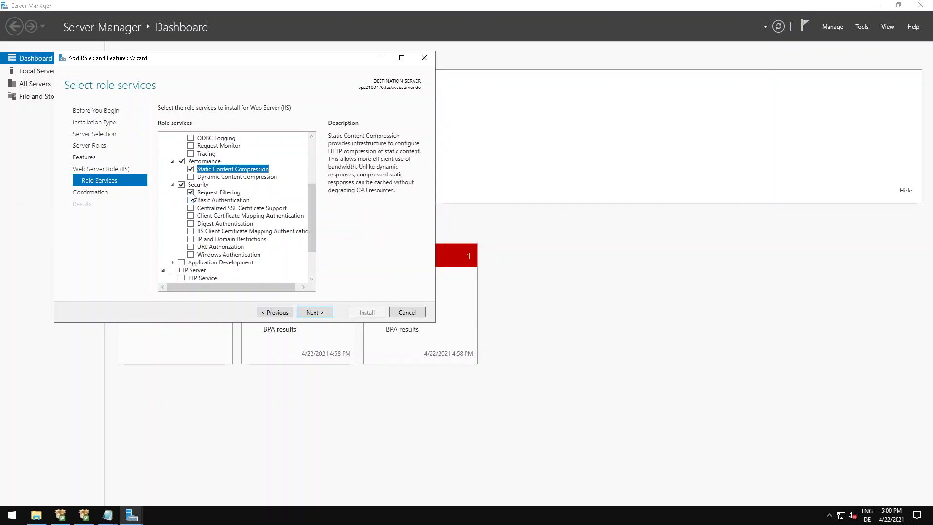
pyautogui.click(190, 192)
# Collapse the FTP Server, Security, and Health and Diagnostics groups in the role services list.
pyautogui.scroll(-2, 204, 217)
pyautogui.scroll(-1, 204, 218)
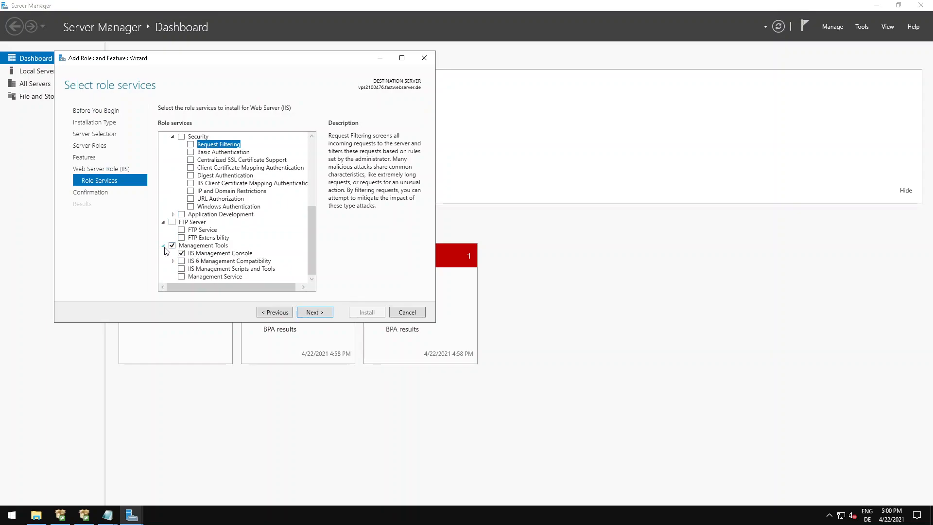
pyautogui.click(163, 223)
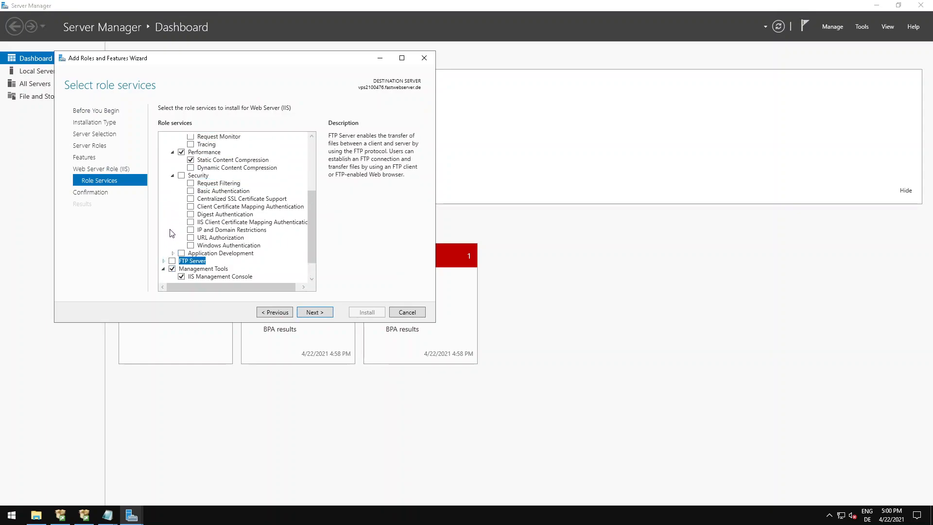
pyautogui.click(172, 175)
pyautogui.scroll(2, 180, 203)
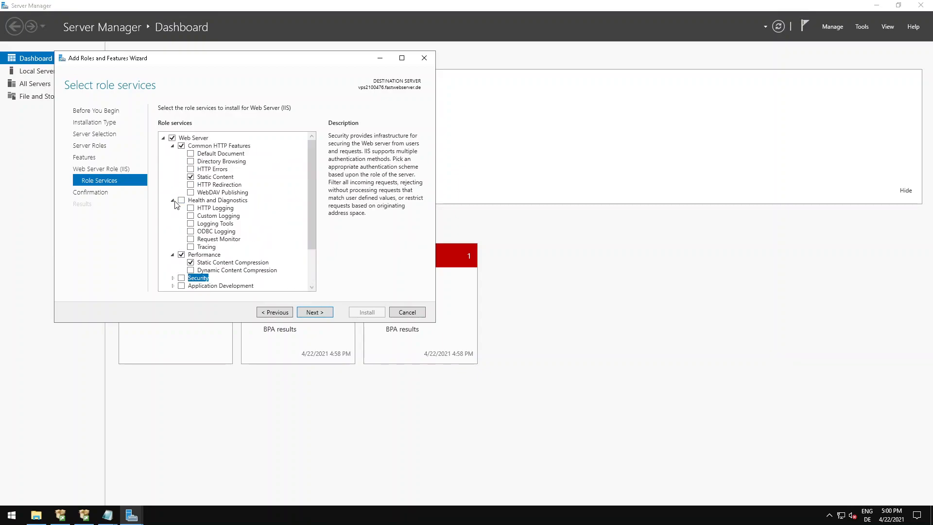
pyautogui.click(173, 200)
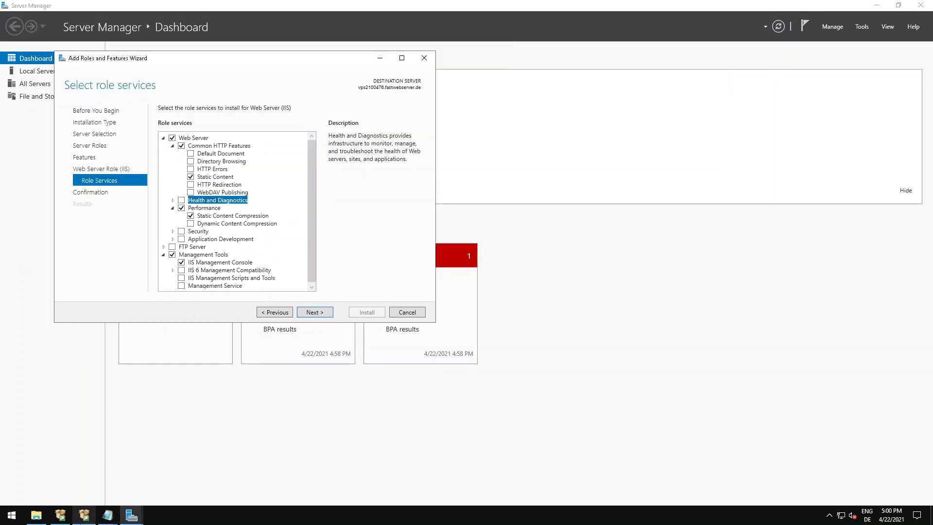
# Review the remaining role services, continue to the confirmation page and start the Web Server (IIS) installation.
pyautogui.click(83, 516)
pyautogui.click(131, 515)
pyautogui.scroll(-1, 197, 185)
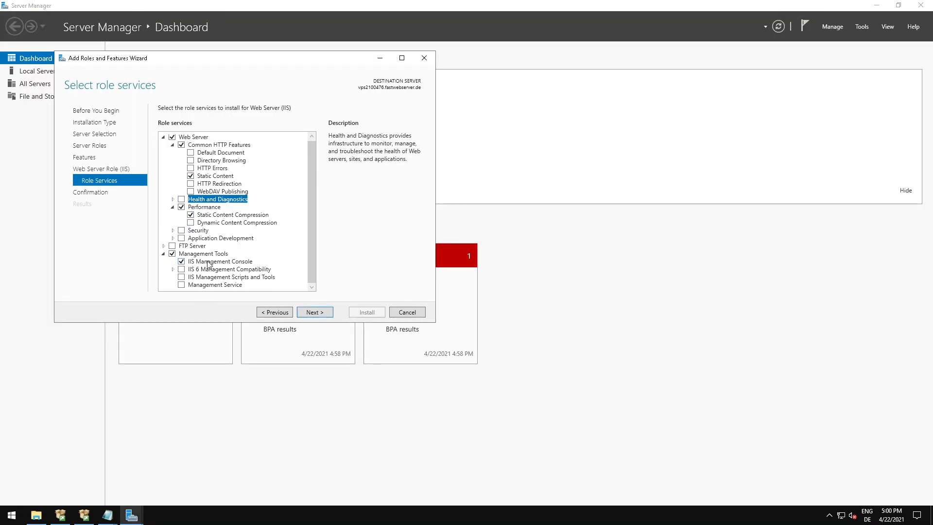
pyautogui.scroll(1, 212, 195)
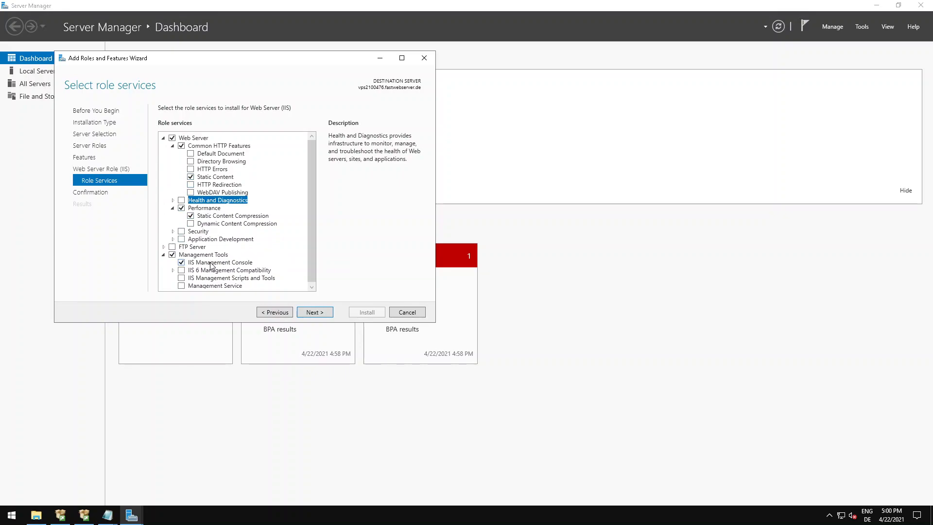
pyautogui.click(319, 314)
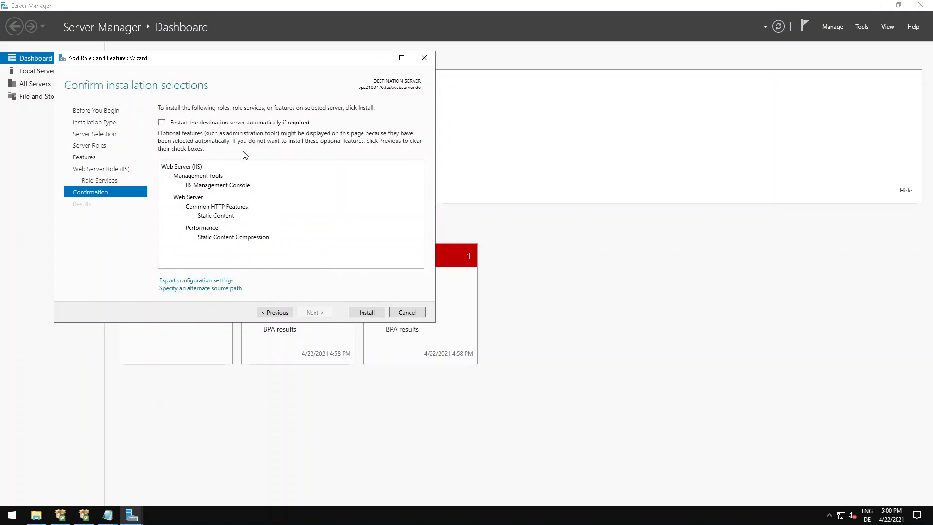
pyautogui.click(372, 313)
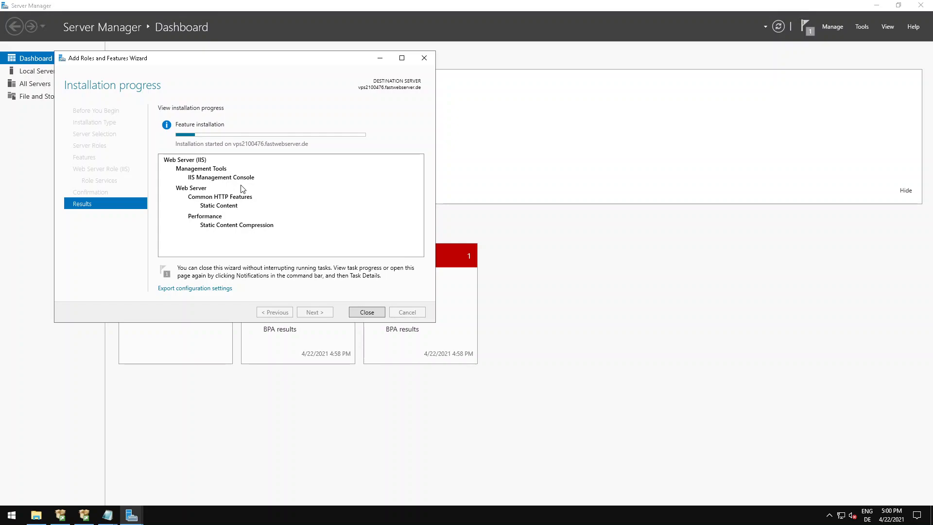
# Check the progress of the SQL Server 2019 setup and of the IIS feature installation.
pyautogui.click(90, 517)
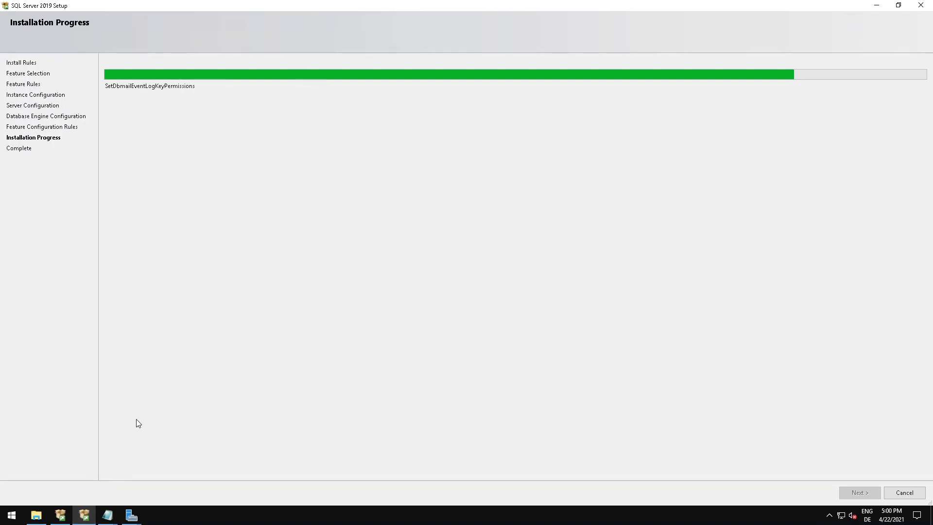
pyautogui.click(131, 515)
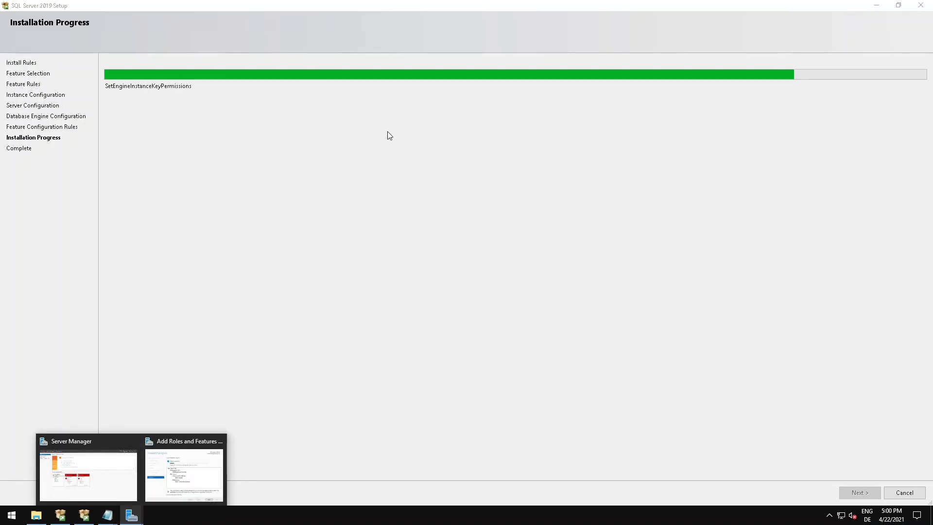
pyautogui.click(185, 469)
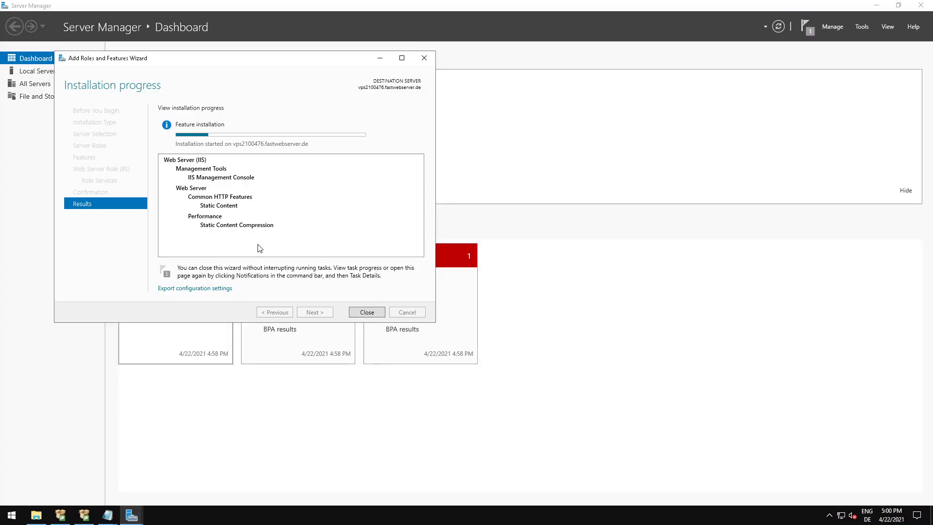
pyautogui.click(84, 515)
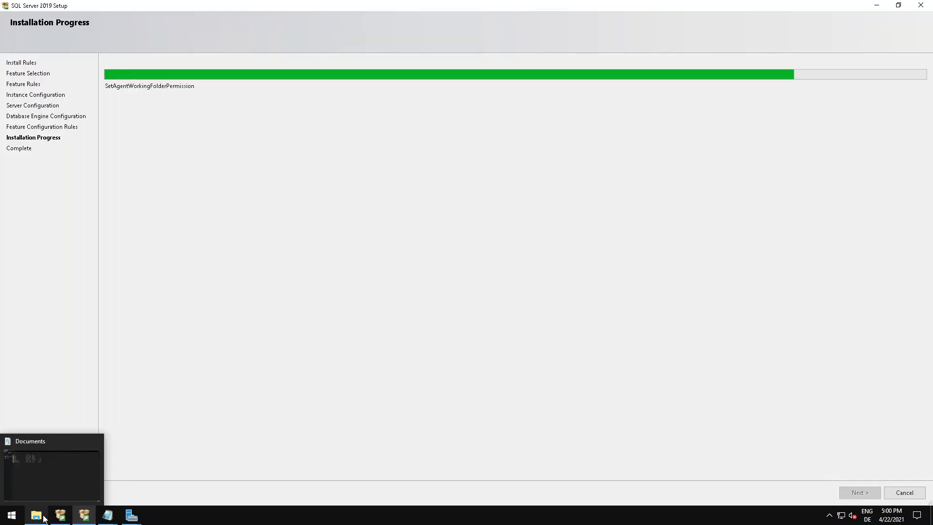
pyautogui.moveTo(131, 515)
pyautogui.click(174, 477)
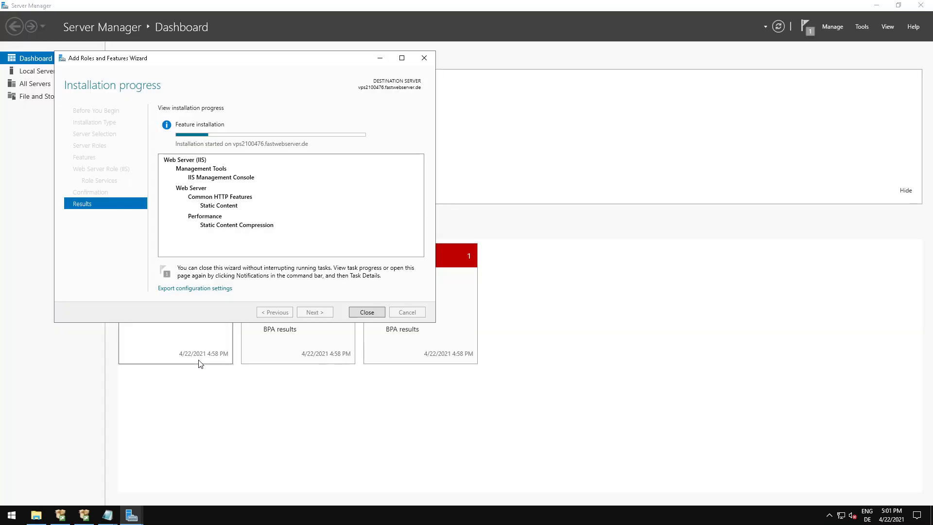
pyautogui.click(88, 512)
# Locate GR.php in the Documents folder in File Explorer and recheck the IIS installation progress in the Add Roles and Features Wizard.
pyautogui.click(36, 515)
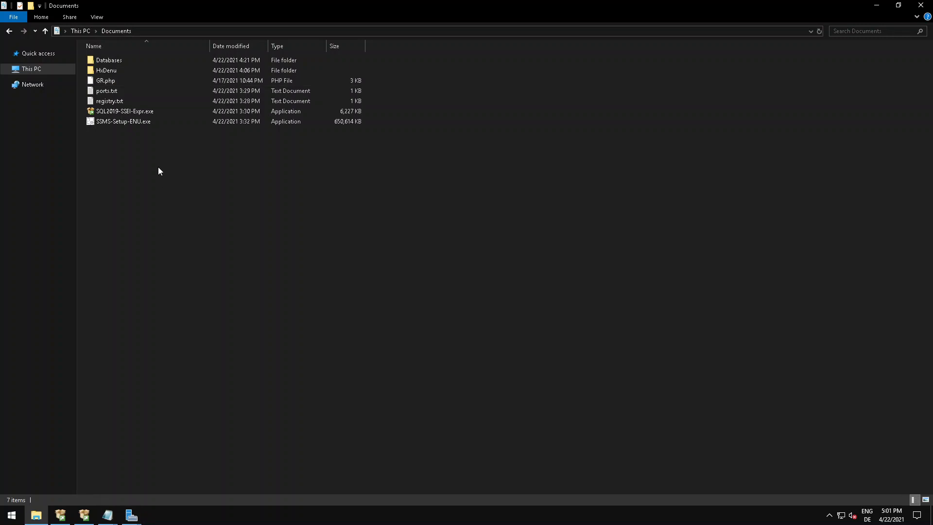
pyautogui.moveTo(117, 80)
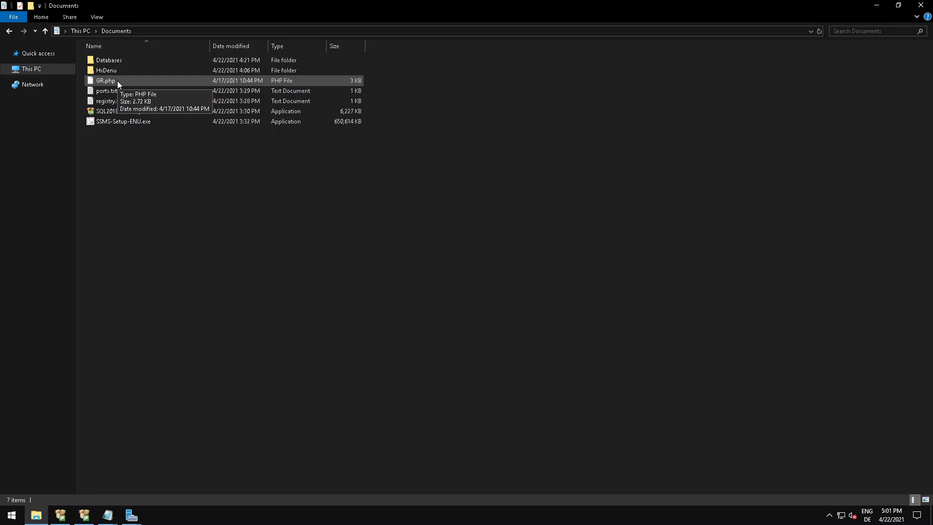
pyautogui.click(111, 79)
pyautogui.click(130, 178)
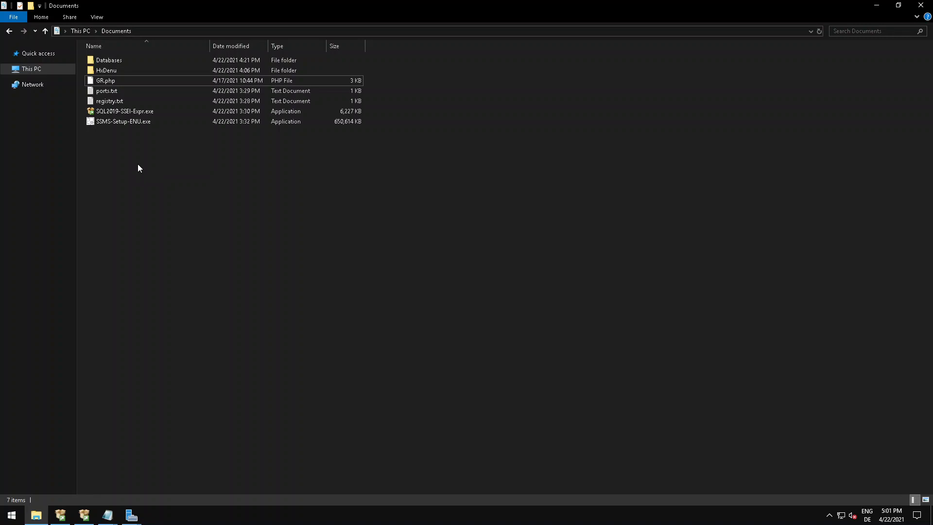
pyautogui.moveTo(131, 515)
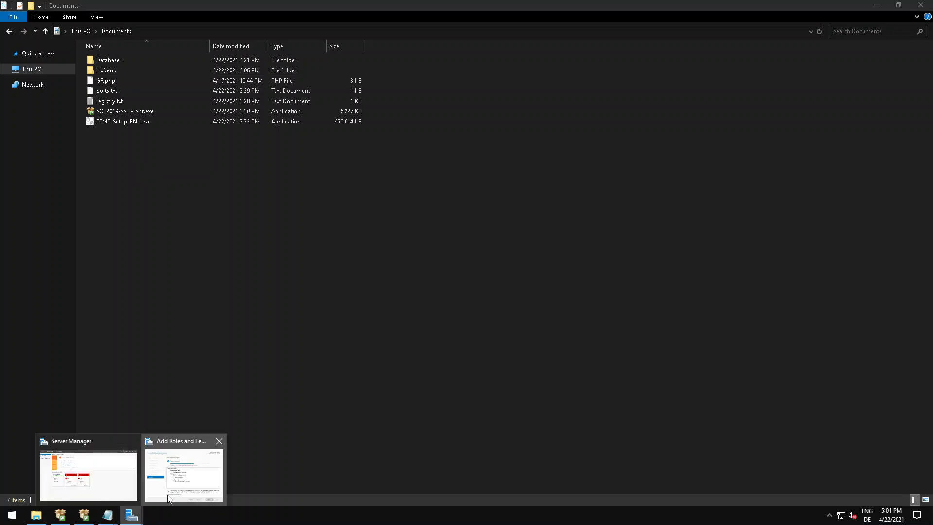
pyautogui.click(167, 495)
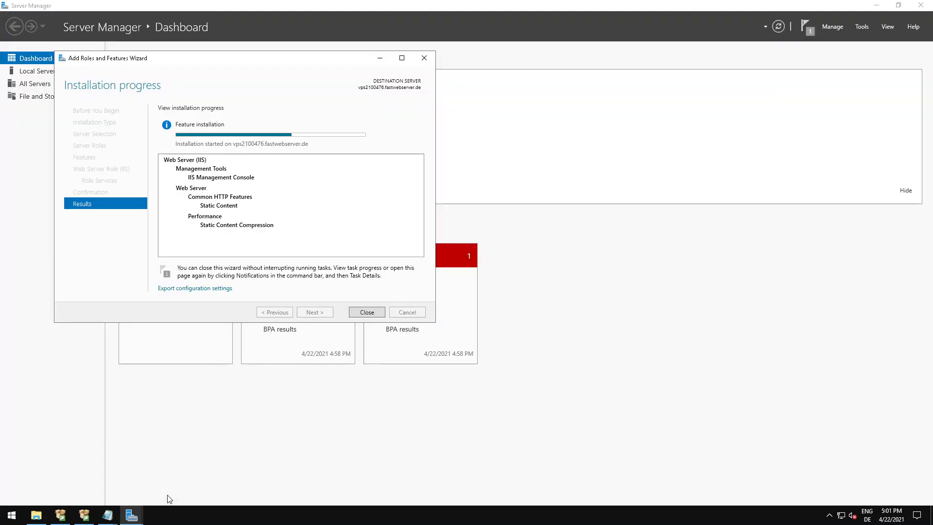
pyautogui.click(36, 515)
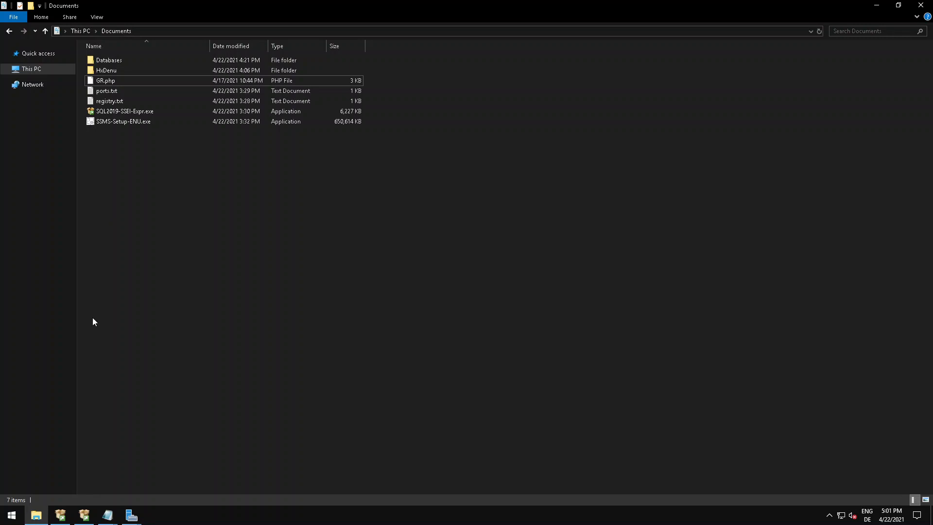
pyautogui.click(106, 81)
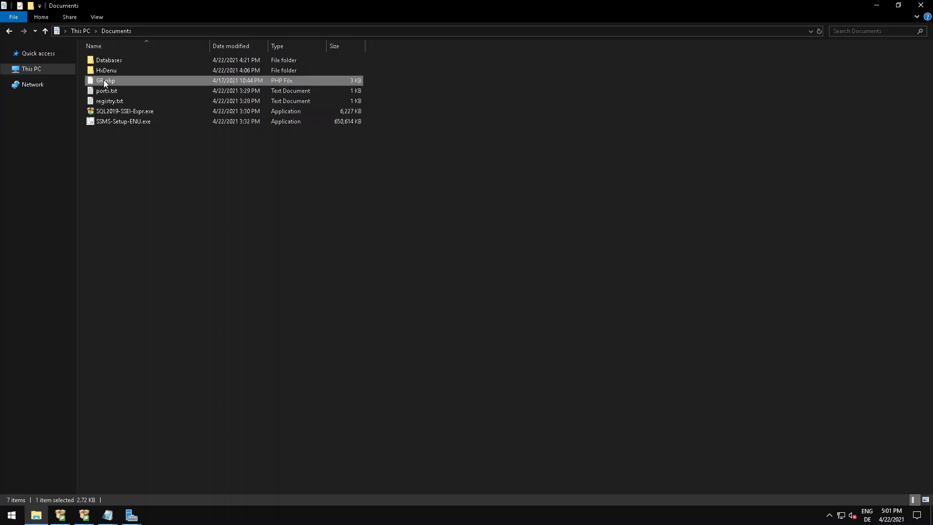
pyautogui.click(117, 190)
pyautogui.moveTo(131, 514)
pyautogui.click(174, 459)
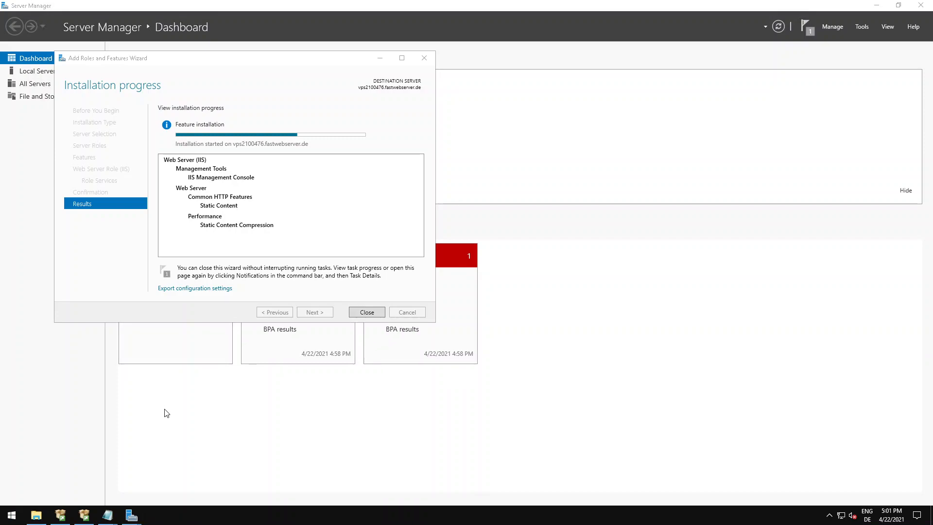
# Launch the Registry Editor by running regedit, and open registry.txt from the Documents folder in Notepad.
pyautogui.press('super+r')
pyautogui.write('r')
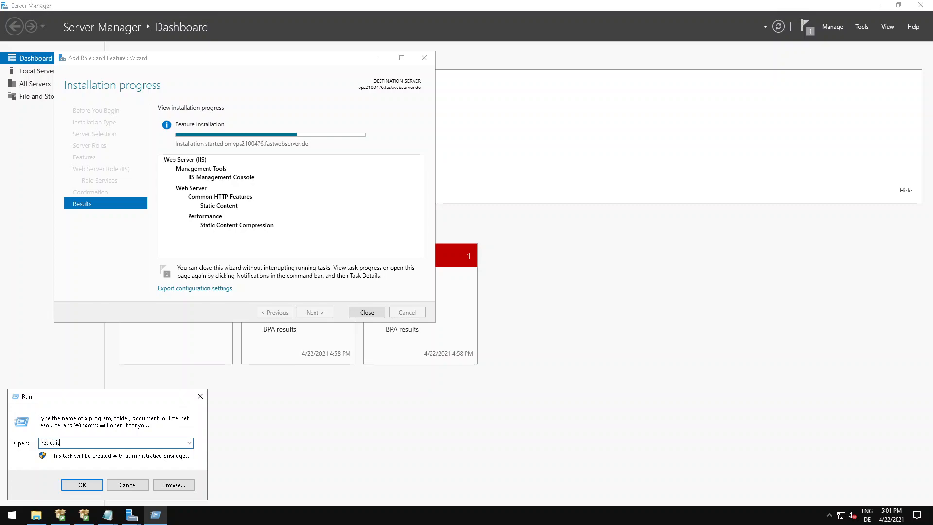
pyautogui.press('Return')
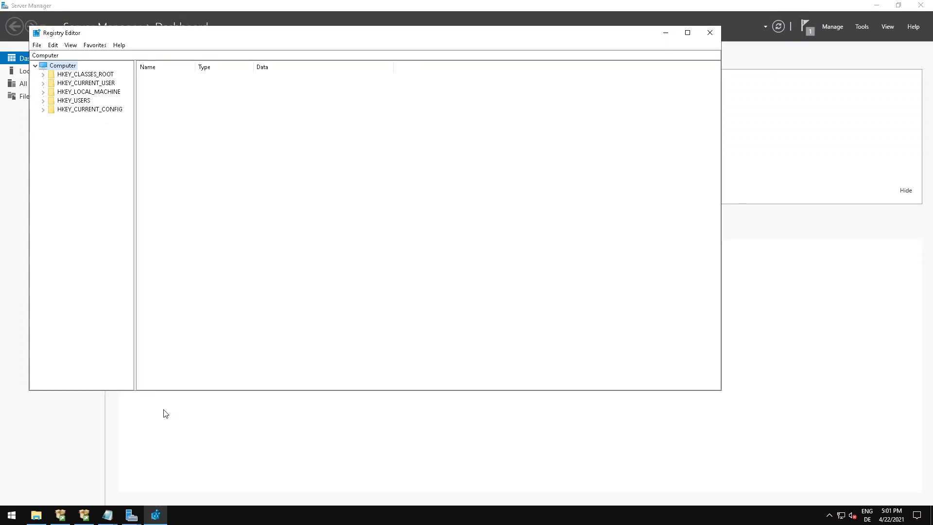
pyautogui.click(36, 515)
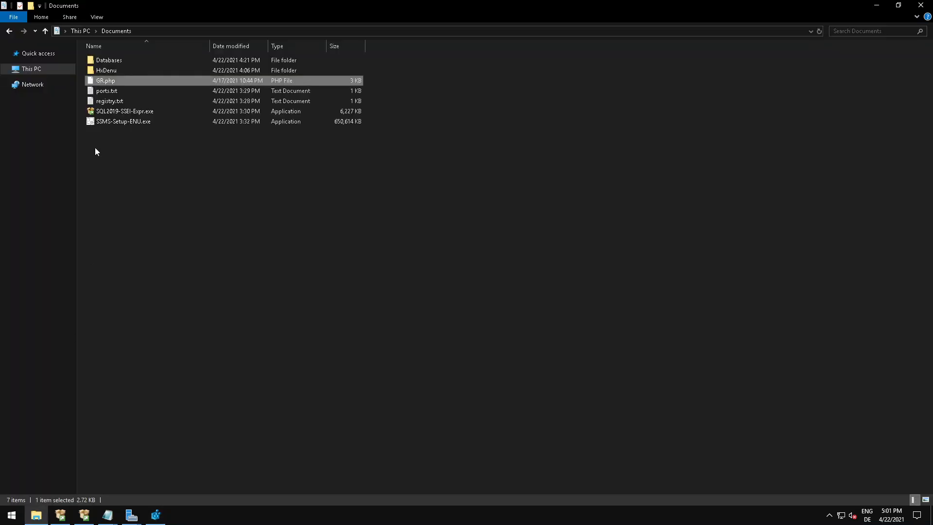
pyautogui.doubleClick(109, 101)
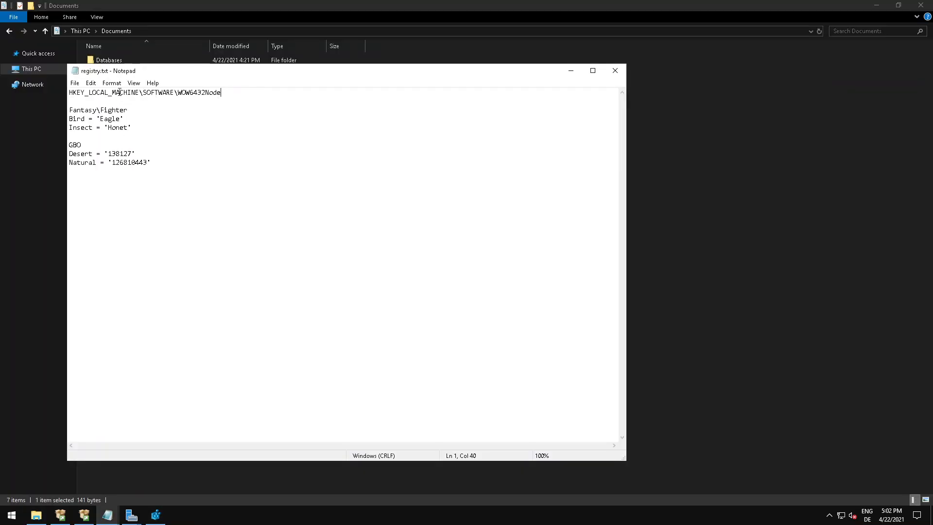
# Expand the registry tree to HKEY_LOCAL_MACHINE\SOFTWARE\WOW6432Node, following the path noted in registry.txt.
pyautogui.moveTo(69, 92); pyautogui.dragTo(231, 91)
pyautogui.click(231, 92)
pyautogui.click(155, 516)
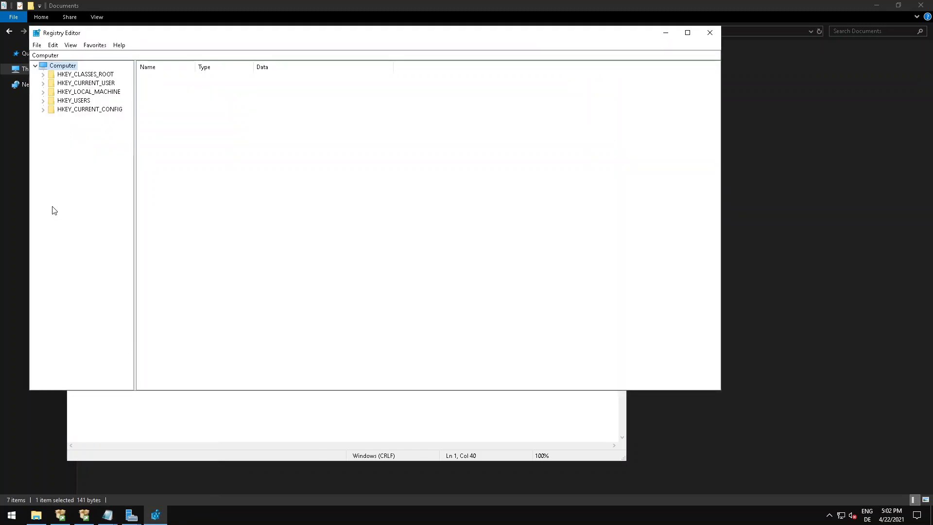
pyautogui.doubleClick(73, 92)
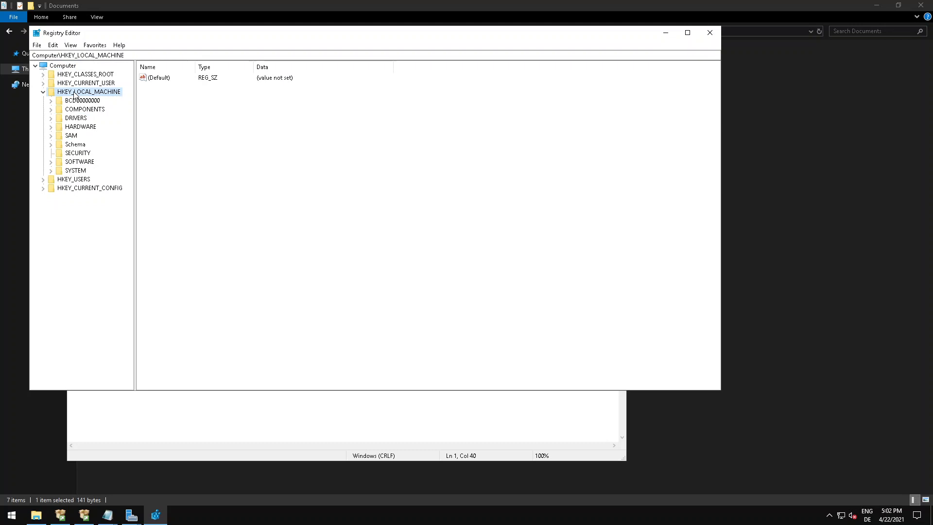
pyautogui.doubleClick(87, 164)
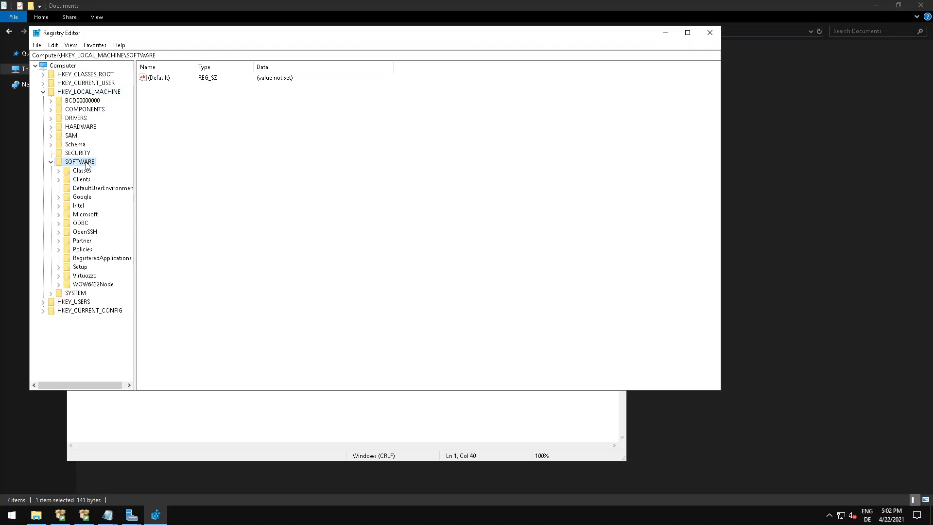
pyautogui.click(108, 515)
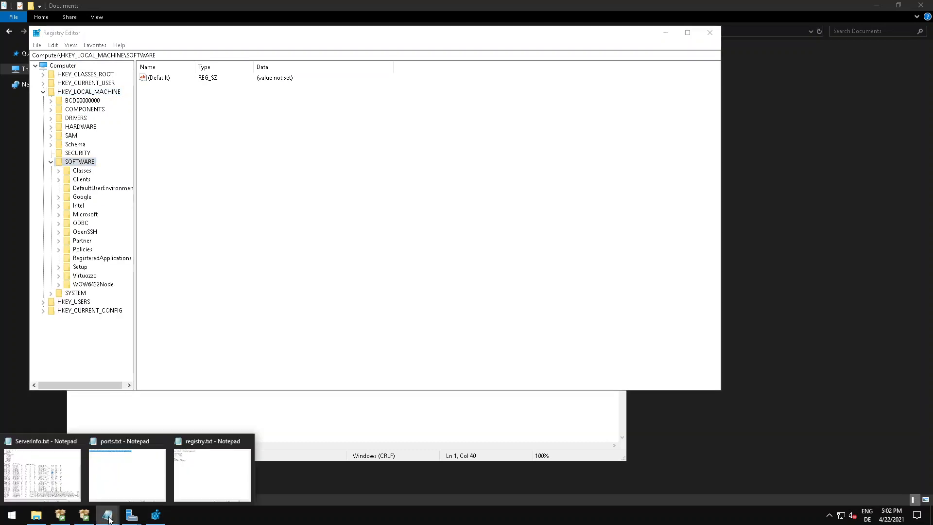
pyautogui.click(154, 465)
pyautogui.click(107, 515)
pyautogui.click(202, 487)
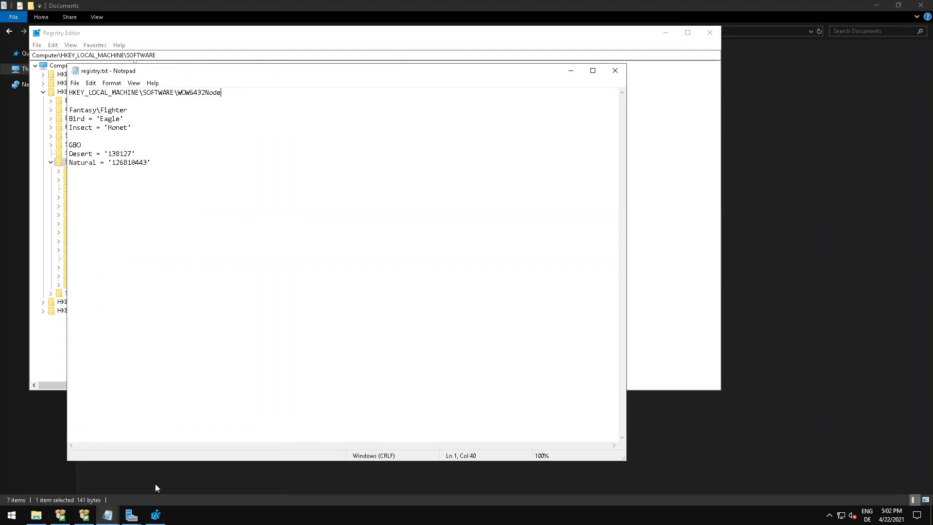
pyautogui.click(156, 514)
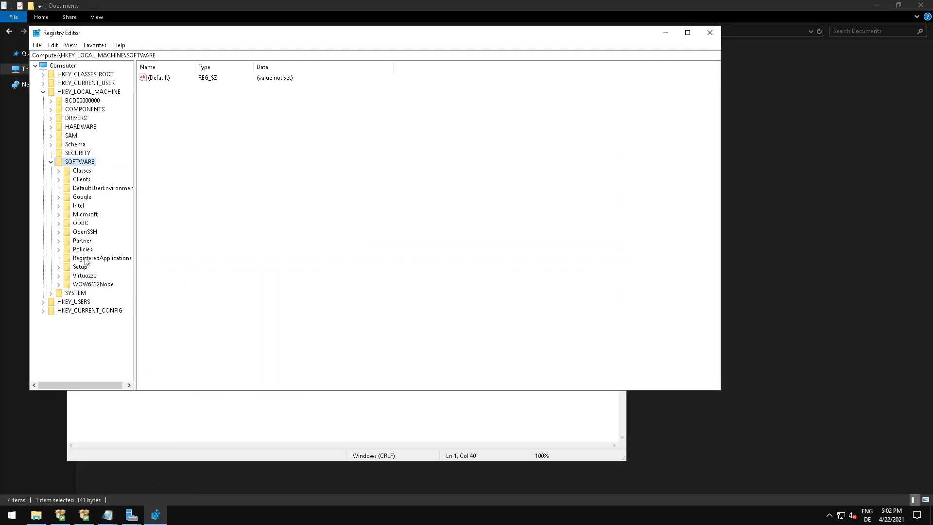
pyautogui.doubleClick(97, 286)
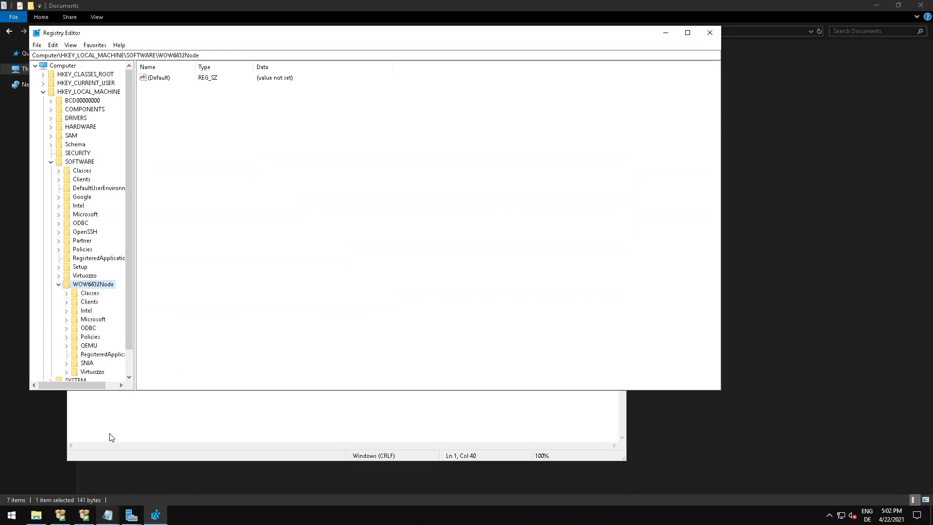
pyautogui.scroll(-1, 88, 323)
# Check the required key names in registry.txt and create a key named Fantasy under WOW6432Node.
pyautogui.click(107, 515)
pyautogui.click(187, 482)
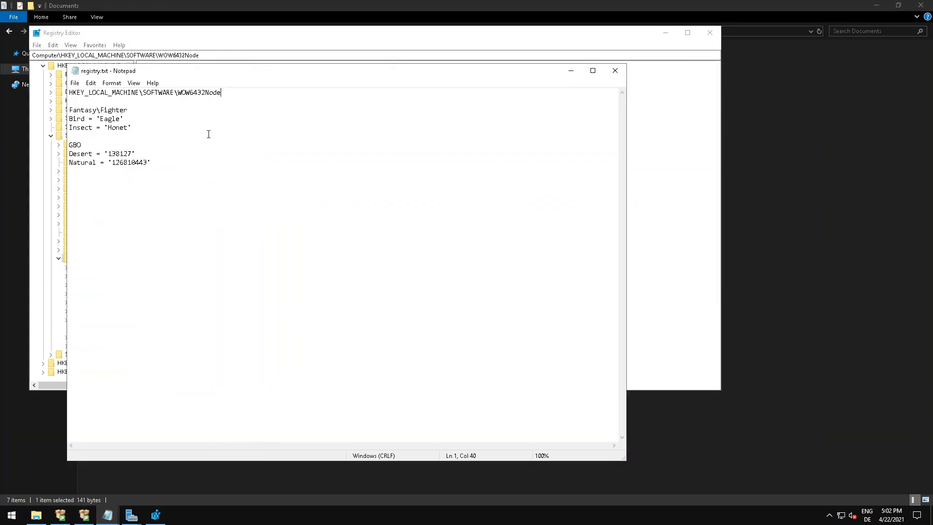
pyautogui.click(127, 111)
pyautogui.moveTo(69, 108); pyautogui.dragTo(148, 107)
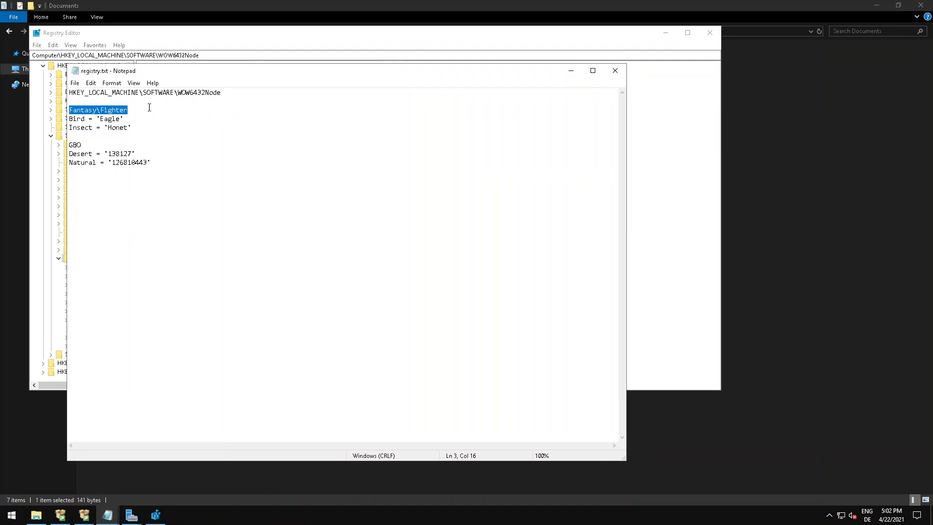
pyautogui.moveTo(83, 144); pyautogui.dragTo(68, 143)
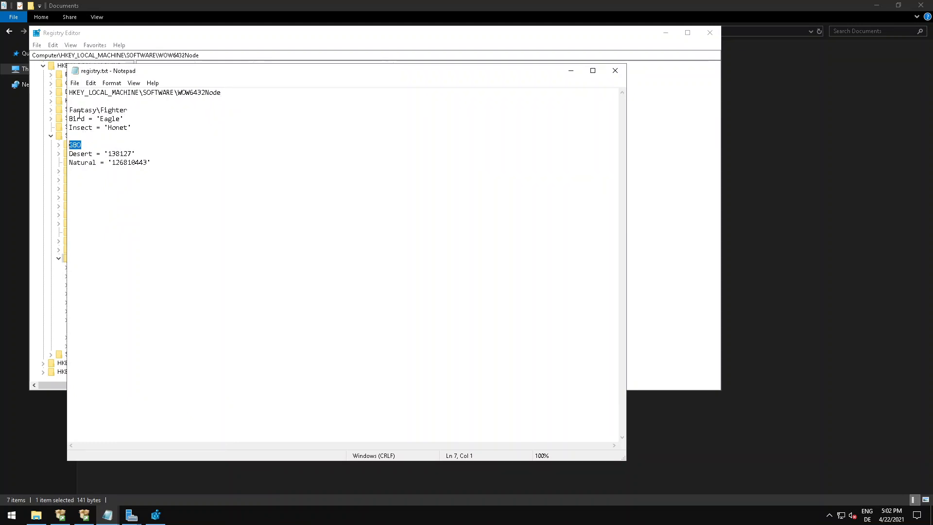
pyautogui.click(155, 515)
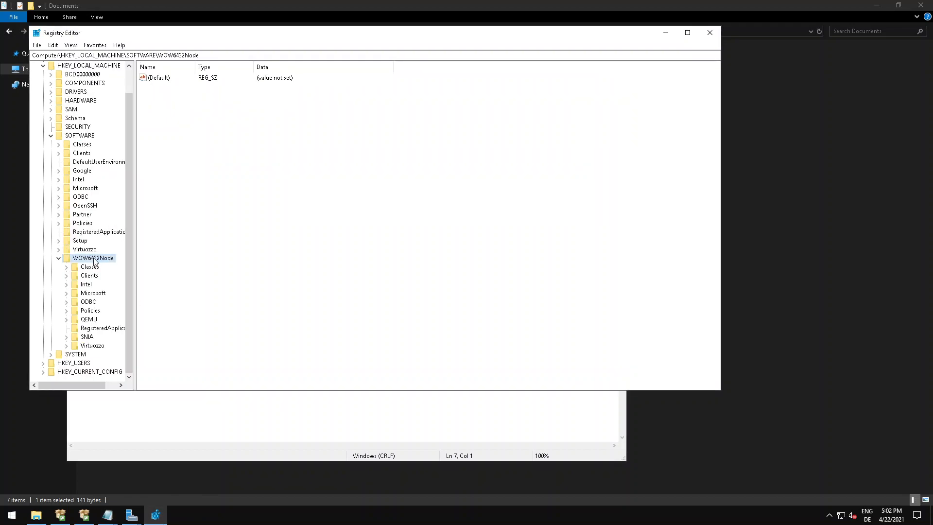
pyautogui.rightClick(97, 258)
pyautogui.moveTo(134, 276)
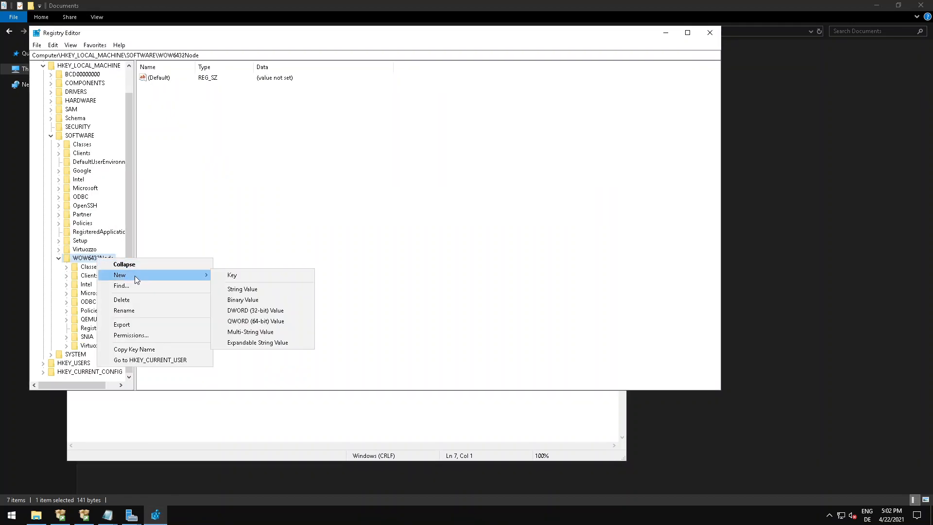
pyautogui.click(230, 275)
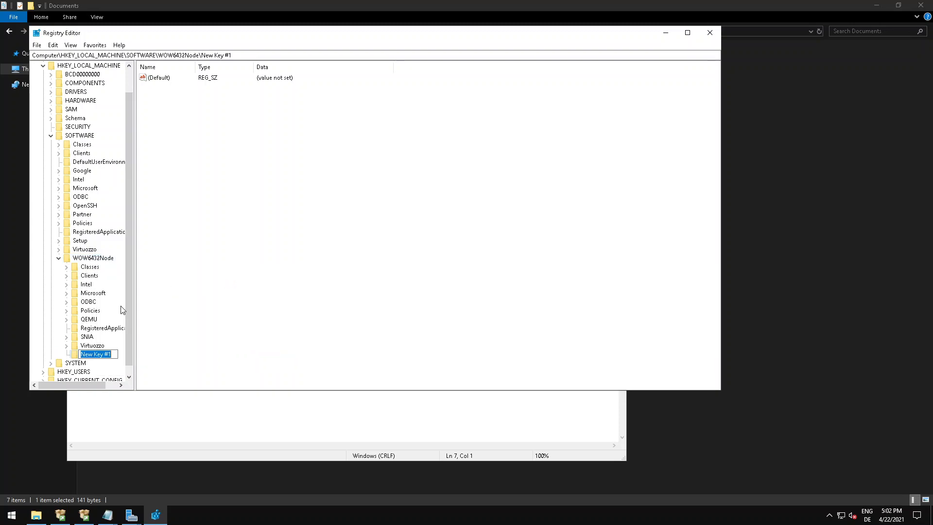
pyautogui.write('Fantasy')
pyautogui.press('Return')
# Consult registry.txt again and create a subkey named Fighter inside the Fantasy key.
pyautogui.click(105, 514)
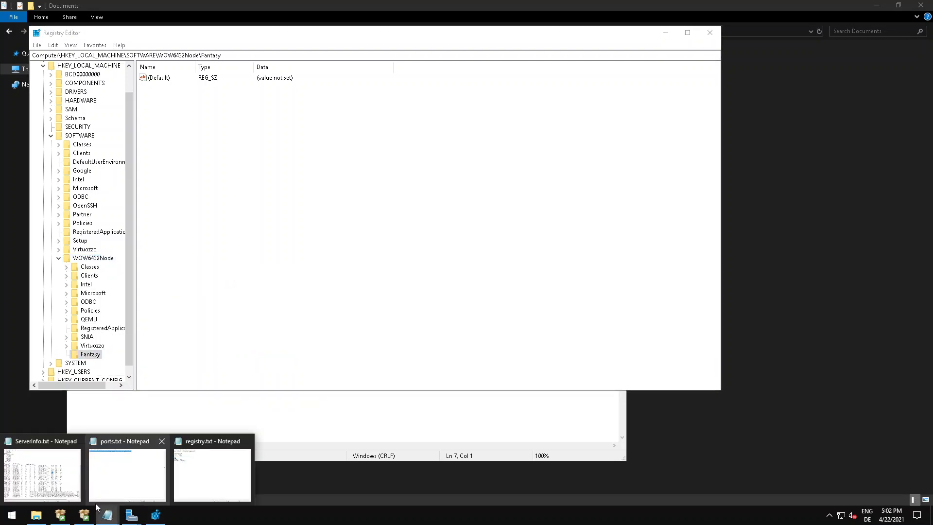
pyautogui.click(178, 467)
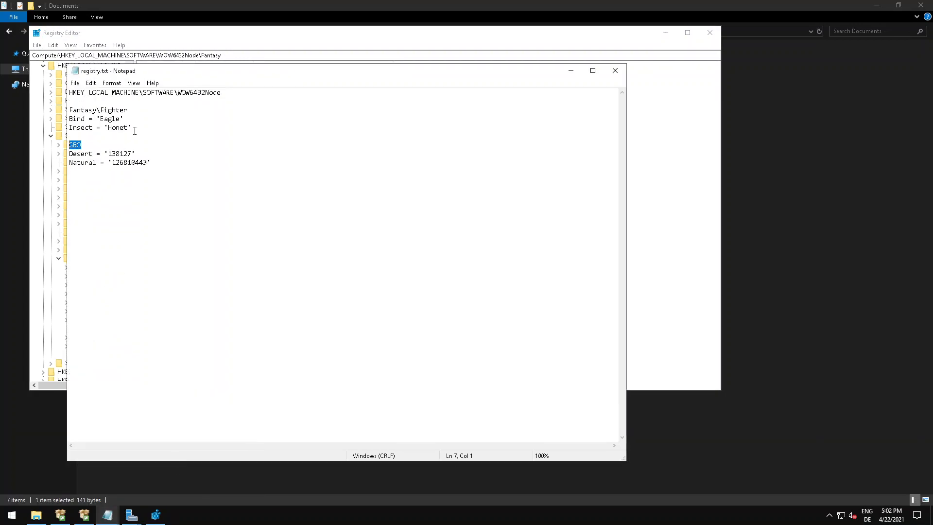
pyautogui.click(156, 514)
pyautogui.rightClick(97, 355)
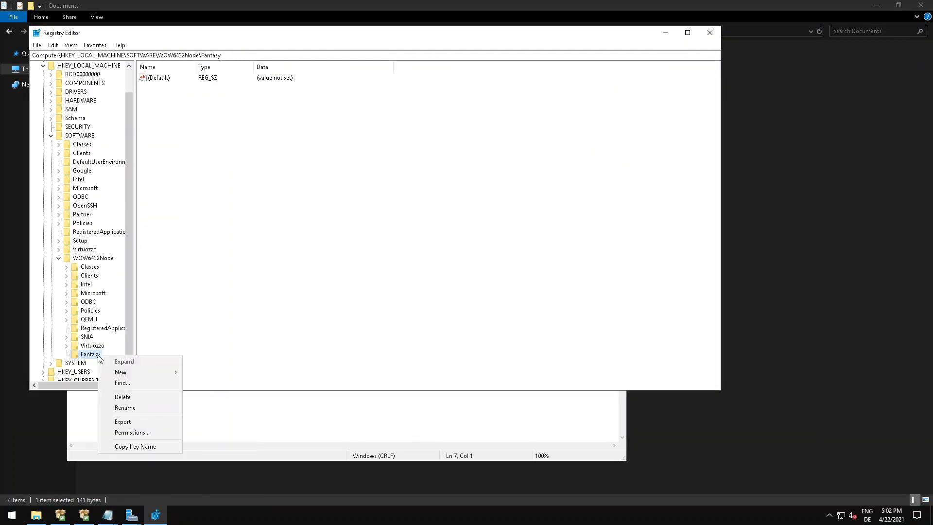
pyautogui.moveTo(122, 373)
pyautogui.click(205, 370)
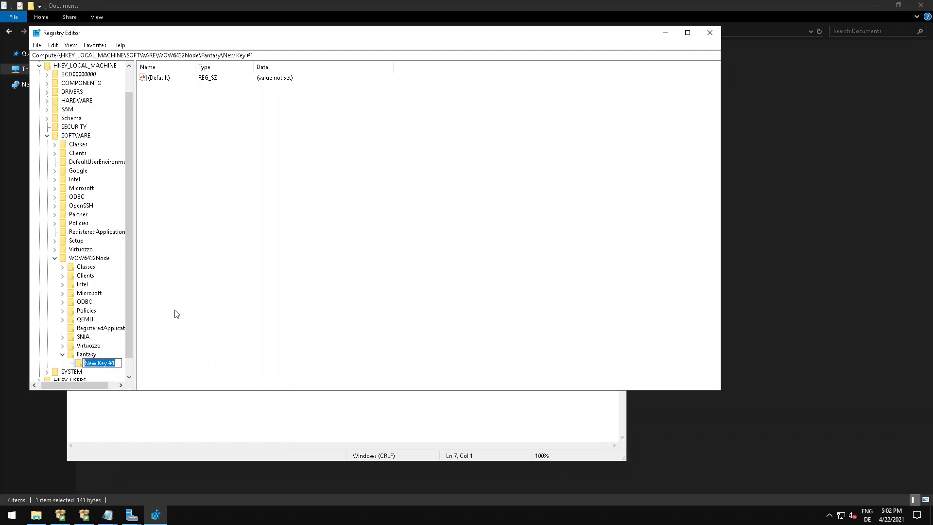
pyautogui.write('Fighter')
pyautogui.press('Return')
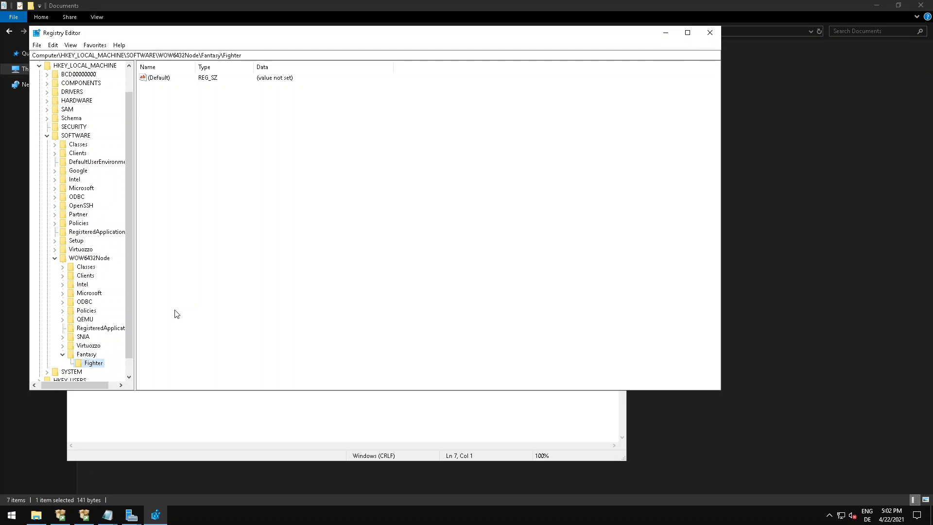
# Recheck registry.txt and create a key named GBO directly under WOW6432Node.
pyautogui.scroll(-1, 98, 369)
pyautogui.moveTo(107, 514)
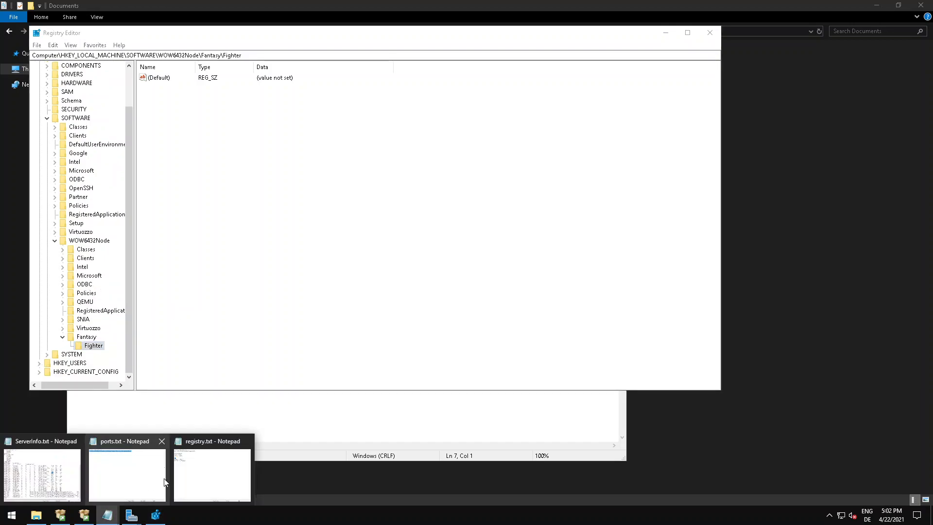
pyautogui.click(189, 475)
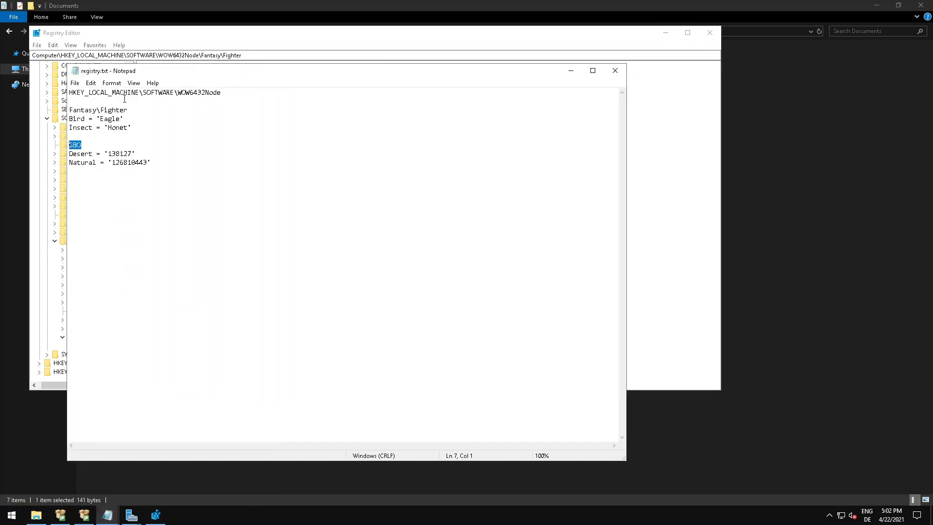
pyautogui.click(152, 521)
pyautogui.click(89, 240)
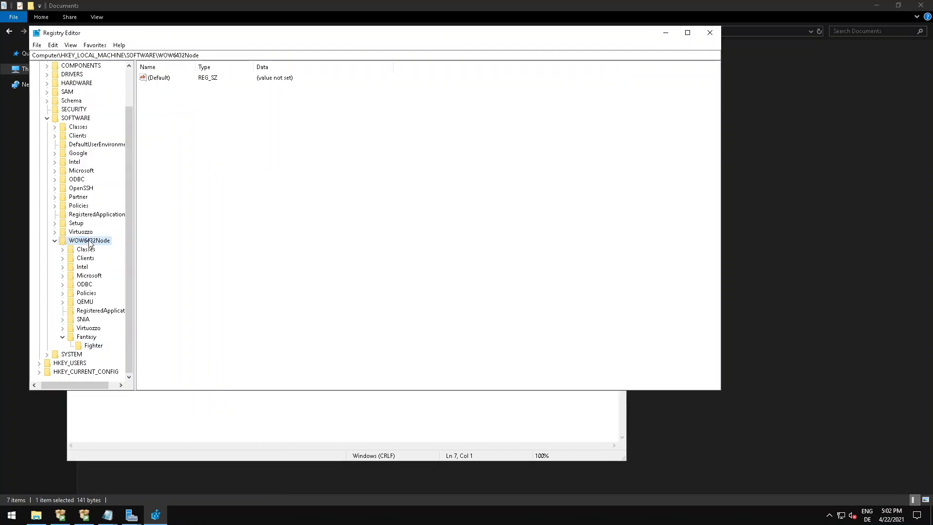
pyautogui.rightClick(89, 242)
pyautogui.moveTo(126, 258)
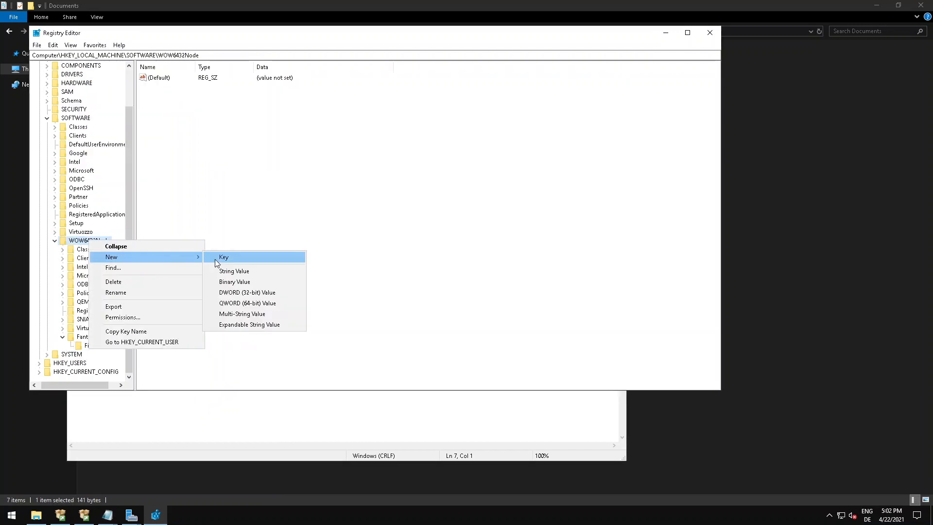
pyautogui.click(215, 258)
pyautogui.write('GBO')
pyautogui.press('Return')
# Check registry.txt and add a string value named Bird to the Fantasy\Fighter key.
pyautogui.click(108, 514)
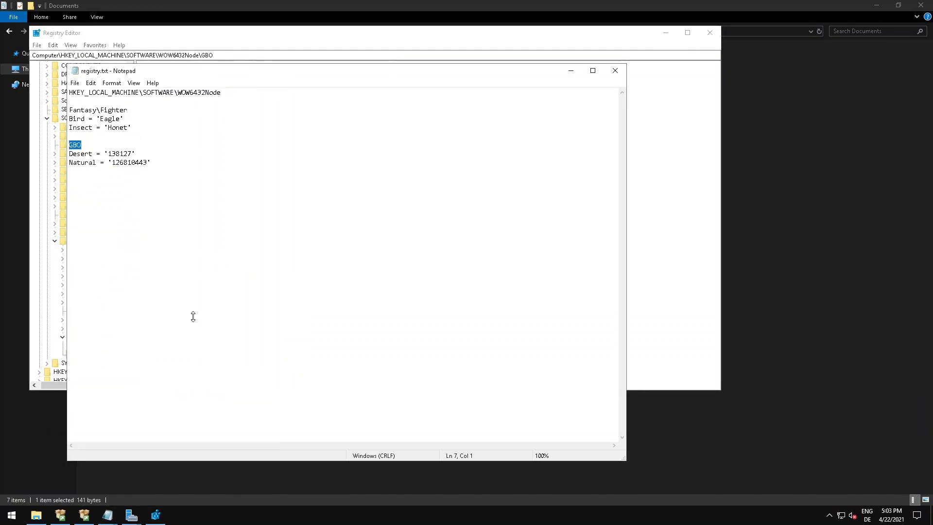
pyautogui.click(156, 515)
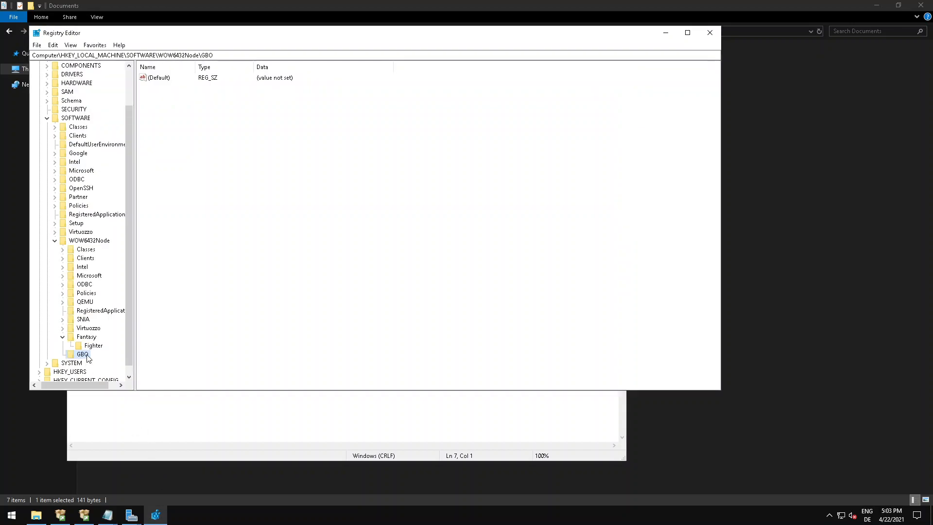
pyautogui.rightClick(90, 348)
pyautogui.moveTo(136, 363)
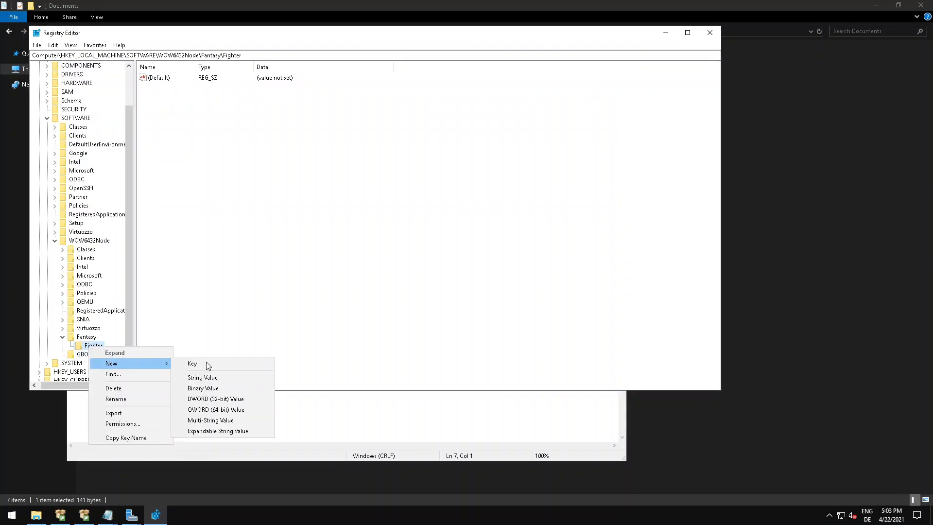
pyautogui.click(212, 377)
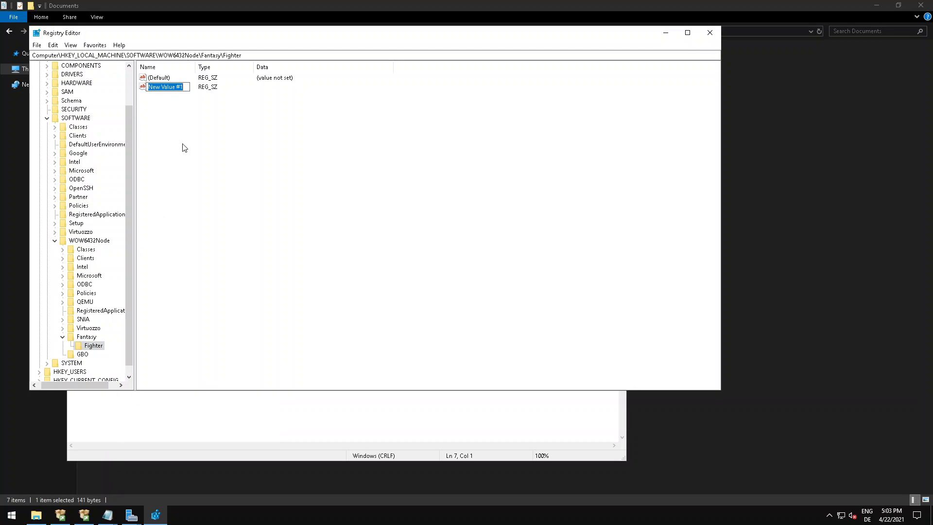
pyautogui.write('Bird')
pyautogui.press('Return')
# Look up the Bird entry in registry.txt and set the Bird string's value data to Eagle.
pyautogui.moveTo(108, 515)
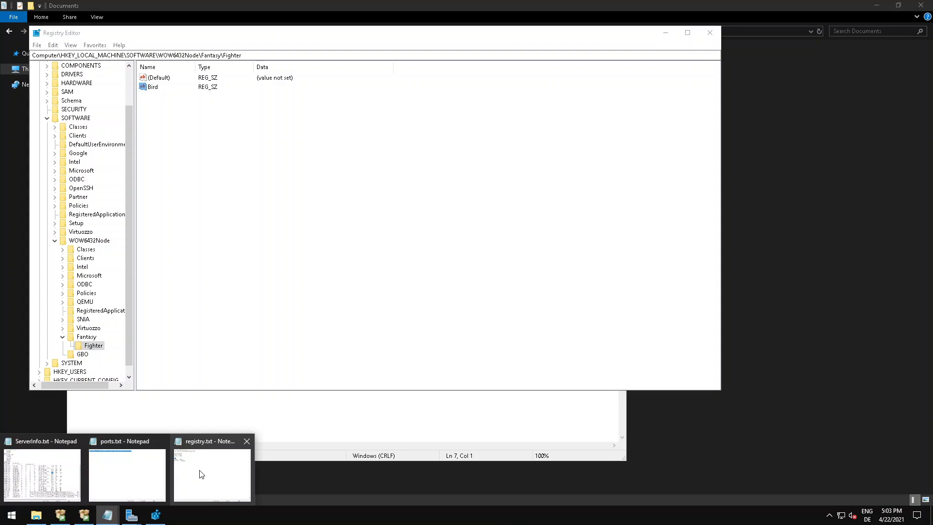
pyautogui.click(200, 476)
pyautogui.moveTo(70, 119); pyautogui.dragTo(127, 119)
pyautogui.click(128, 120)
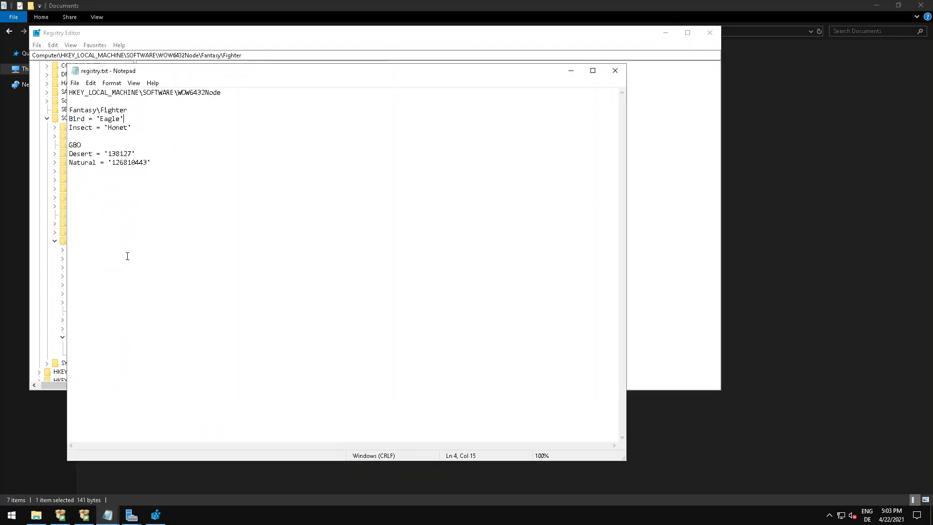
pyautogui.click(157, 518)
pyautogui.doubleClick(152, 88)
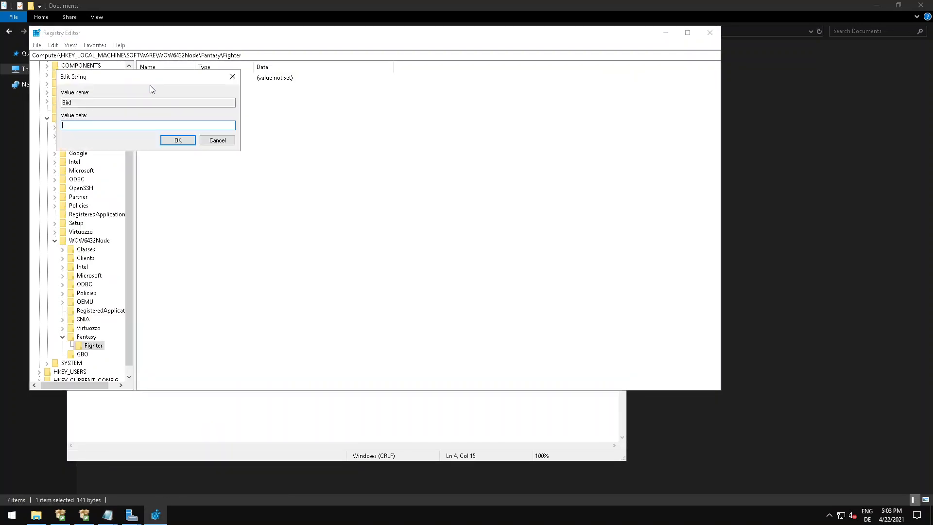
pyautogui.write('Eagle')
pyautogui.press('Return')
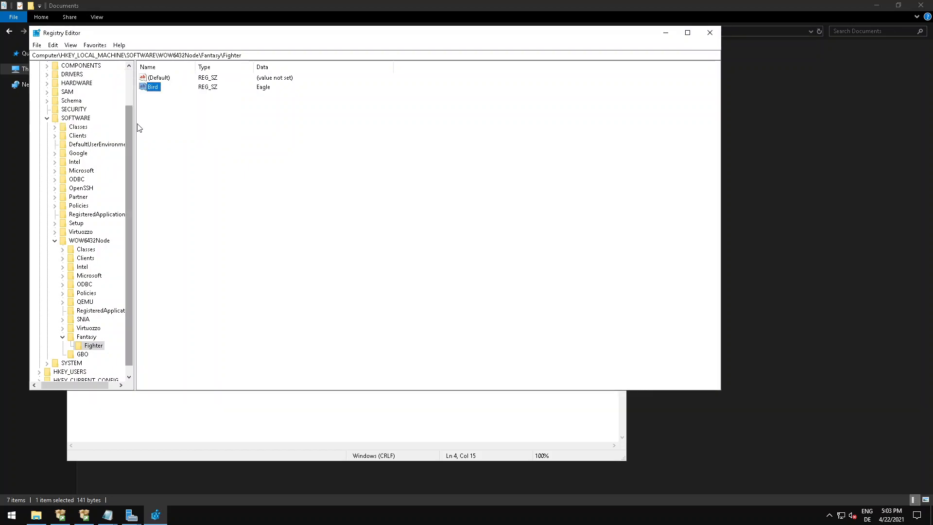
# Add a second string value named Insect to the Fighter key.
pyautogui.rightClick(154, 109)
pyautogui.moveTo(164, 119)
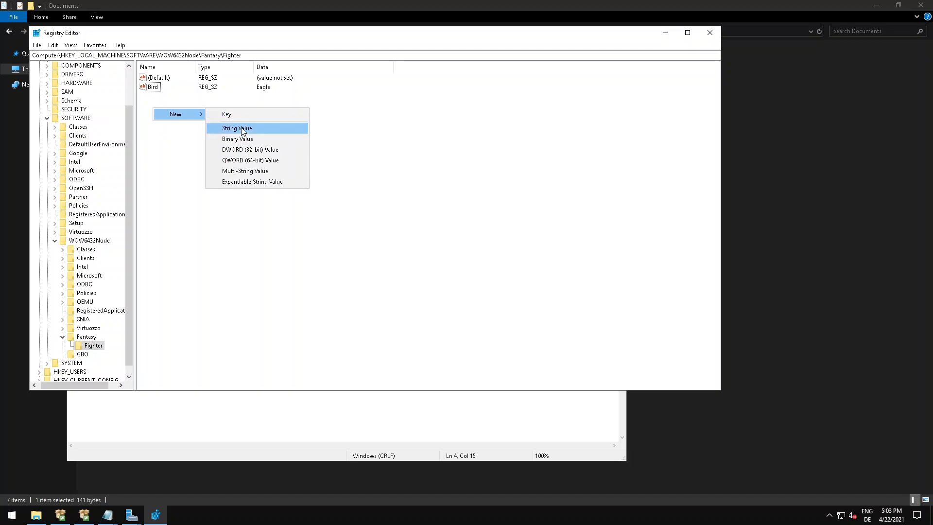
pyautogui.click(263, 127)
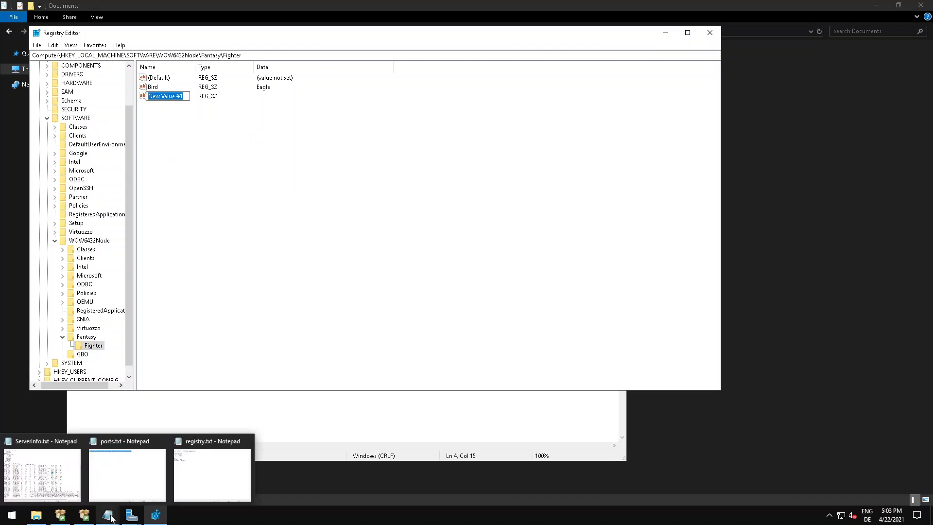
pyautogui.write('Insect')
pyautogui.press('Return')
# Look up the Insect entry in registry.txt and set the Insect string's value data to Honet.
pyautogui.moveTo(104, 521)
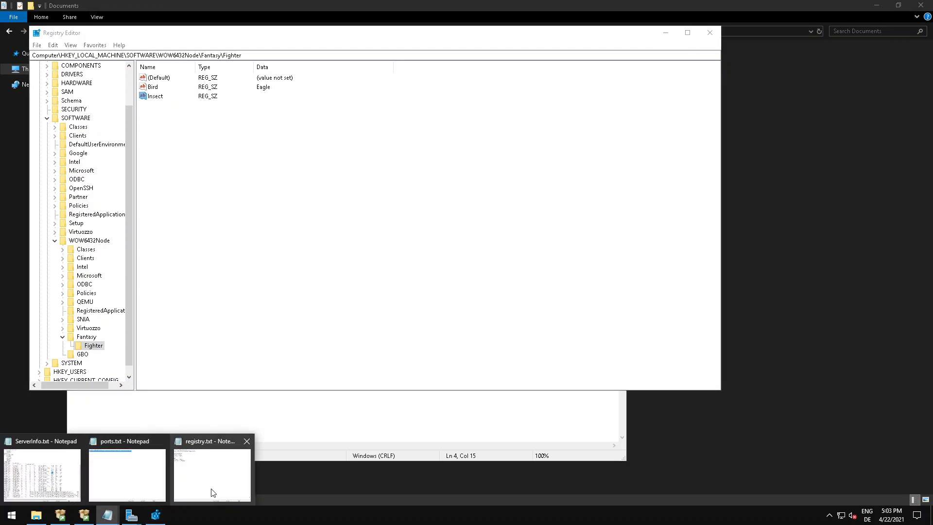
pyautogui.click(211, 488)
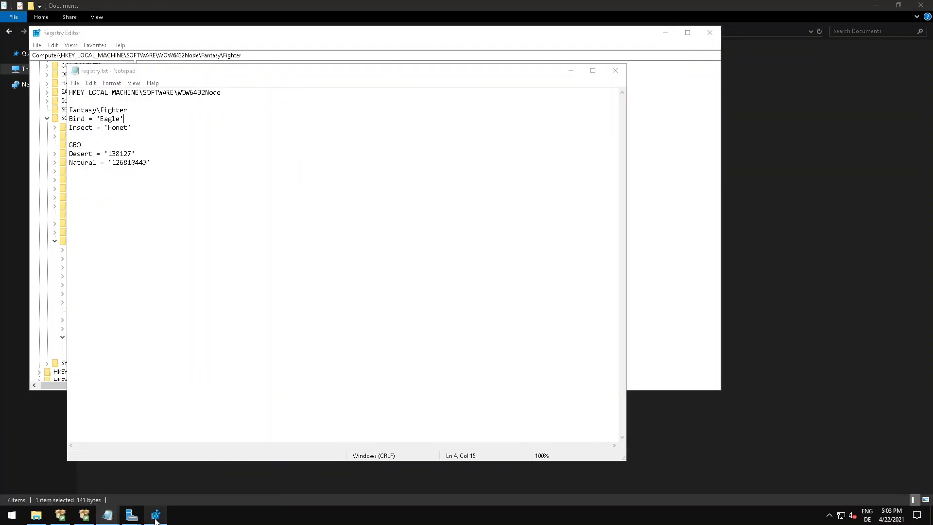
pyautogui.click(155, 516)
pyautogui.doubleClick(156, 96)
pyautogui.write('Honet')
pyautogui.press('Return')
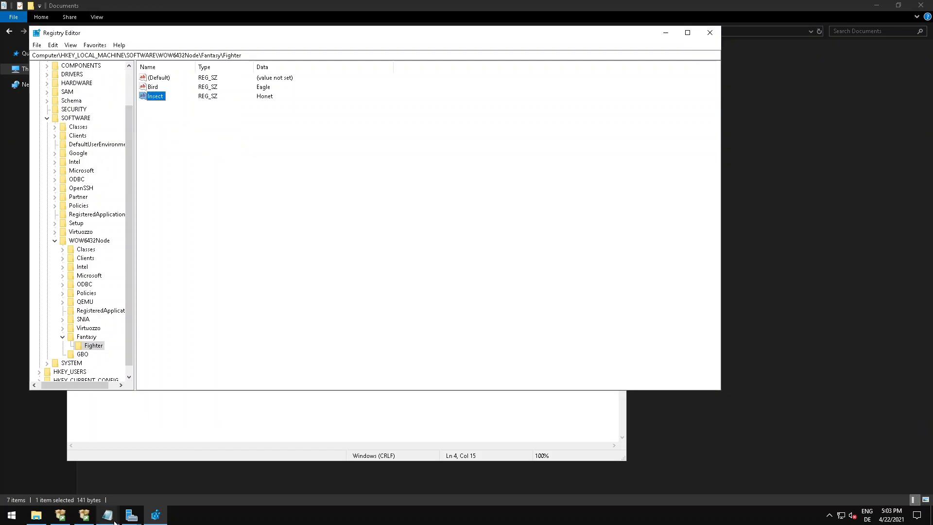
# Compare the values in the Fighter key with the Fantasy\Fighter and GBO entries in registry.txt.
pyautogui.moveTo(107, 516)
pyautogui.click(194, 473)
pyautogui.click(130, 127)
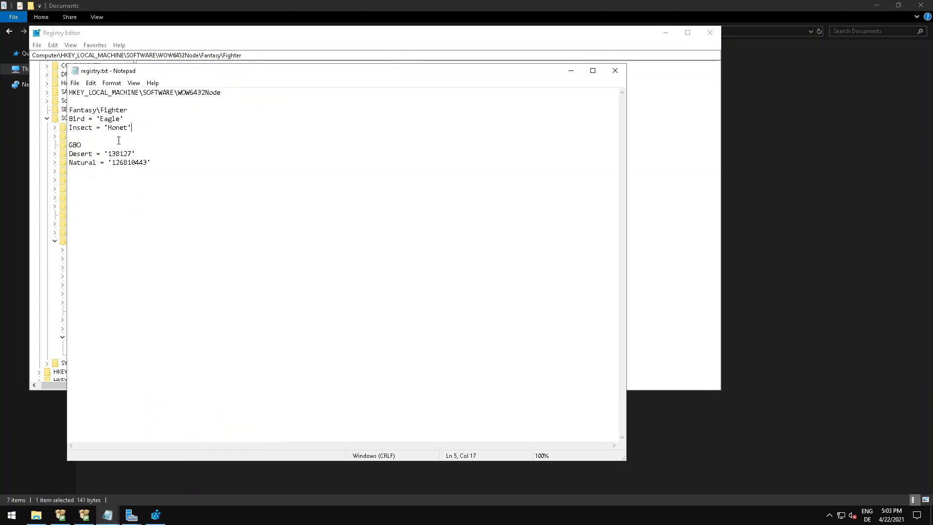
pyautogui.click(164, 517)
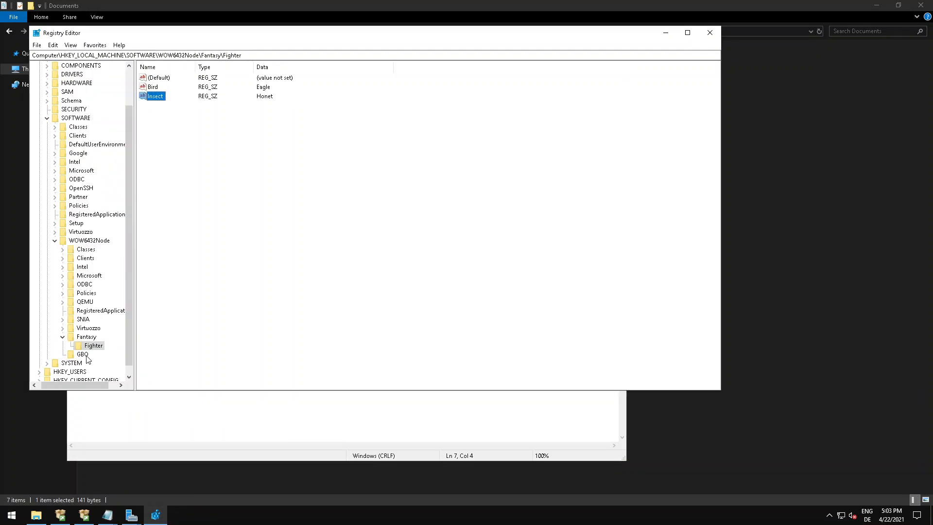
pyautogui.click(84, 355)
pyautogui.click(90, 346)
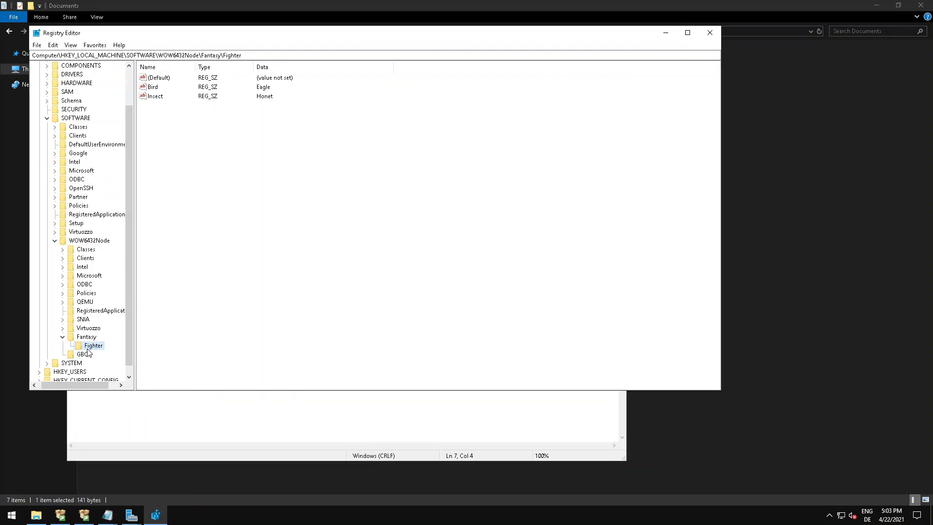
pyautogui.moveTo(107, 515)
pyautogui.click(200, 471)
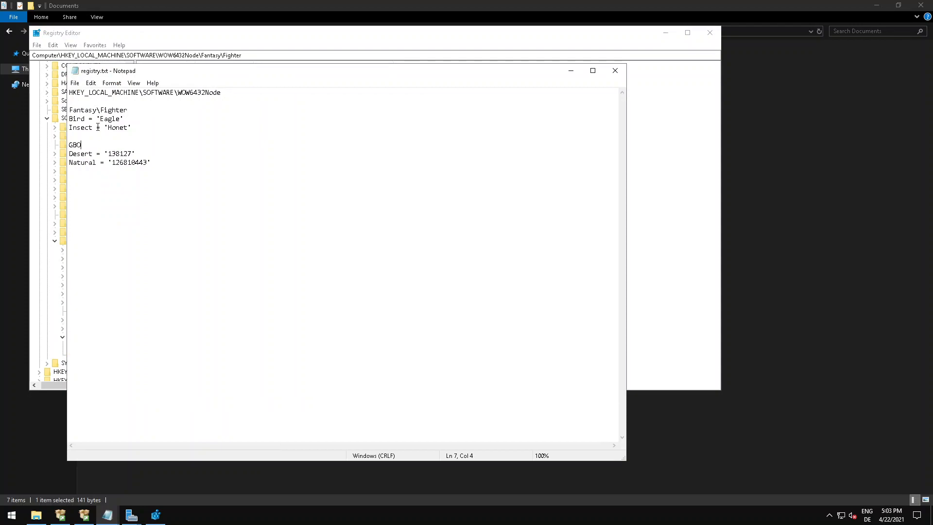
pyautogui.moveTo(68, 118)
pyautogui.mouseDown()
pyautogui.moveTo(132, 128)
pyautogui.moveTo(66, 122)
pyautogui.mouseUp()
pyautogui.click(133, 127)
pyautogui.click(90, 165)
# Check the GBO entries in registry.txt and add a string value named Desert to the GBO key.
pyautogui.hotkey('alt', 'Tab')
pyautogui.click(83, 354)
pyautogui.moveTo(107, 515)
pyautogui.click(209, 469)
pyautogui.click(156, 515)
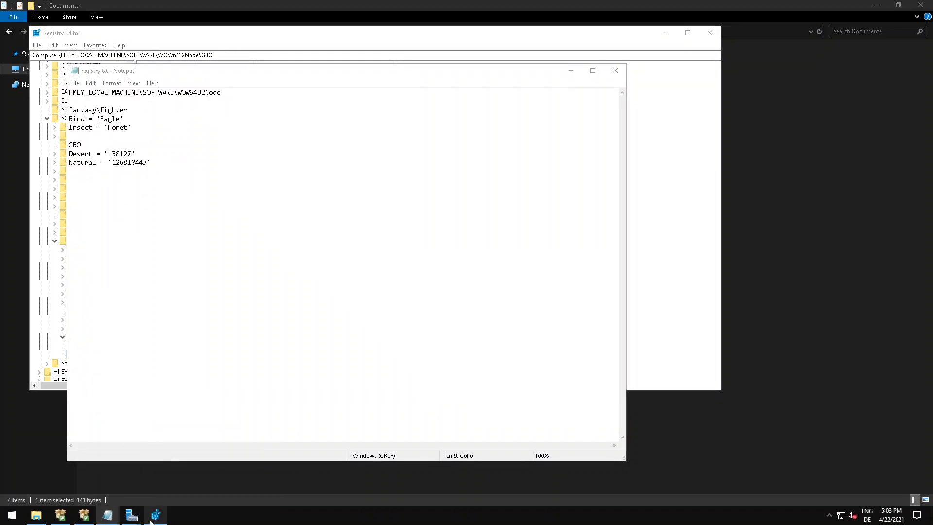
pyautogui.rightClick(156, 167)
pyautogui.moveTo(175, 171)
pyautogui.click(243, 183)
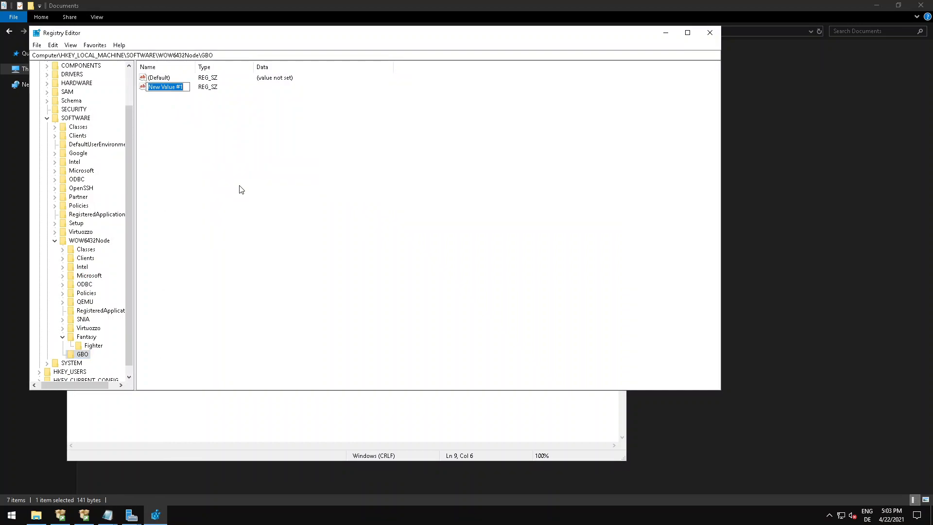
pyautogui.write('Desert')
pyautogui.press('Return')
# Add a second string value named Natural to the GBO key.
pyautogui.rightClick(156, 136)
pyautogui.moveTo(190, 145)
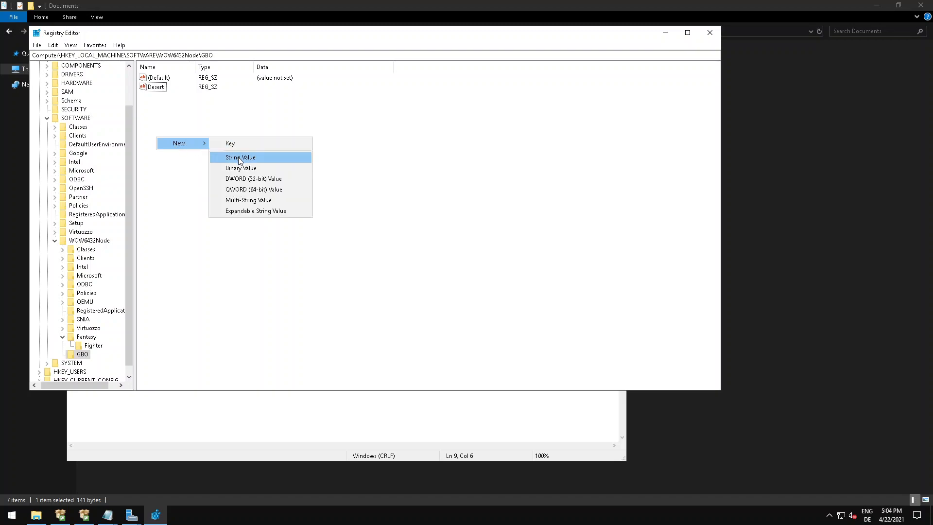
pyautogui.click(239, 156)
pyautogui.write('Natural')
pyautogui.press('Return')
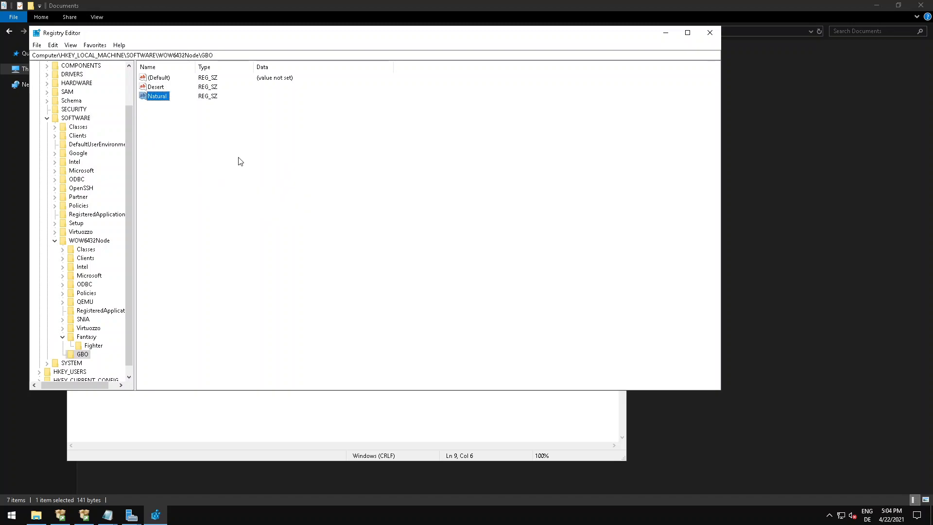
# Copy the Desert number from registry.txt and set the Desert string's value data to 138127.
pyautogui.doubleClick(160, 87)
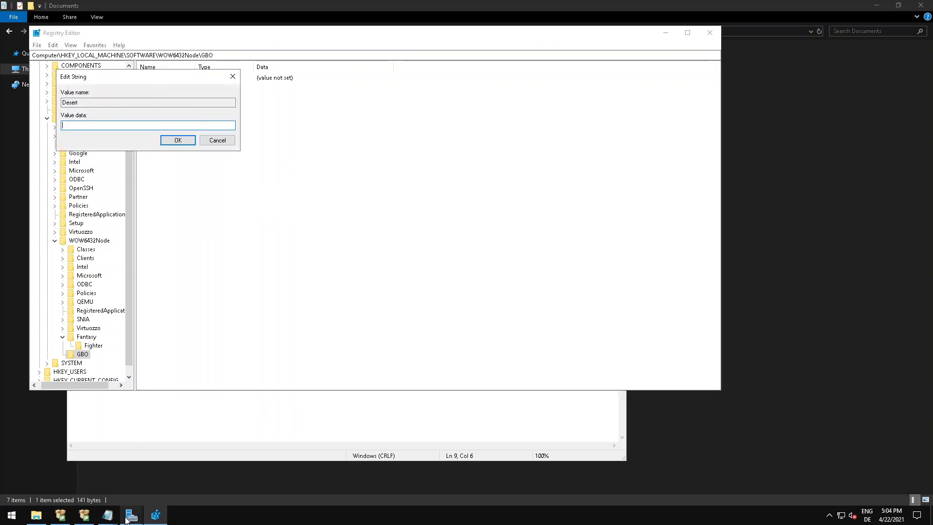
pyautogui.moveTo(107, 514)
pyautogui.click(186, 472)
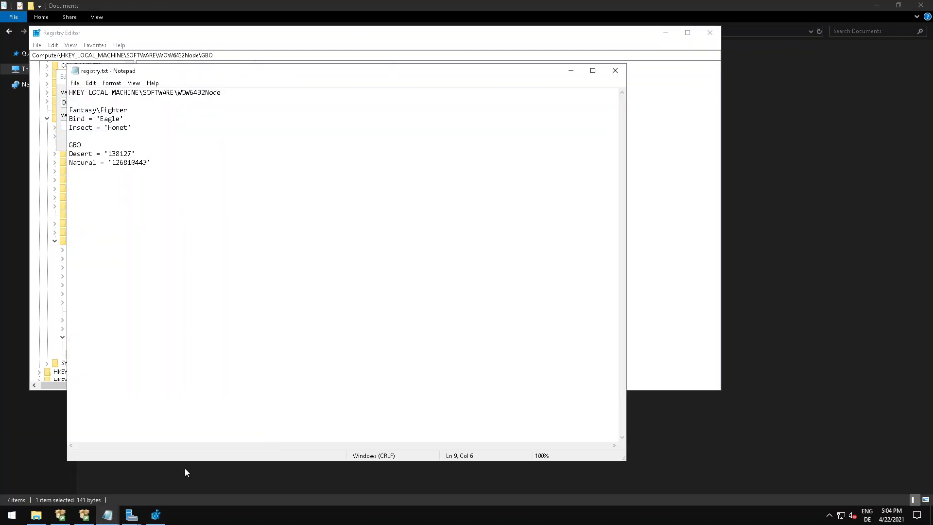
pyautogui.doubleClick(120, 153)
pyautogui.hotkey('ctrl', 'c')
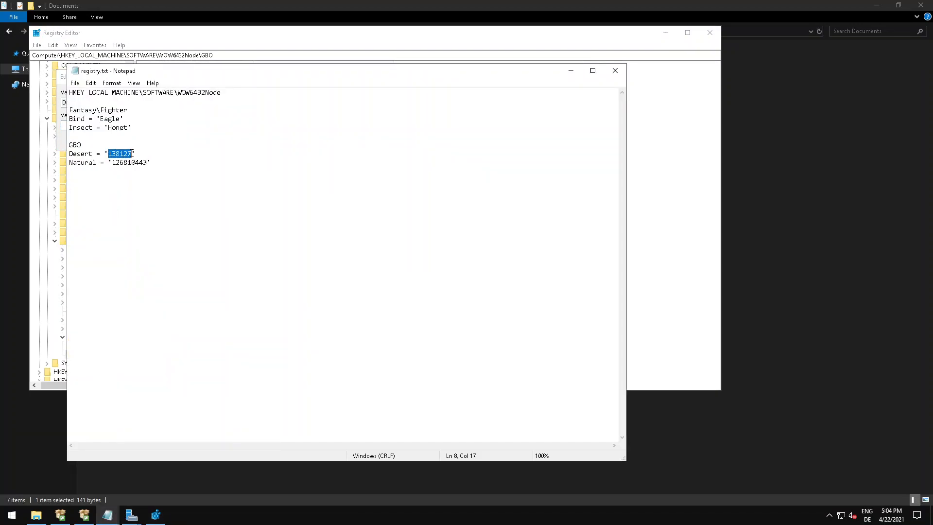
pyautogui.click(154, 514)
pyautogui.hotkey('ctrl', 'v')
pyautogui.click(177, 141)
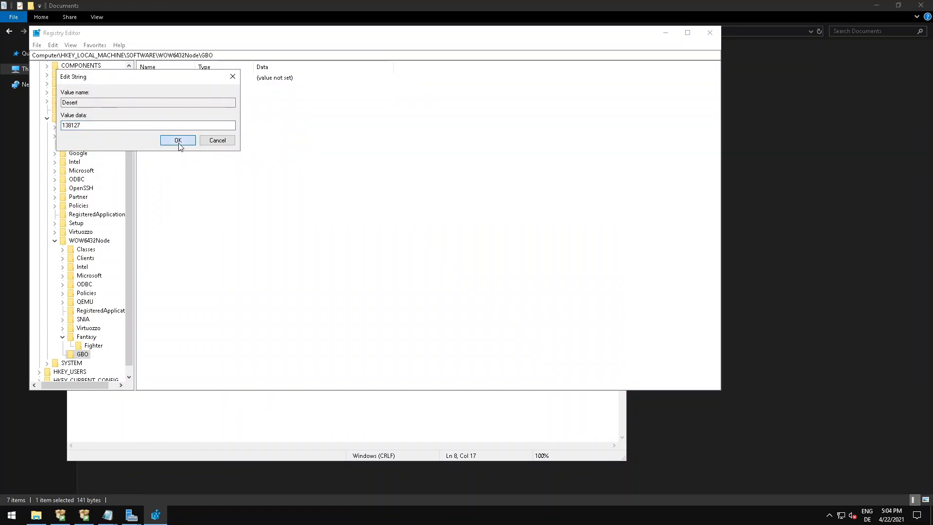
# Copy the Natural number from registry.txt and set the Natural string's value data to 126810443.
pyautogui.doubleClick(160, 96)
pyautogui.moveTo(107, 514)
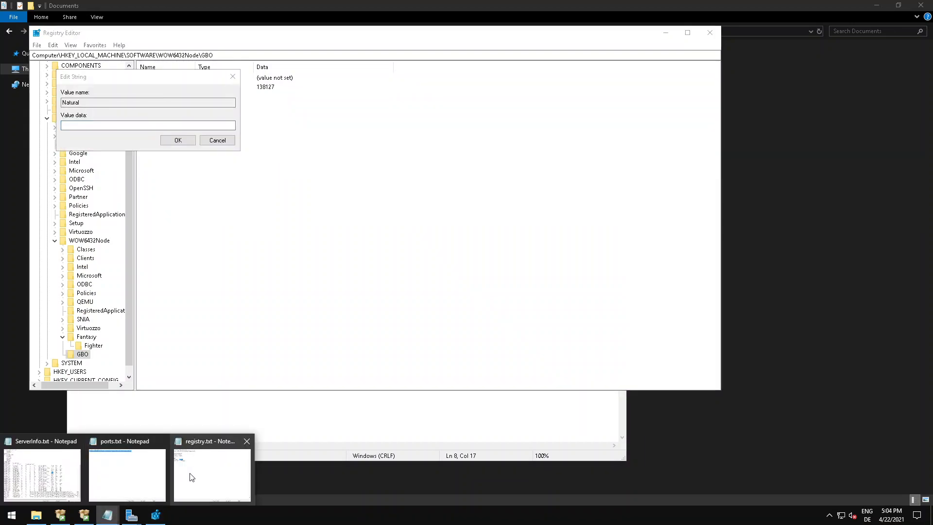
pyautogui.click(189, 475)
pyautogui.moveTo(112, 166); pyautogui.dragTo(151, 166)
pyautogui.hotkey('ctrl', 'c')
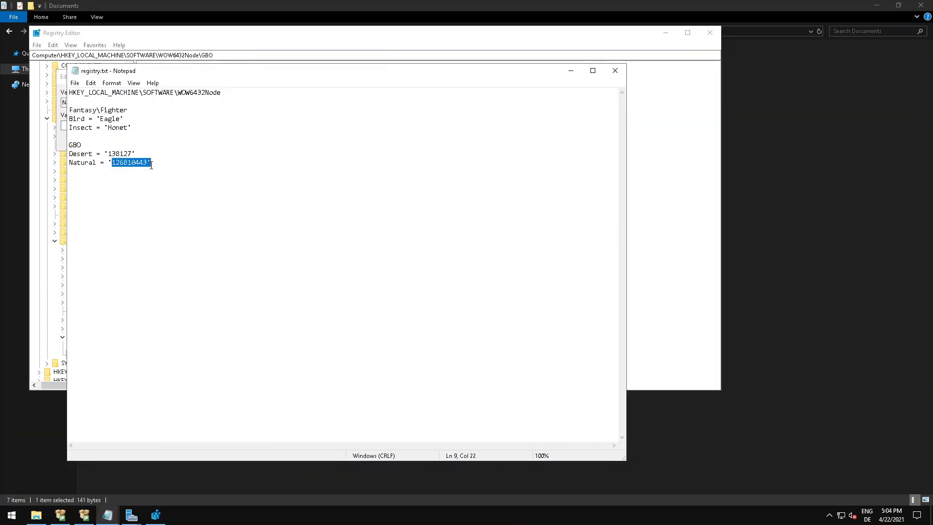
pyautogui.click(156, 515)
pyautogui.hotkey('ctrl', 'v')
pyautogui.click(177, 141)
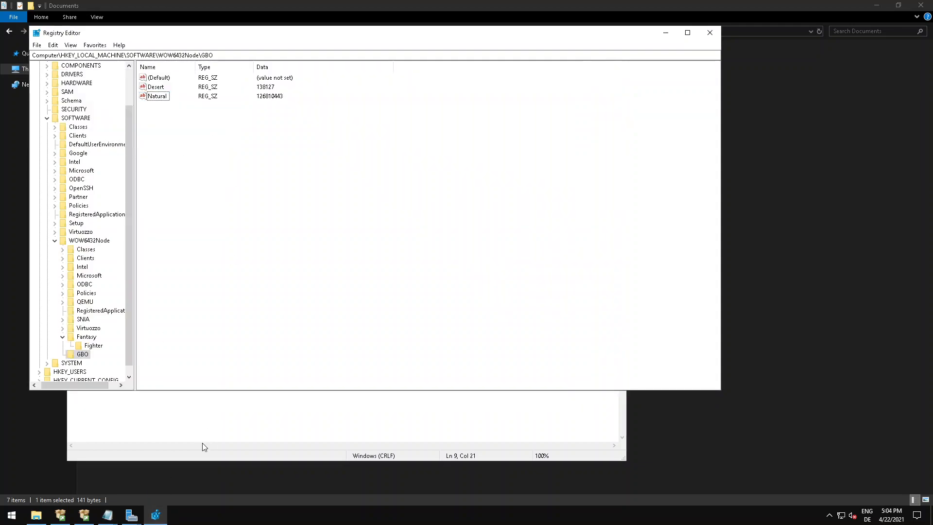
# Review the Fighter and GBO keys against the entries listed in registry.txt.
pyautogui.moveTo(108, 514)
pyautogui.click(218, 482)
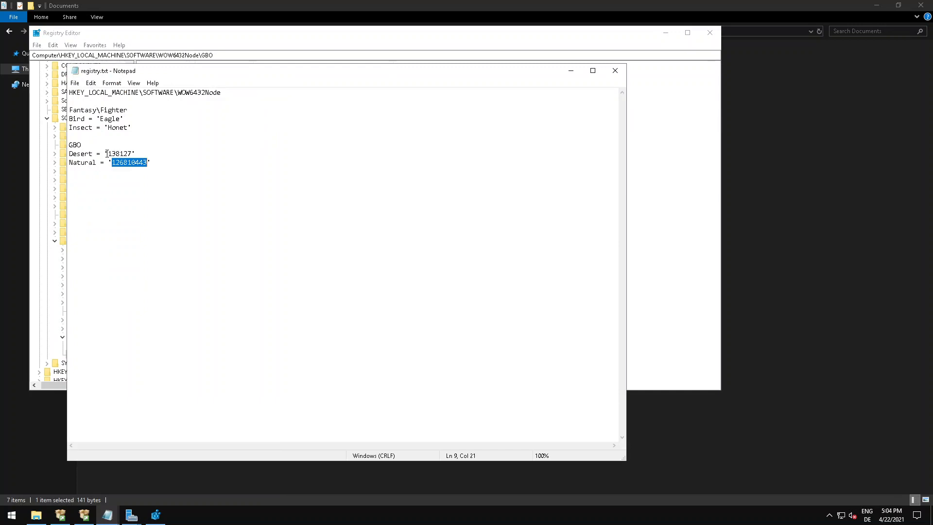
pyautogui.click(115, 120)
pyautogui.moveTo(98, 120); pyautogui.dragTo(124, 120)
pyautogui.click(126, 121)
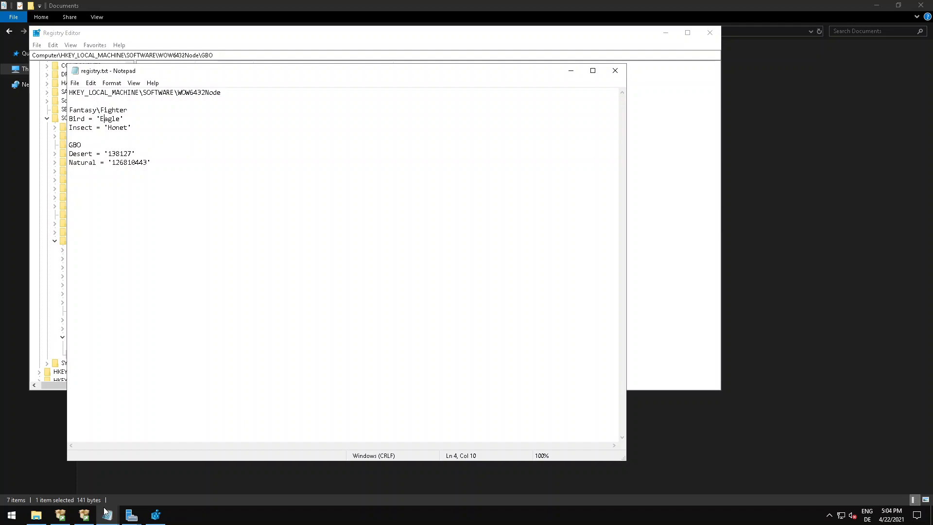
pyautogui.click(155, 515)
pyautogui.click(93, 346)
pyautogui.click(83, 354)
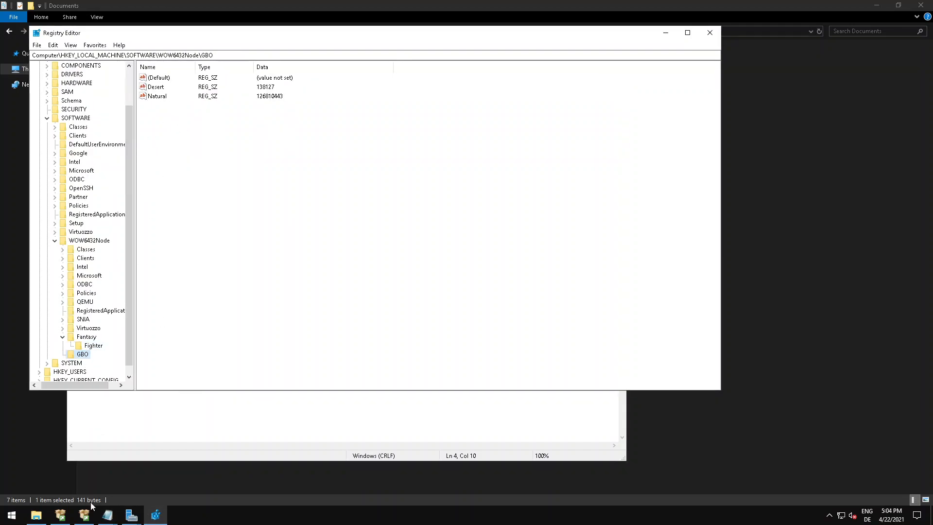
pyautogui.moveTo(107, 515)
pyautogui.click(194, 474)
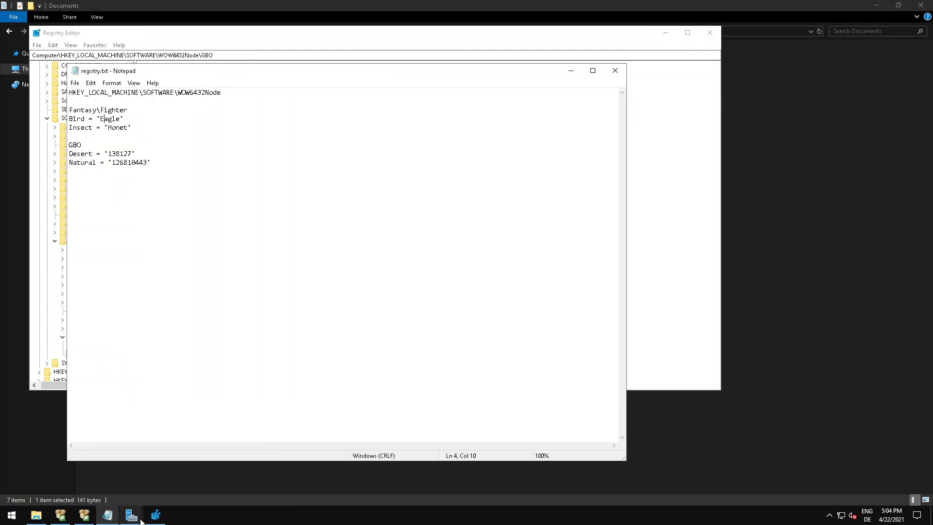
pyautogui.hotkey('alt', 'Tab')
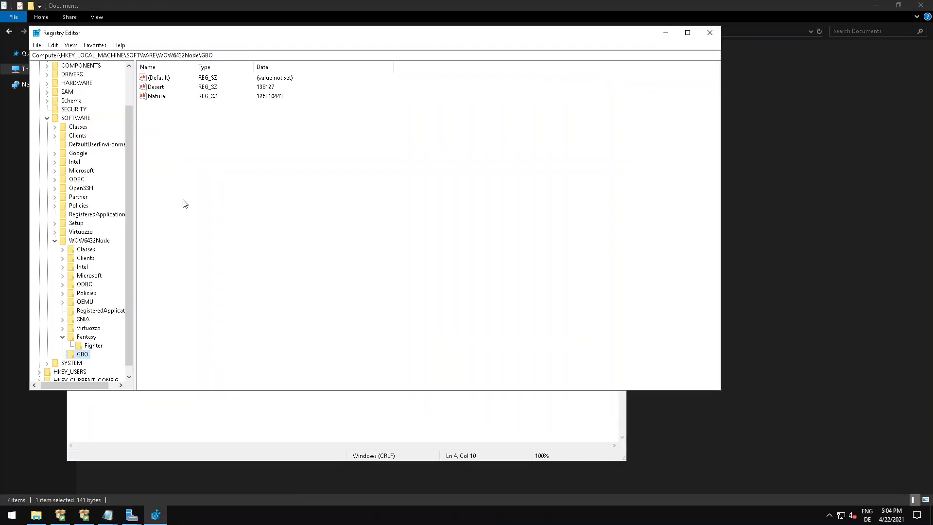
# Close the Registry Editor and the registry.txt and ports.txt notes.
pyautogui.click(709, 32)
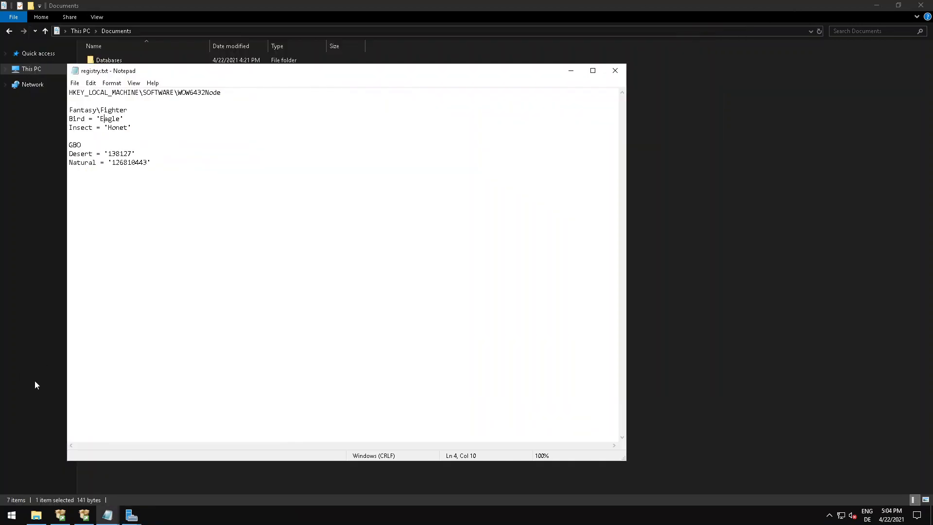
pyautogui.click(615, 70)
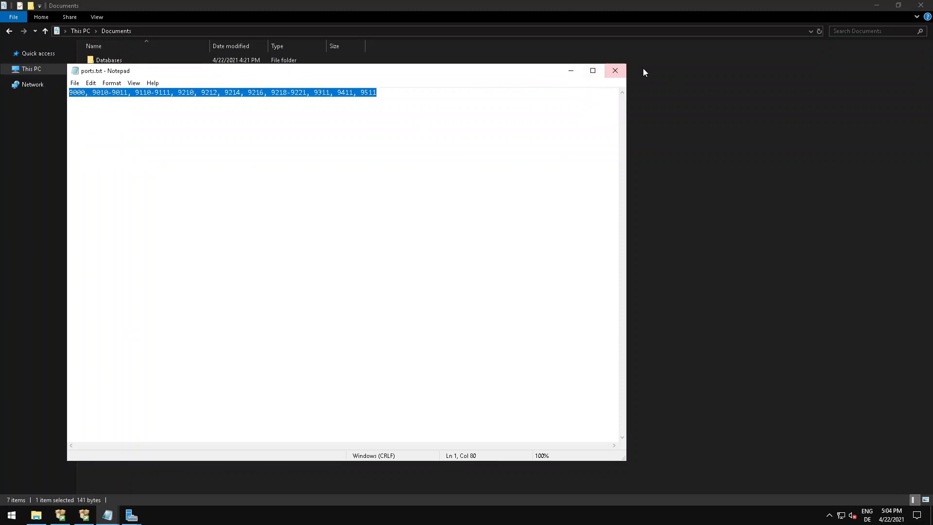
pyautogui.click(614, 70)
pyautogui.click(145, 187)
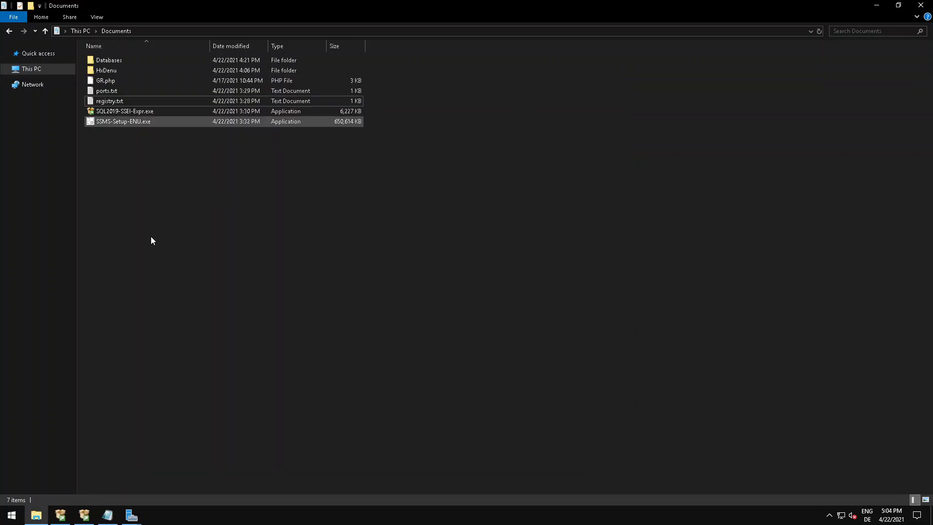
# Close the completed Add Roles and Features Wizard, Server Manager and the completed SQL Server 2019 Setup.
pyautogui.click(84, 515)
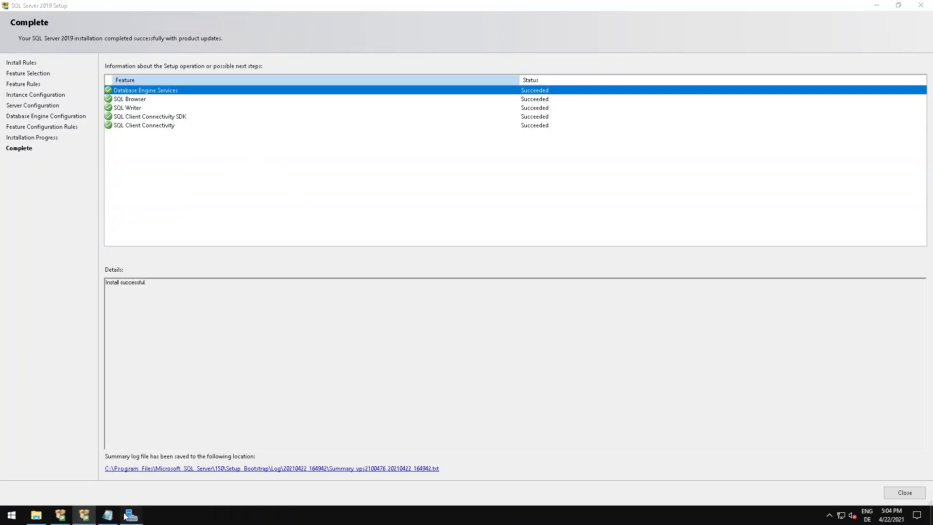
pyautogui.moveTo(131, 515)
pyautogui.click(163, 475)
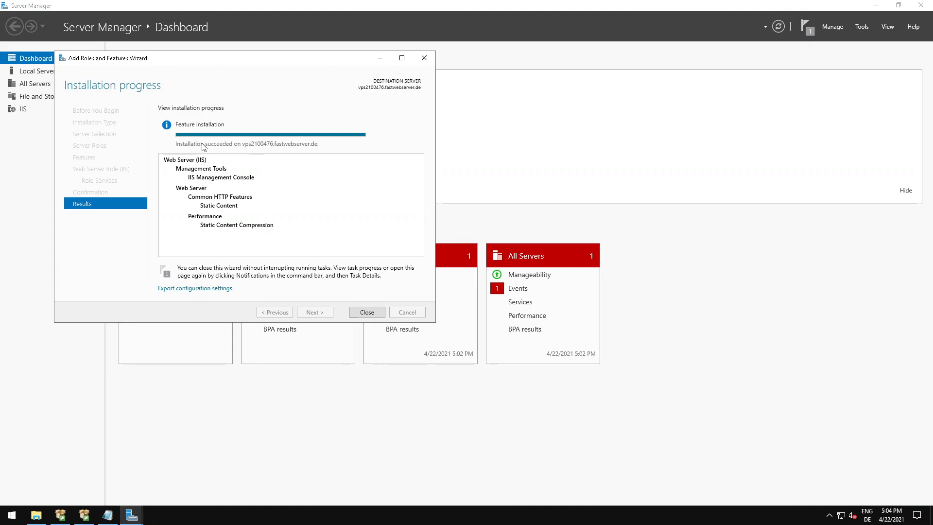
pyautogui.click(366, 312)
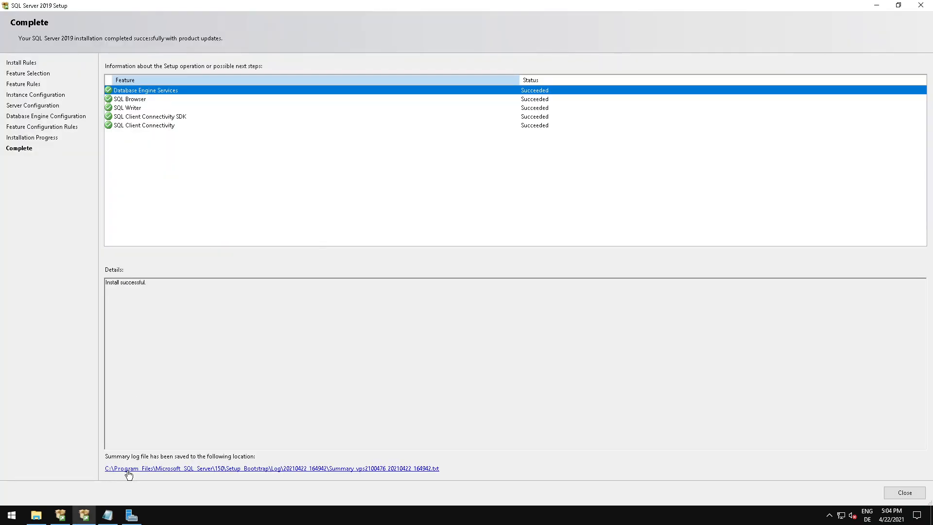
pyautogui.click(132, 515)
pyautogui.click(920, 5)
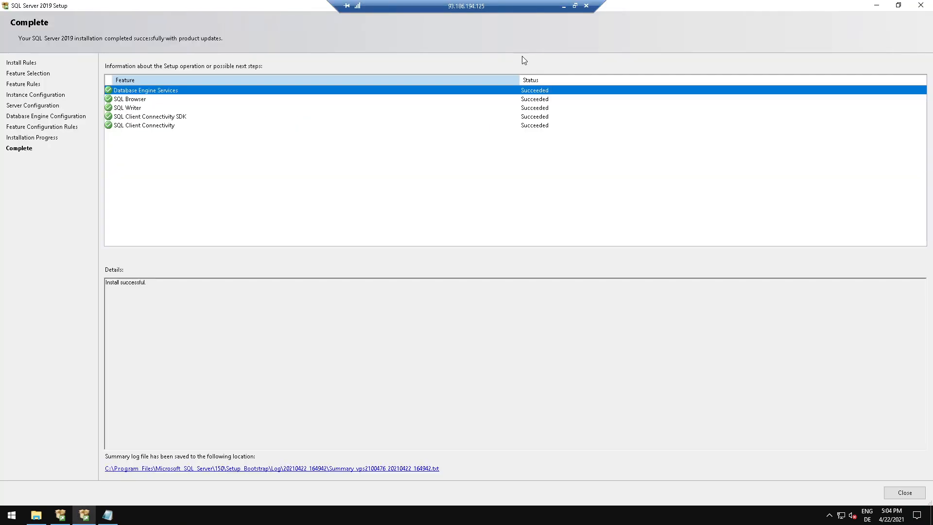
pyautogui.click(918, 492)
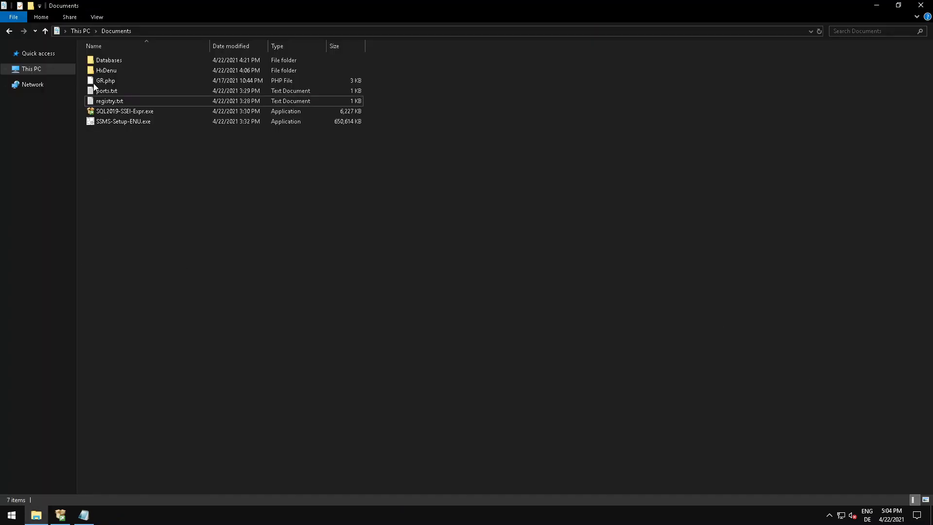
# Open Internet Information Services (IIS) Manager from the Windows Administrative Tools, maximize it and select the local server.
pyautogui.click(43, 70)
pyautogui.press('super')
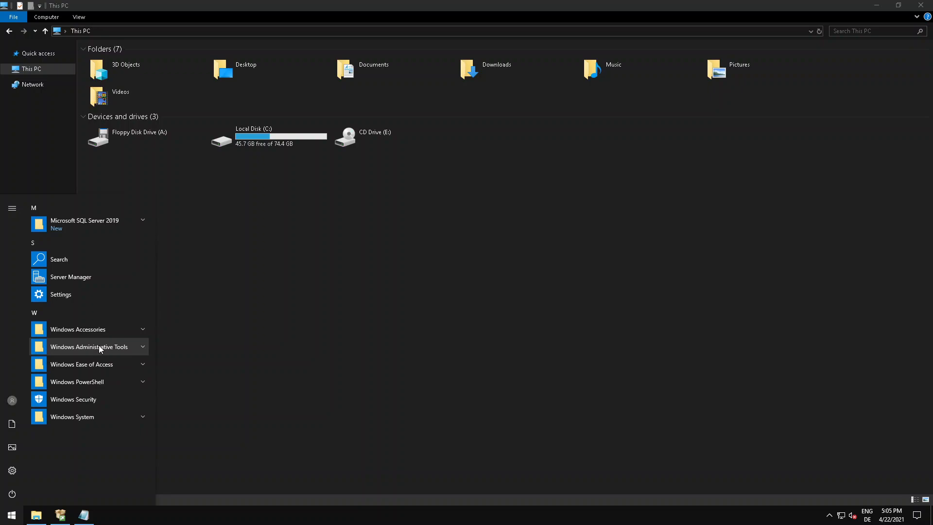
pyautogui.click(99, 348)
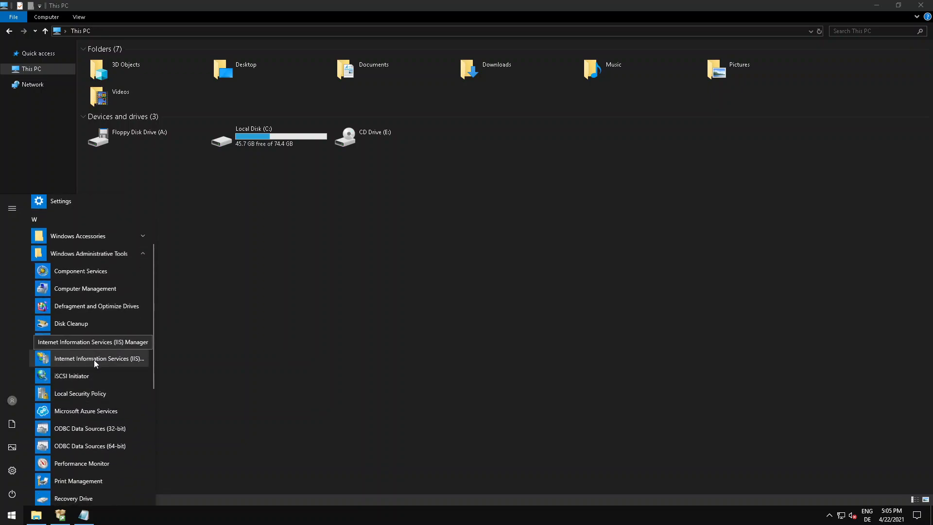
pyautogui.click(94, 358)
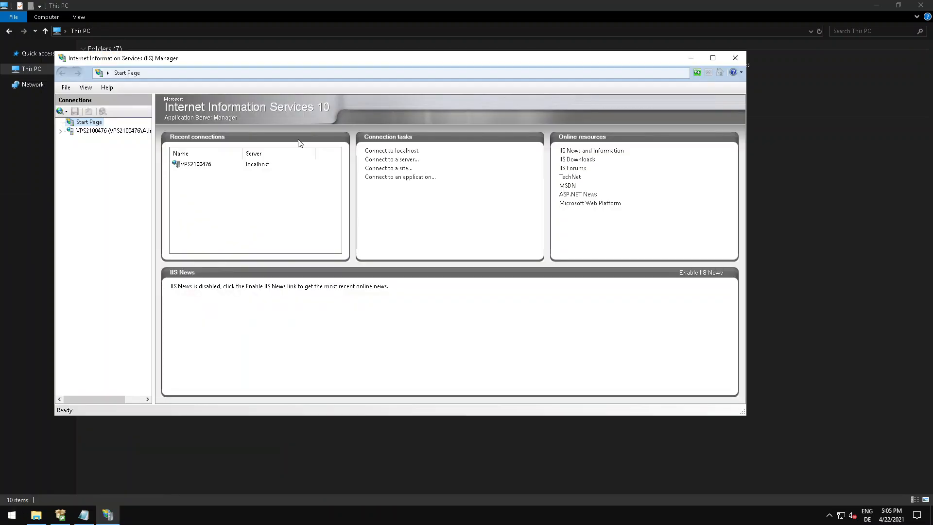
pyautogui.click(712, 58)
pyautogui.click(49, 77)
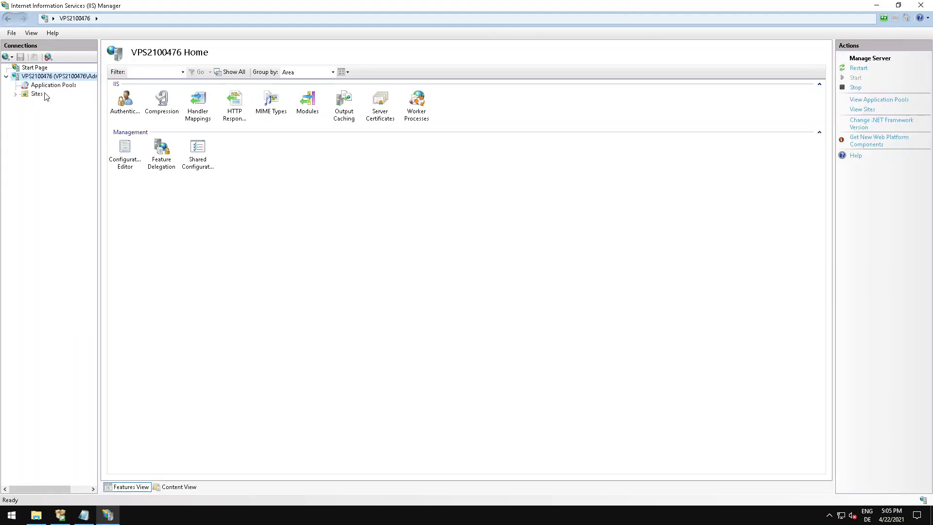
pyautogui.click(39, 95)
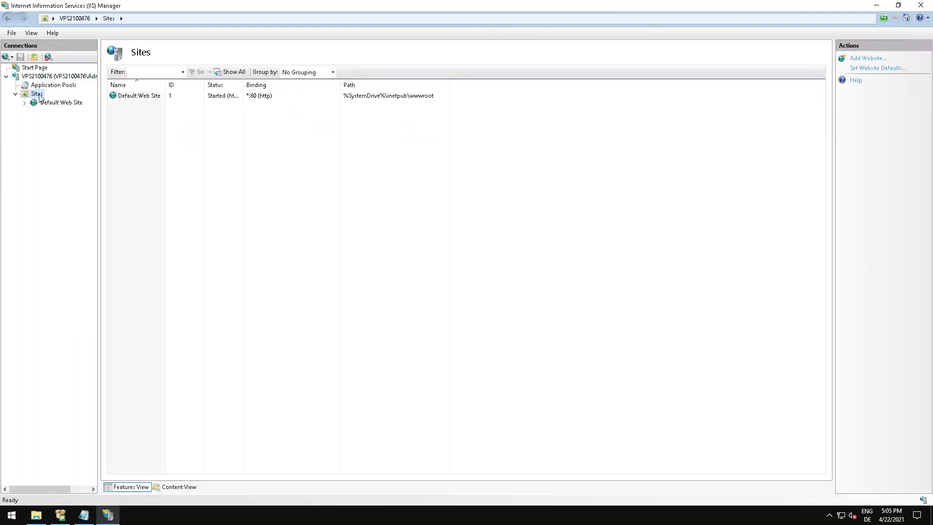
pyautogui.rightClick(40, 96)
pyautogui.click(65, 101)
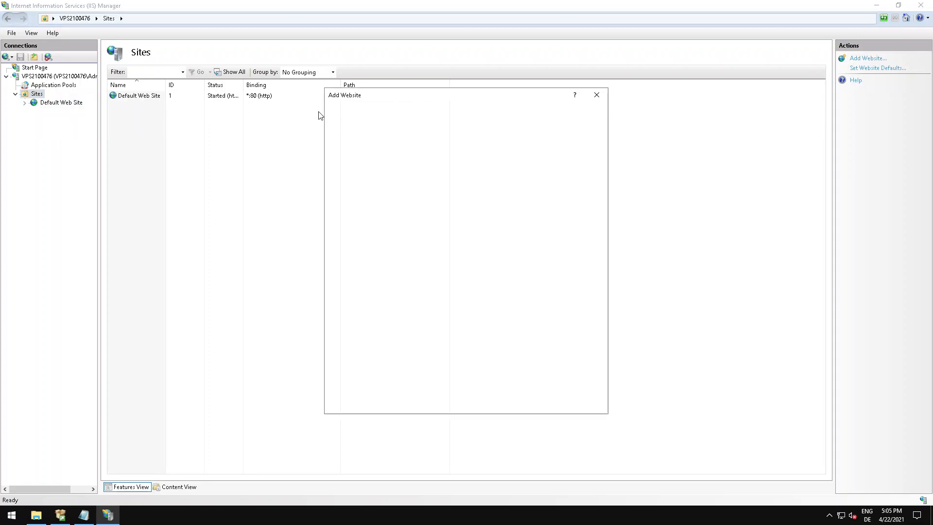
pyautogui.write('Gamigo Response')
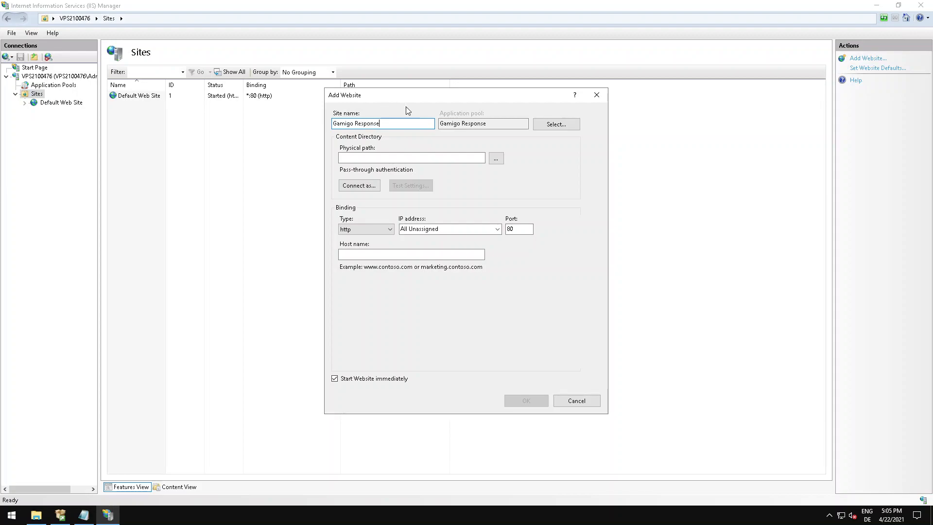
pyautogui.click(374, 158)
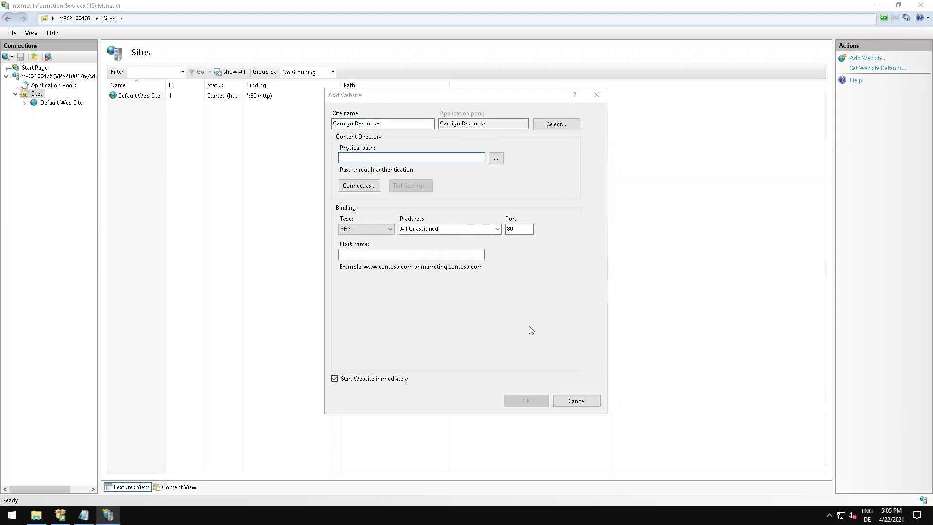
pyautogui.click(576, 400)
# Check the Default Web Site's bindings and the physical path in its advanced settings, leaving both dialogs without changes.
pyautogui.rightClick(55, 103)
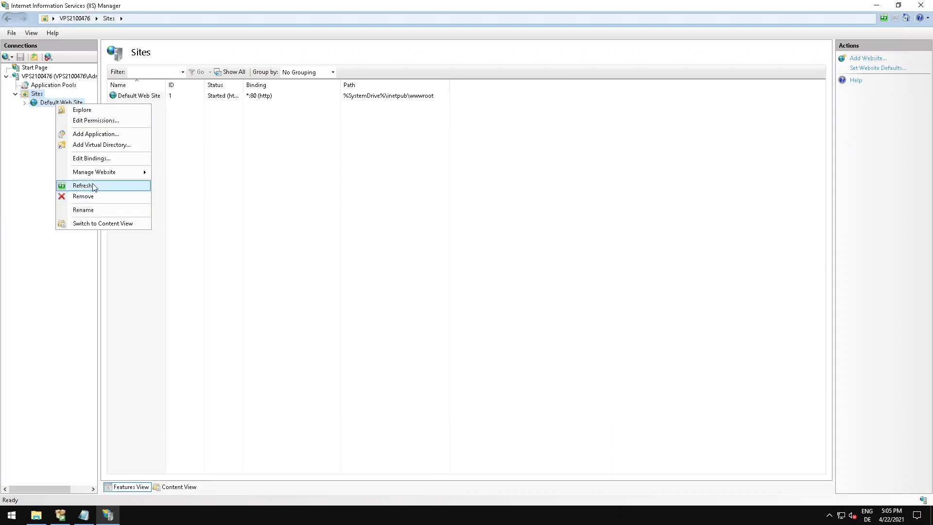
pyautogui.click(102, 158)
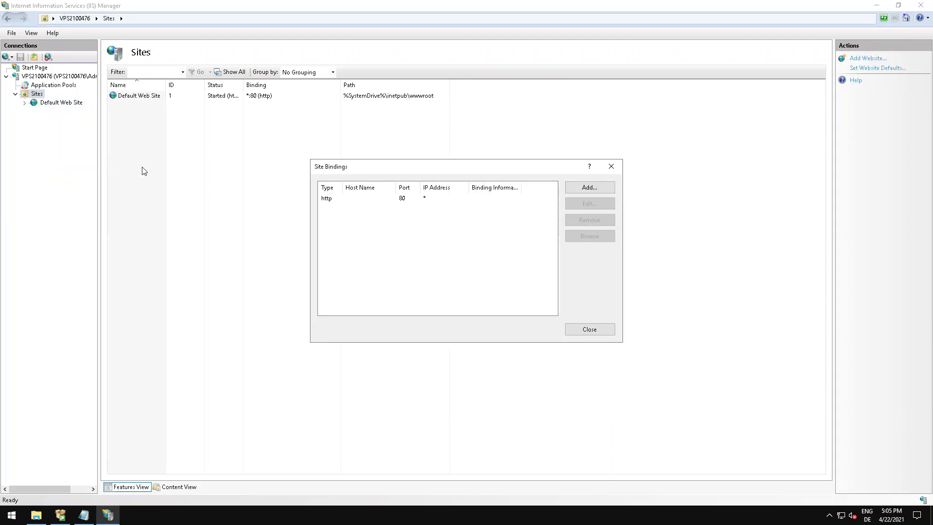
pyautogui.click(589, 329)
pyautogui.rightClick(45, 102)
pyautogui.moveTo(98, 169)
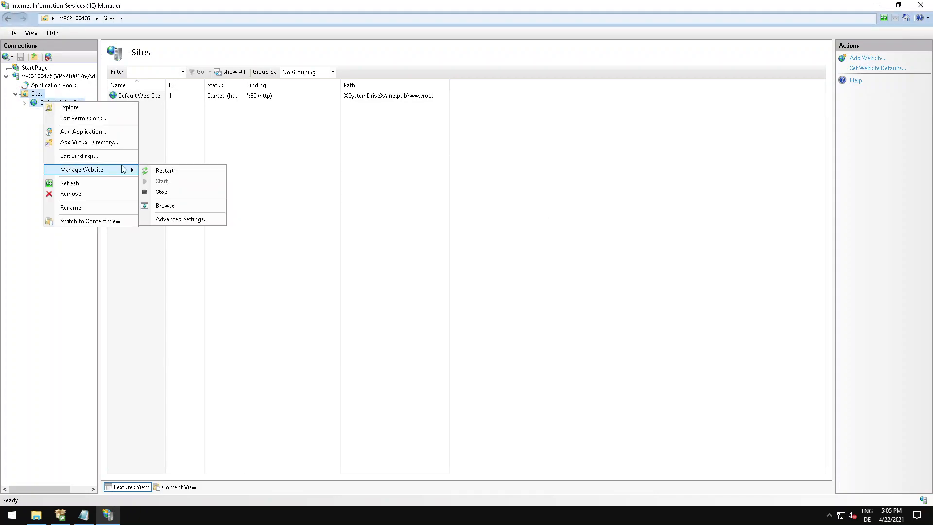
pyautogui.click(182, 219)
pyautogui.click(498, 193)
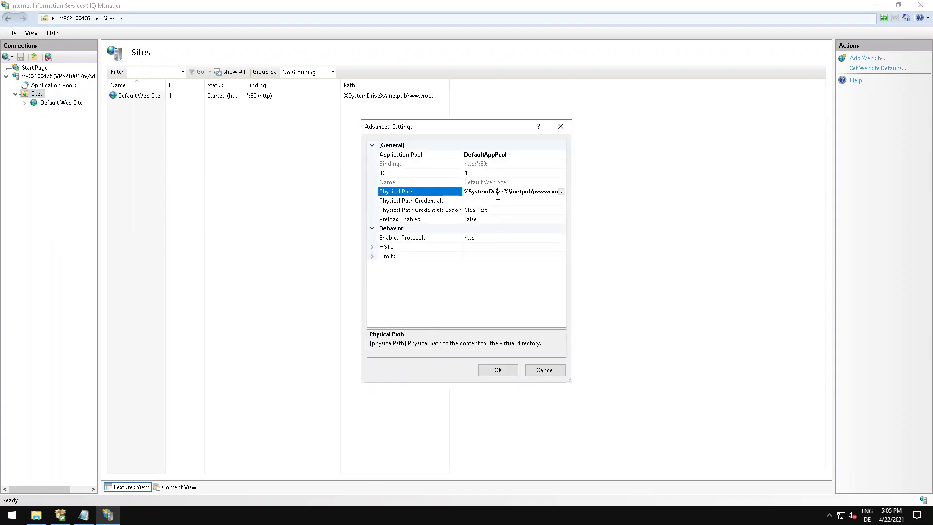
pyautogui.click(543, 372)
# Switch to File Explorer and open the C:\inetpub\wwwroot folder.
pyautogui.click(39, 520)
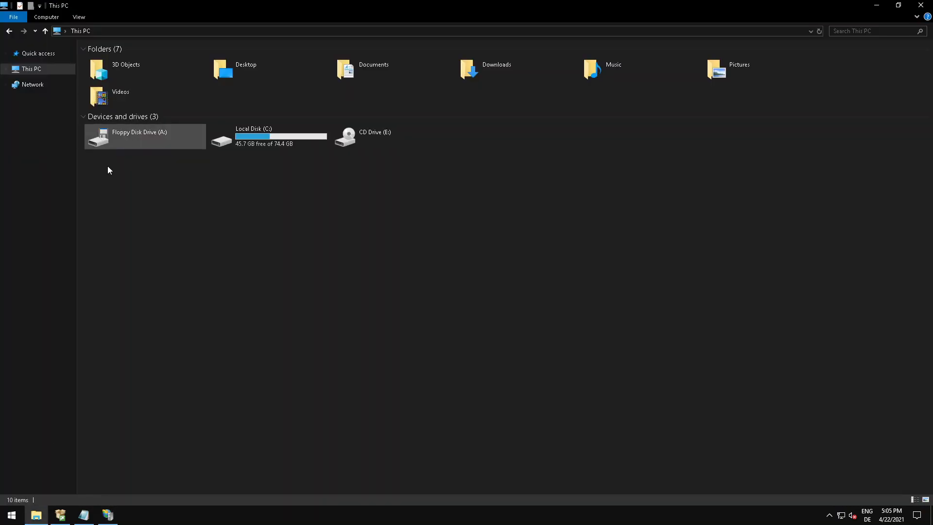
pyautogui.doubleClick(235, 142)
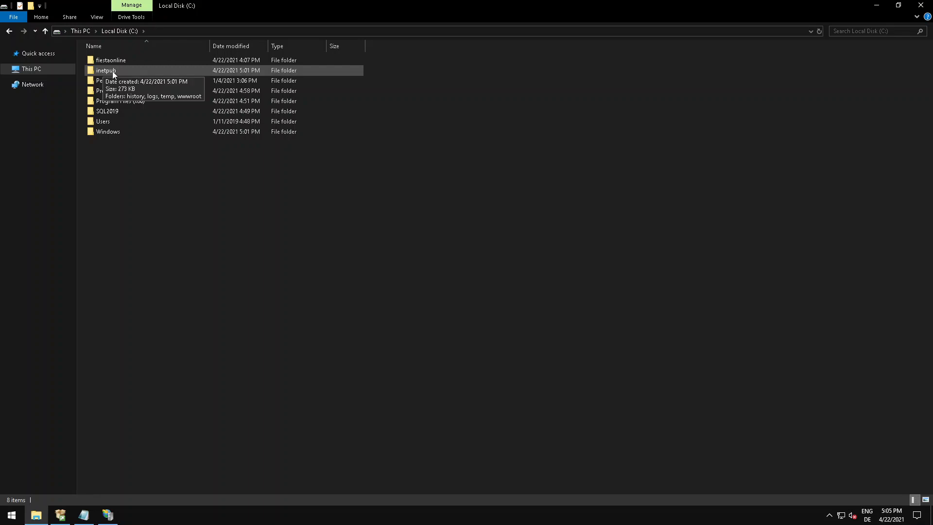
pyautogui.doubleClick(112, 71)
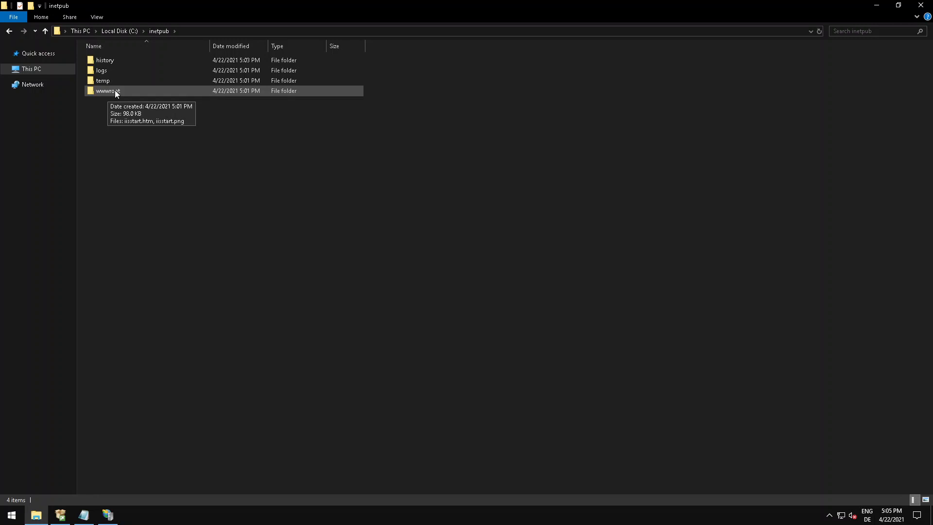
pyautogui.doubleClick(115, 91)
pyautogui.click(115, 60)
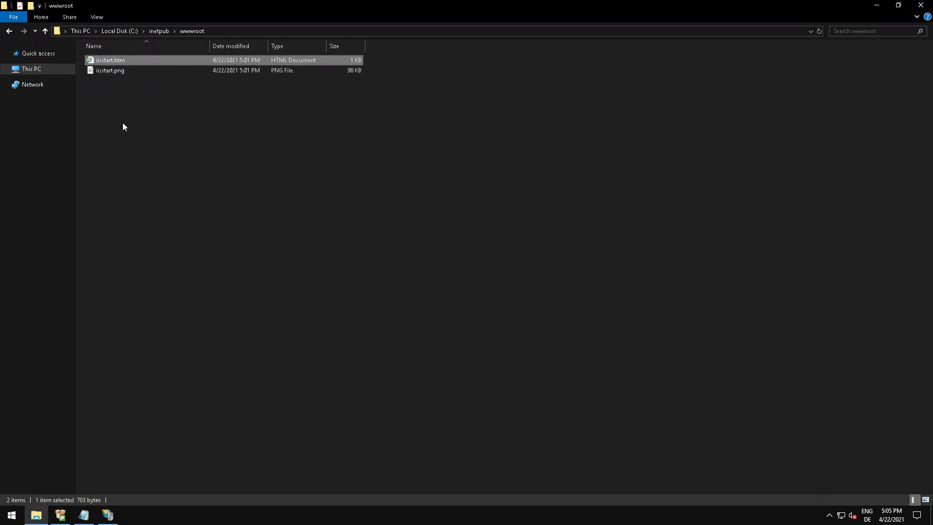
# Create a folder named Gamigo Response in wwwroot.
pyautogui.click(30, 5)
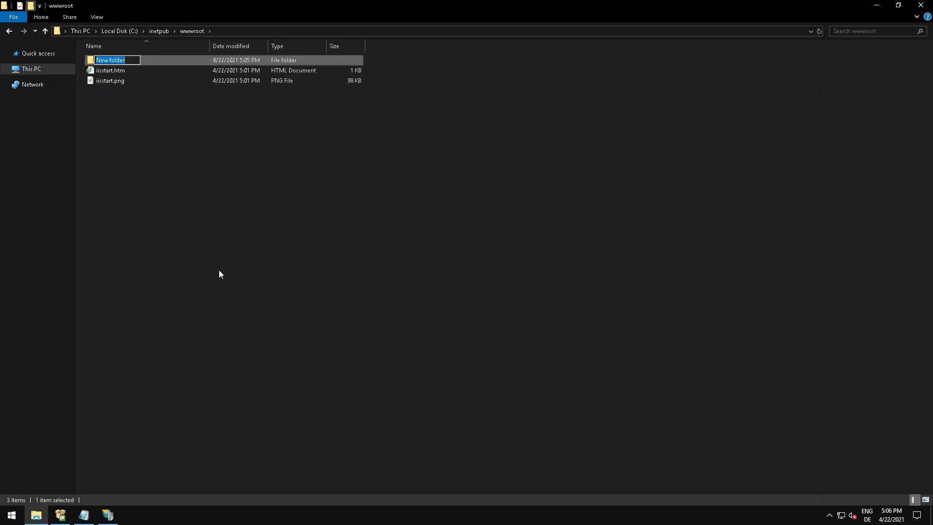
pyautogui.write('Gamigo Response')
pyautogui.press('Return')
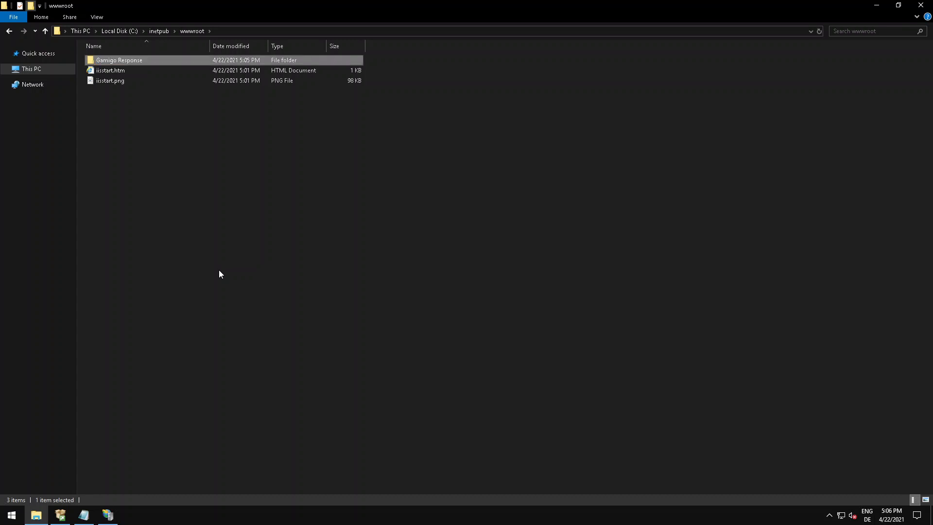
# Create a second folder named Default Web Site in wwwroot.
pyautogui.click(161, 237)
pyautogui.click(30, 6)
pyautogui.write('Default Web')
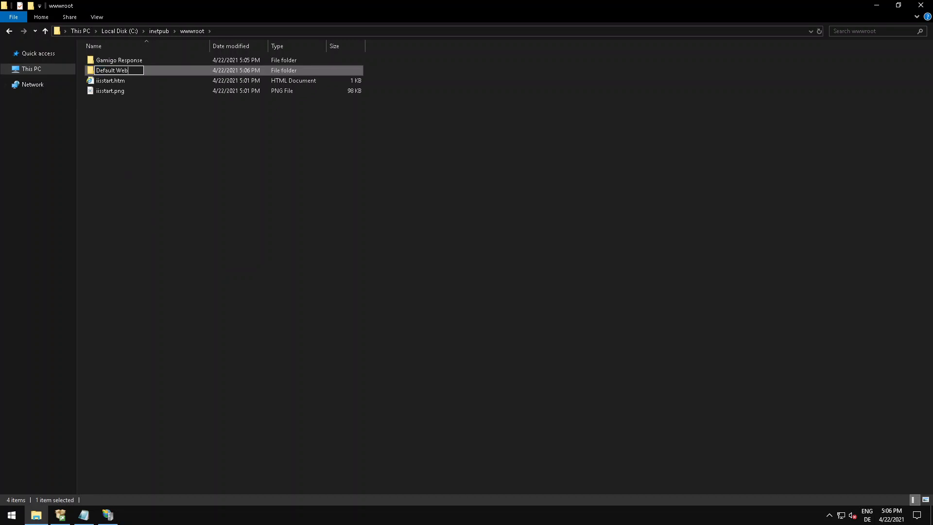
pyautogui.write(' Site')
pyautogui.press('Return')
pyautogui.click(119, 109)
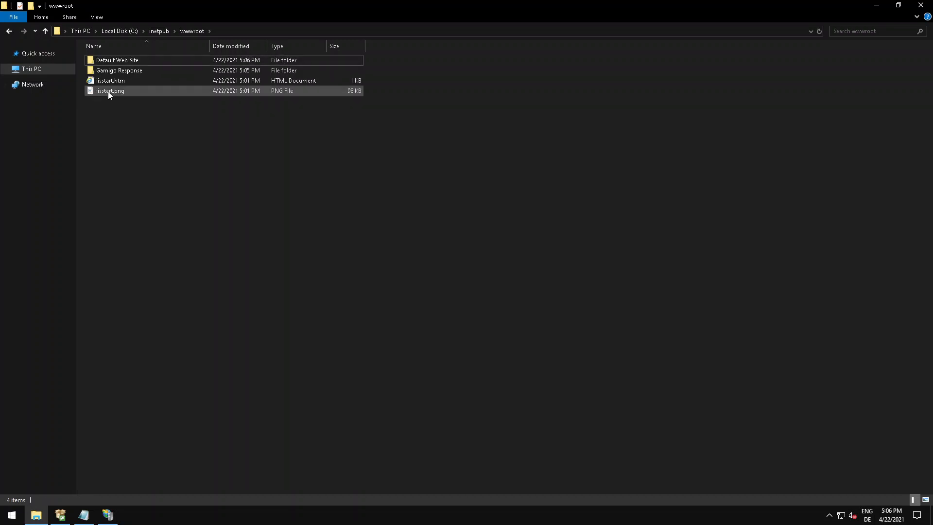
pyautogui.click(106, 80)
pyautogui.click(129, 121)
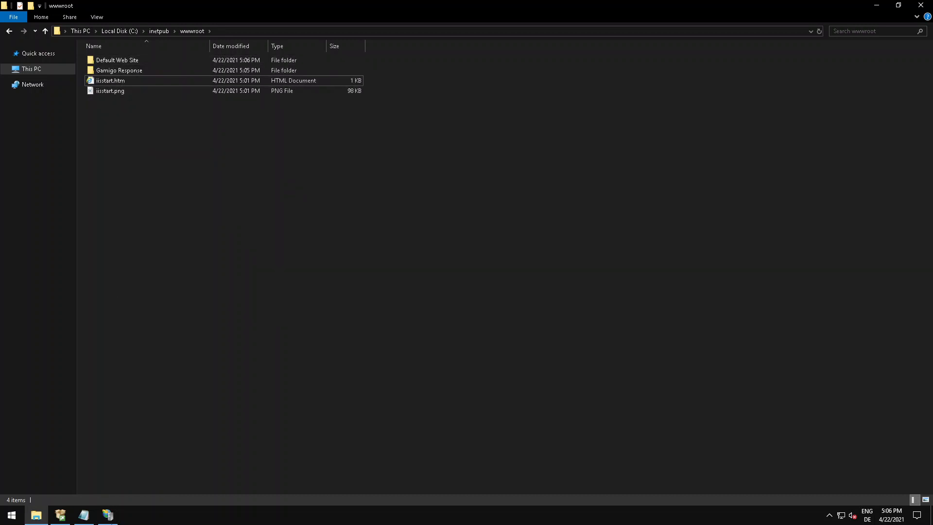
# Switch back to IIS Manager and view the Default Web Site's bindings, then close them.
pyautogui.click(103, 518)
pyautogui.rightClick(53, 101)
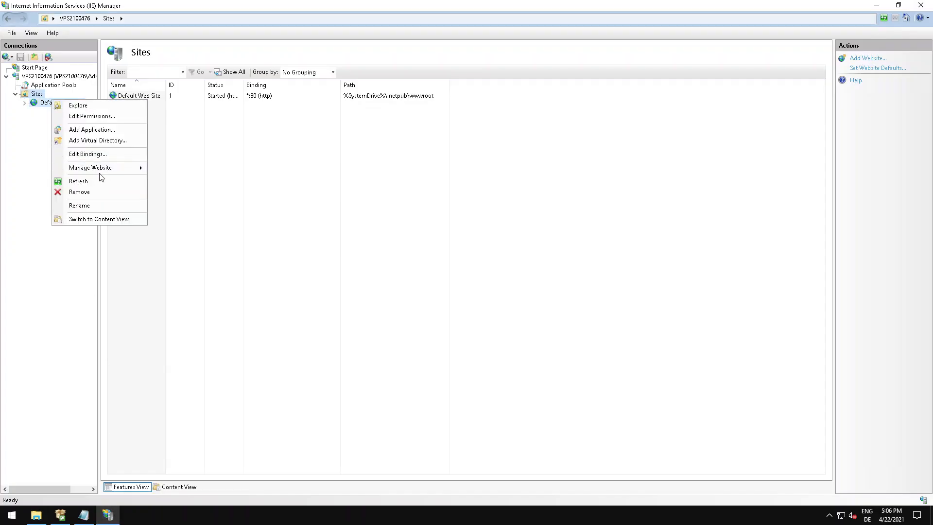
pyautogui.click(88, 154)
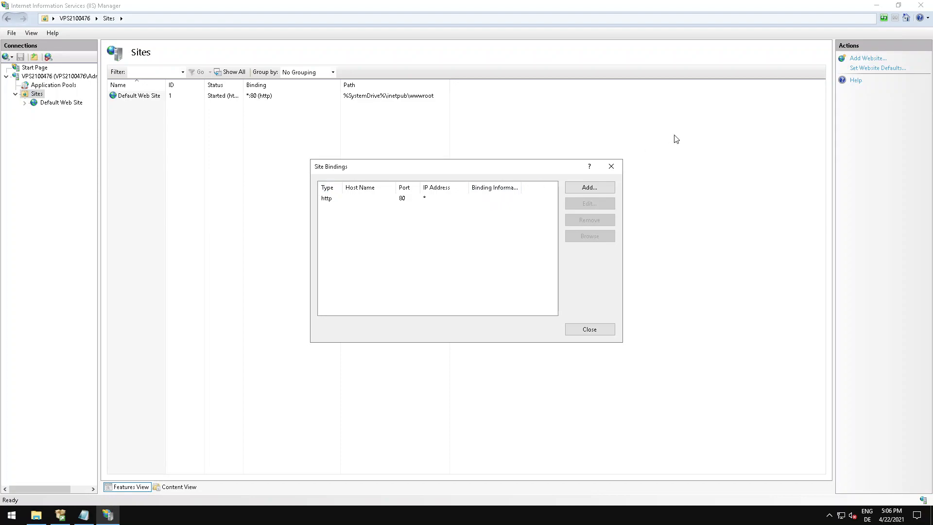
pyautogui.click(615, 167)
# Set the Default Web Site's physical path to %SystemDrive%\inetpub\wwwroot\Default Web Site in its advanced settings.
pyautogui.rightClick(72, 102)
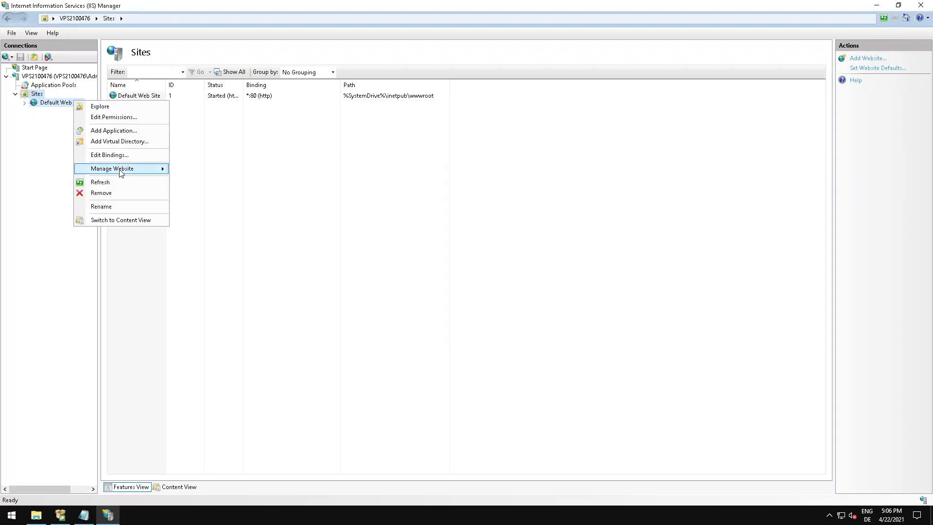
pyautogui.moveTo(122, 169)
pyautogui.click(215, 218)
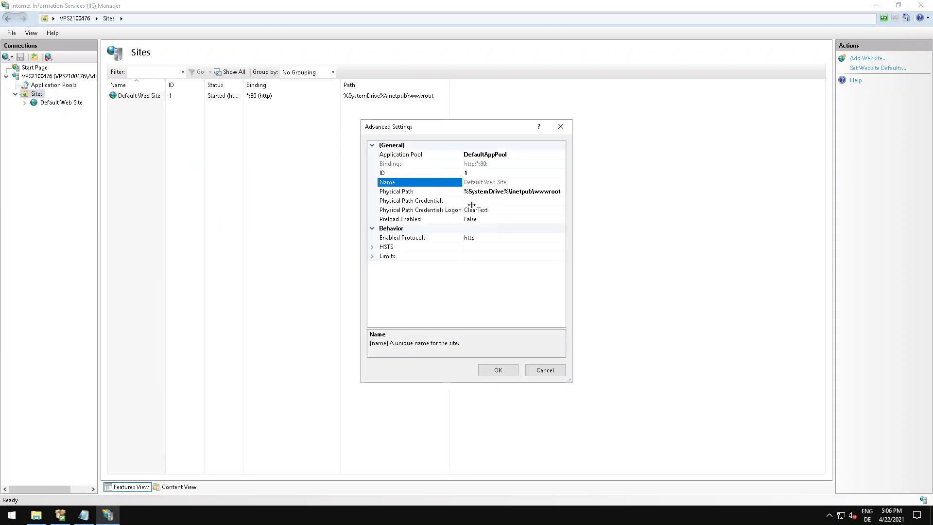
pyautogui.click(523, 191)
pyautogui.moveTo(535, 191); pyautogui.dragTo(596, 186)
pyautogui.click(552, 192)
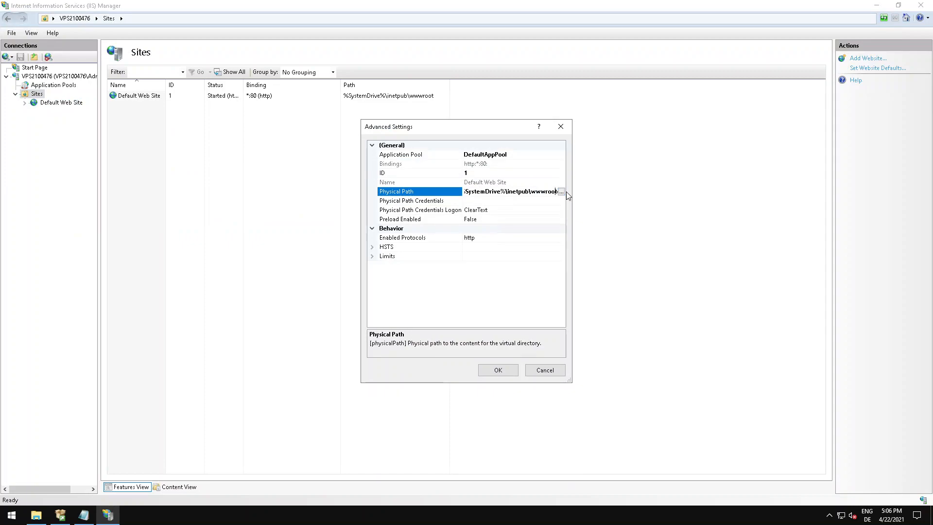
pyautogui.write('\\Default Web Site')
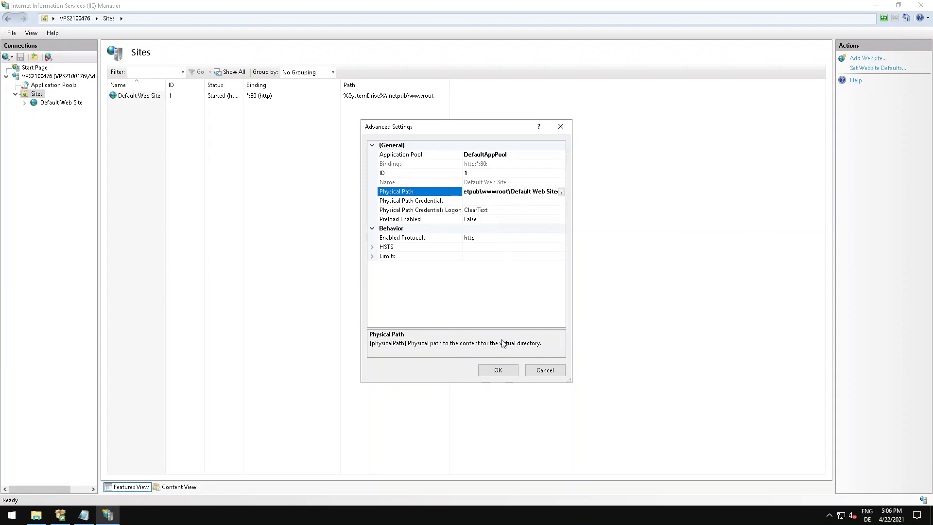
pyautogui.click(498, 369)
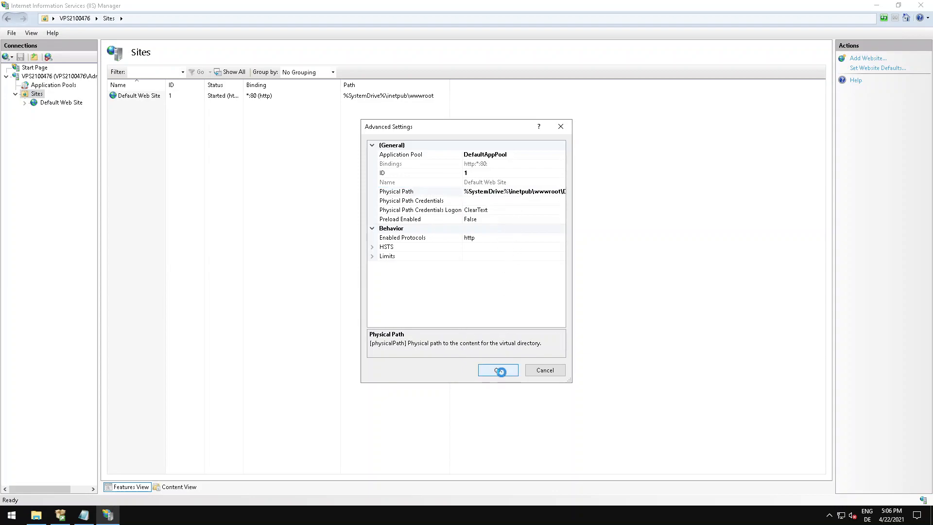
# Start adding a website named Gamigo Response with the physical path %SystemDrive%\inetpub\wwwroot\Gamigo Response.
pyautogui.rightClick(40, 98)
pyautogui.click(62, 102)
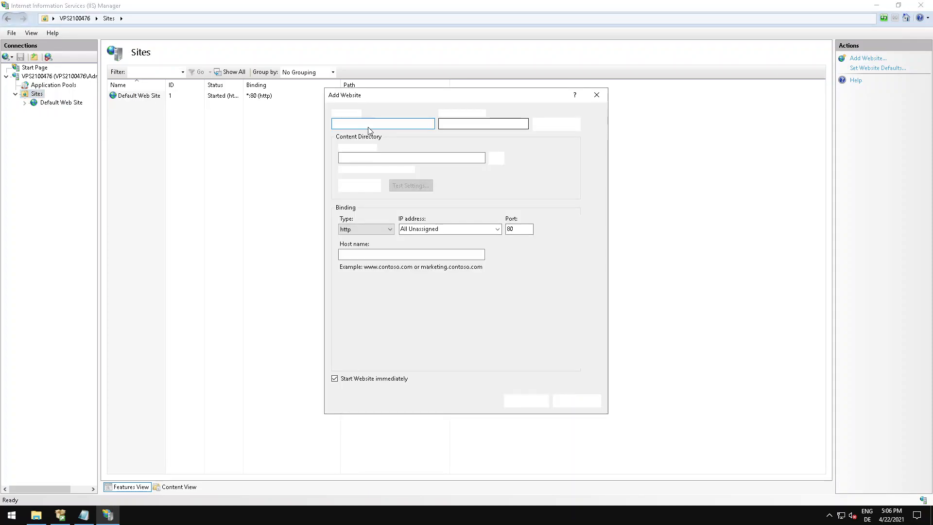
pyautogui.click(375, 158)
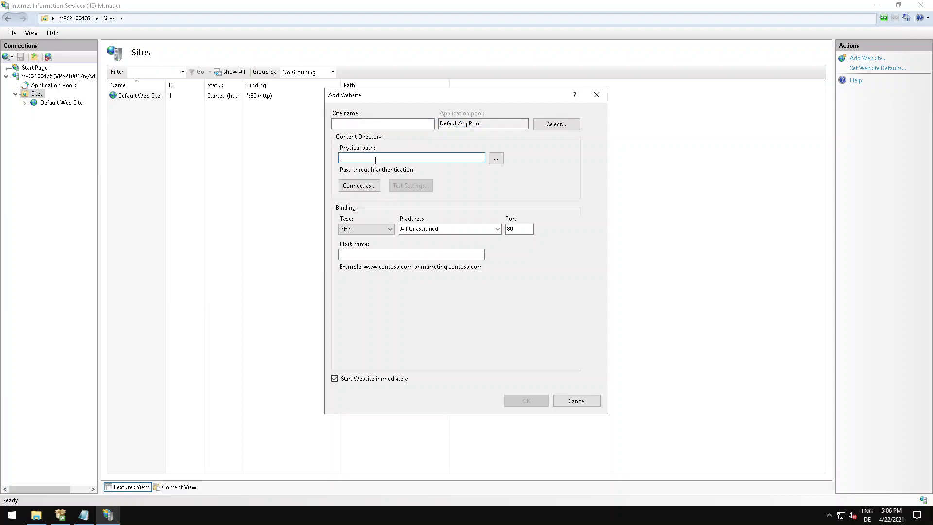
pyautogui.write('%SystemDrive%\\inetpub\\wwwroot\\Default Web Site')
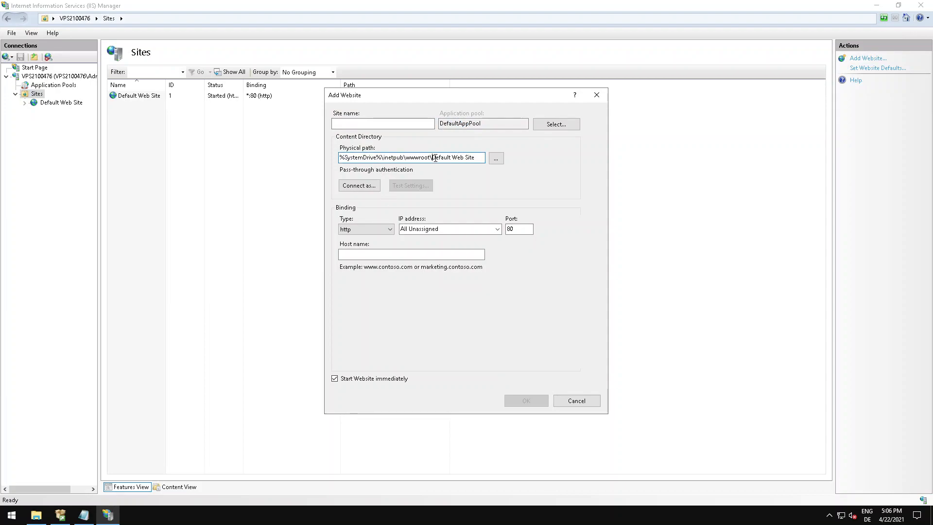
pyautogui.moveTo(434, 158); pyautogui.dragTo(499, 160)
pyautogui.write('Gamigo Response')
pyautogui.click(339, 126)
pyautogui.write('Gamigo')
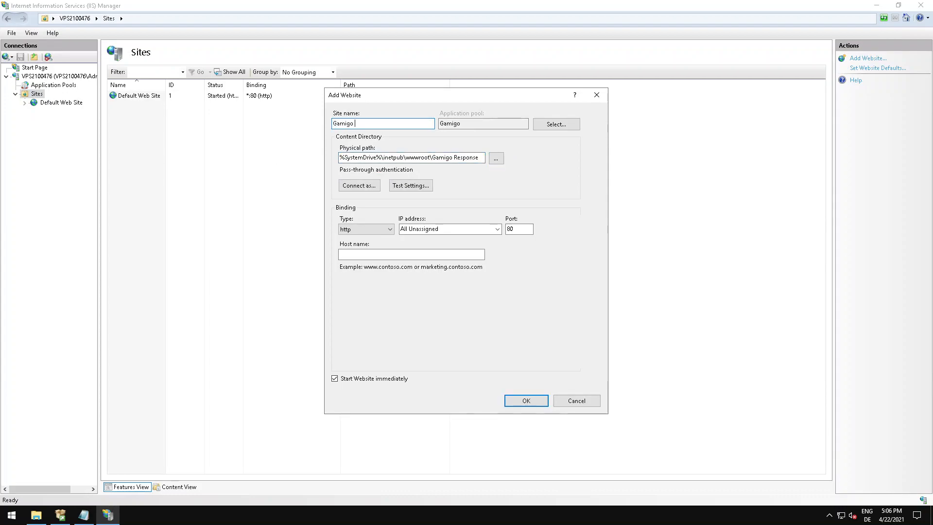
pyautogui.write(' Response')
# Set the new website's binding IP address to 127.0.0.1 and go to its port value.
pyautogui.click(497, 231)
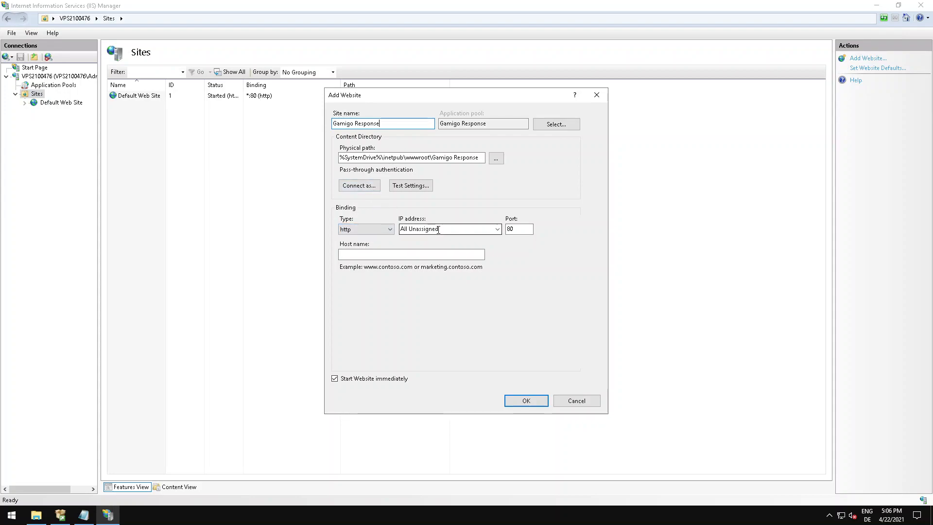
pyautogui.click(497, 230)
pyautogui.click(439, 228)
pyautogui.click(446, 230)
pyautogui.doubleClick(446, 230)
pyautogui.write('127.0.0.1')
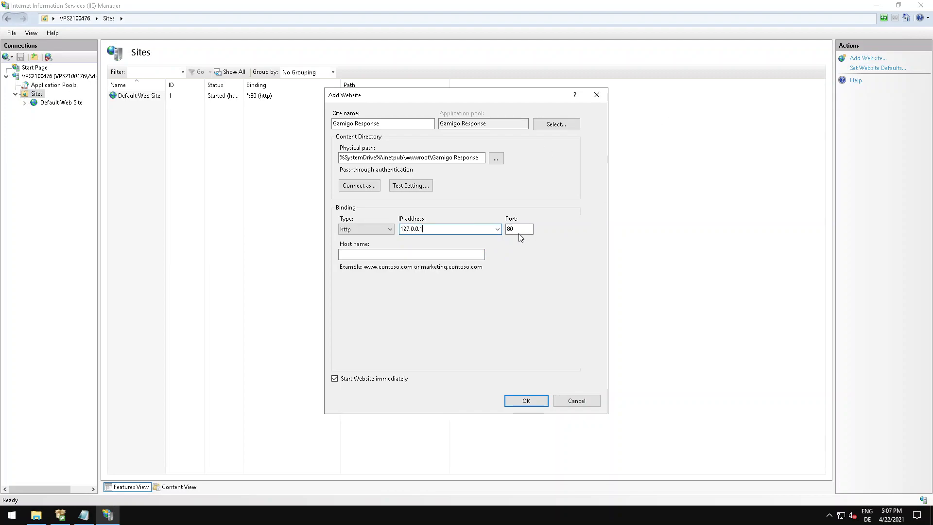
pyautogui.press('Tab')
pyautogui.moveTo(83, 508)
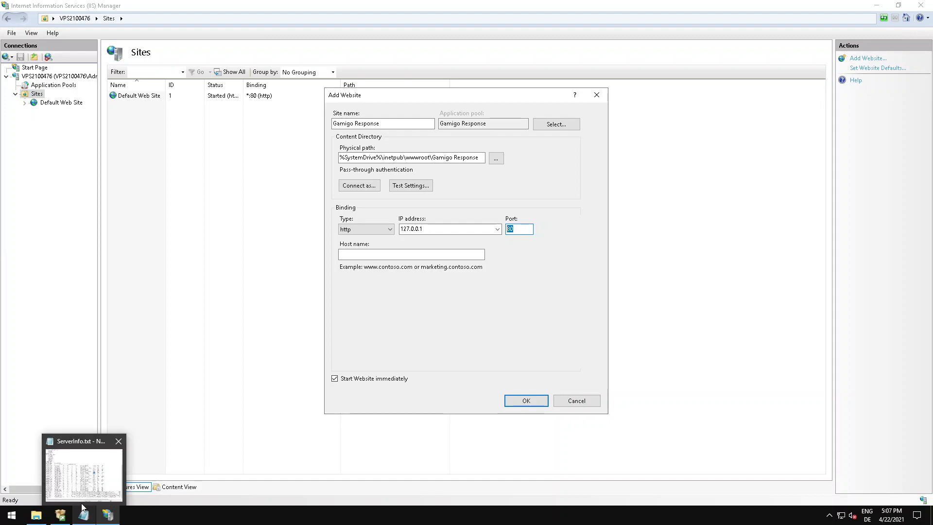
# Minimize the remote desktop session and open google.com in Microsoft Edge on the local computer.
pyautogui.moveTo(489, 4)
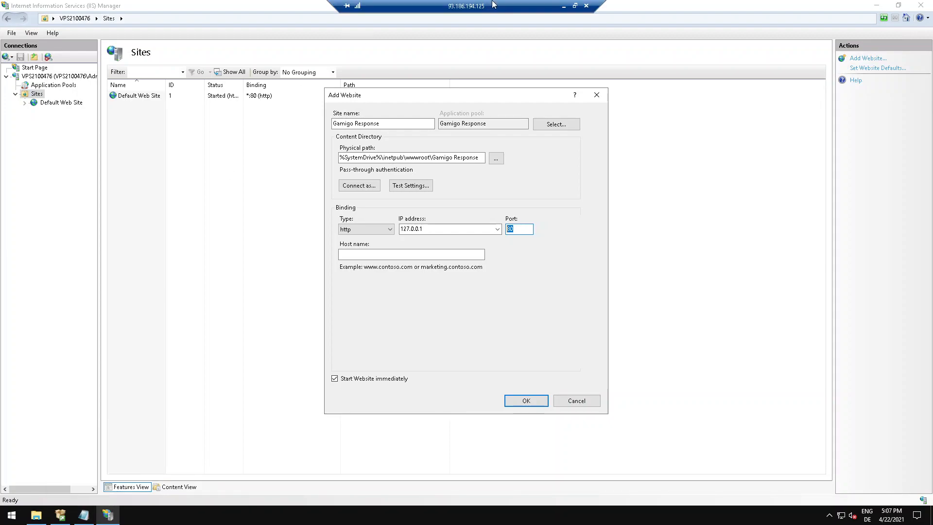
pyautogui.click(563, 7)
pyautogui.click(12, 514)
pyautogui.scroll(-5, 75, 399)
pyautogui.click(78, 335)
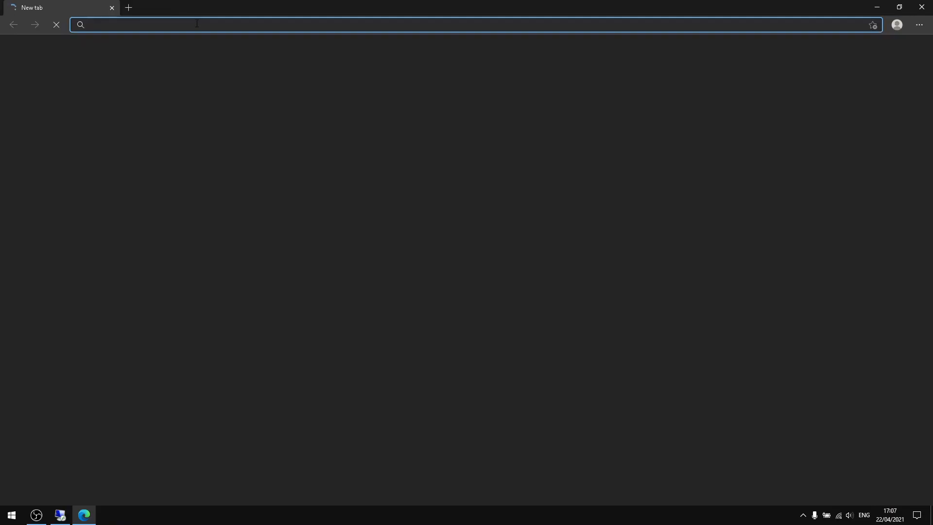
pyautogui.write('google.com')
pyautogui.press('Return')
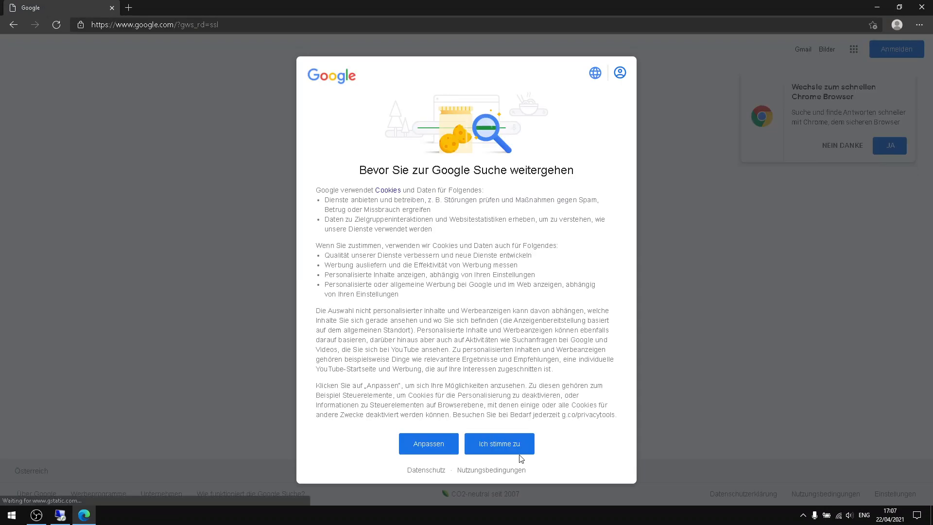
# Accept Google's cookie terms and search for "fiesta online files elitepvpers".
pyautogui.click(486, 445)
pyautogui.click(408, 233)
pyautogui.write('fiesta onli')
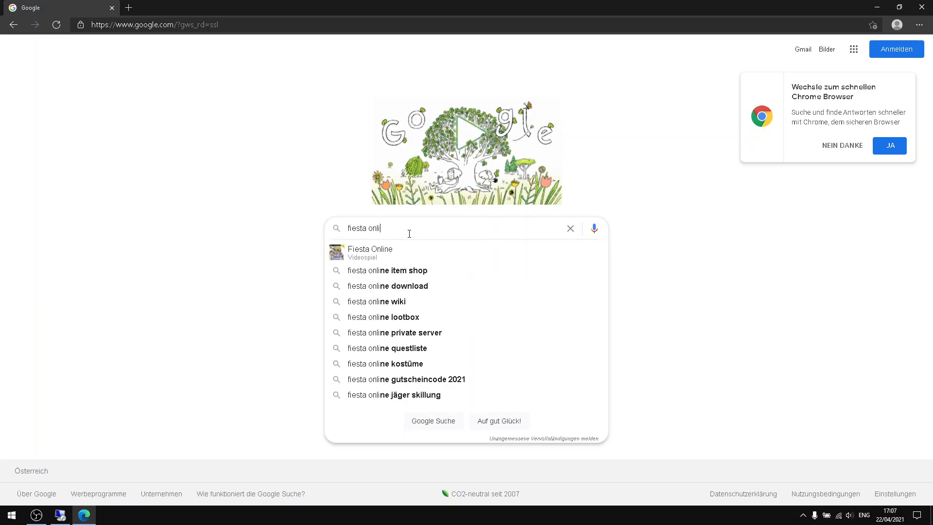
pyautogui.write('ne files elitepvpers')
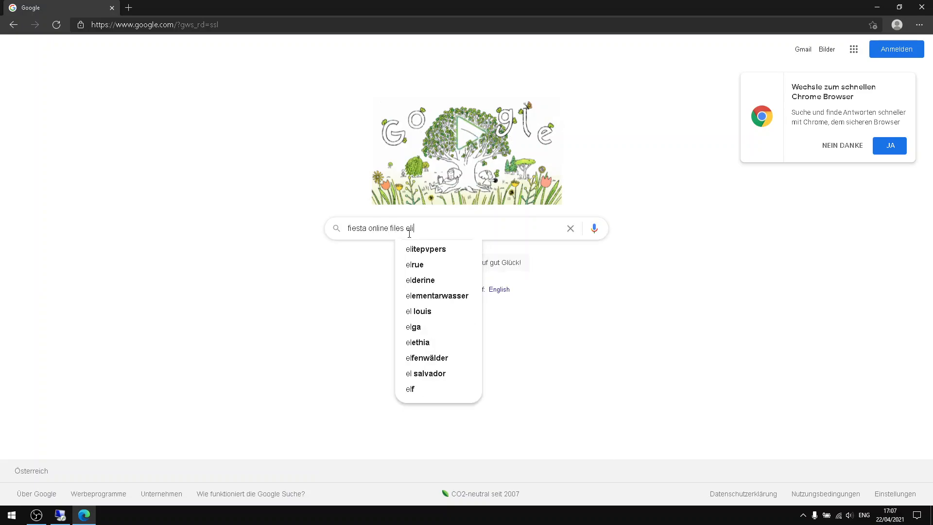
pyautogui.press('Return')
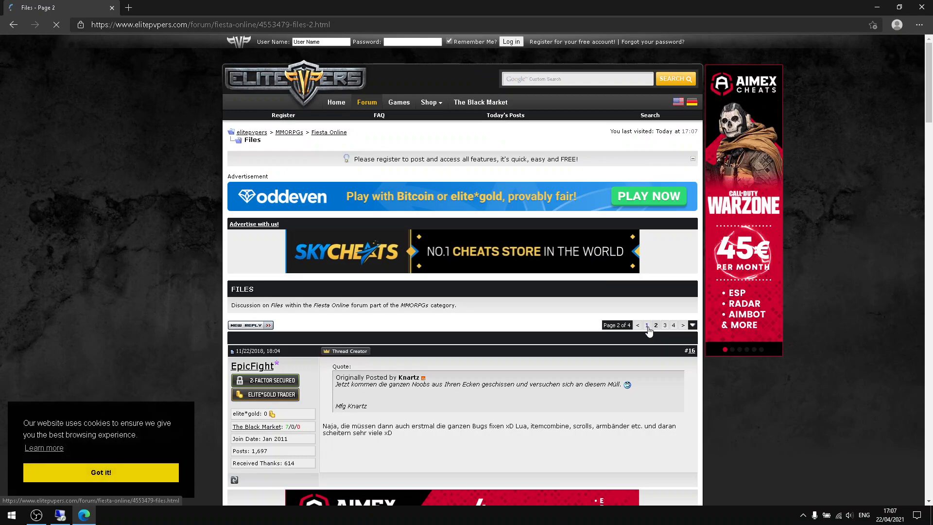
# Open 2015_Files_Doku.txt from the first post of the elitepvpers Files thread, close the forum page and select the web server port 58492.
pyautogui.scroll(-1, 442, 295)
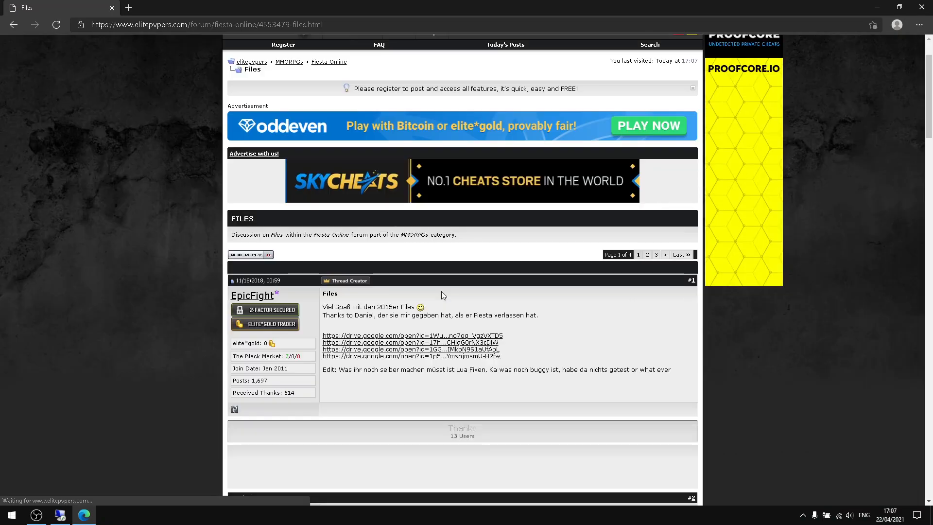
pyautogui.click(417, 335)
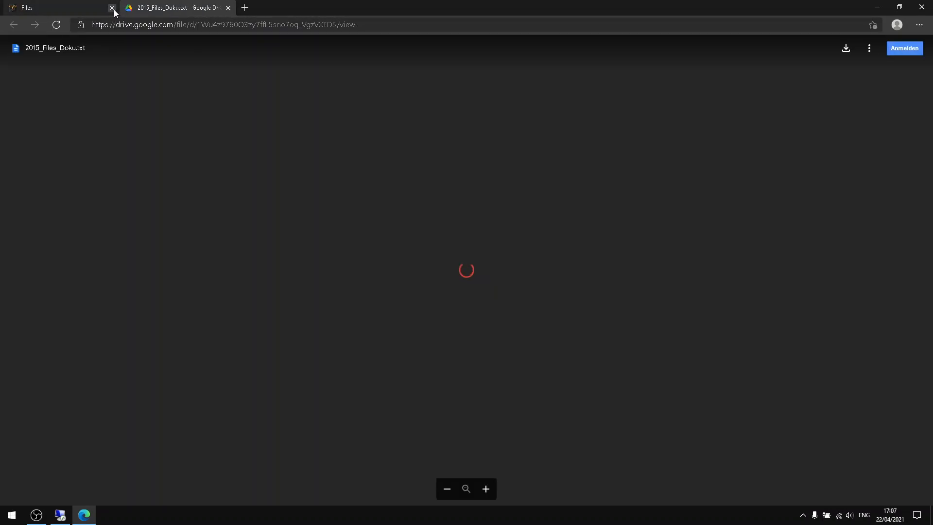
pyautogui.click(113, 9)
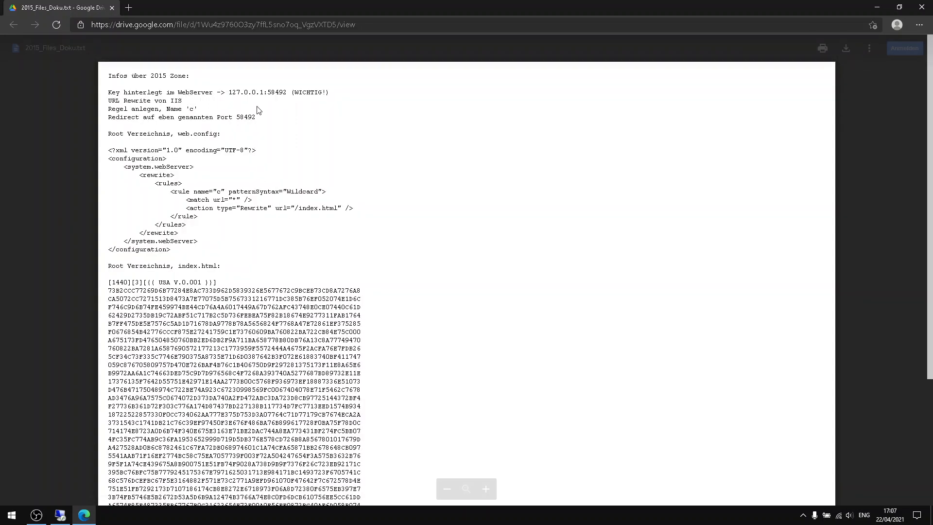
pyautogui.moveTo(269, 92); pyautogui.dragTo(285, 94)
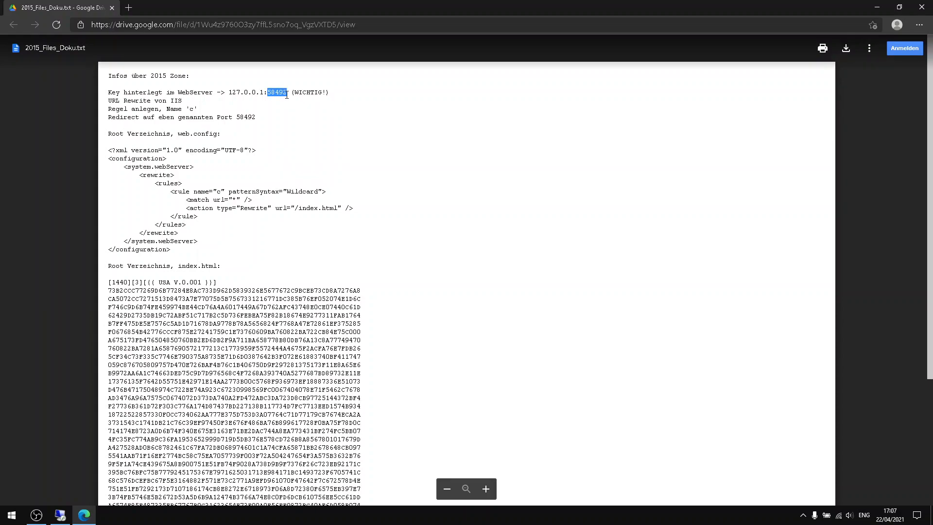
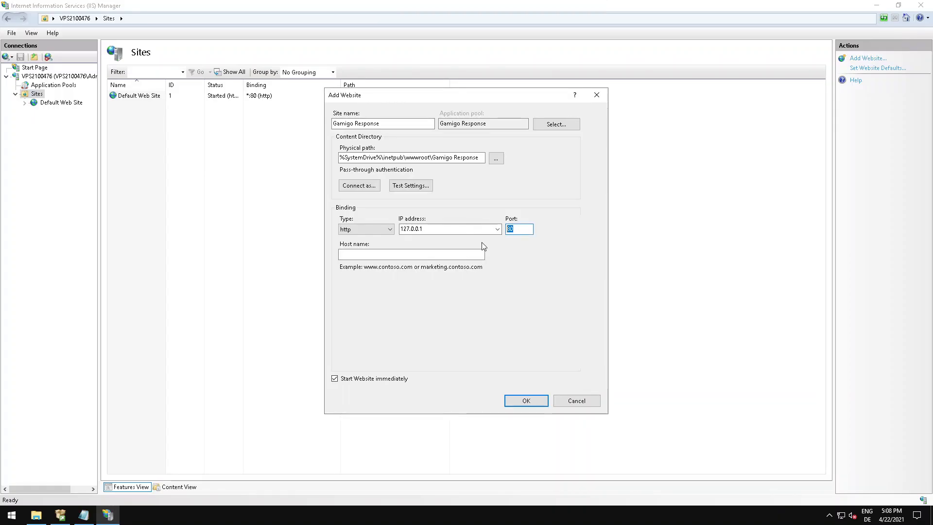
# Select the port value of the Gamigo Response website binding and switch back to 2015_Files_Doku.txt on the local computer to check the web server port.
pyautogui.moveTo(519, 229); pyautogui.dragTo(495, 226)
pyautogui.click(563, 6)
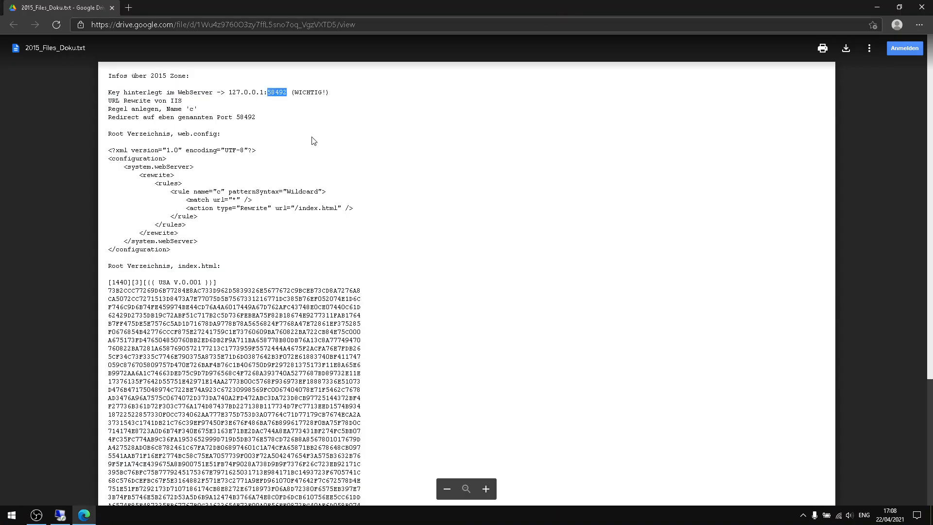
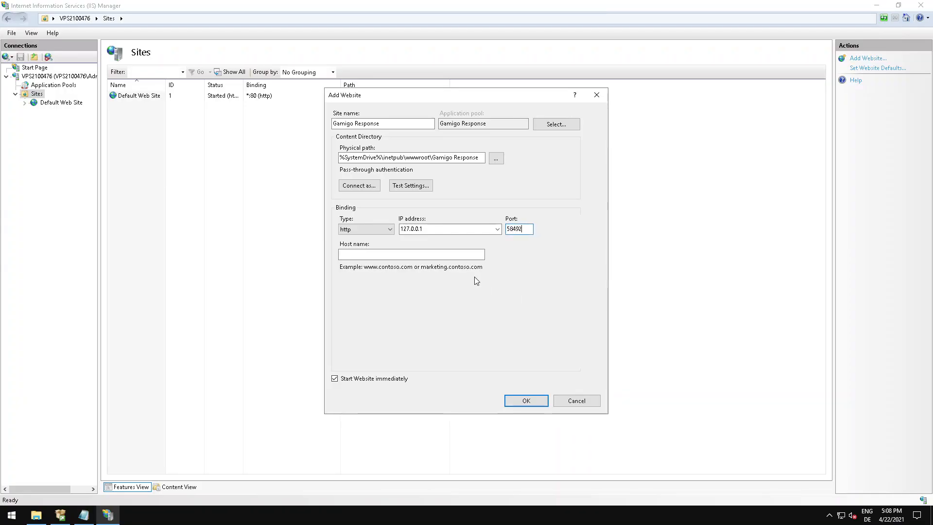
# Create the Gamigo Response website with an http binding on 127.0.0.1 and port 58492.
pyautogui.click(417, 124)
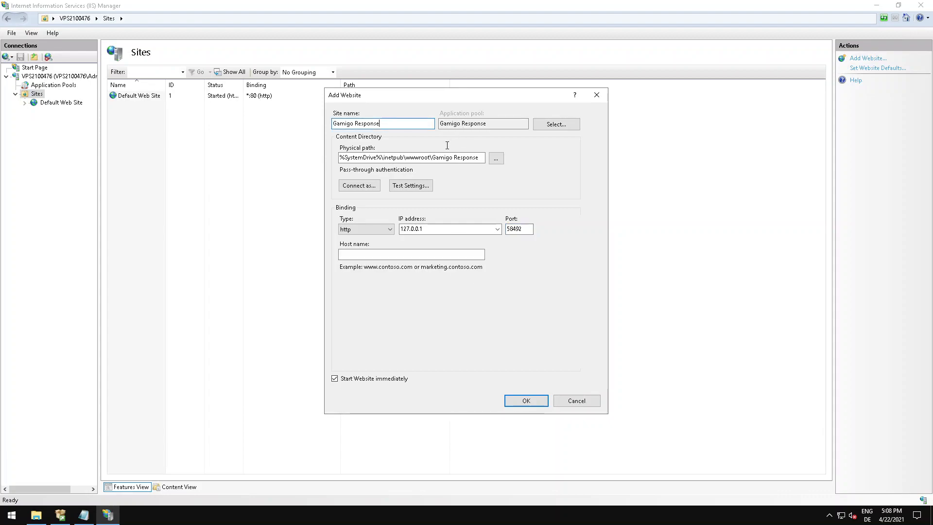
pyautogui.click(517, 400)
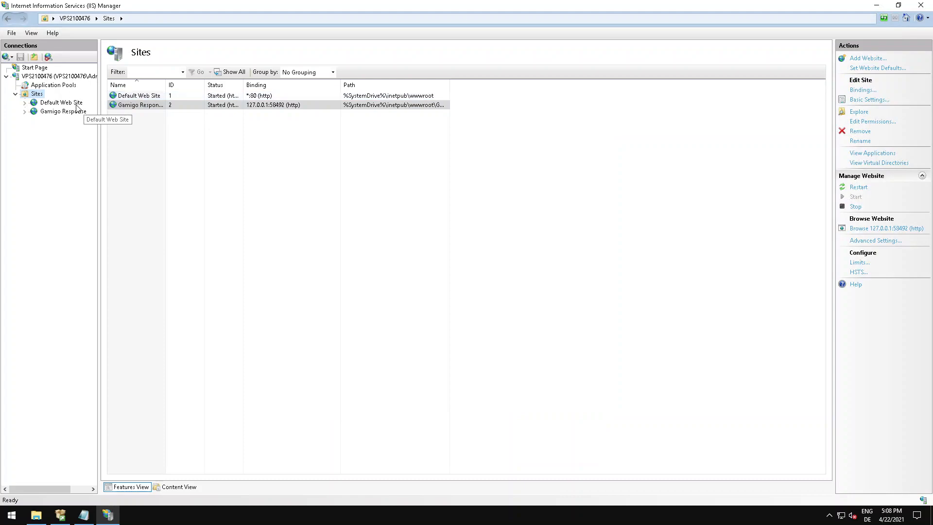
pyautogui.click(171, 127)
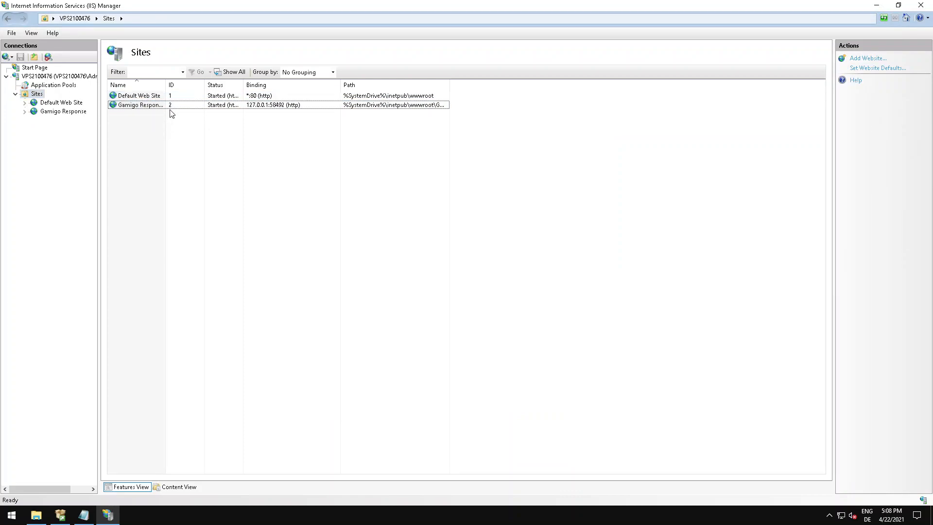
# Add a MIME type to the Gamigo Response website for the .php extension with type text/html.
pyautogui.click(54, 111)
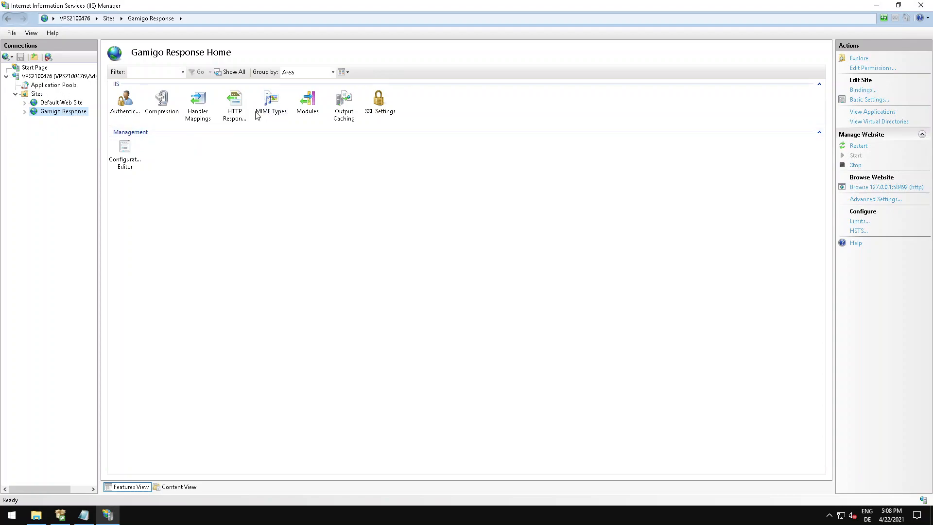
pyautogui.doubleClick(271, 102)
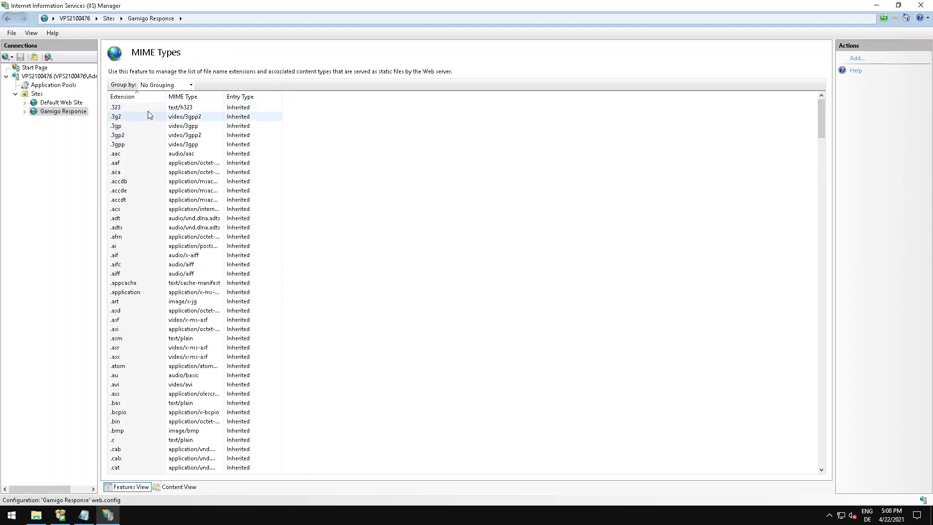
pyautogui.click(858, 58)
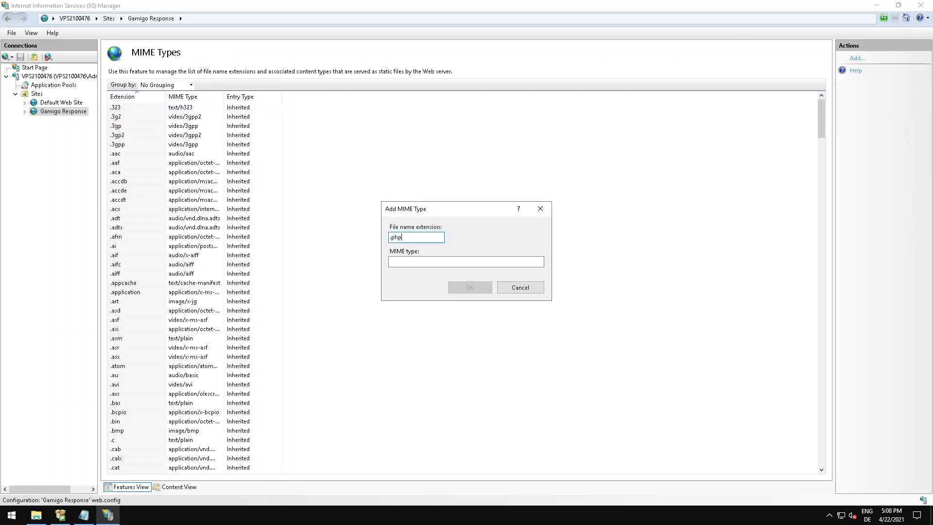
pyautogui.click(445, 262)
pyautogui.write('text')
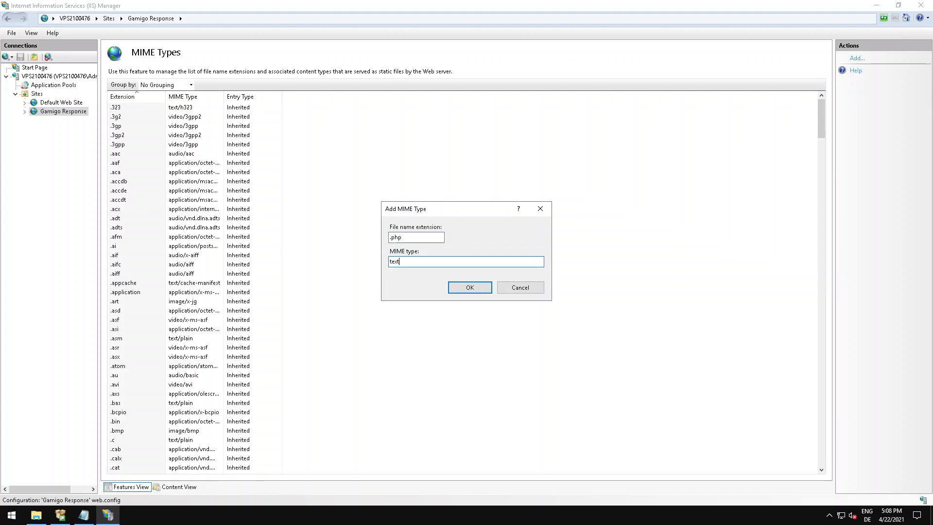
pyautogui.write('/html')
pyautogui.press('Return')
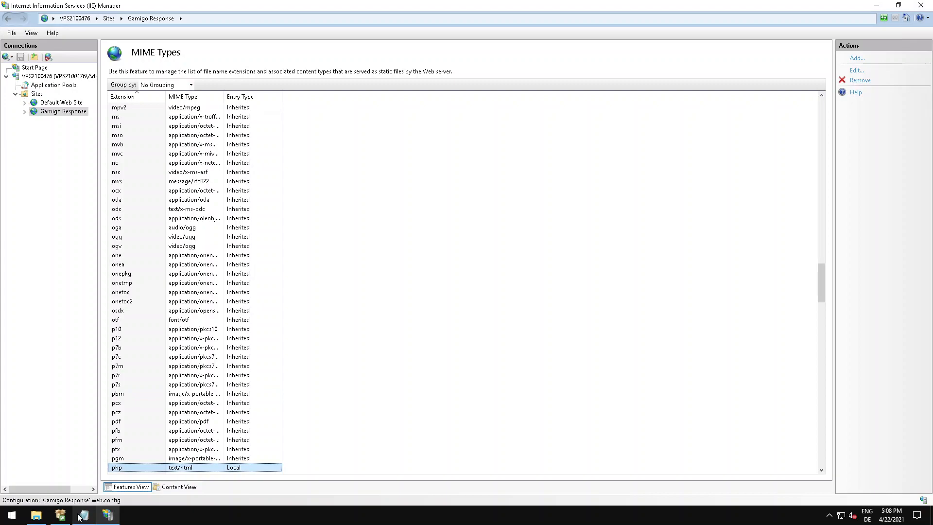
# Switch to File Explorer and copy GR.php from the Documents folder.
pyautogui.click(37, 514)
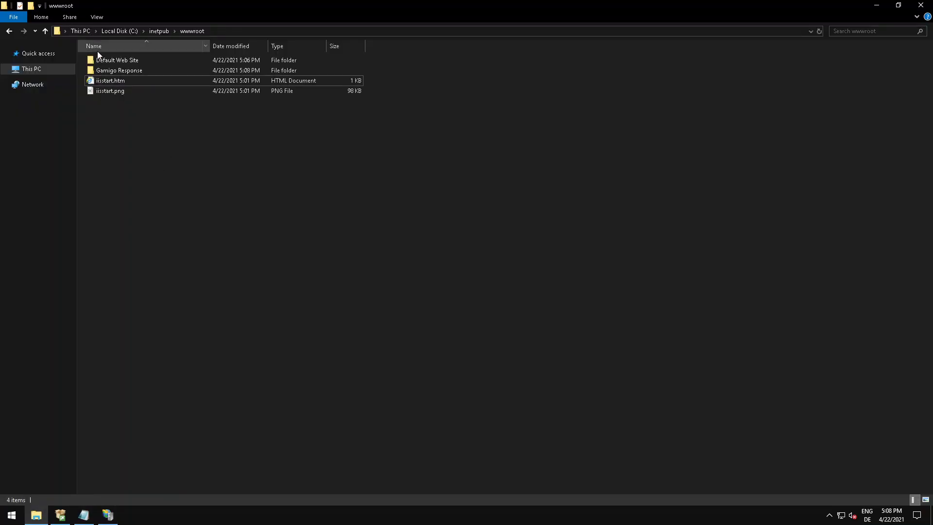
pyautogui.click(45, 72)
pyautogui.click(360, 71)
pyautogui.doubleClick(360, 71)
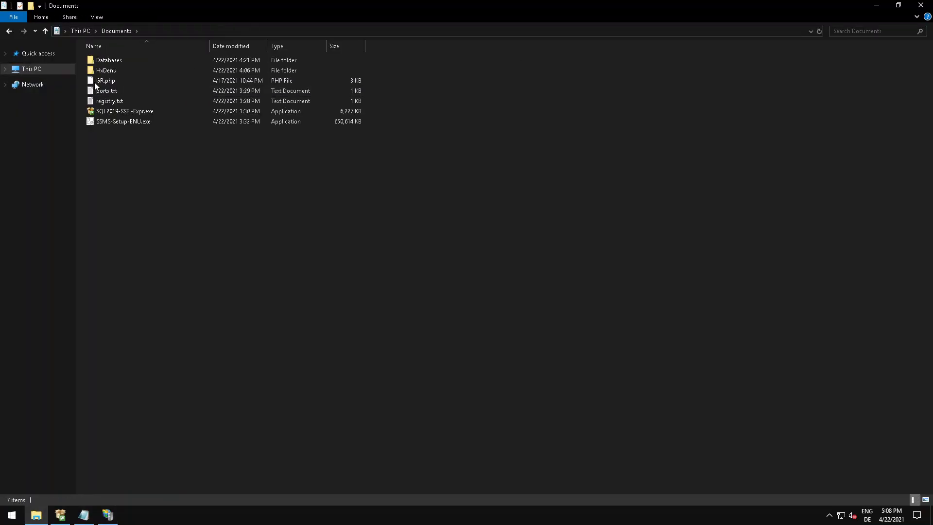
pyautogui.click(106, 71)
pyautogui.click(112, 82)
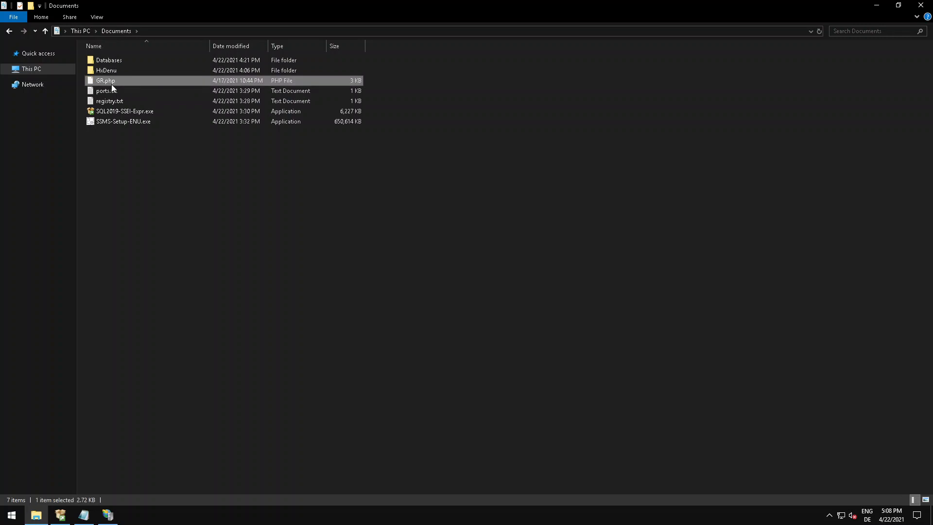
# Paste GR.php into the C:\inetpub\wwwroot\Gamigo Response folder.
pyautogui.click(63, 66)
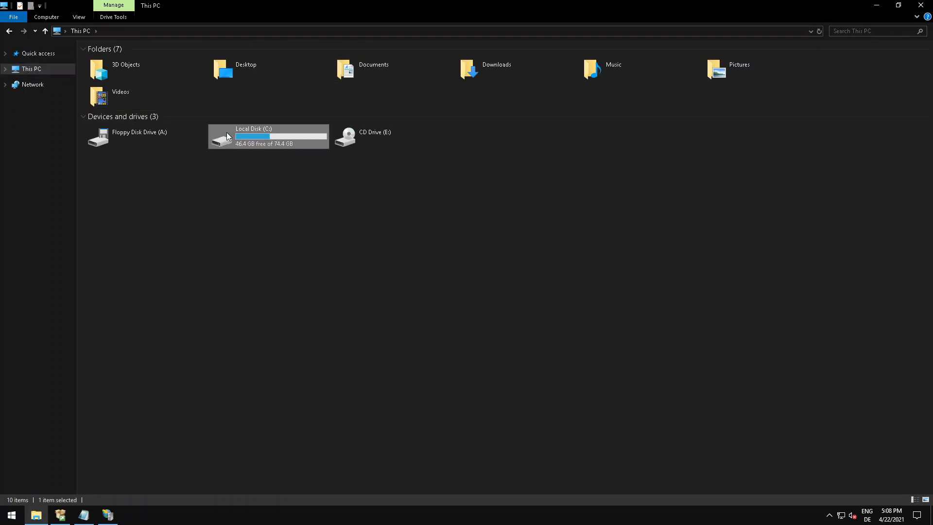
pyautogui.doubleClick(227, 134)
pyautogui.click(115, 71)
pyautogui.doubleClick(114, 69)
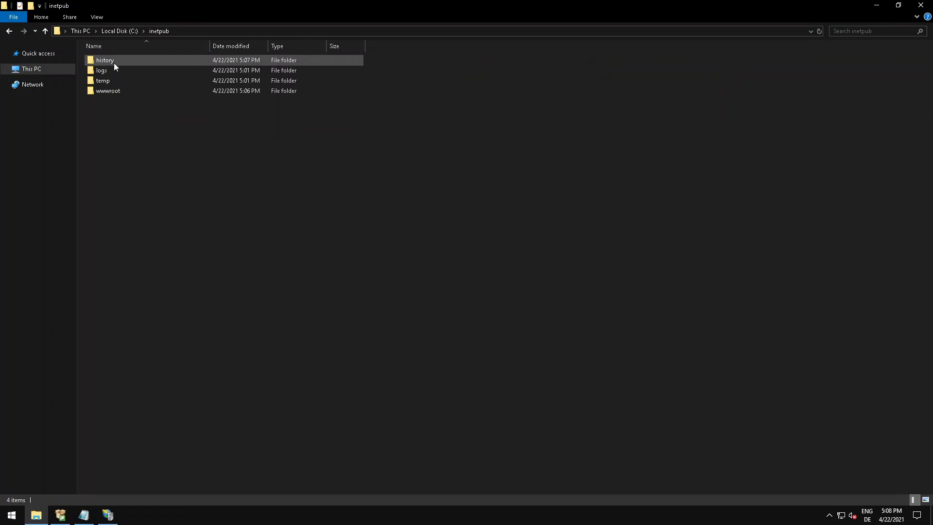
pyautogui.doubleClick(116, 91)
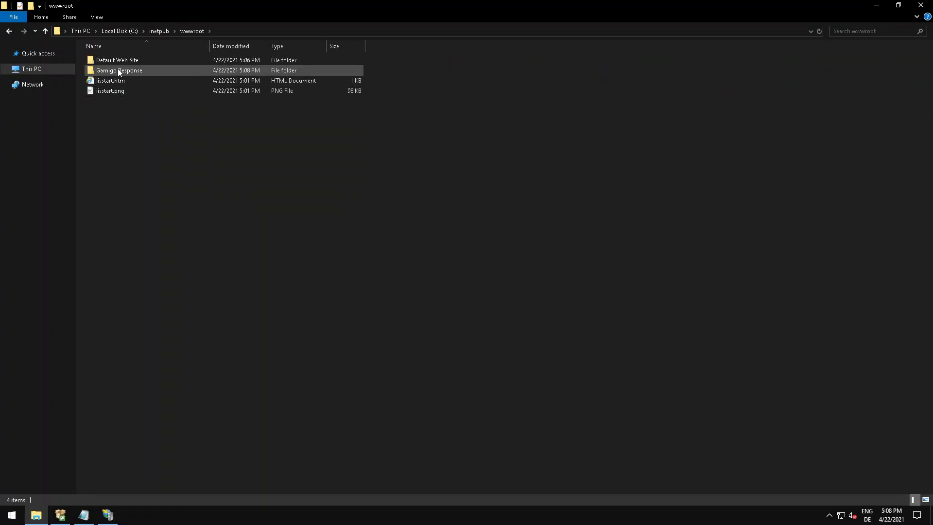
pyautogui.doubleClick(120, 70)
pyautogui.hotkey('ctrl', 'v')
pyautogui.click(119, 117)
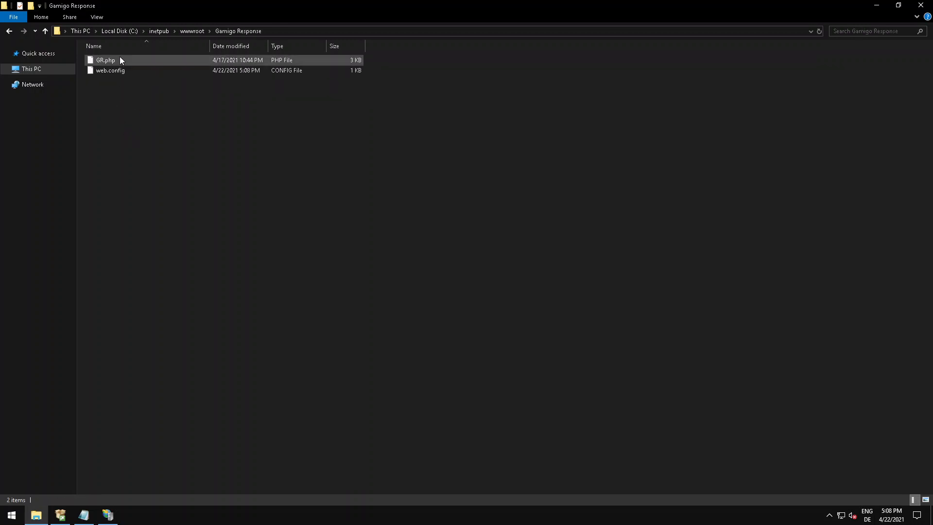
# Close SQL Server Installation Center and return to the website's MIME types in IIS Manager.
pyautogui.click(108, 515)
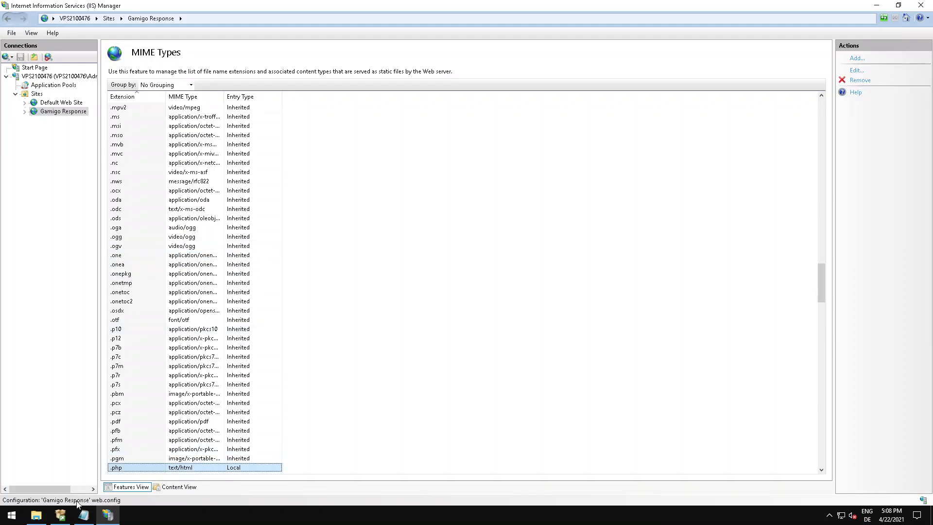
pyautogui.click(60, 514)
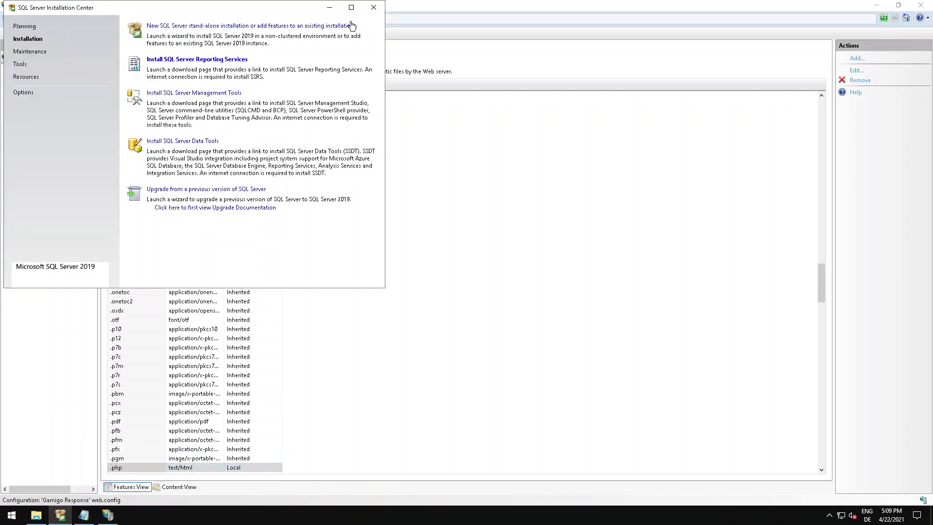
pyautogui.click(373, 7)
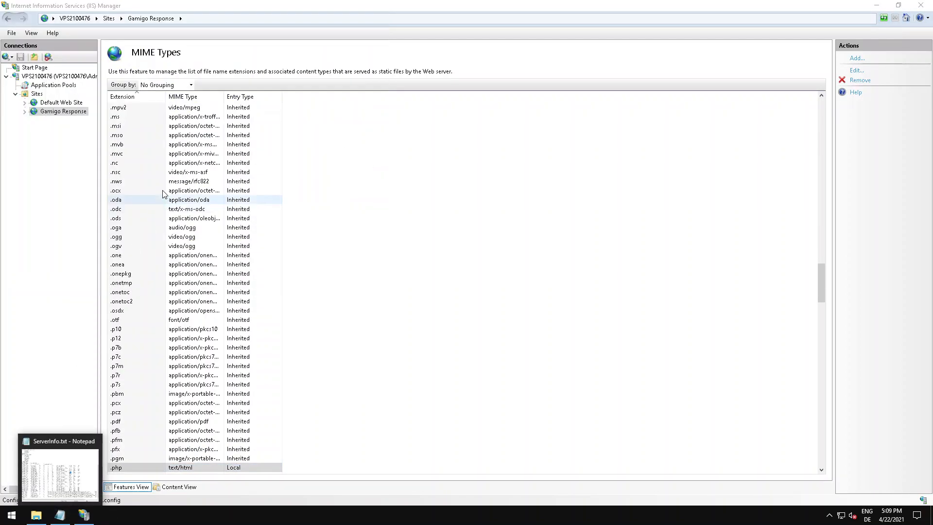
pyautogui.scroll(18, 155, 209)
pyautogui.scroll(20, 153, 224)
# Launch Internet Explorer and accept the recommended security, privacy and compatibility settings.
pyautogui.click(10, 518)
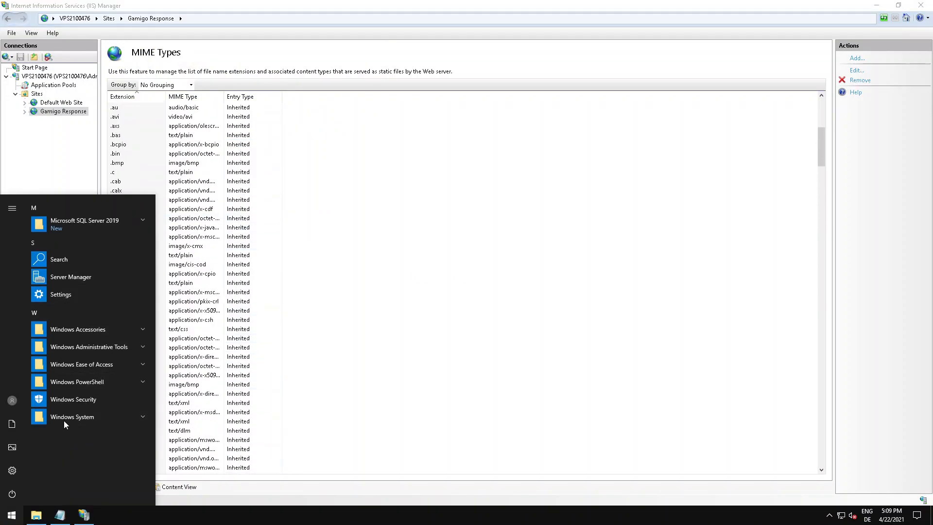
pyautogui.press('Escape')
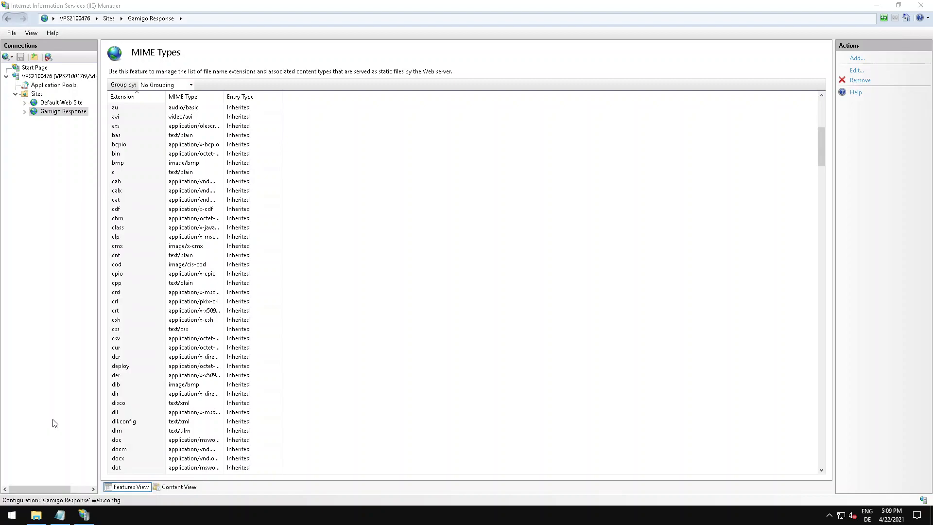
pyautogui.press('super')
pyautogui.write('internet')
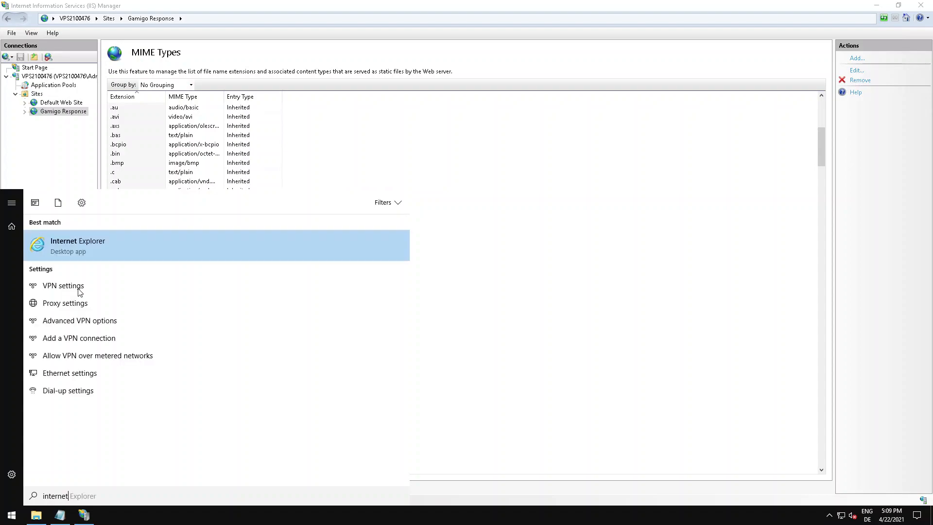
pyautogui.click(86, 245)
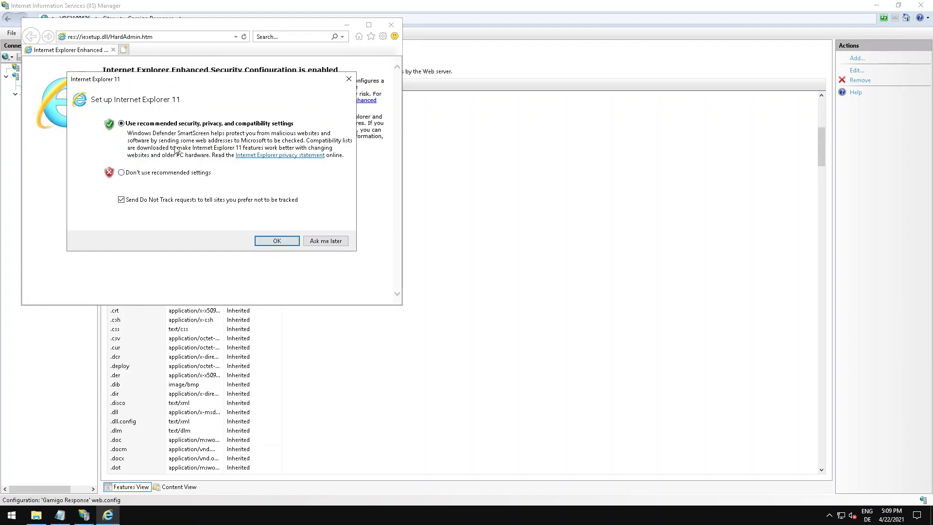
pyautogui.click(276, 243)
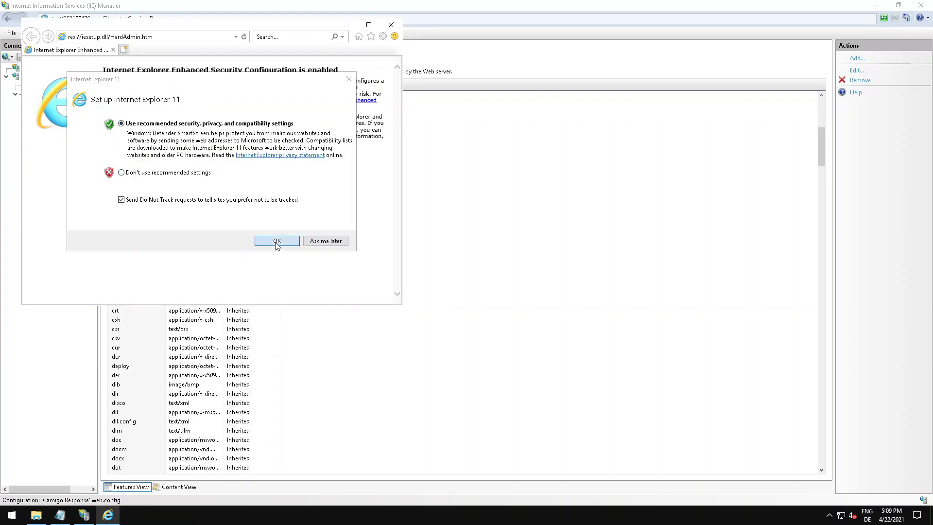
# Try to open 127.0.0.1:58492/GR.php without the http prefix and dismiss the blocked-content dialog.
pyautogui.click(115, 39)
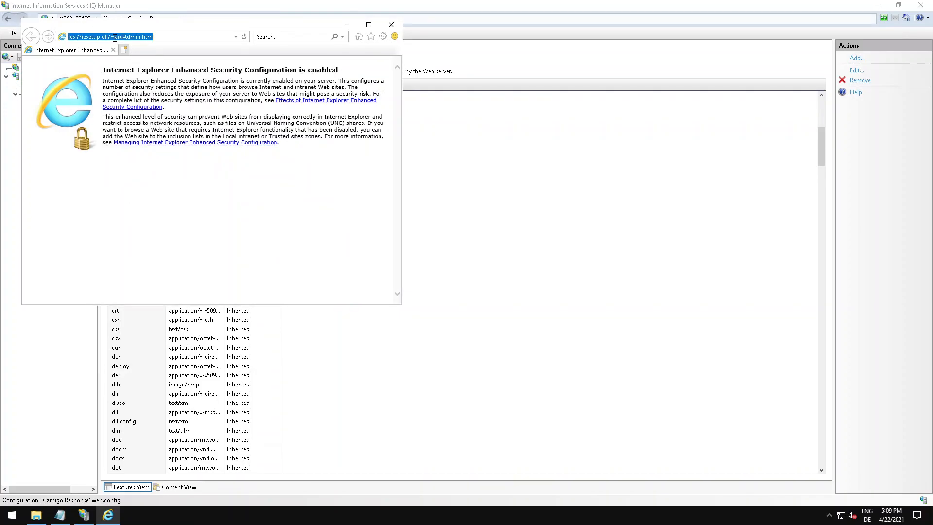
pyautogui.write('10.0.')
pyautogui.press('BackSpace')
pyautogui.press('BackSpace')
pyautogui.press('BackSpace')
pyautogui.press('BackSpace')
pyautogui.write('27.0.0.1:58492/GR.php')
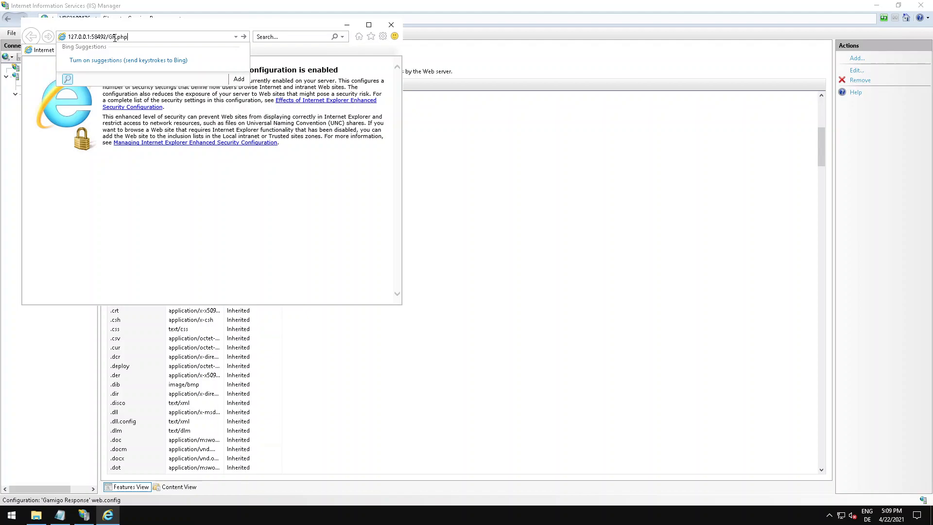
pyautogui.press('Return')
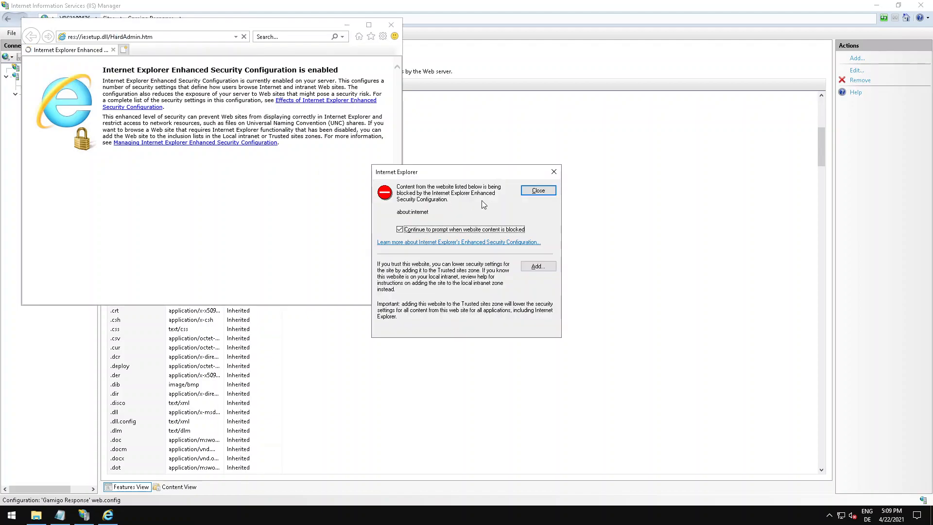
pyautogui.click(540, 190)
pyautogui.click(117, 36)
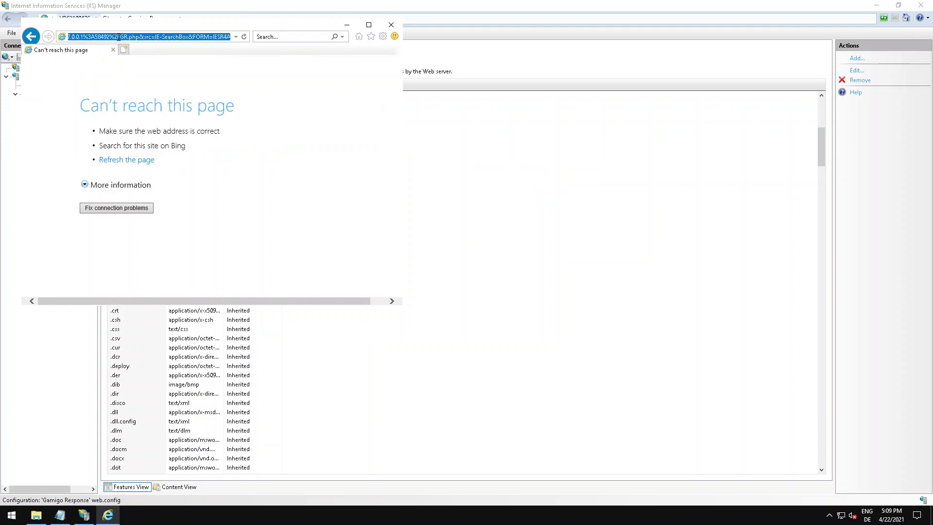
pyautogui.write('http://127.0.0.1:58492/')
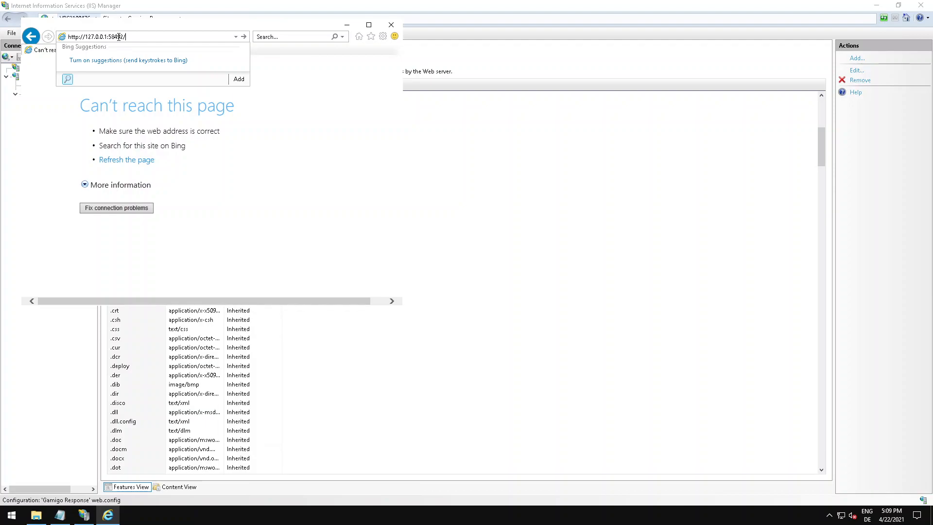
pyautogui.write('php')
pyautogui.press('Return')
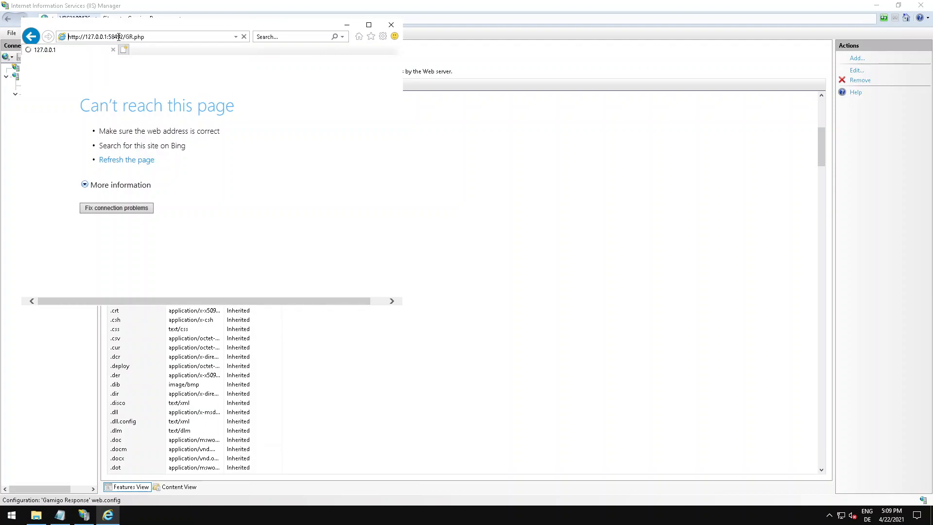
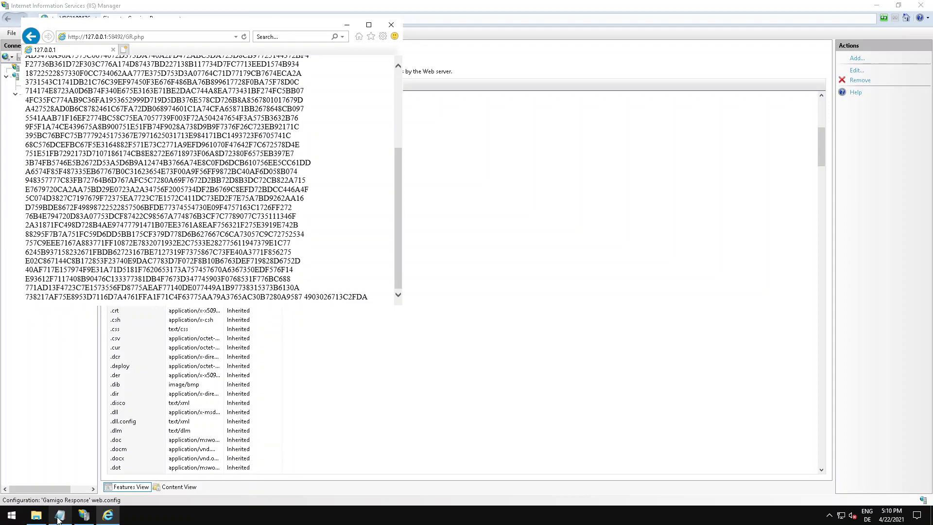
# Open GR.php from the Gamigo Response folder in Notepad to compare its contents with the browser output.
pyautogui.click(60, 516)
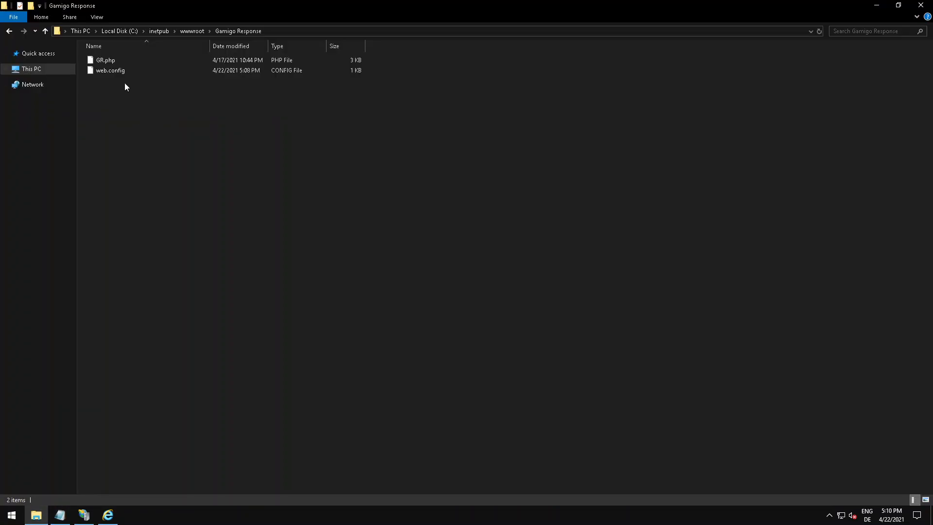
pyautogui.doubleClick(106, 61)
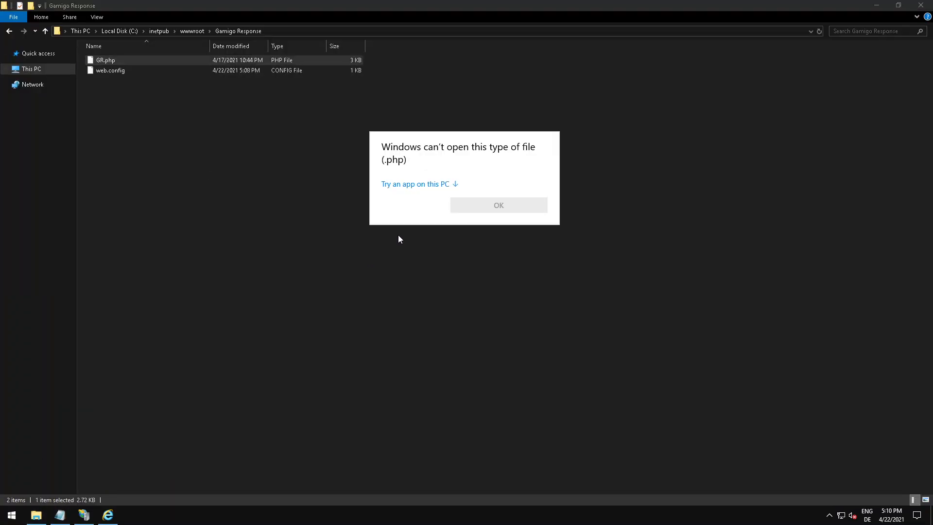
pyautogui.click(412, 183)
pyautogui.doubleClick(424, 197)
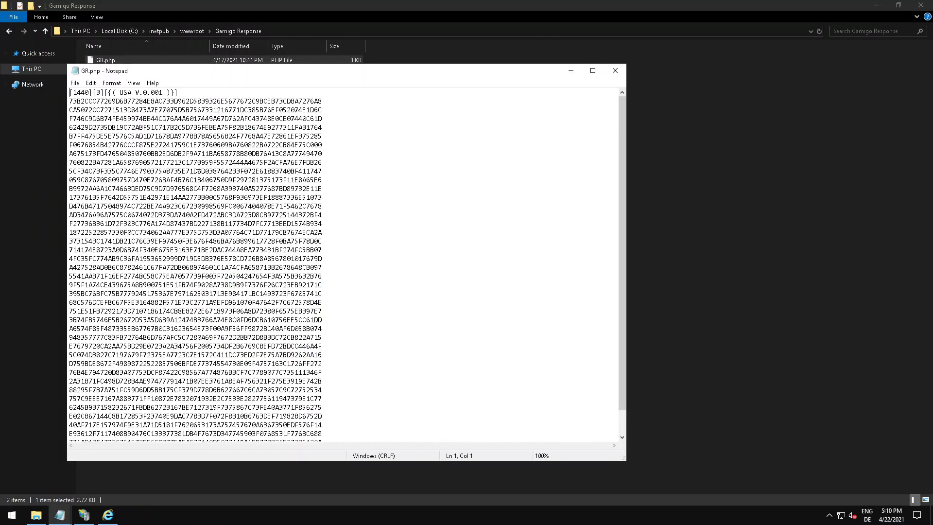
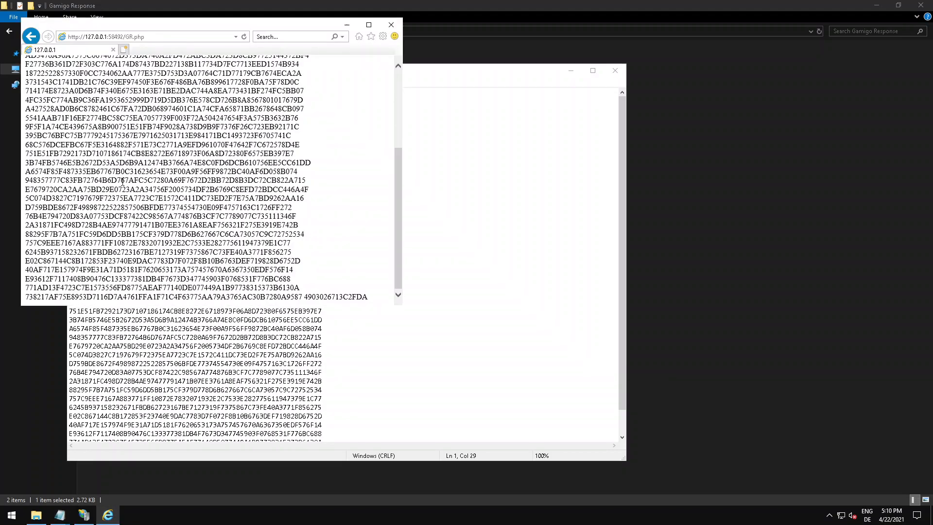
# Compare the start of the GR.php browser output with the file's text, and close Notepad and the browser.
pyautogui.scroll(5, 121, 181)
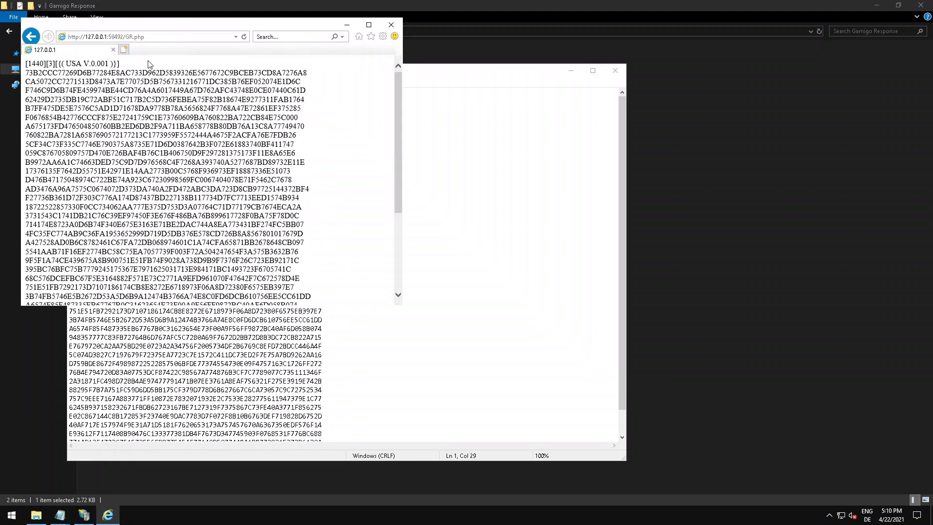
pyautogui.click(121, 36)
pyautogui.press('End')
pyautogui.moveTo(143, 73); pyautogui.dragTo(295, 66)
pyautogui.click(287, 71)
pyautogui.click(614, 70)
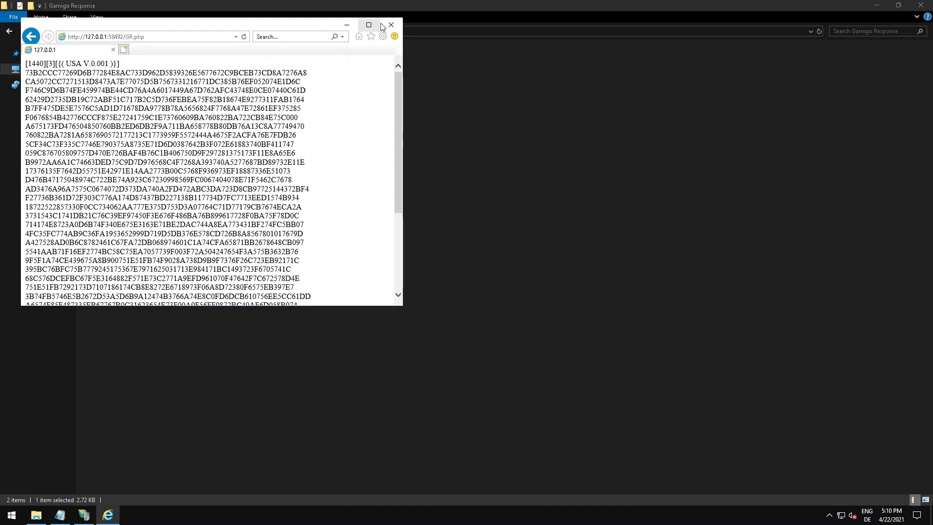
pyautogui.click(391, 24)
pyautogui.click(219, 243)
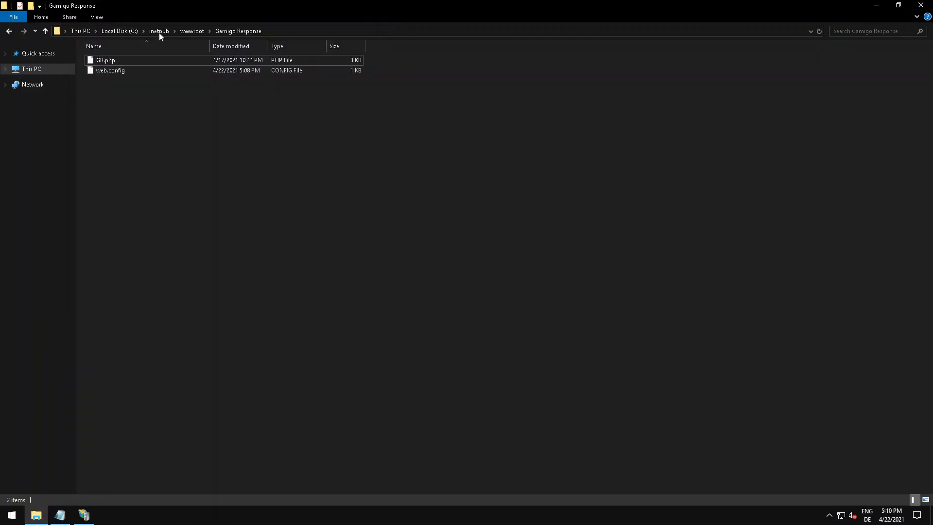
# Run SSMS-Setup-ENU.exe from the Documents folder and start installing SQL Server Management Studio to the default location.
pyautogui.click(47, 70)
pyautogui.click(396, 72)
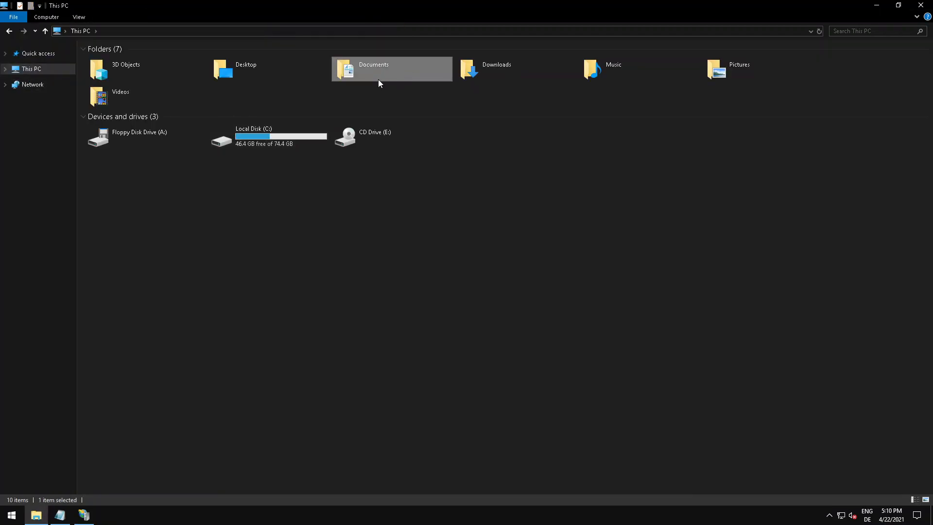
pyautogui.doubleClick(396, 72)
pyautogui.click(130, 121)
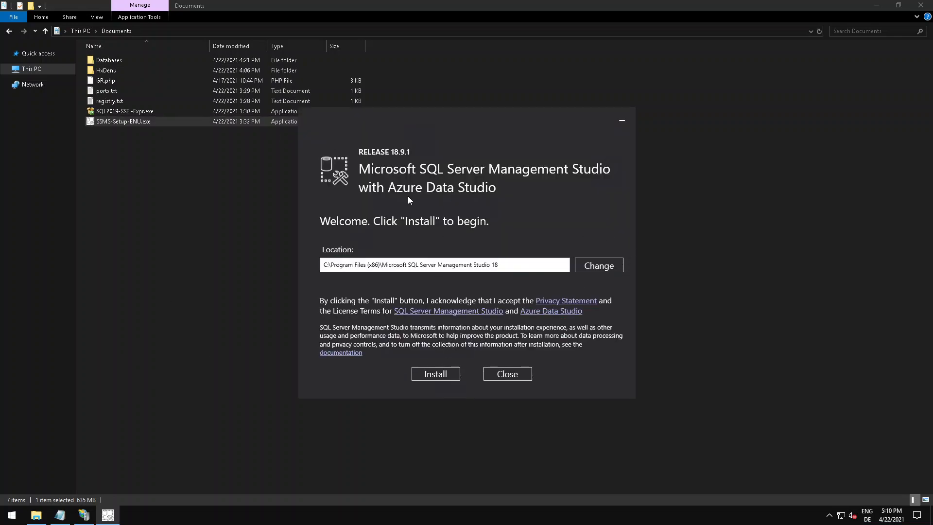
pyautogui.click(435, 375)
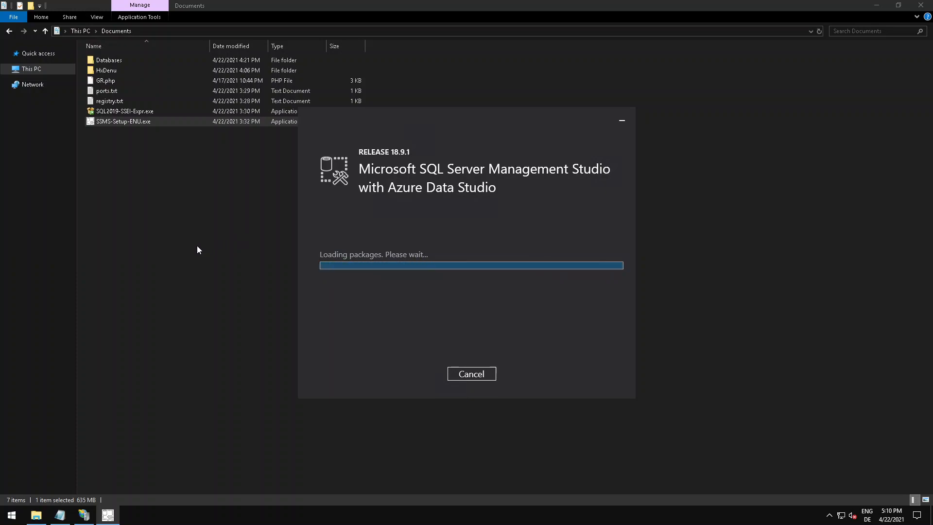
pyautogui.click(154, 191)
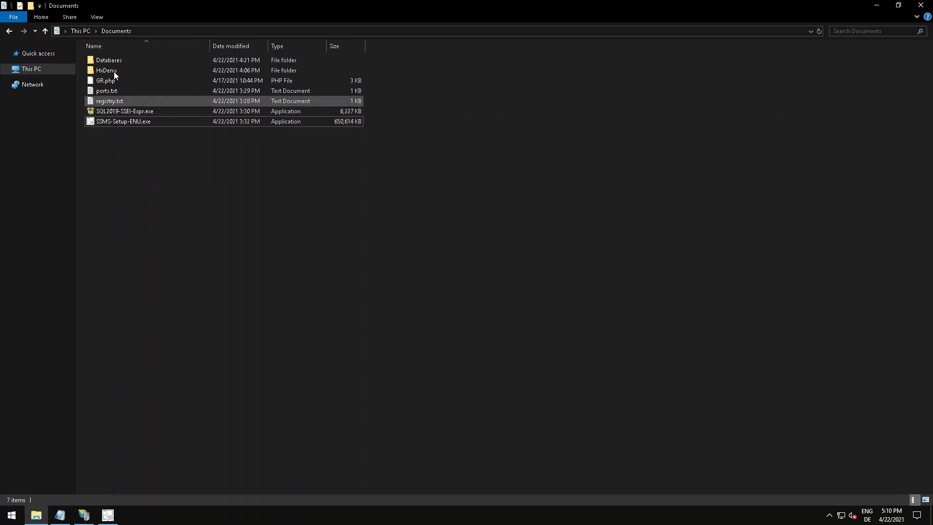
pyautogui.click(108, 515)
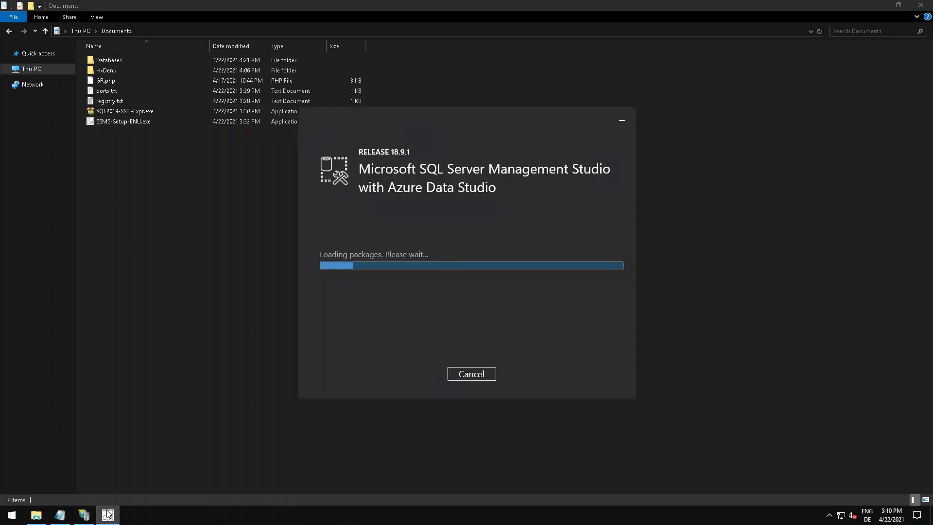
# Launch HxD from the HxDenu folder in Documents and open C:\fiestaonline\Login\3LoginServer2.exe in it.
pyautogui.doubleClick(115, 70)
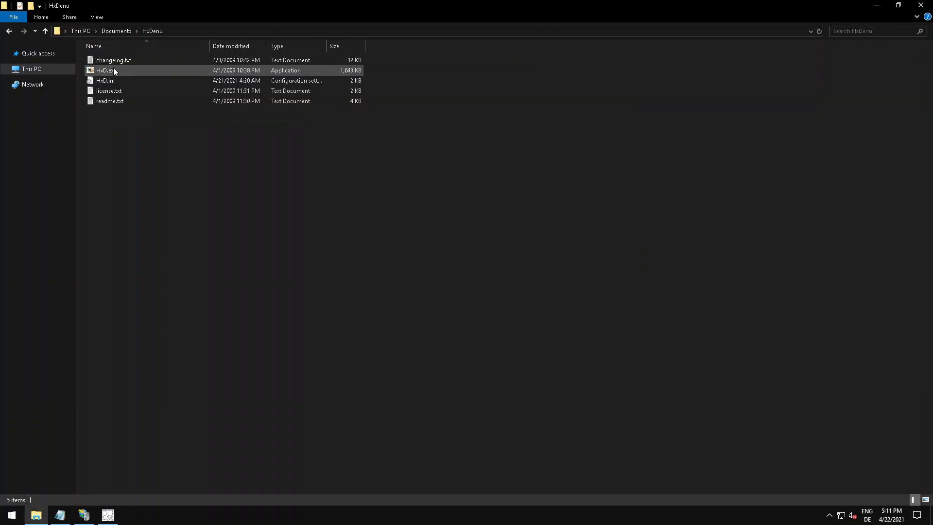
pyautogui.doubleClick(113, 70)
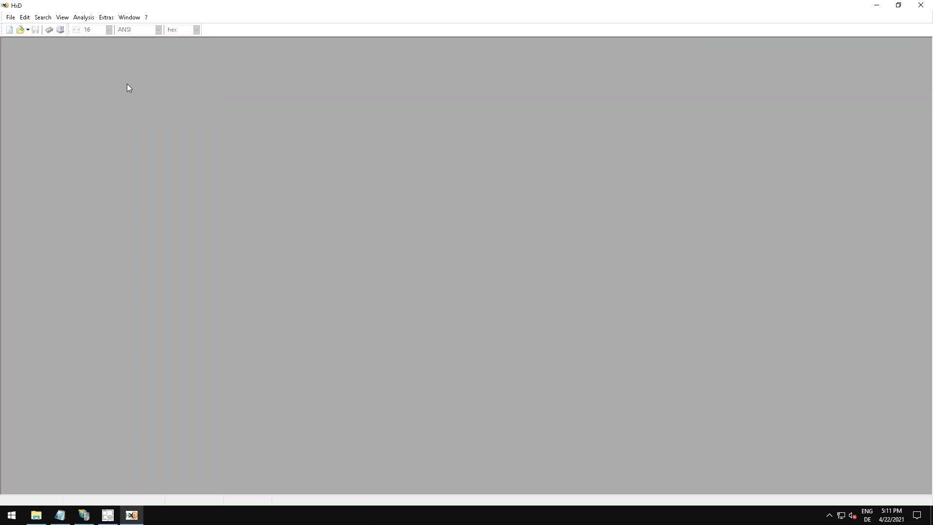
pyautogui.click(20, 30)
pyautogui.click(355, 239)
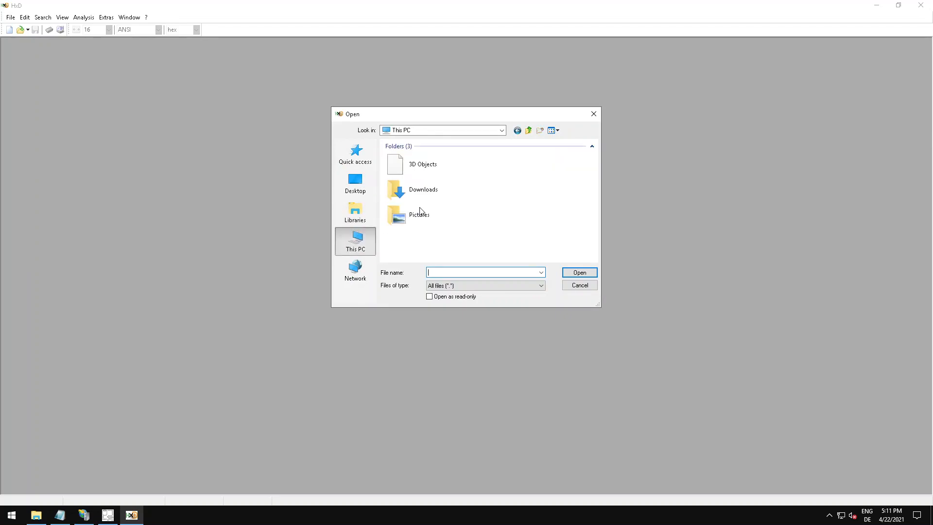
pyautogui.scroll(-1, 418, 227)
pyautogui.scroll(-3, 422, 233)
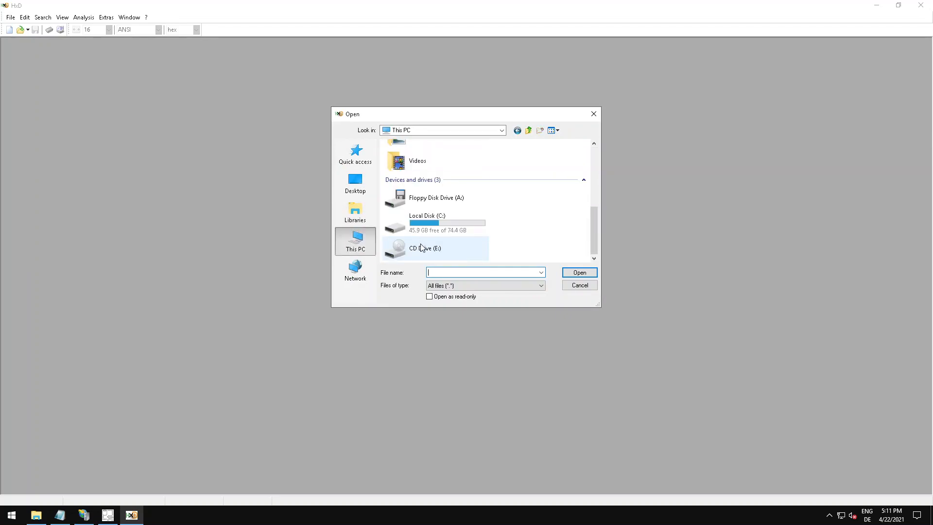
pyautogui.doubleClick(416, 221)
pyautogui.doubleClick(403, 156)
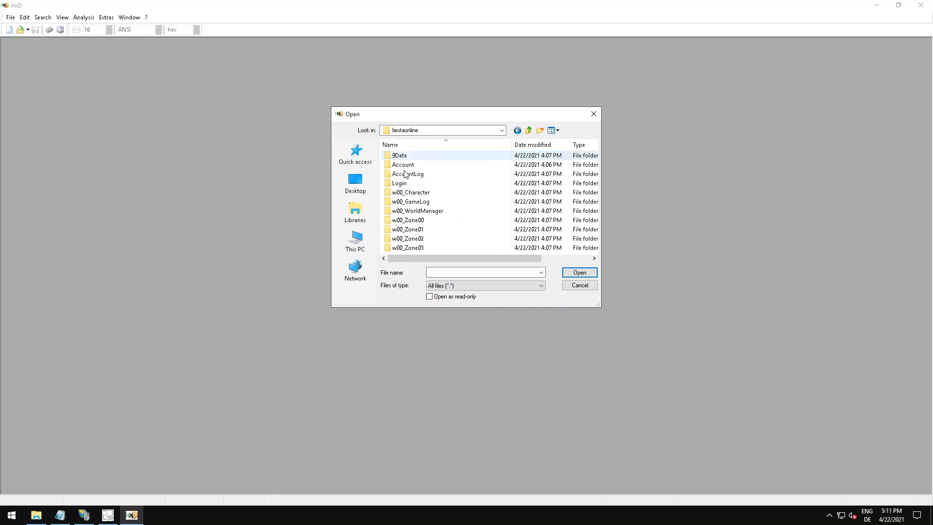
pyautogui.doubleClick(407, 183)
pyautogui.doubleClick(397, 156)
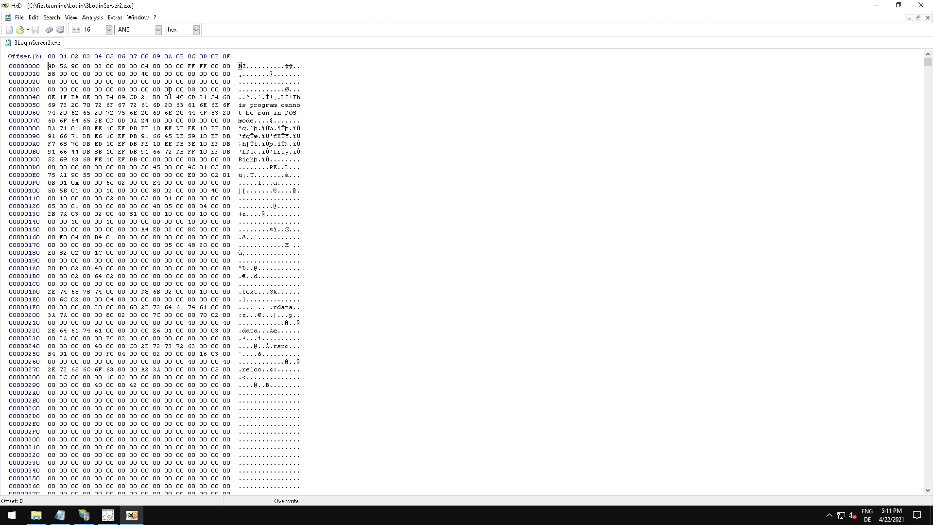
# Search 3LoginServer2.exe forward for the text string "US", repeating the search to reach the "US - 2015" version text.
pyautogui.click(54, 18)
pyautogui.click(54, 29)
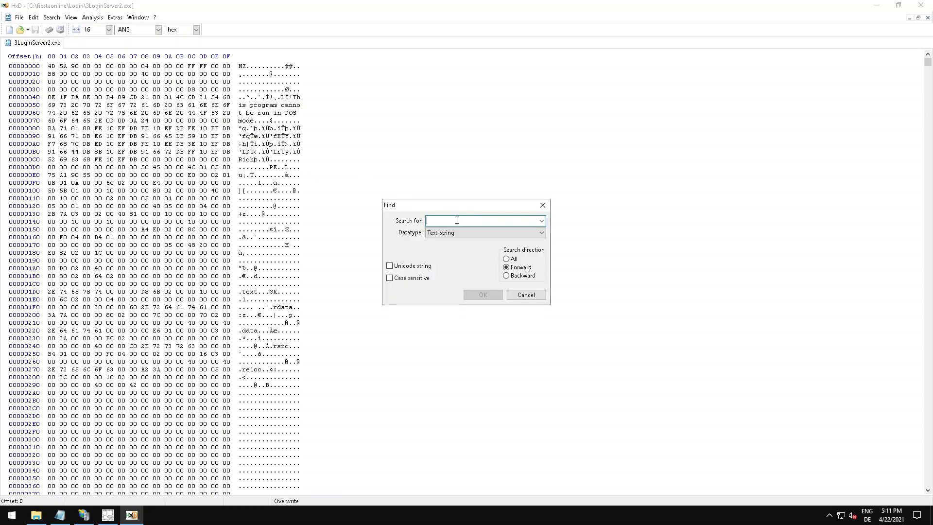
pyautogui.write('US')
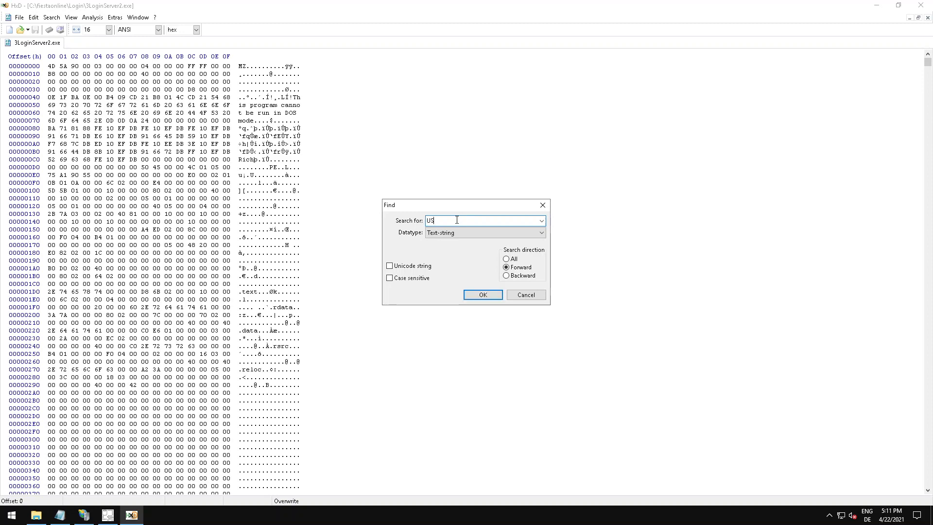
pyautogui.click(483, 294)
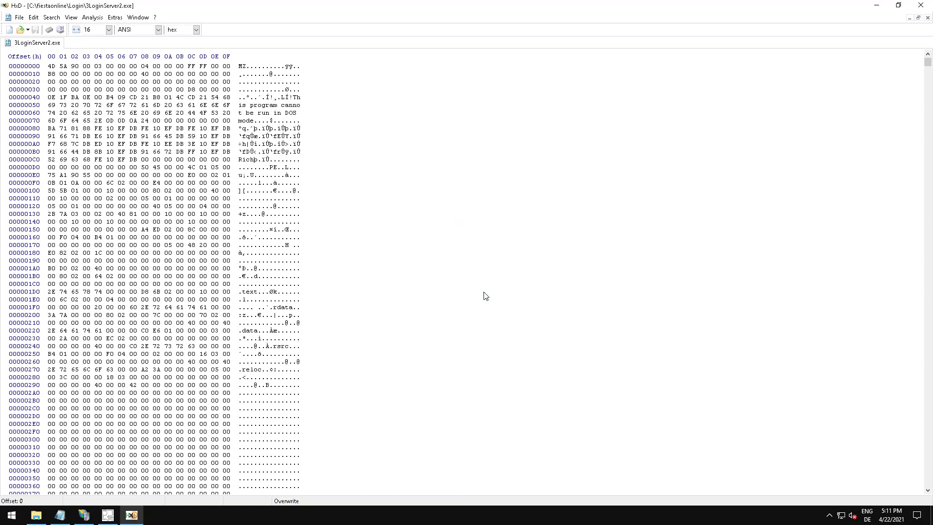
pyautogui.click(52, 17)
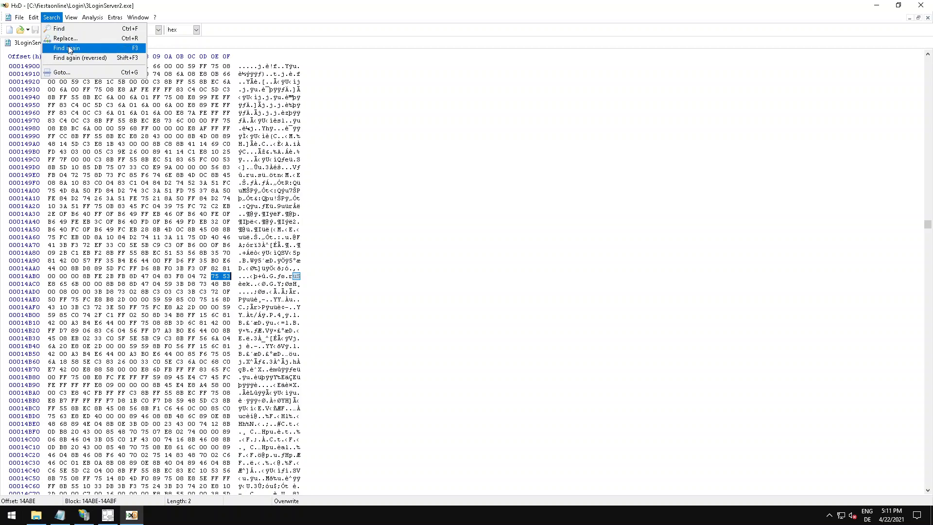
pyautogui.click(70, 49)
pyautogui.moveTo(286, 276); pyautogui.dragTo(293, 276)
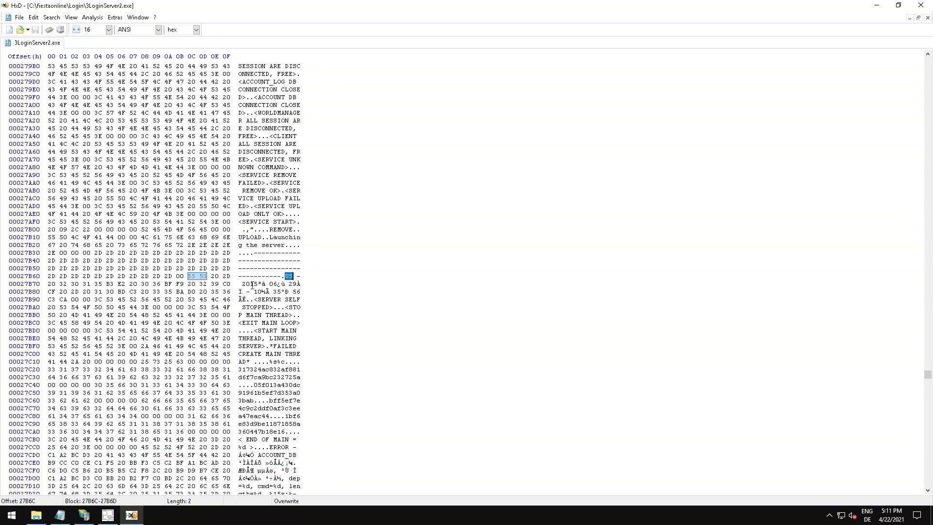
# Highlight the 32-character hash string starting at offset 27C20, below the "US - 2015" version text.
pyautogui.click(273, 307)
pyautogui.moveTo(240, 370); pyautogui.dragTo(301, 377)
pyautogui.click(259, 376)
pyautogui.moveTo(241, 371); pyautogui.dragTo(301, 376)
pyautogui.click(290, 376)
pyautogui.moveTo(239, 370); pyautogui.dragTo(301, 376)
pyautogui.click(302, 376)
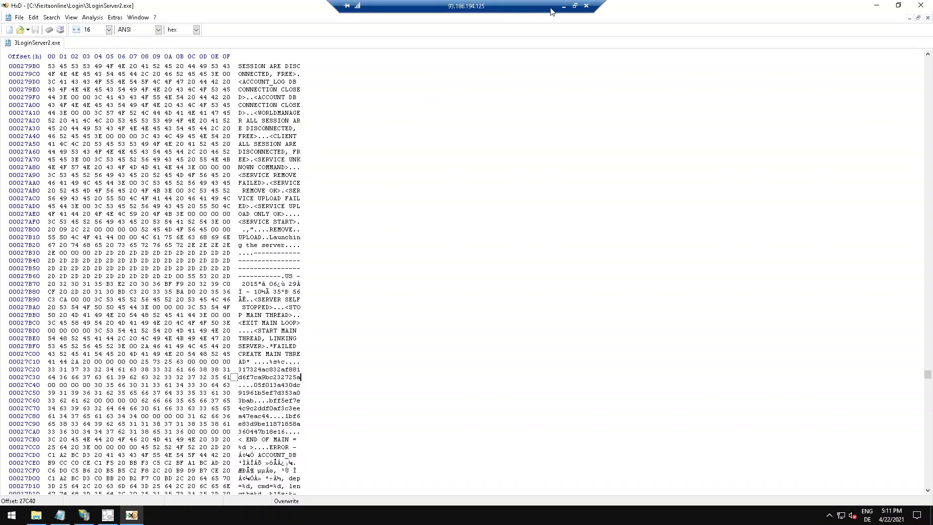
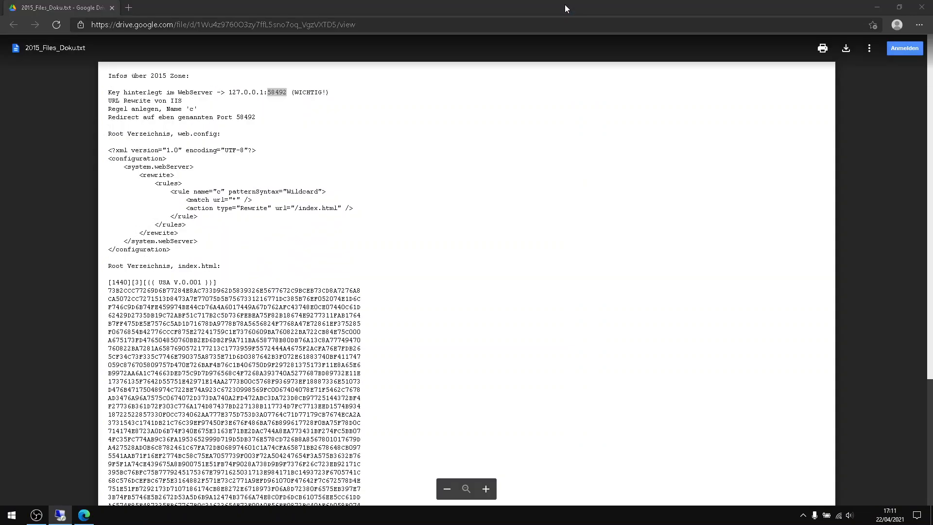
# Open the website md5hashgenerator.com in the browser in place of the 2015_Files_Doku.txt page.
pyautogui.click(131, 31)
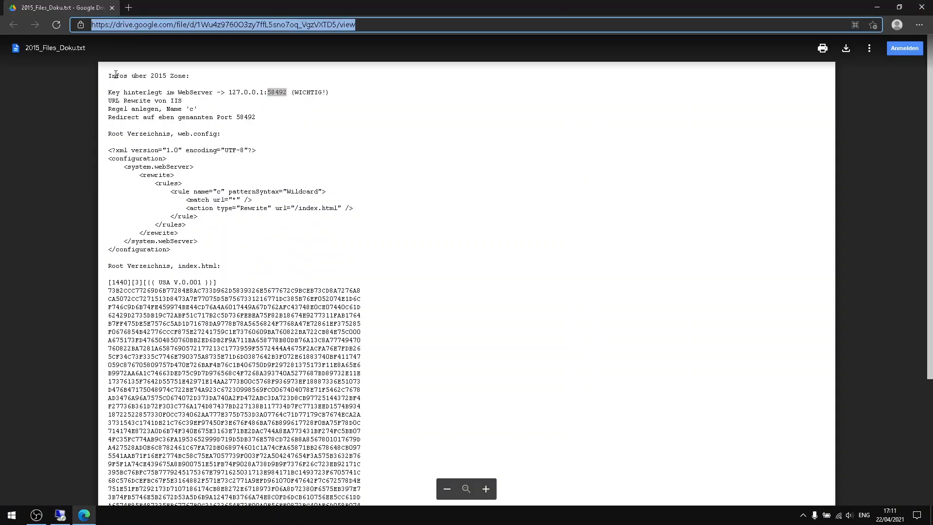
pyautogui.write('md5has')
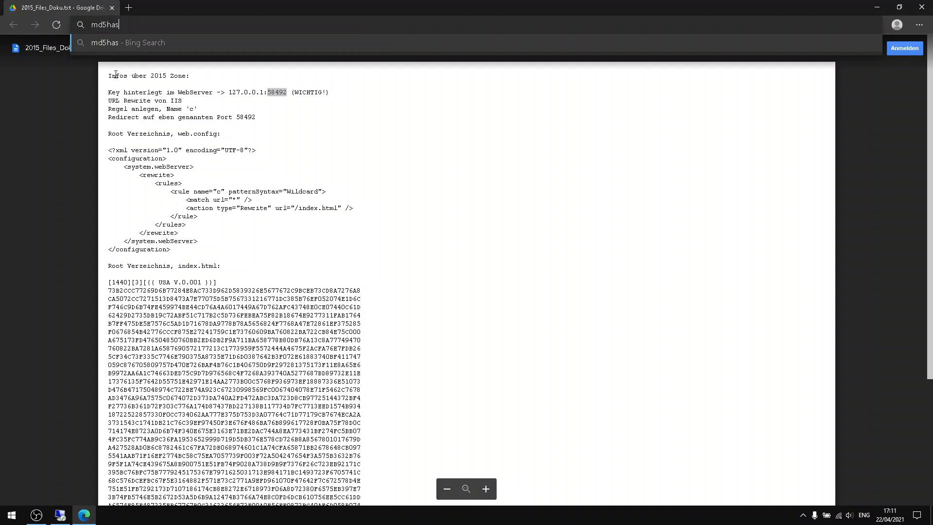
pyautogui.write('hgenerator.com')
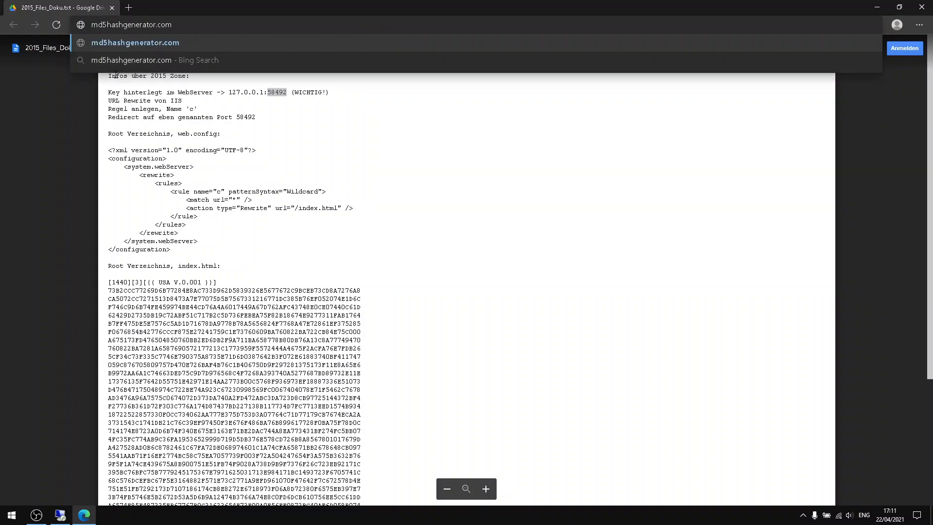
pyautogui.press('Return')
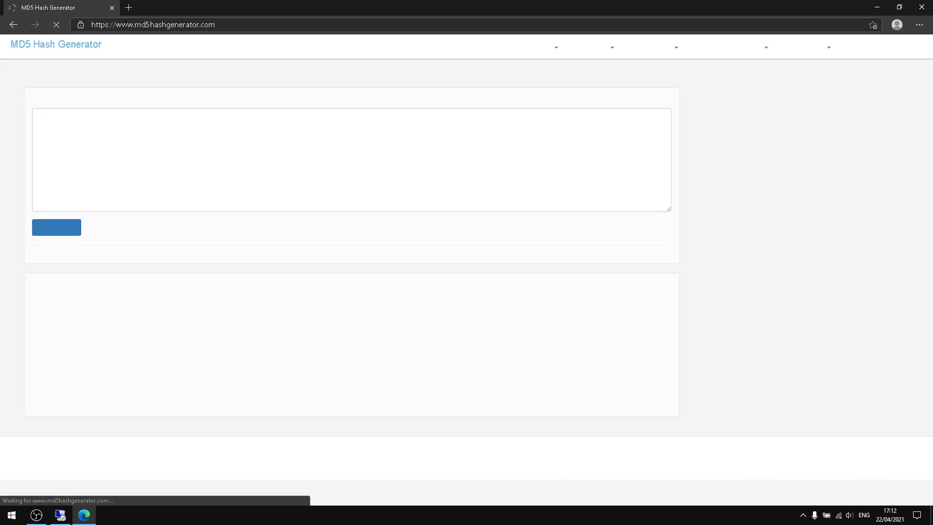
# Generate the MD5 hash of the remote server's IP address, 93.186.194.125, with the online hash generator.
pyautogui.click(60, 514)
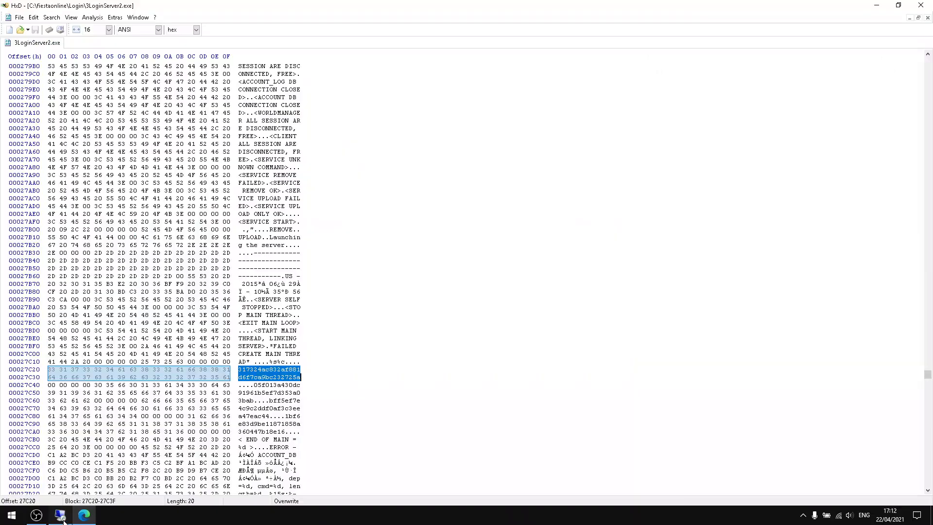
pyautogui.click(564, 7)
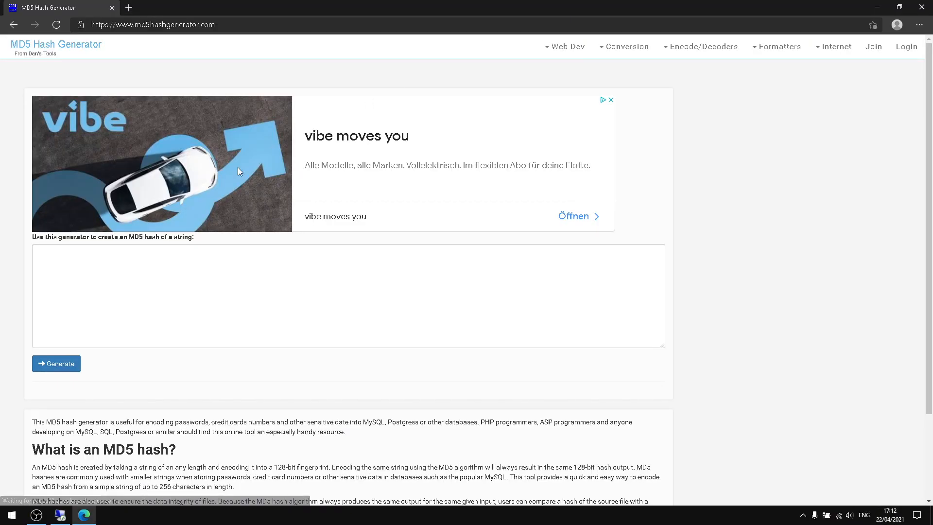
pyautogui.moveTo(60, 515)
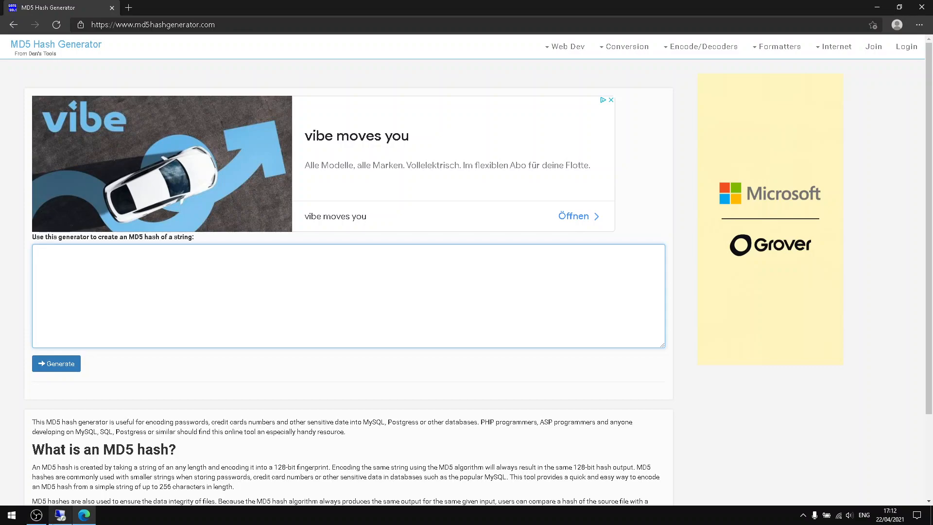
pyautogui.write('93.186.')
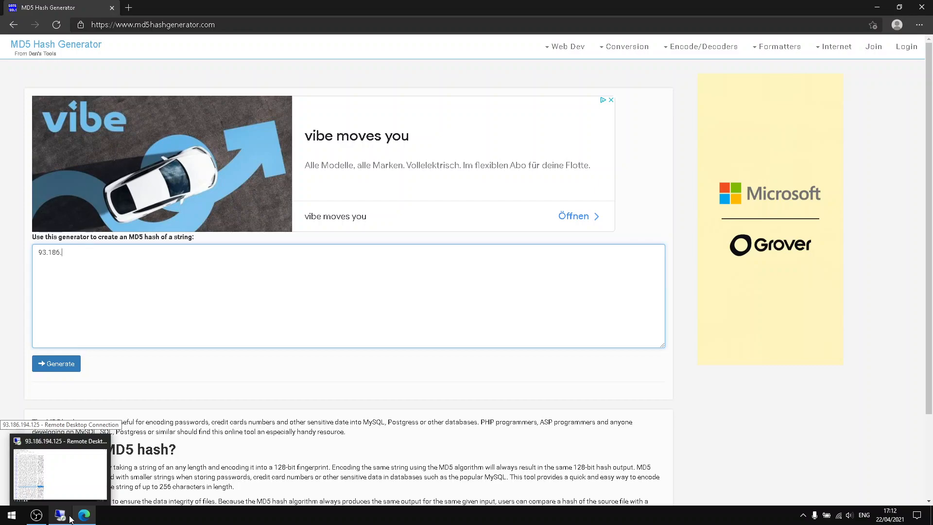
pyautogui.write('94.125')
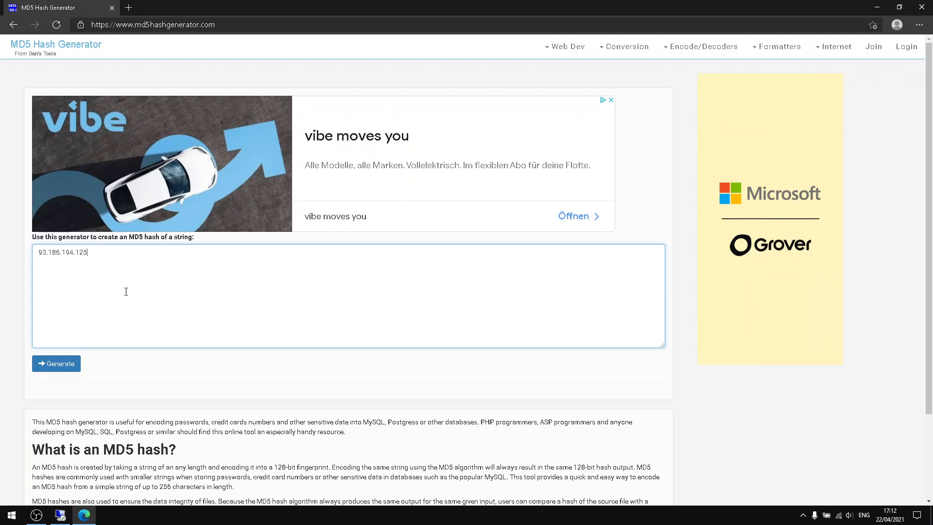
pyautogui.click(55, 363)
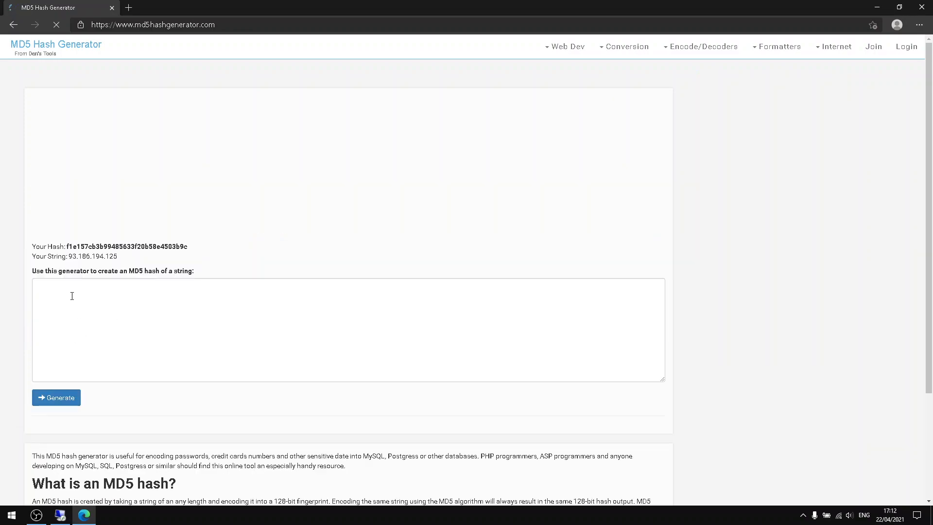
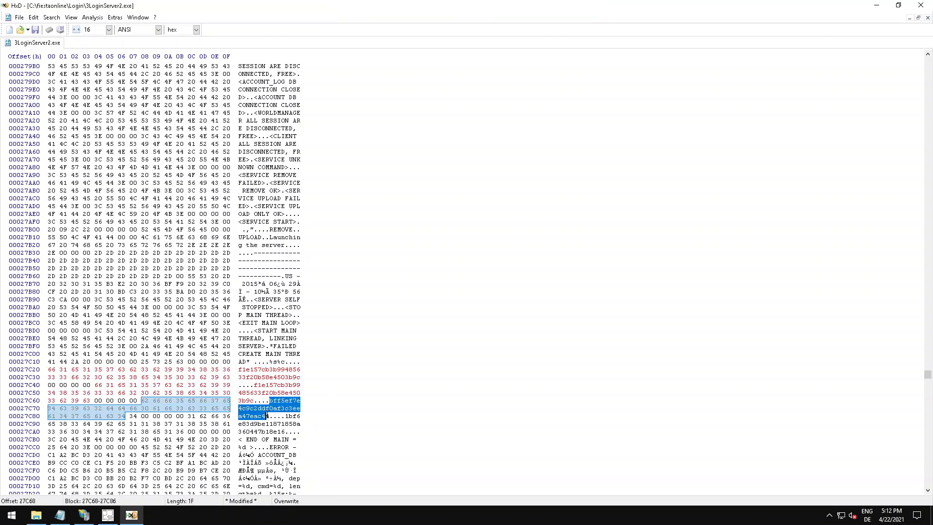
# Overwrite the hash starting with bff5ef7e in 3LoginServer2.exe with the server IP's MD5 hash, f1e157cb3b99485633f20b58e4503b9c.
pyautogui.write('f1e157cb3b99485633f20b58e4503b9c')
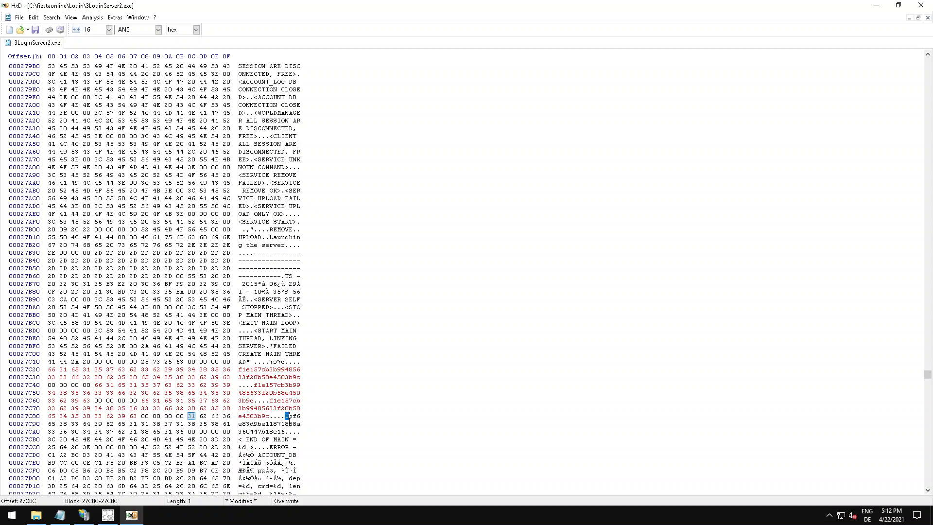
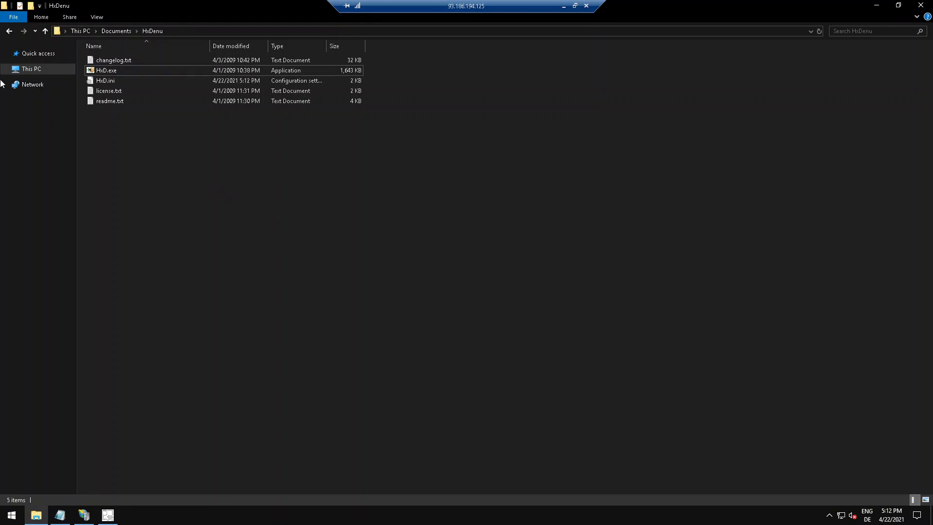
# Delete the backup file 3LoginServer2.exe.bak from the C:\fiestaonline\Login folder.
pyautogui.click(34, 69)
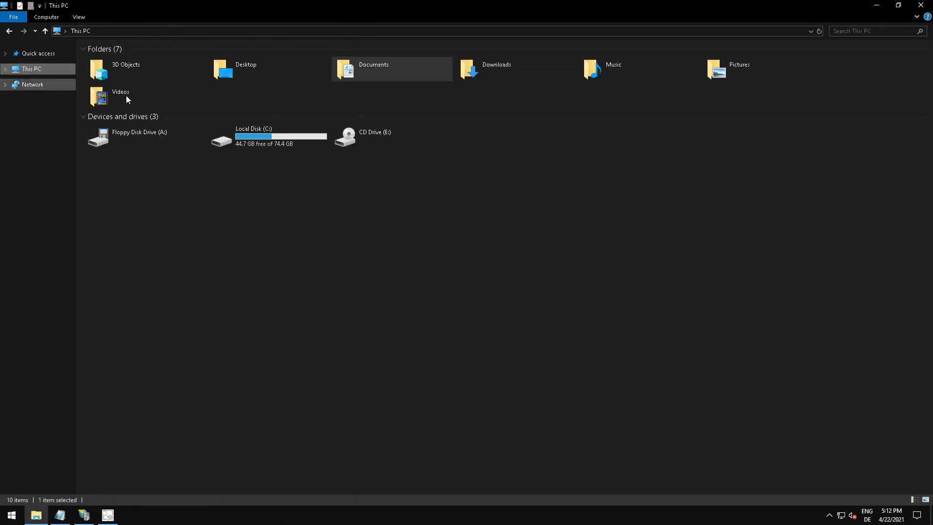
pyautogui.doubleClick(249, 136)
pyautogui.doubleClick(110, 61)
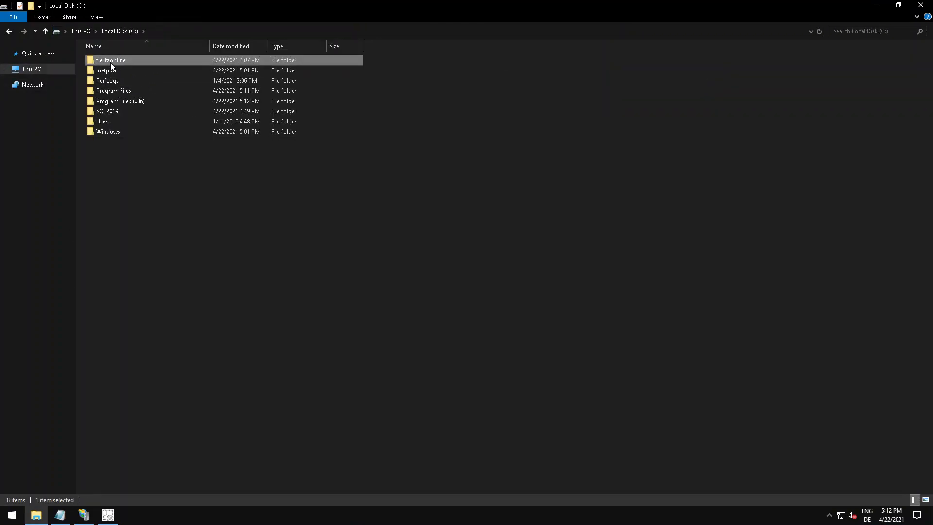
pyautogui.doubleClick(108, 88)
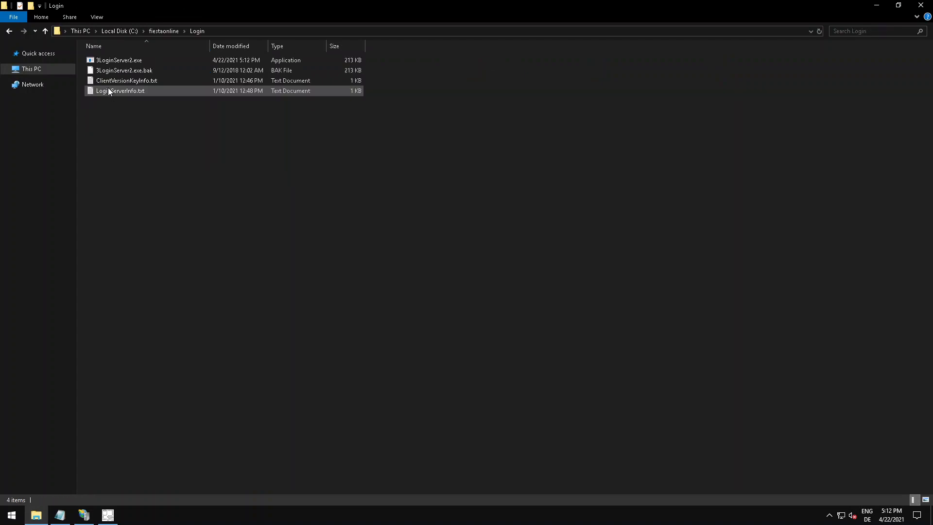
pyautogui.click(122, 70)
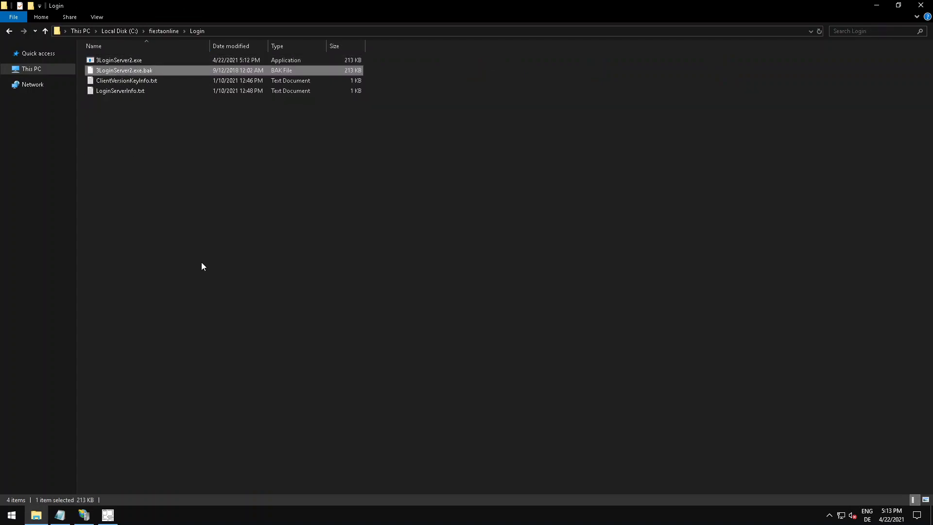
pyautogui.press('Delete')
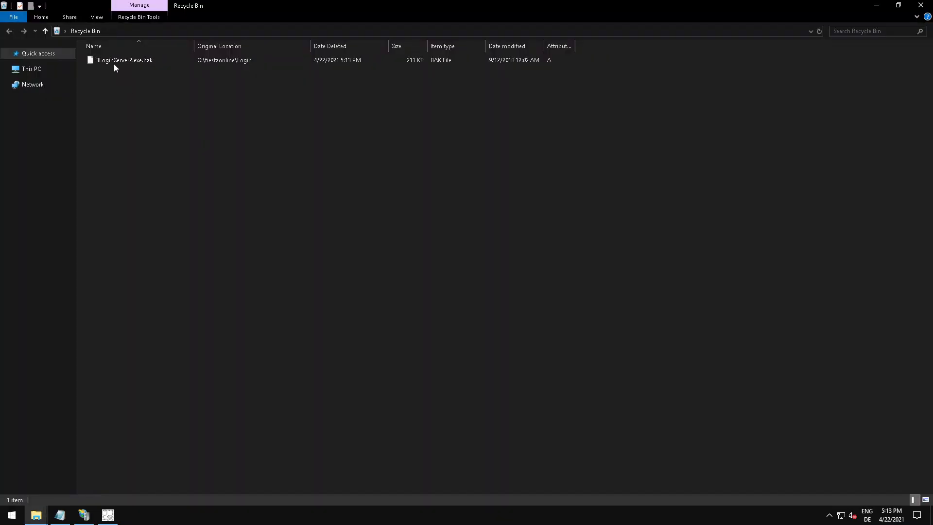
# Permanently remove 3LoginServer2.exe.bak from the Recycle Bin and close the Recycle Bin window.
pyautogui.click(114, 62)
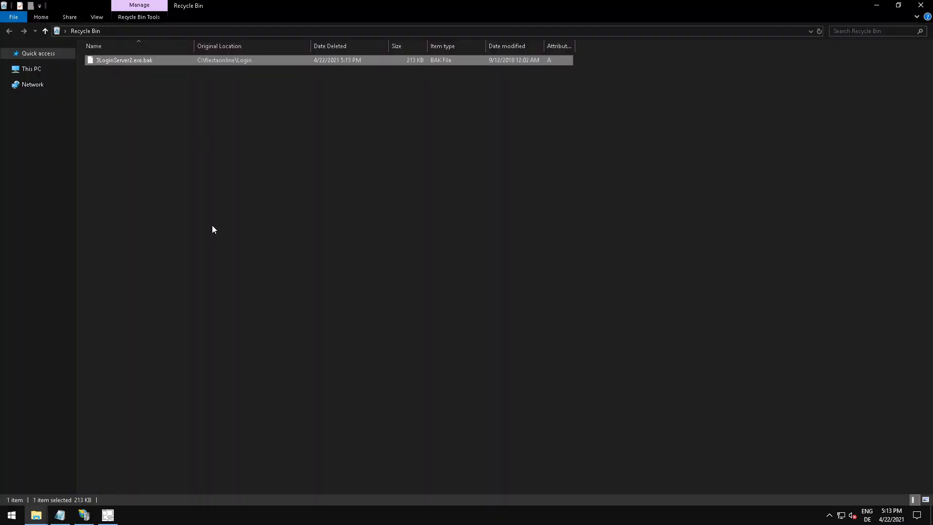
pyautogui.press('Delete')
pyautogui.click(501, 299)
pyautogui.click(920, 6)
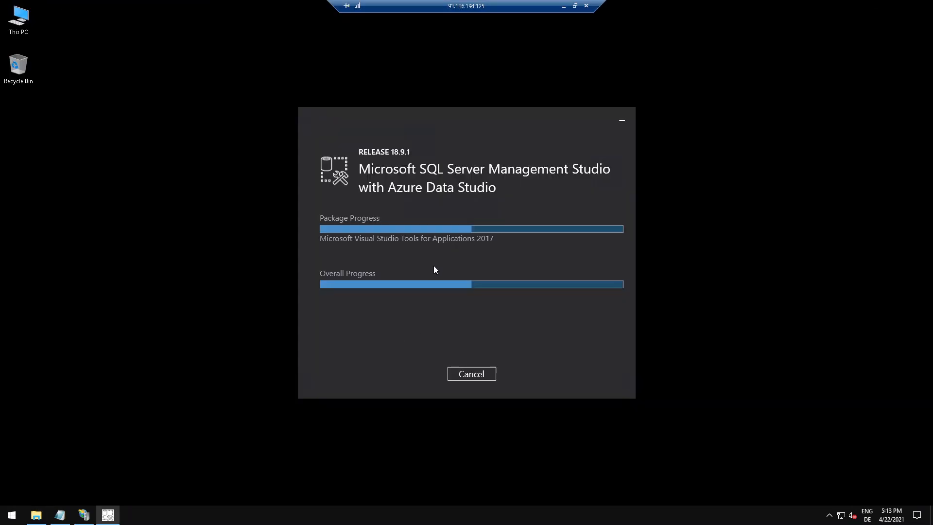
# Look over the setup files in the Documents folder, including ports.txt, registry.txt and SQL2019-SSEI-Expr.exe.
pyautogui.click(36, 514)
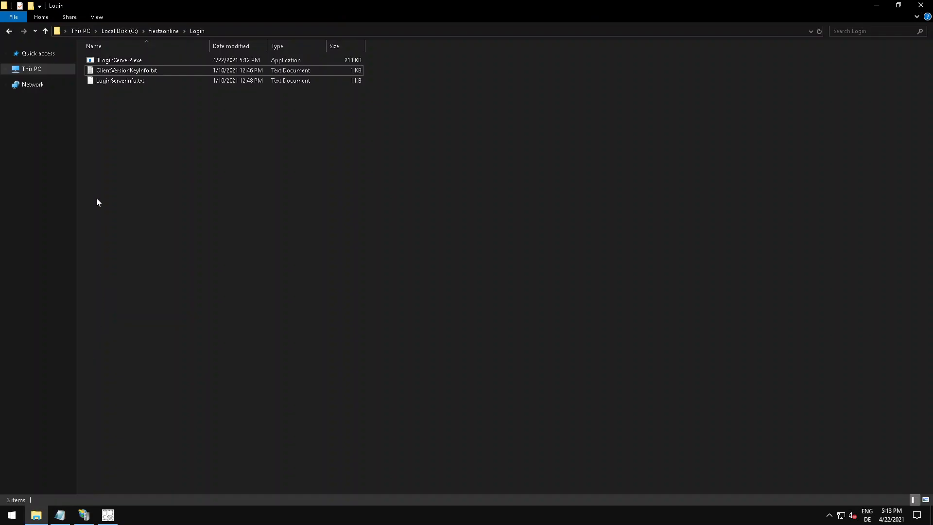
pyautogui.click(62, 69)
pyautogui.doubleClick(246, 137)
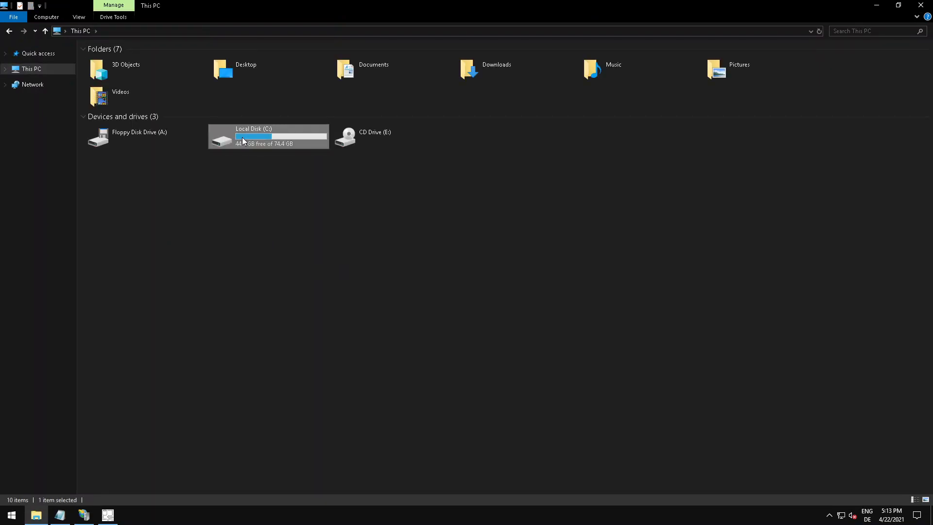
pyautogui.click(38, 69)
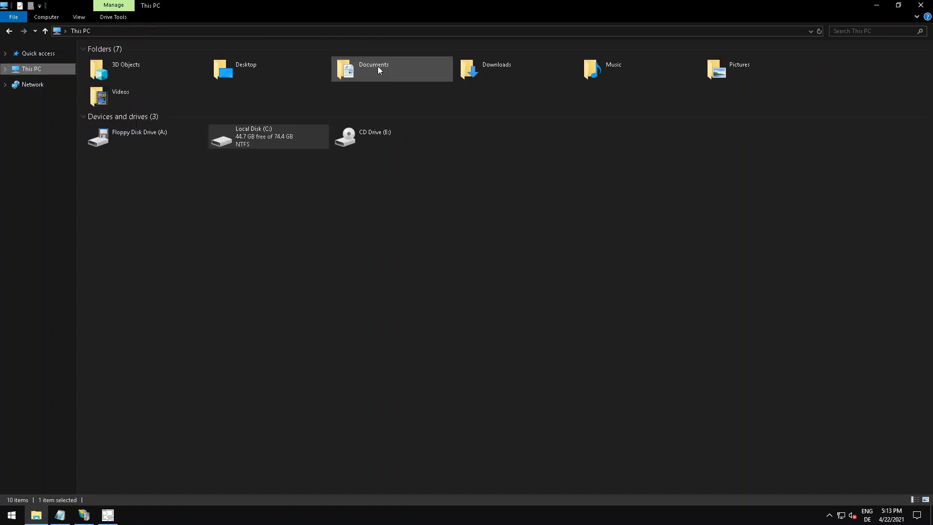
pyautogui.doubleClick(367, 65)
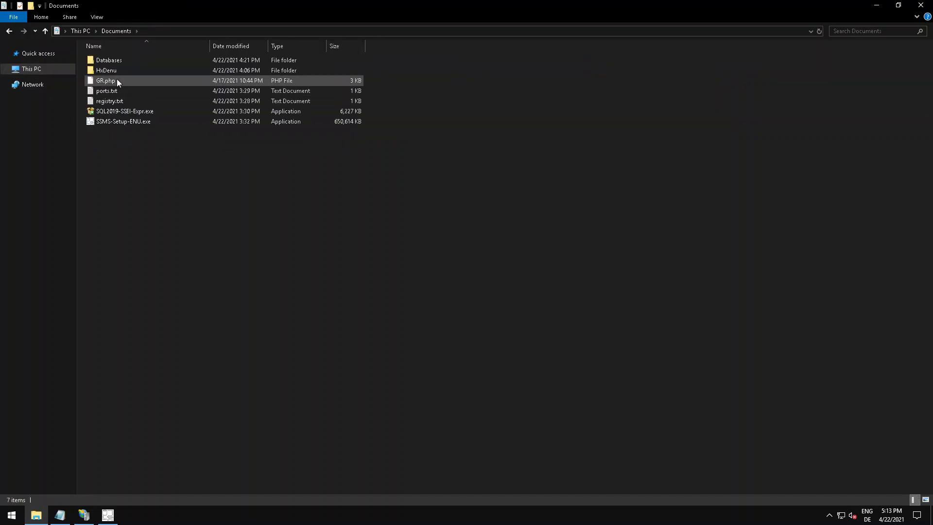
pyautogui.click(118, 91)
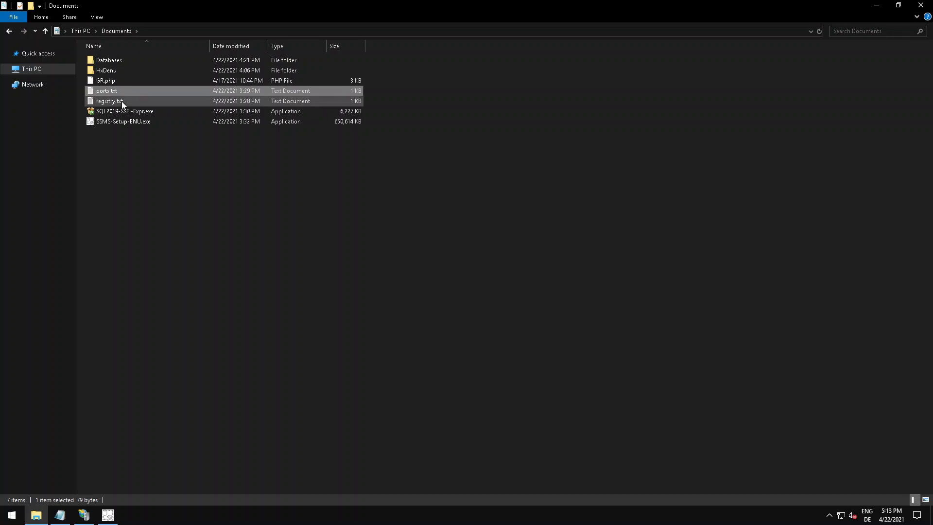
pyautogui.click(121, 103)
pyautogui.click(126, 111)
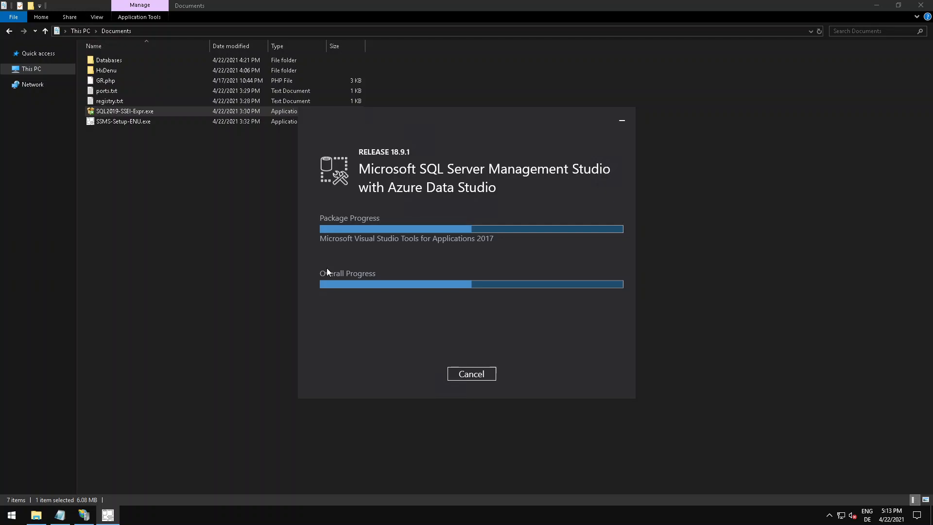
# Open ServerInfo.txt from the C:\fiestaonline\9Data\ServerInfo folder.
pyautogui.click(56, 67)
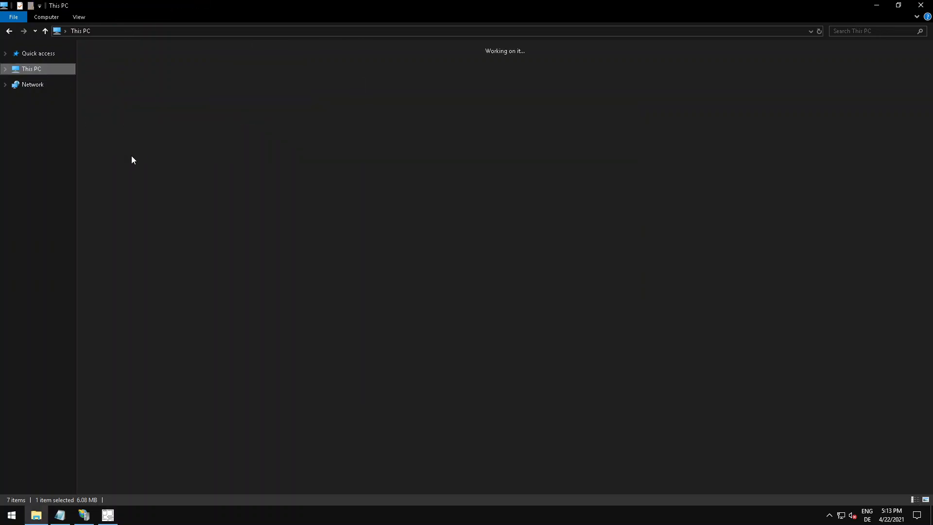
pyautogui.click(218, 135)
pyautogui.doubleClick(218, 132)
pyautogui.doubleClick(112, 60)
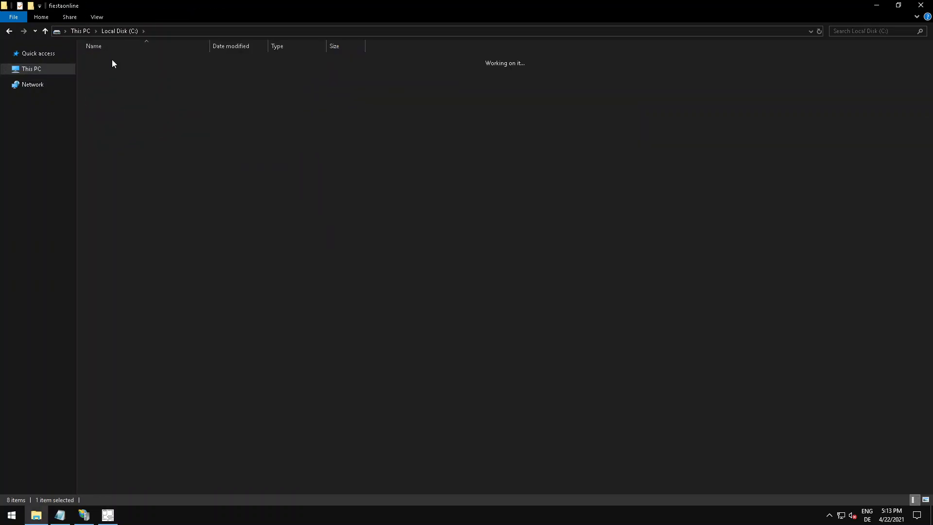
pyautogui.doubleClick(112, 59)
pyautogui.doubleClick(112, 60)
pyautogui.doubleClick(112, 71)
# Examine the full SQL Server connection string on the Account ODBC_INFO line of ServerInfo.txt.
pyautogui.scroll(-5, 348, 251)
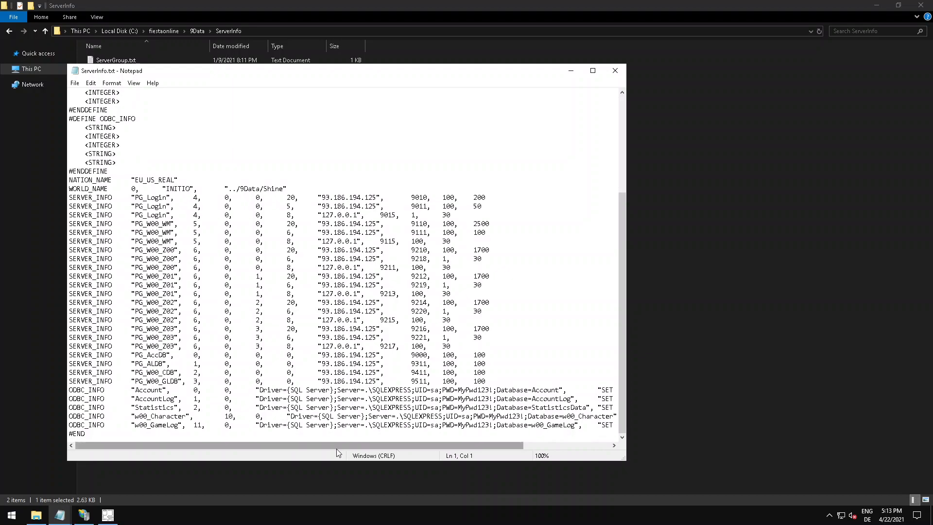
pyautogui.moveTo(346, 447); pyautogui.dragTo(433, 448)
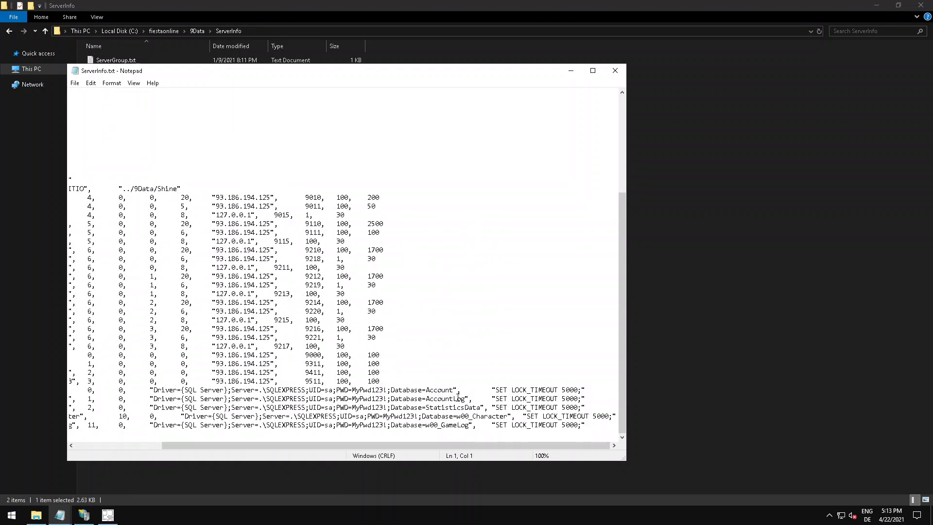
pyautogui.moveTo(454, 392); pyautogui.dragTo(154, 390)
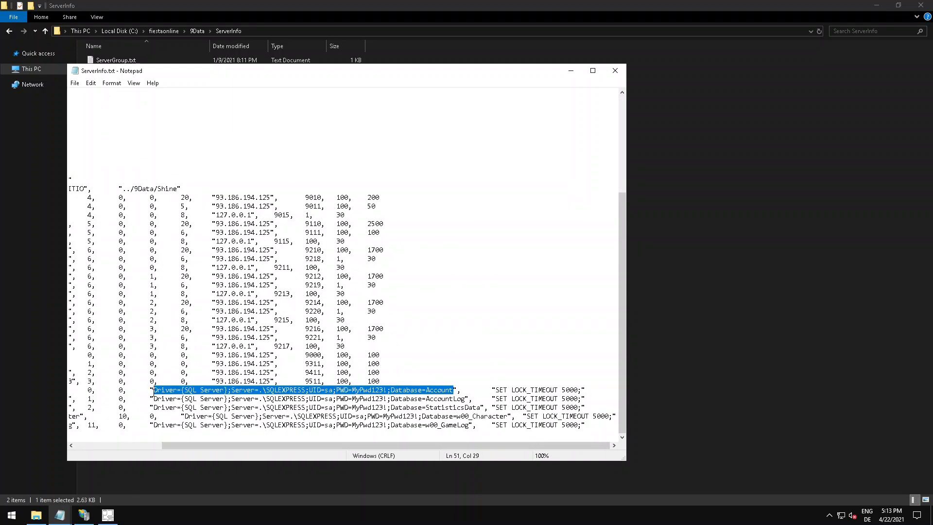
pyautogui.moveTo(255, 445); pyautogui.dragTo(109, 445)
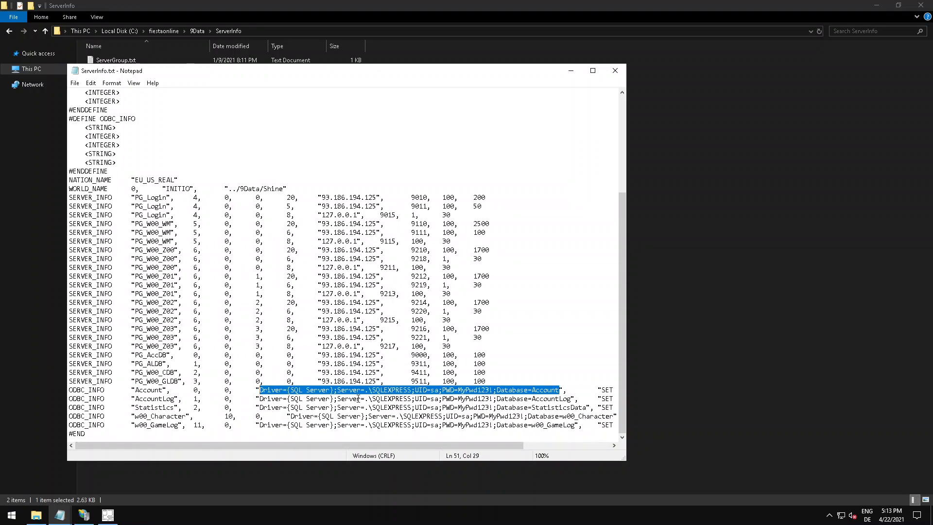
# Examine the Server and UID values in the Account connection string.
pyautogui.click(469, 390)
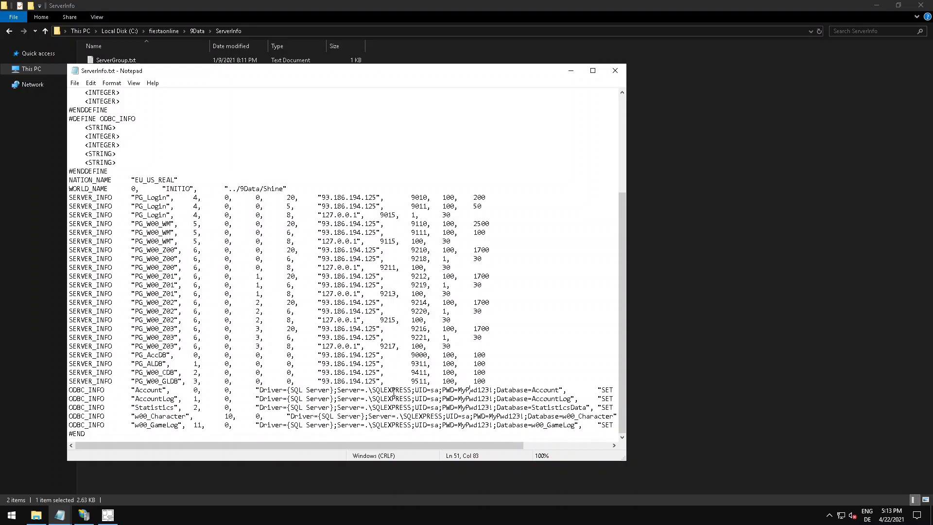
pyautogui.moveTo(413, 390)
pyautogui.mouseDown()
pyautogui.moveTo(366, 390)
pyautogui.moveTo(411, 390)
pyautogui.mouseUp()
pyautogui.click(365, 390)
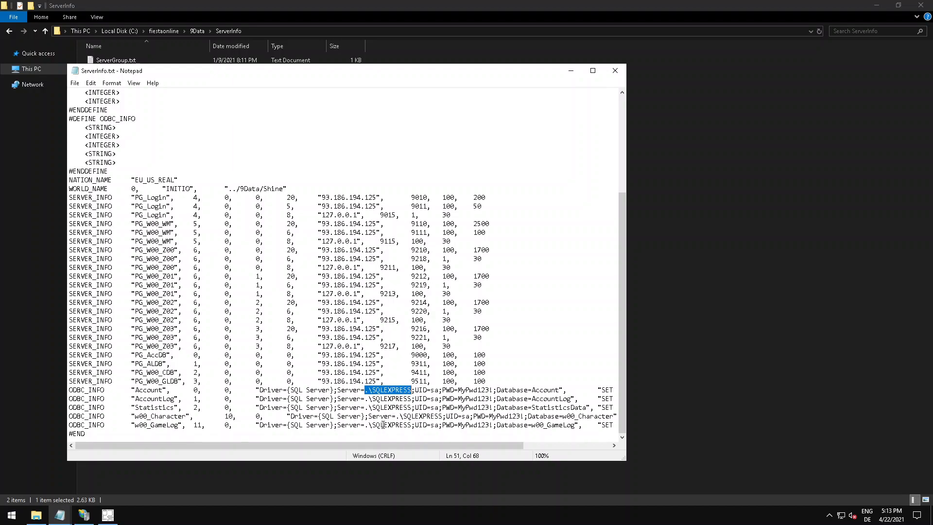
pyautogui.click(368, 390)
pyautogui.moveTo(369, 390)
pyautogui.mouseDown()
pyautogui.moveTo(411, 390)
pyautogui.moveTo(366, 391)
pyautogui.mouseUp()
pyautogui.click(396, 390)
pyautogui.click(411, 390)
pyautogui.click(370, 391)
pyautogui.click(404, 391)
pyautogui.moveTo(438, 391); pyautogui.dragTo(429, 391)
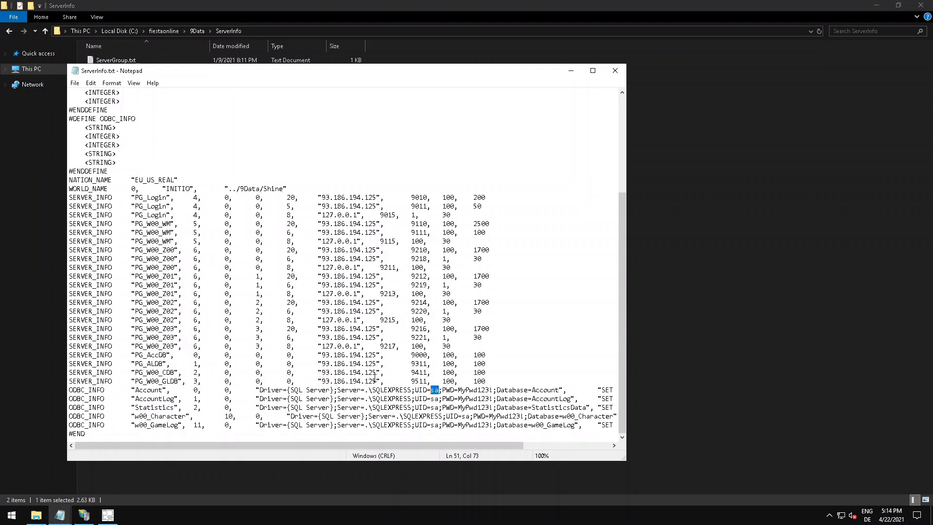
# Examine the PWD value in the Account connection string and return to the beginning of ServerInfo.txt.
pyautogui.click(464, 390)
pyautogui.moveTo(459, 389); pyautogui.dragTo(491, 390)
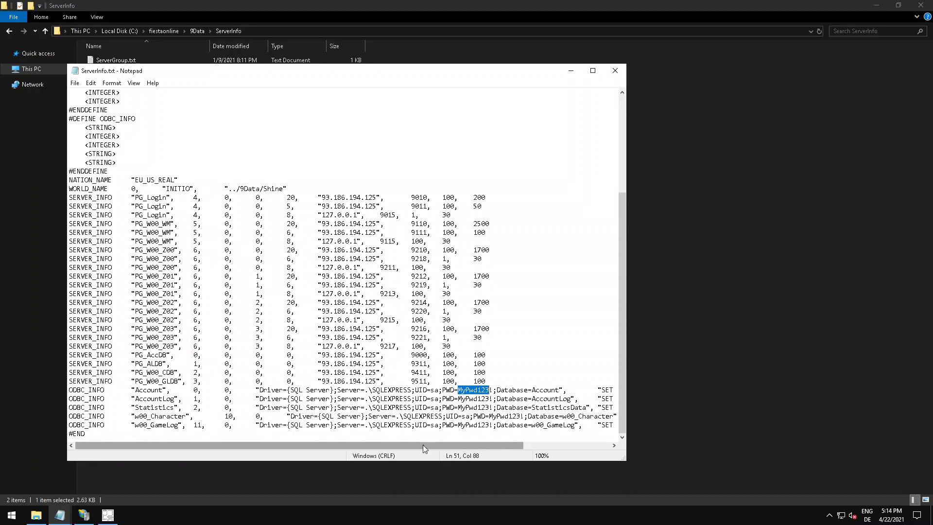
pyautogui.moveTo(401, 447); pyautogui.dragTo(386, 429)
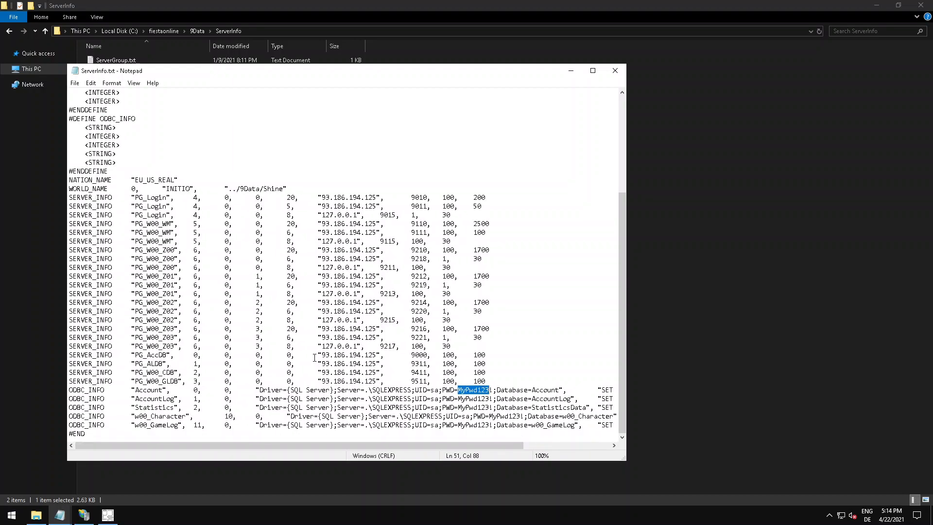
pyautogui.scroll(5, 310, 349)
pyautogui.scroll(1, 310, 348)
# Check the SQL Server Management Studio installation progress and close ServerInfo.txt.
pyautogui.click(108, 515)
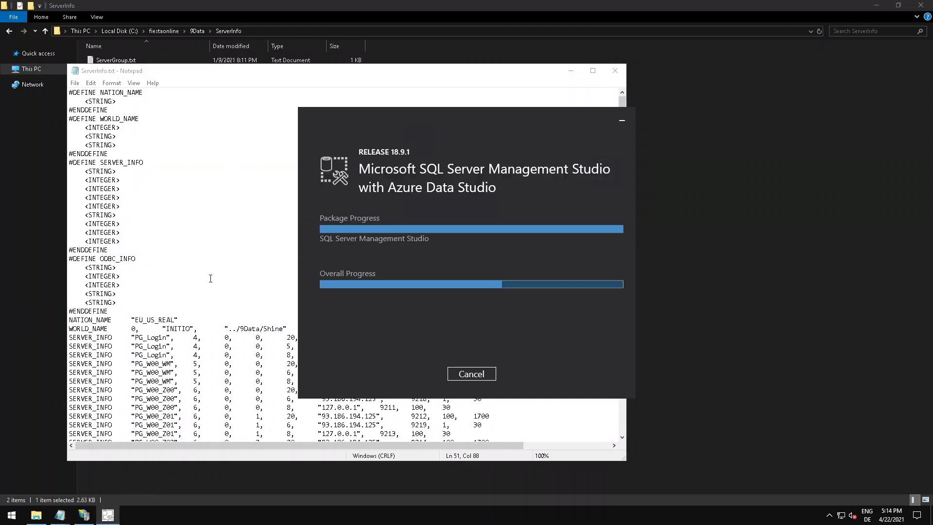
pyautogui.click(210, 278)
pyautogui.scroll(-5, 228, 286)
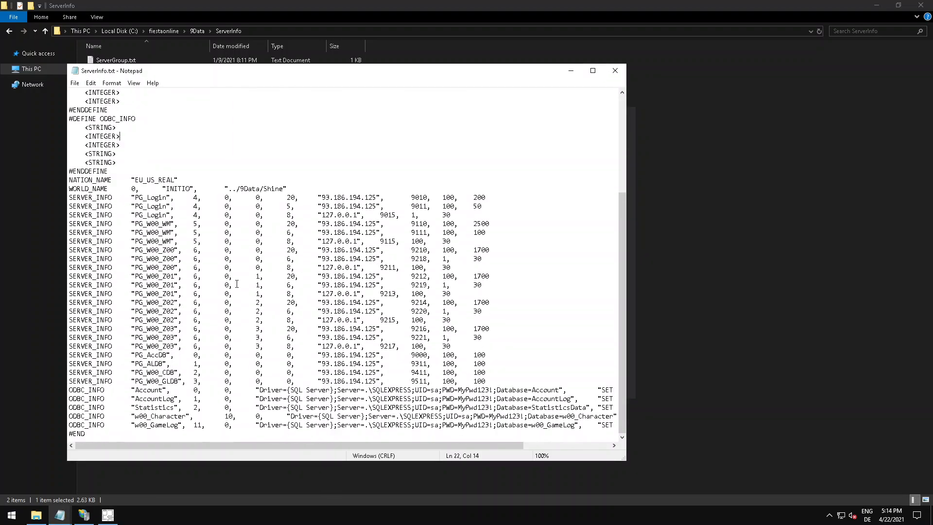
pyautogui.click(108, 515)
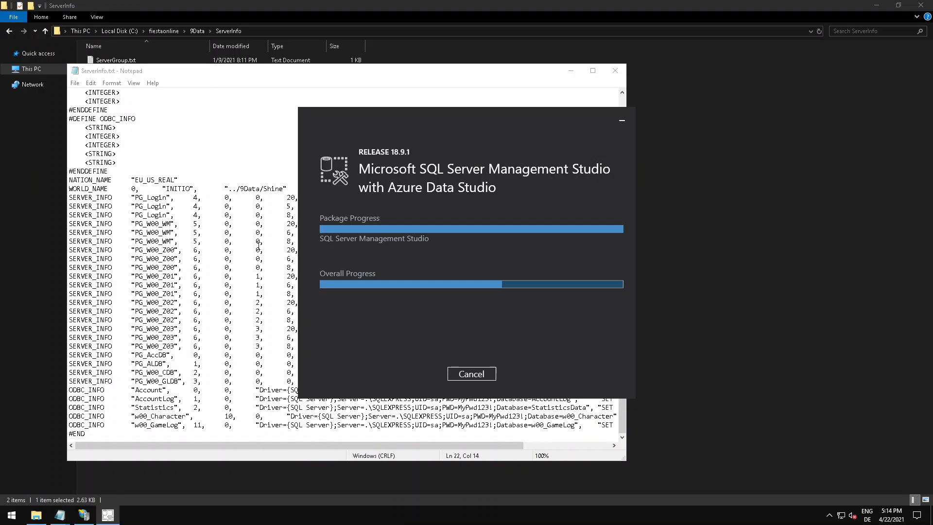
pyautogui.click(258, 245)
pyautogui.click(615, 70)
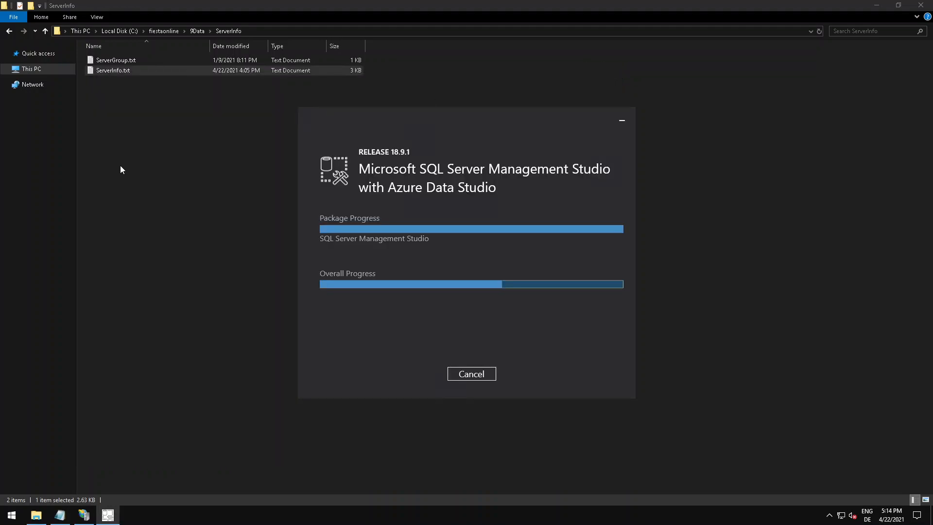
# Go back up to the fiestaonline folder and check the Management Studio installer's progress again.
pyautogui.click(145, 158)
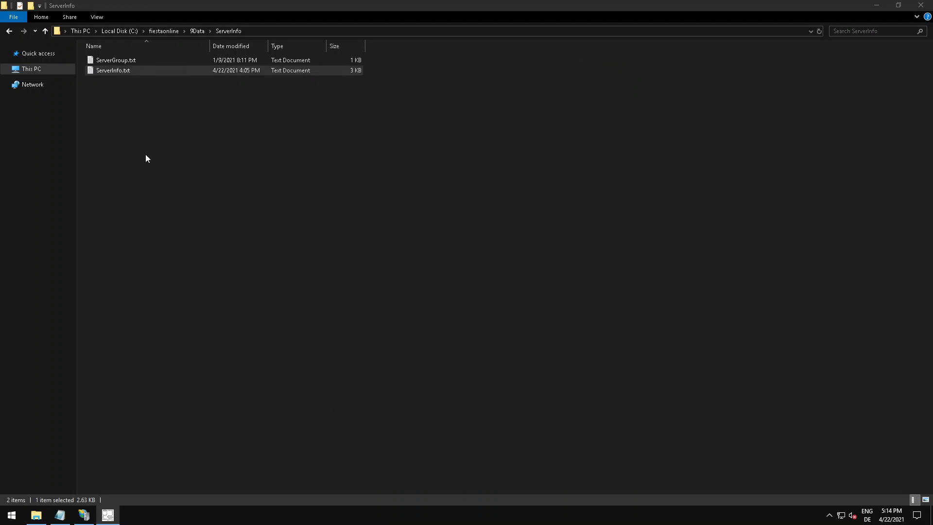
pyautogui.click(195, 31)
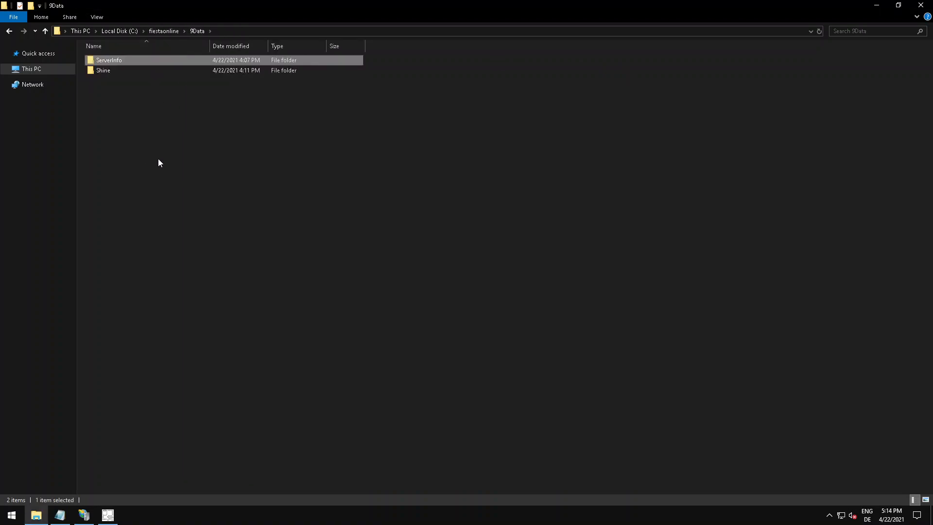
pyautogui.click(160, 32)
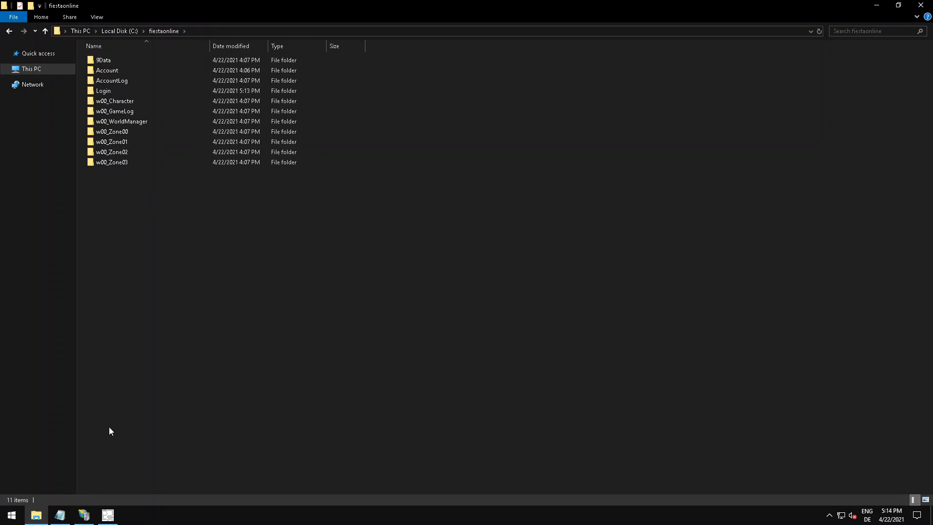
pyautogui.click(105, 516)
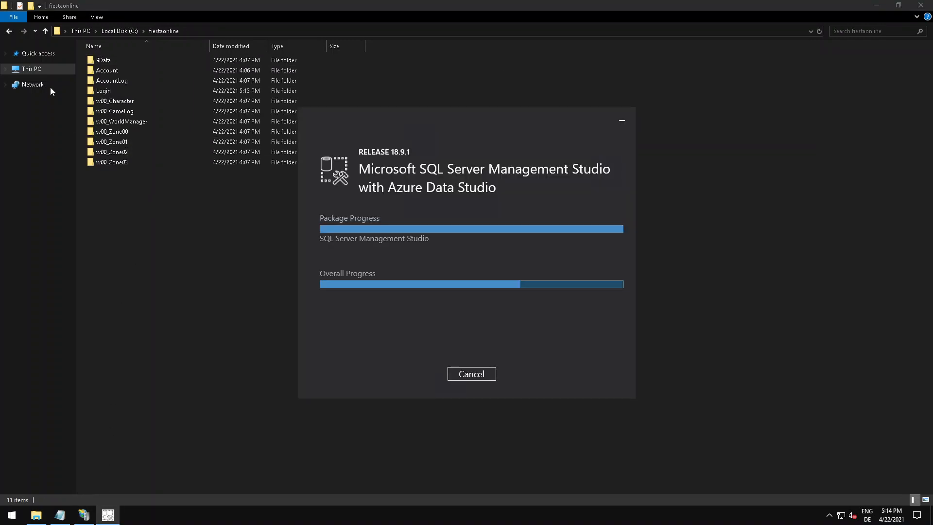
# Select GR.php in the Documents folder and bring the Management Studio installer back to the front to monitor its progress.
pyautogui.click(50, 73)
pyautogui.doubleClick(377, 71)
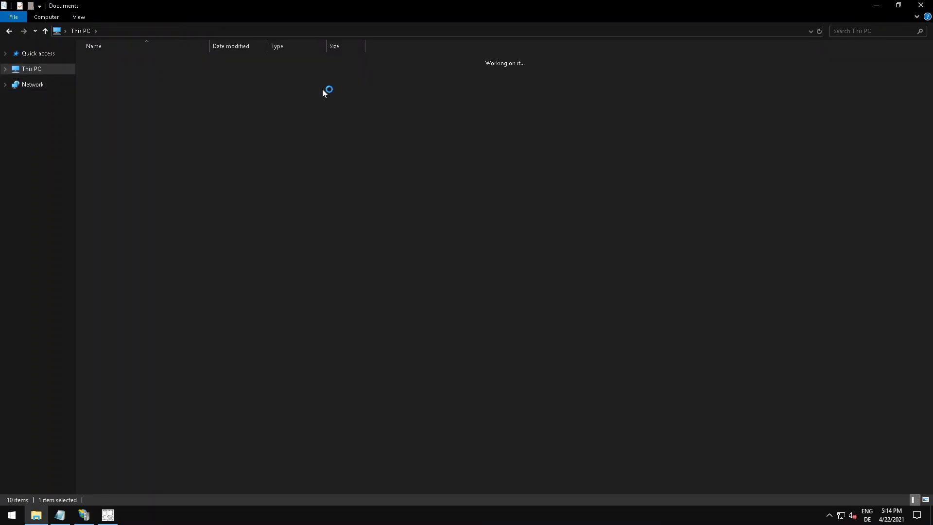
pyautogui.click(124, 80)
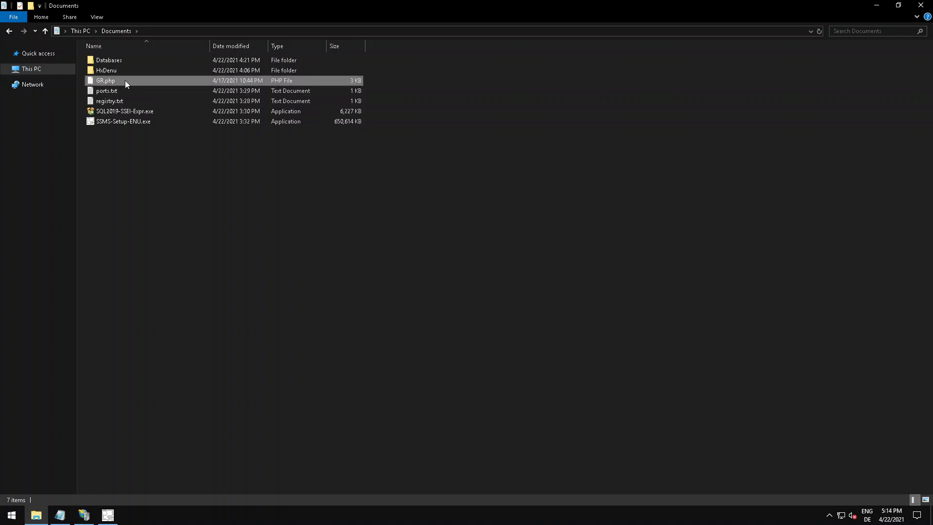
pyautogui.click(103, 514)
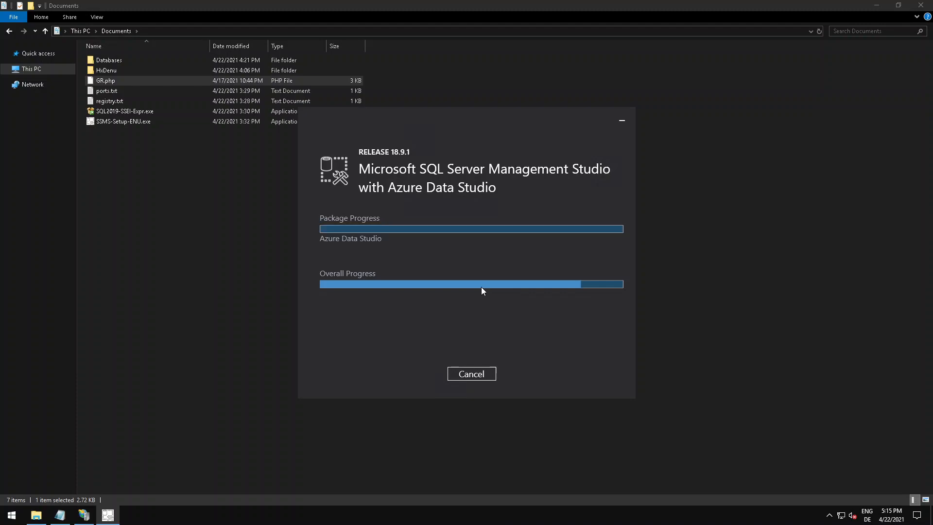
# Look over the backup files in the Databases folder, return to Documents and check the Management Studio installer's progress.
pyautogui.click(110, 62)
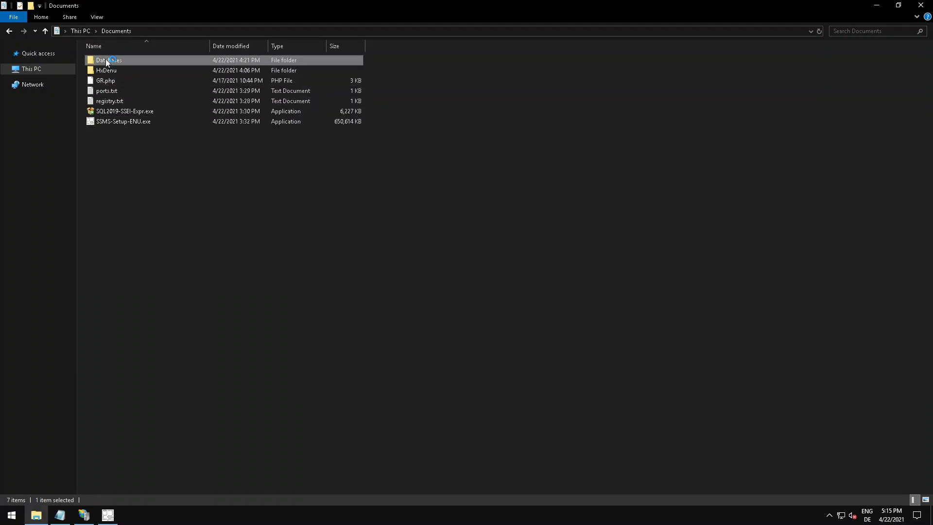
pyautogui.doubleClick(107, 61)
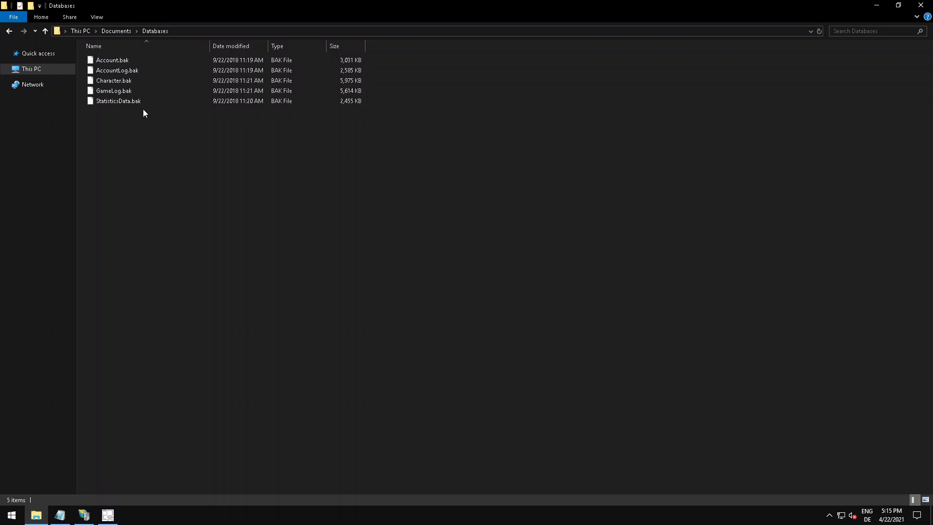
pyautogui.click(107, 514)
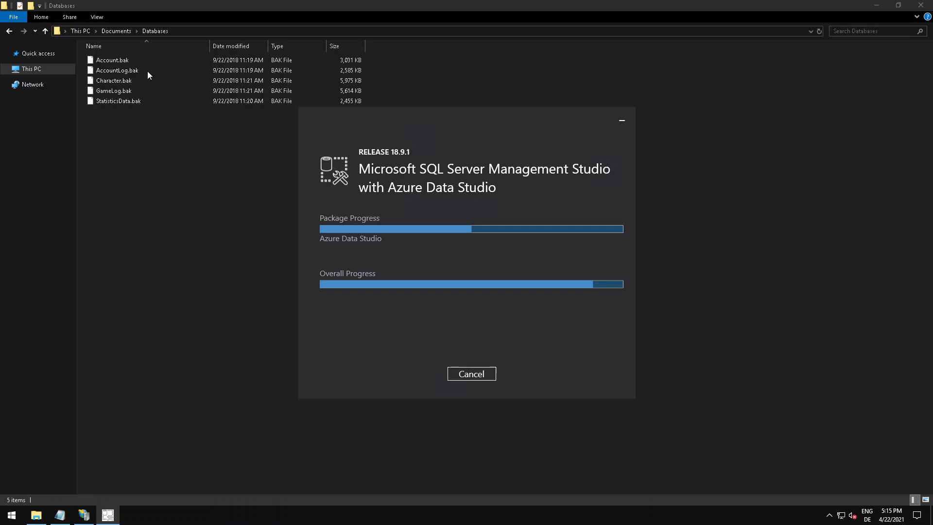
pyautogui.click(124, 32)
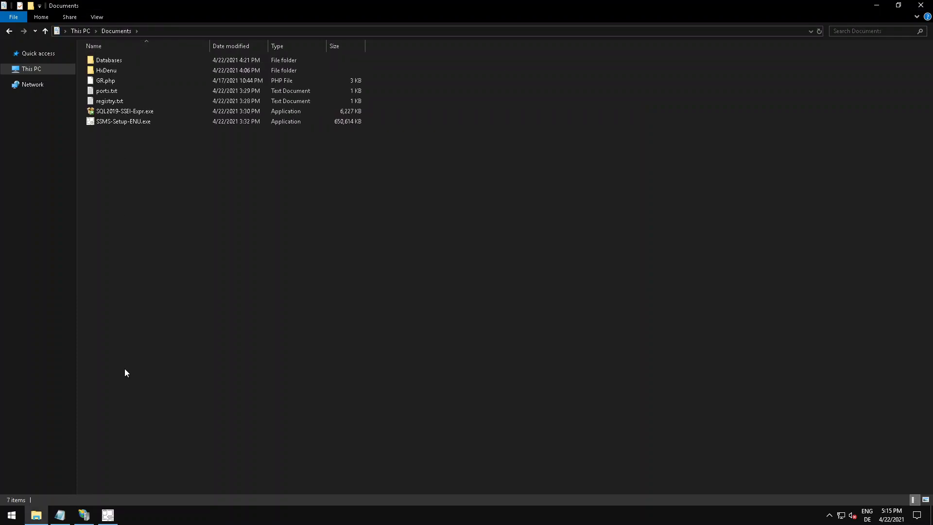
pyautogui.click(107, 515)
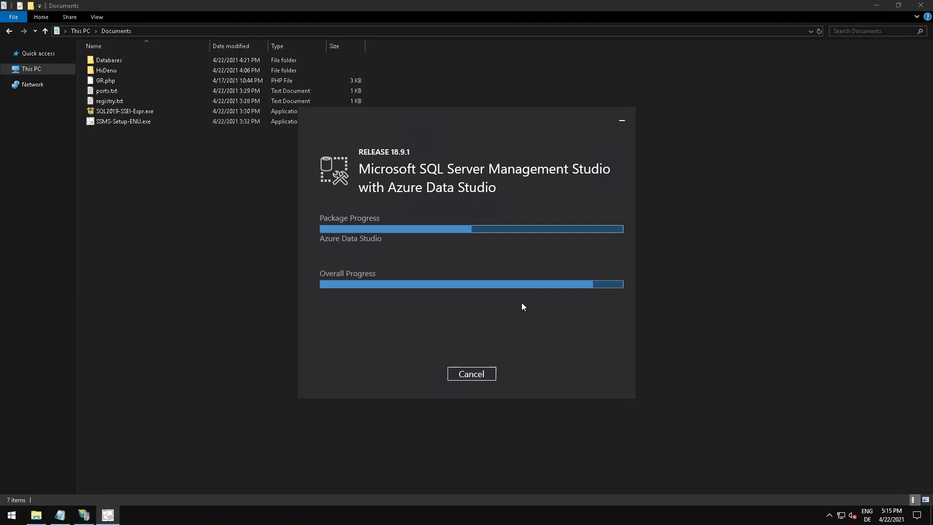
# Close IIS Manager and bring ServerInfo.txt back to the front.
pyautogui.click(85, 515)
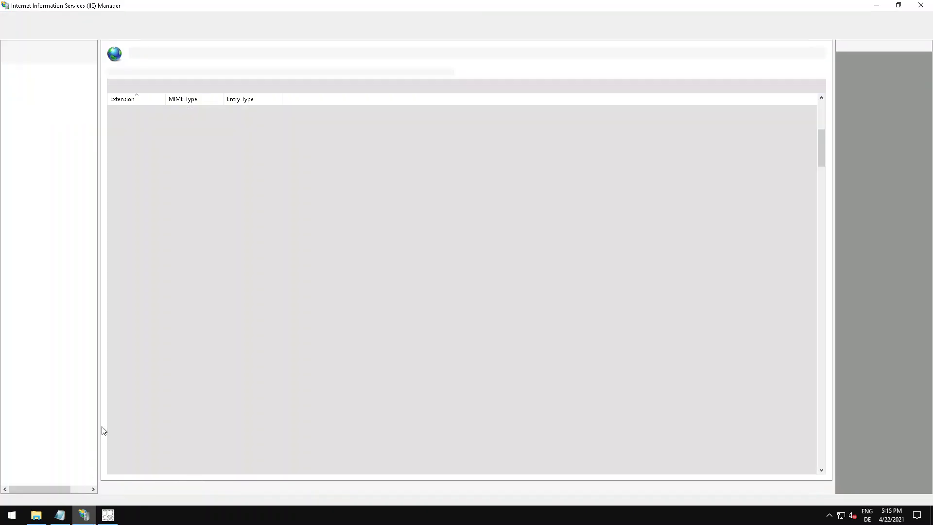
pyautogui.scroll(-4, 157, 155)
pyautogui.click(920, 5)
pyautogui.click(60, 515)
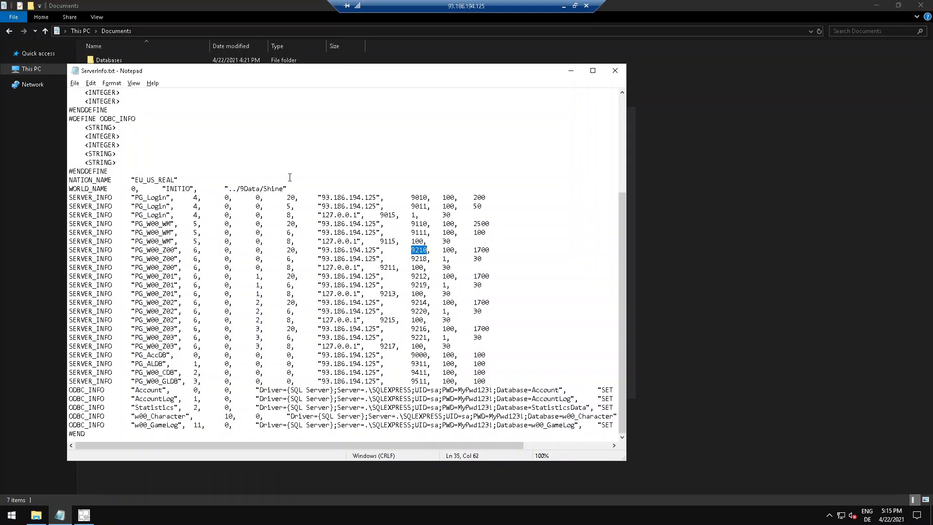
pyautogui.click(375, 223)
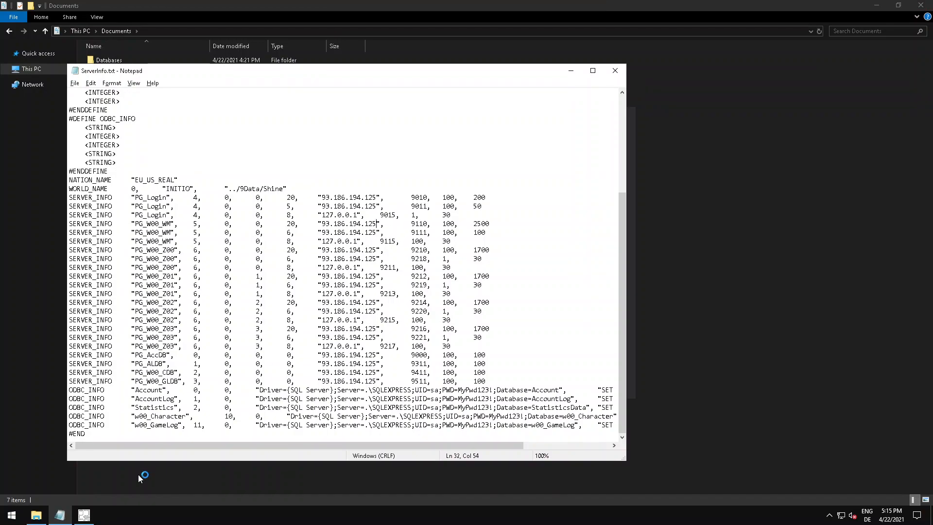
# Close the completed Management Studio installer without restarting and launch SQL Server Management Studio from Microsoft SQL Server Tools 18.
pyautogui.click(85, 515)
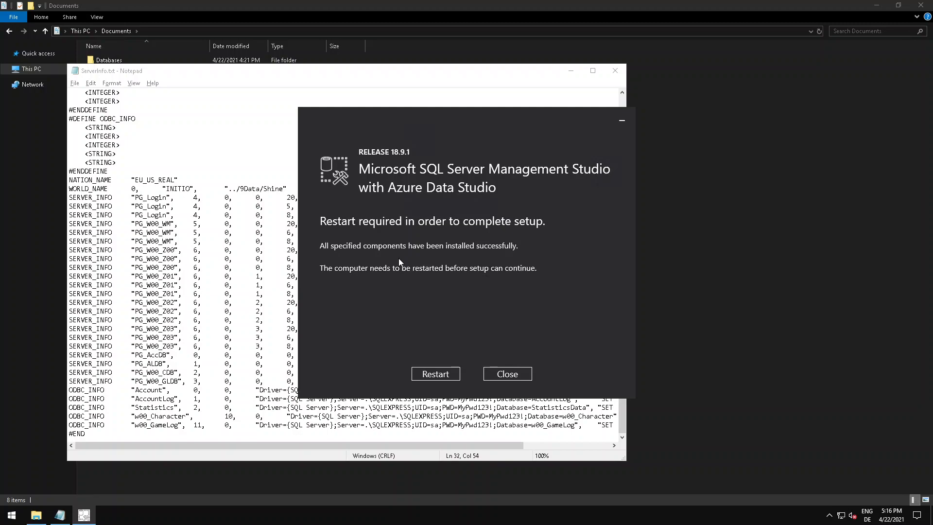
pyautogui.click(506, 374)
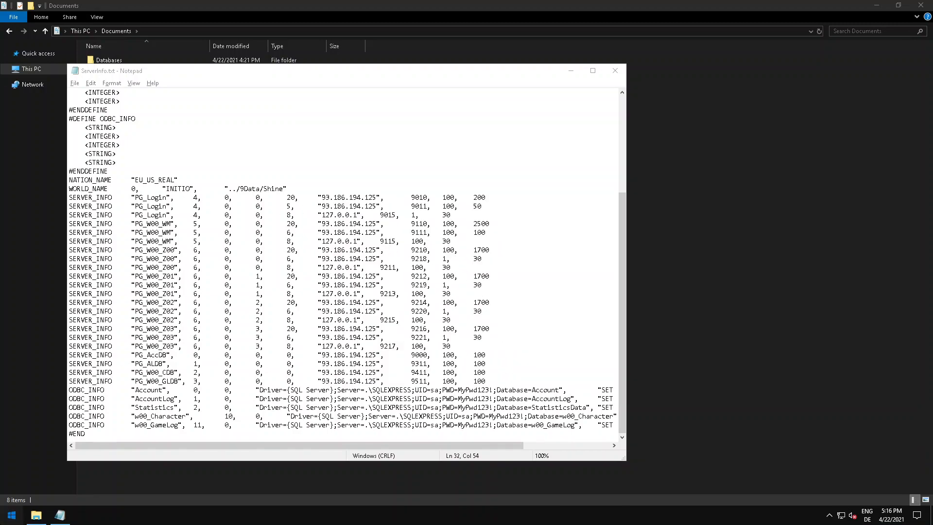
pyautogui.click(12, 515)
pyautogui.click(91, 275)
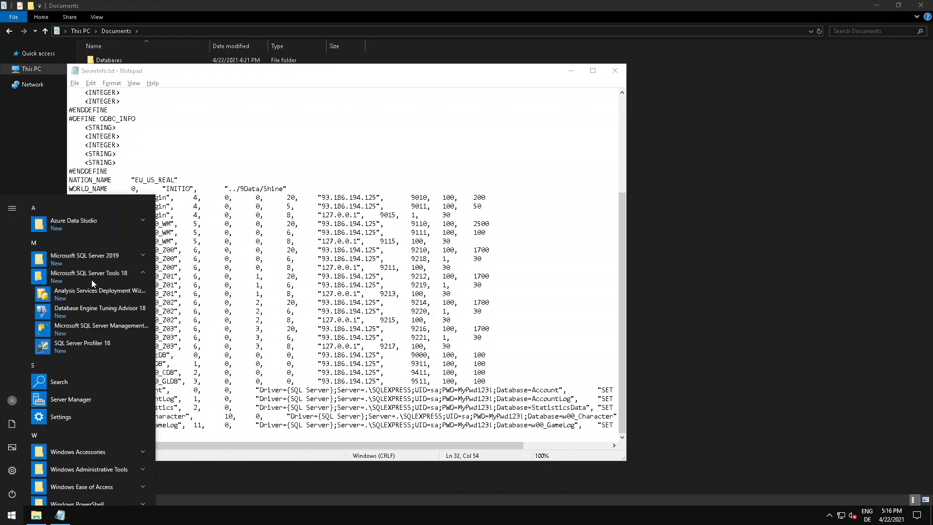
pyautogui.click(98, 331)
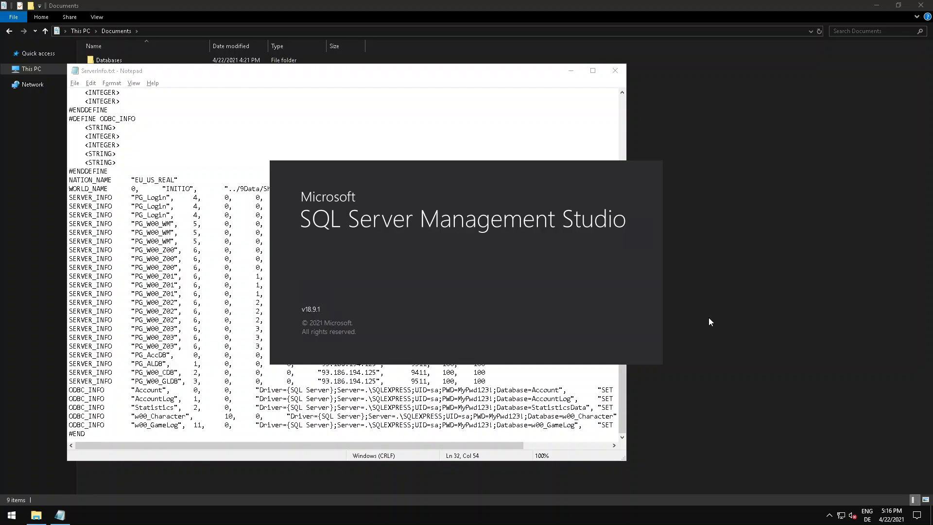
# Copy all the .bak files from the Databases folder in Documents.
pyautogui.click(182, 285)
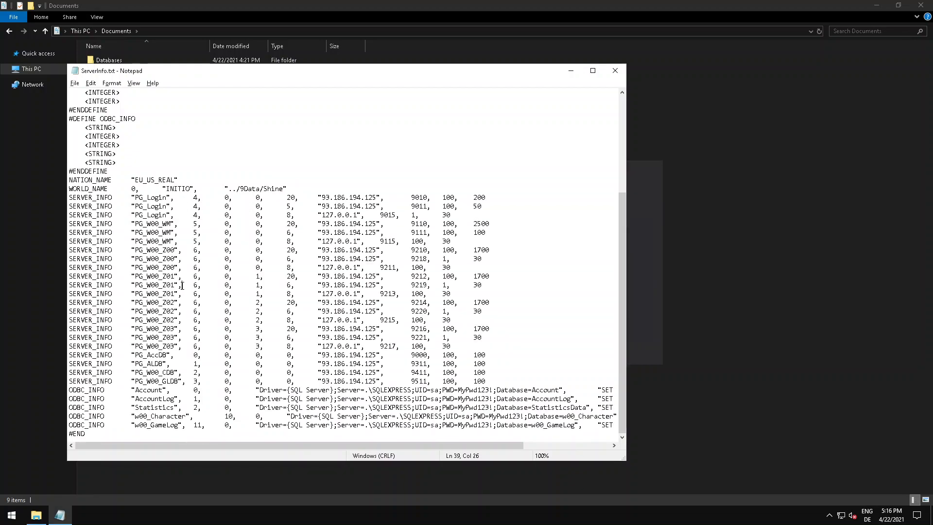
pyautogui.click(683, 239)
pyautogui.doubleClick(127, 60)
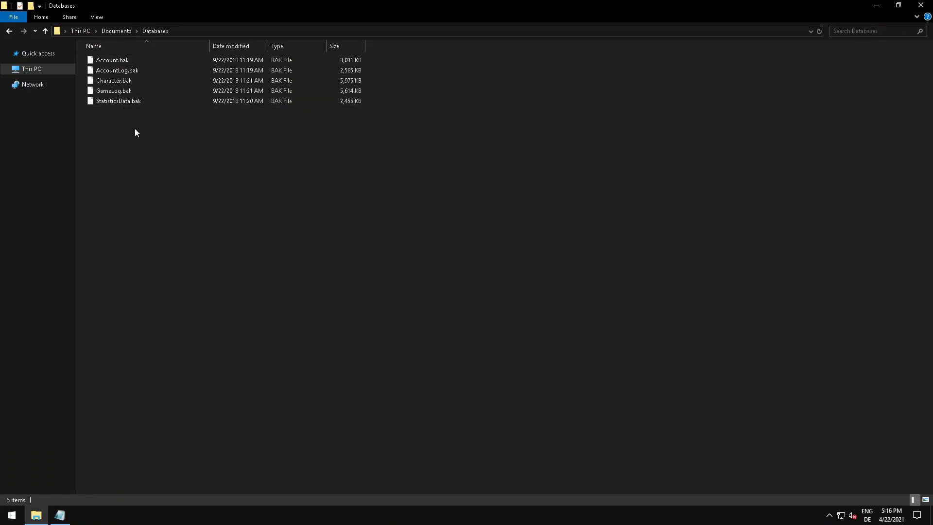
pyautogui.hotkey('ctrl', 'a')
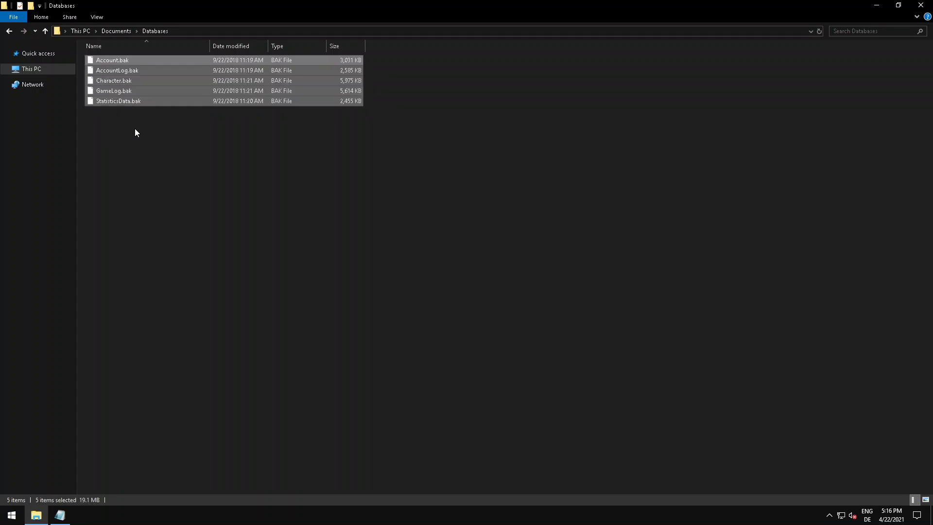
# Paste the database backups into C:\Program Files\Microsoft SQL Server\MSSQL15.SQLEXPRESS\MSSQL\Backup.
pyautogui.click(46, 73)
pyautogui.doubleClick(238, 135)
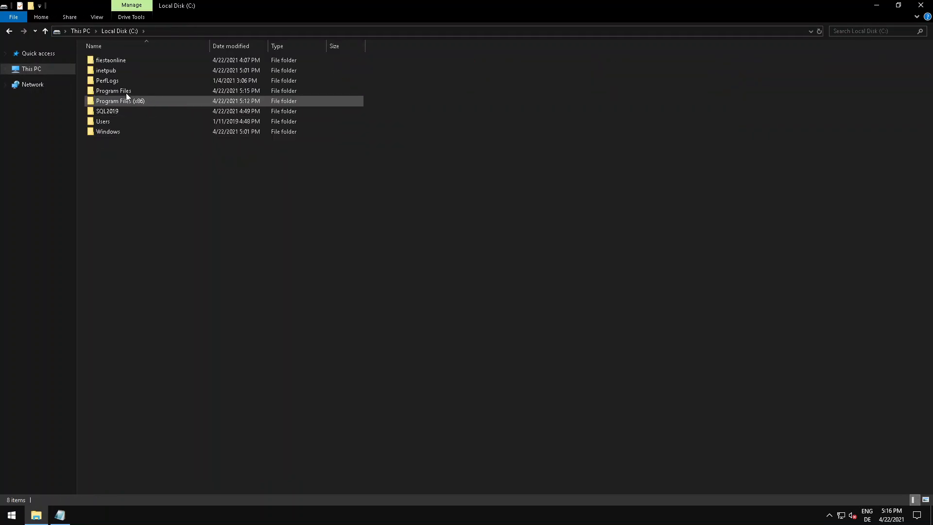
pyautogui.doubleClick(122, 91)
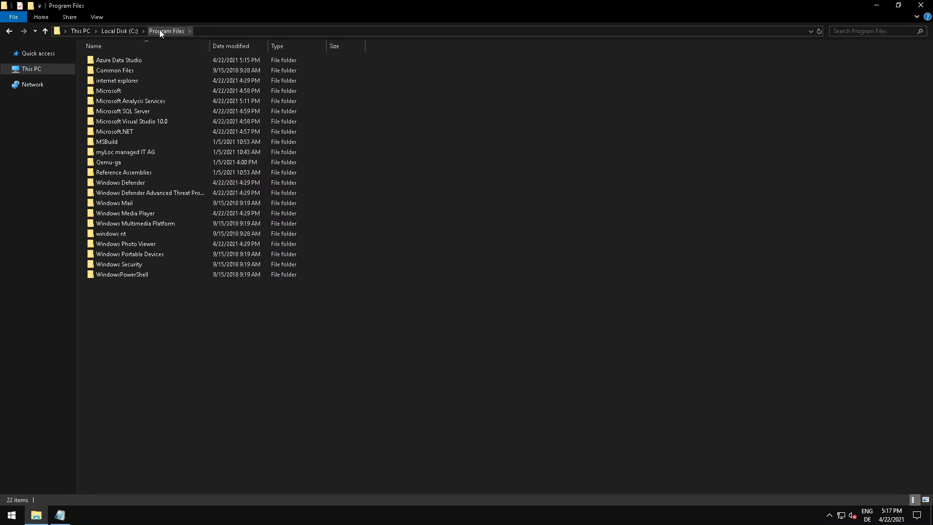
pyautogui.doubleClick(127, 110)
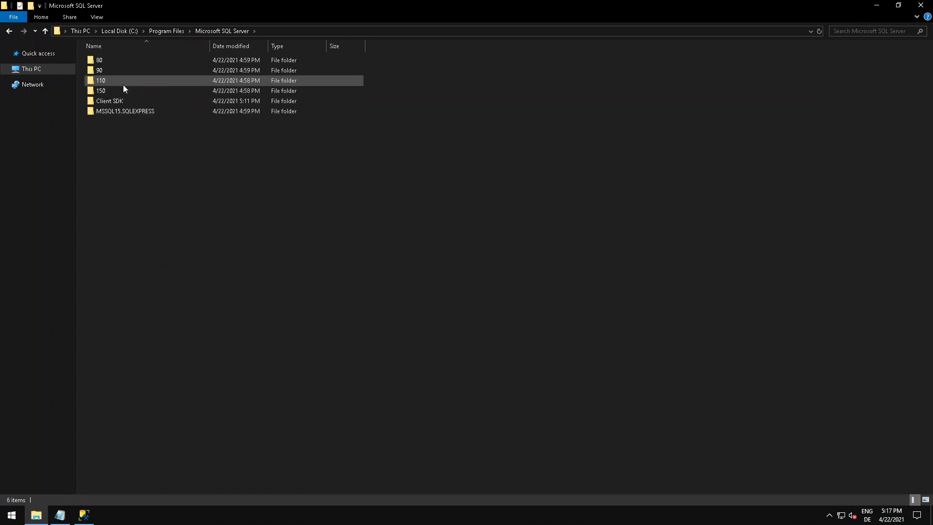
pyautogui.doubleClick(129, 112)
pyautogui.doubleClick(116, 60)
pyautogui.doubleClick(115, 60)
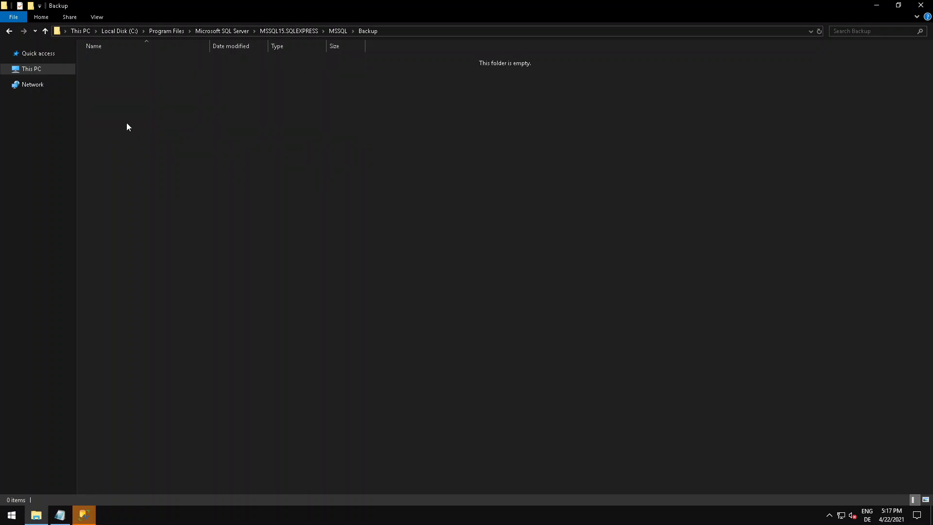
pyautogui.hotkey('ctrl', 'v')
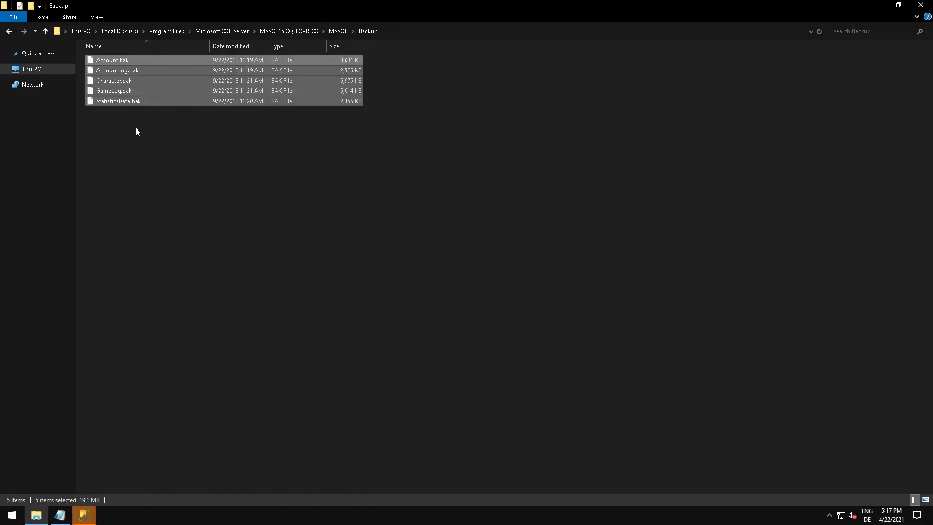
# Switch to SQL Server Management Studio and connect to the SQLEXPRESS database engine with Windows Authentication.
pyautogui.click(84, 515)
pyautogui.click(136, 462)
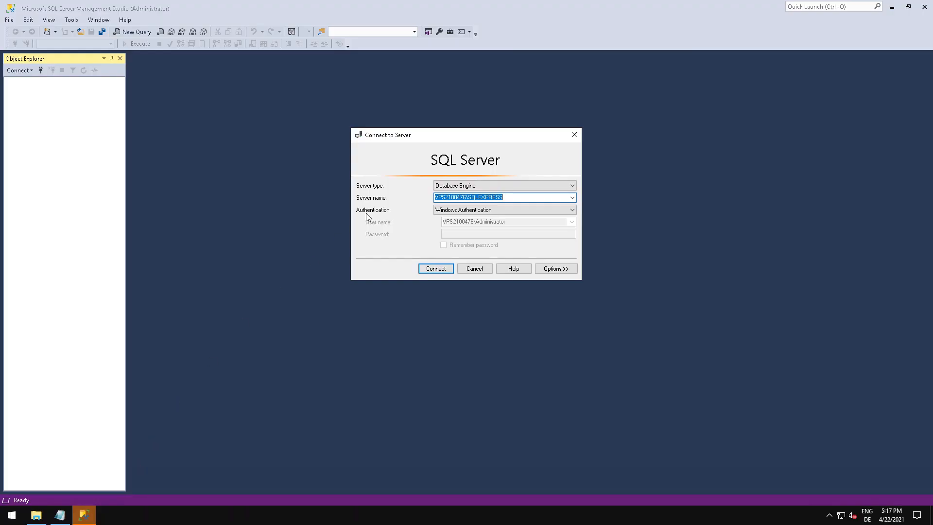
pyautogui.click(436, 270)
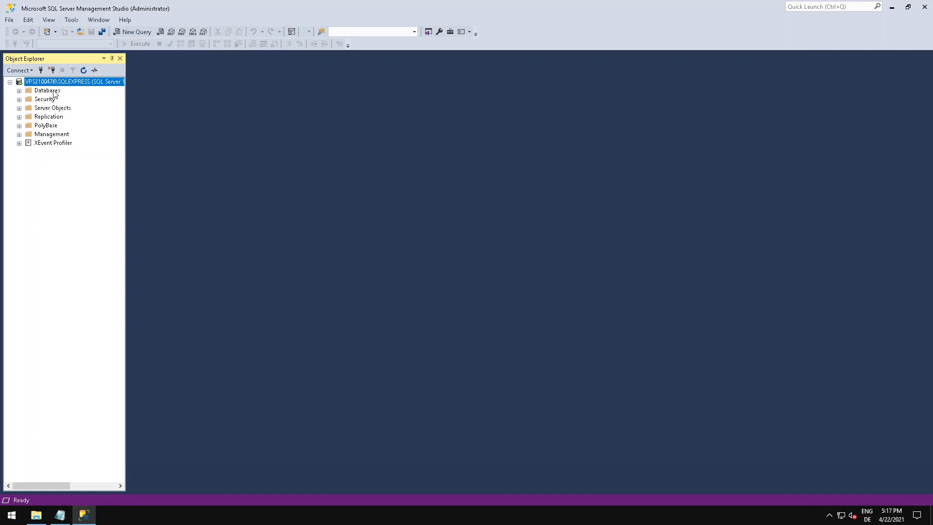
# Begin a database restore from a device and select Account.bak in the Backup folder as its backup media.
pyautogui.doubleClick(53, 91)
pyautogui.rightClick(54, 93)
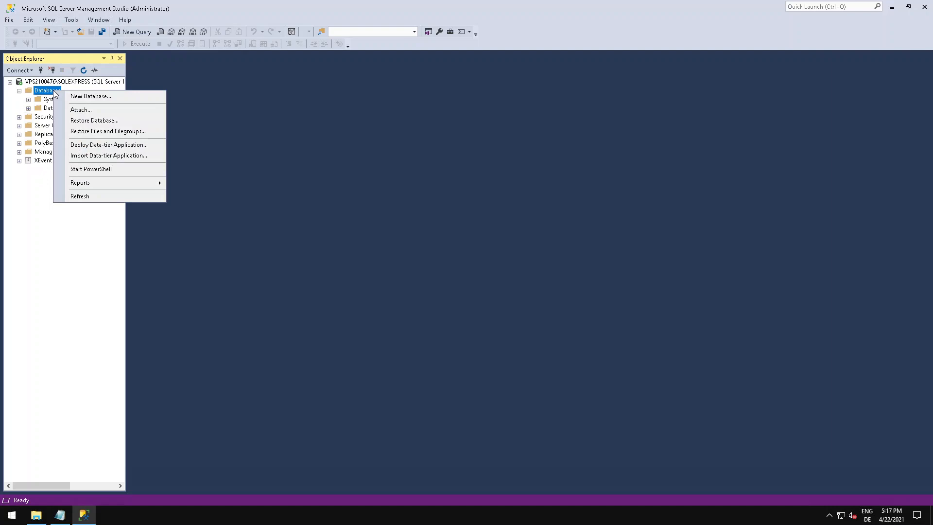
pyautogui.click(84, 121)
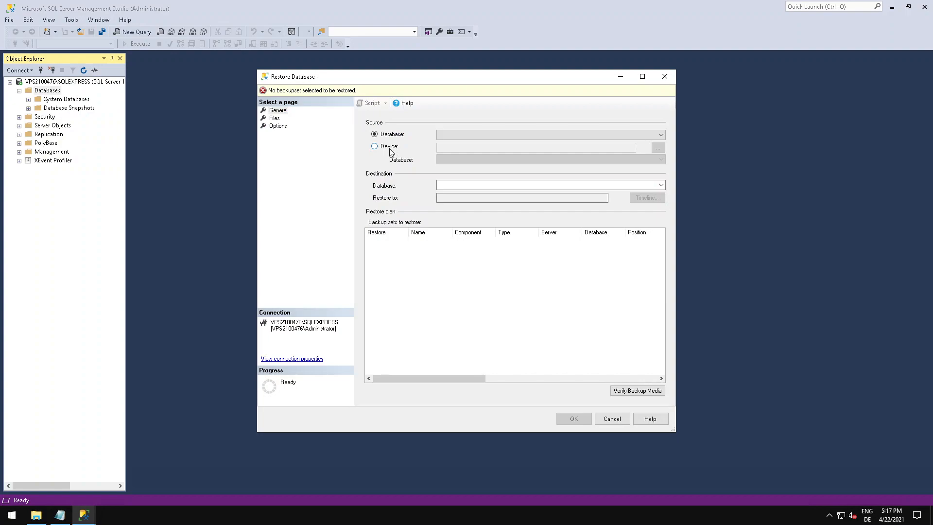
pyautogui.click(374, 146)
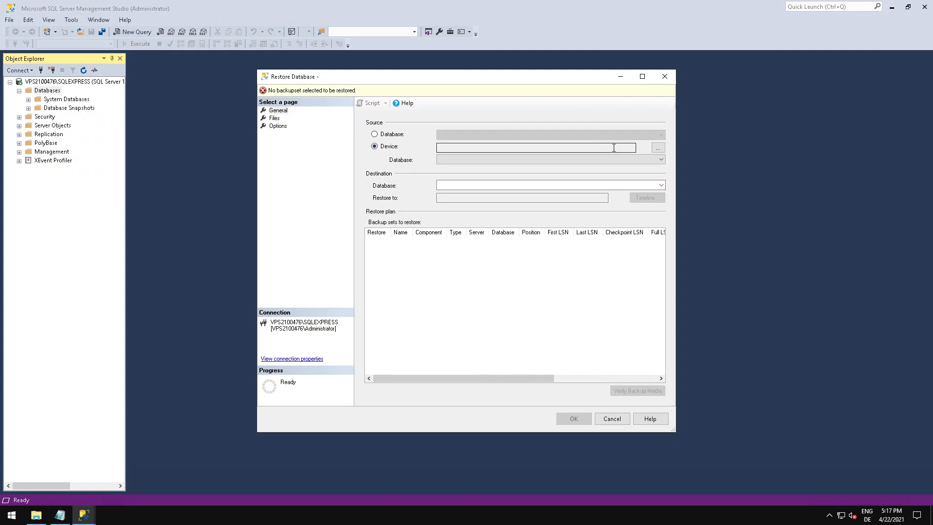
pyautogui.click(655, 148)
pyautogui.click(549, 227)
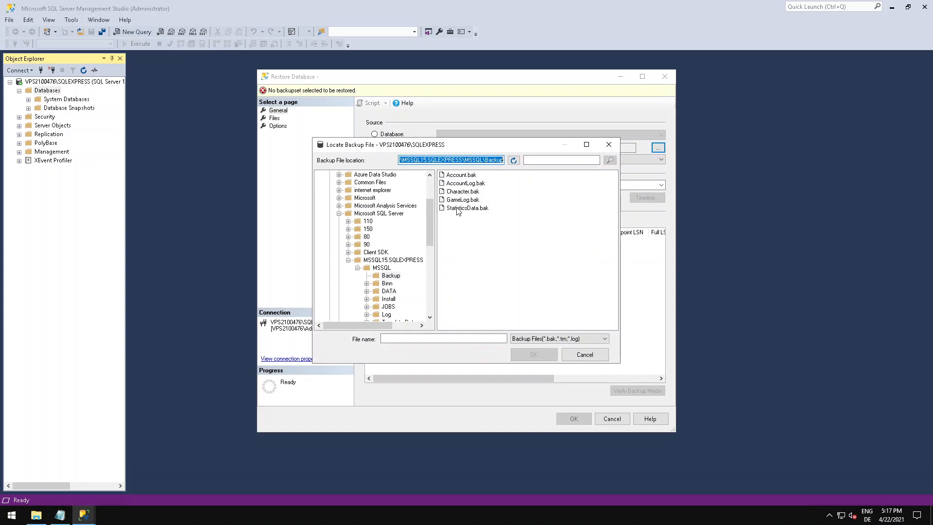
pyautogui.doubleClick(456, 177)
pyautogui.click(481, 324)
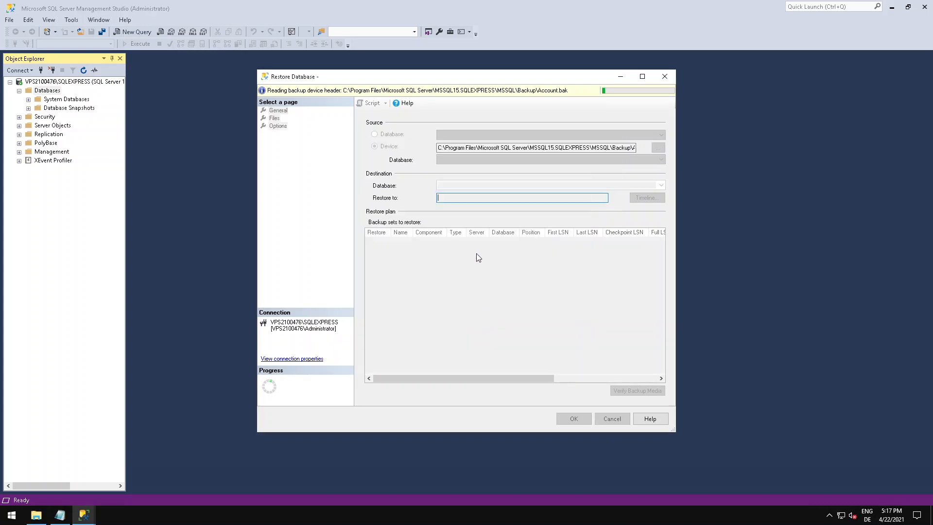
# Set the destination database name to Account and run the restore.
pyautogui.click(457, 184)
pyautogui.moveTo(457, 185); pyautogui.dragTo(487, 185)
pyautogui.press('BackSpace')
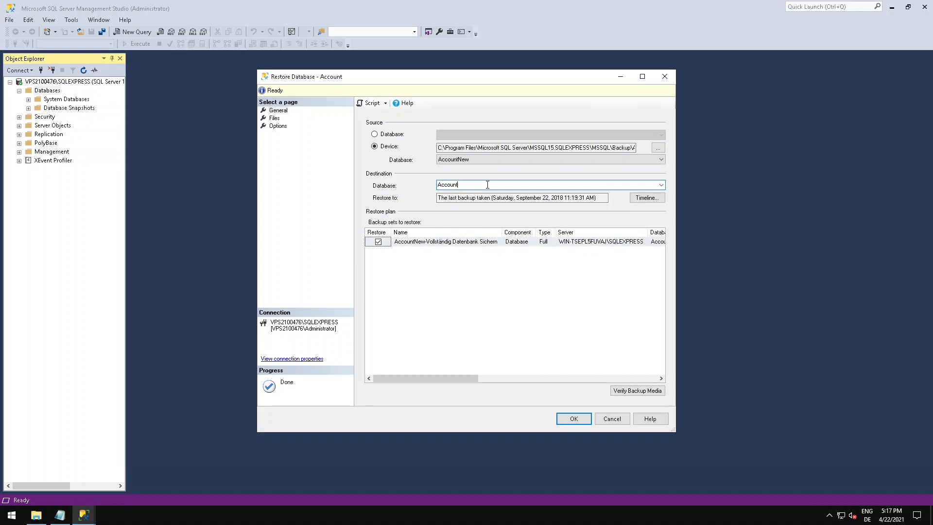
pyautogui.click(572, 417)
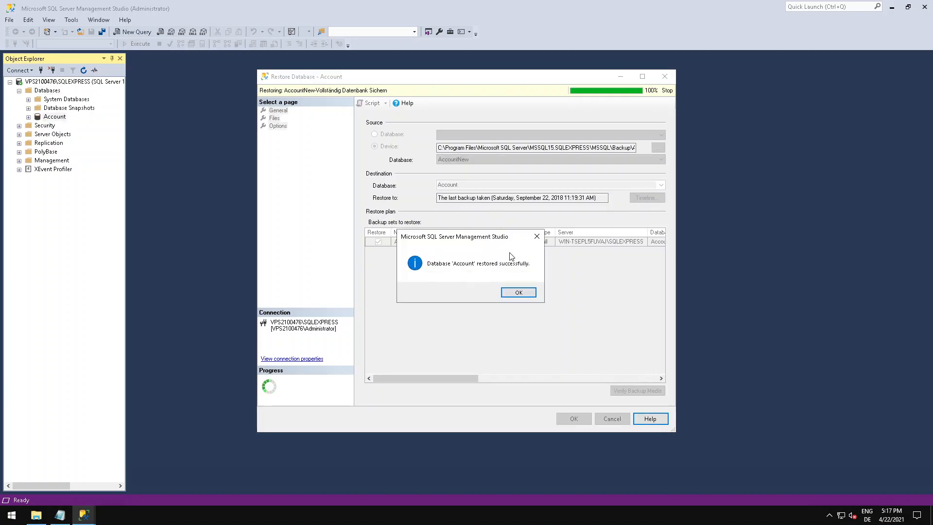
pyautogui.click(519, 292)
# Restore AccountLog.bak from the Backup folder as a device source into a destination database named AccountLog.
pyautogui.click(52, 91)
pyautogui.rightClick(53, 91)
pyautogui.click(380, 125)
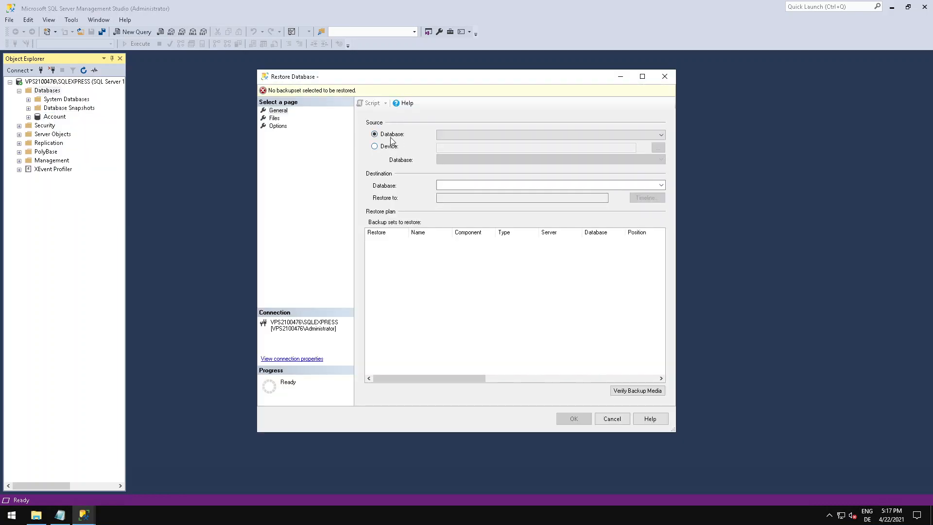
pyautogui.click(390, 147)
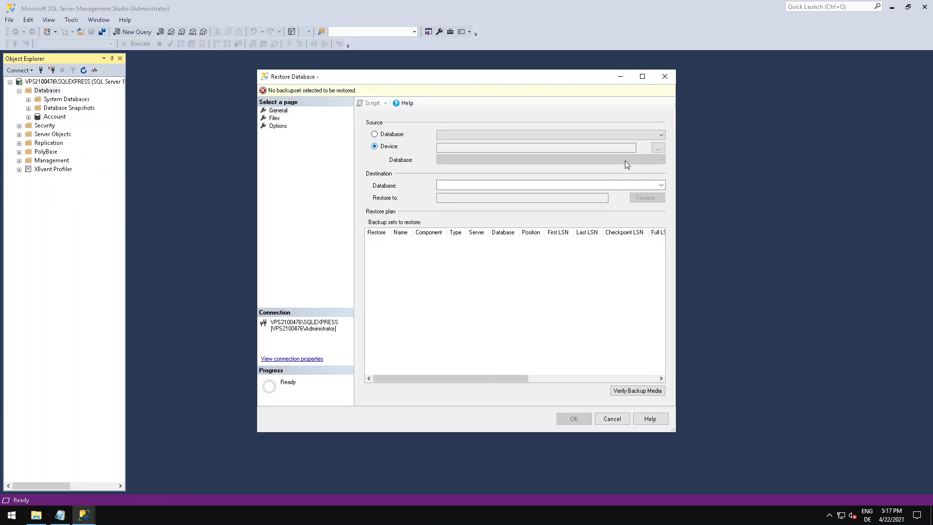
pyautogui.click(658, 149)
pyautogui.click(563, 231)
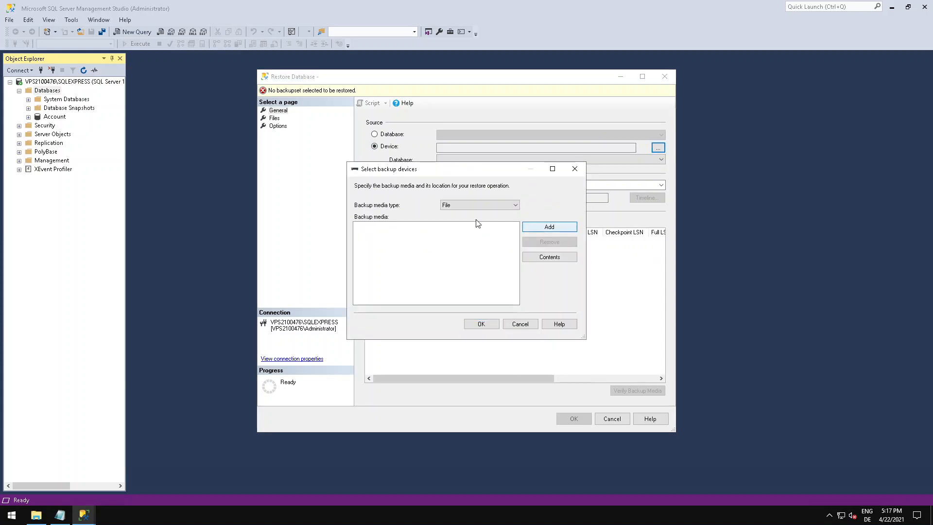
pyautogui.doubleClick(465, 185)
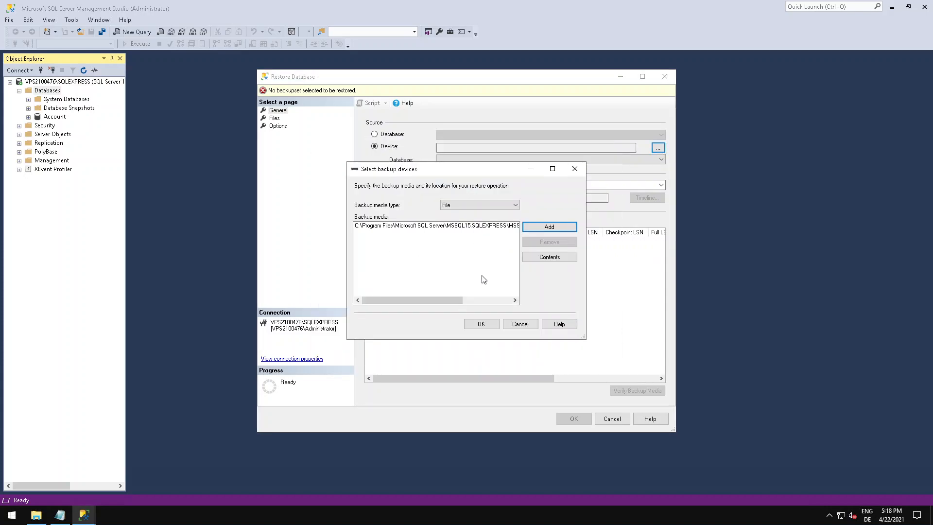
pyautogui.click(491, 325)
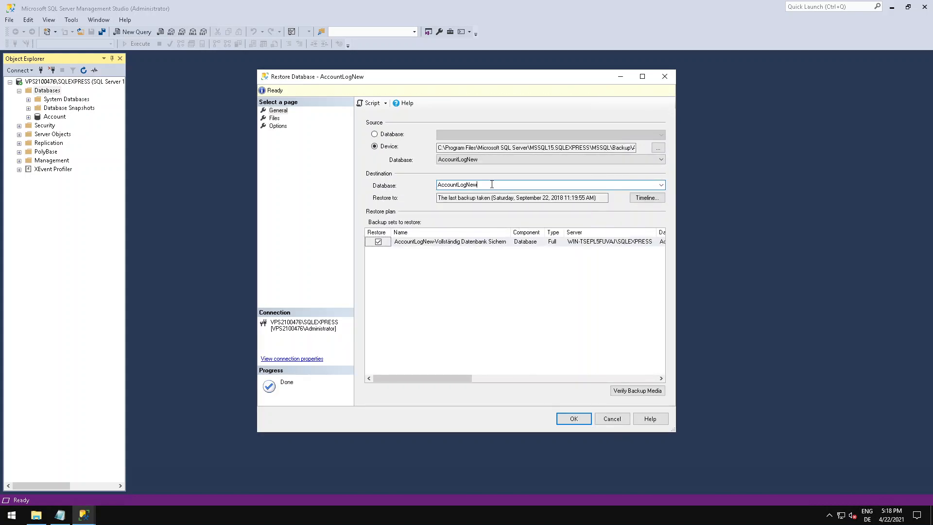
pyautogui.click(584, 419)
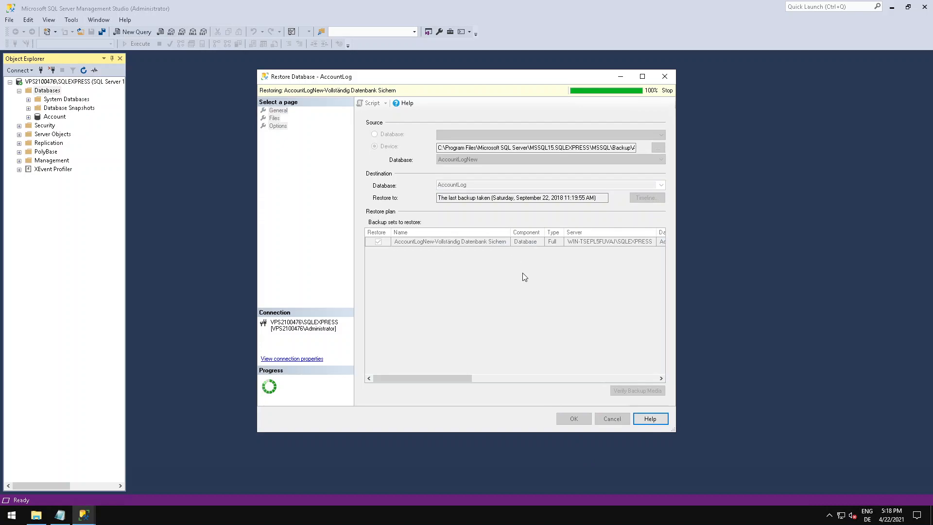
# Restore Character.bak from the Backup folder as a device source into a destination database named w00_Character.
pyautogui.click(525, 291)
pyautogui.rightClick(53, 93)
pyautogui.click(92, 121)
pyautogui.click(374, 146)
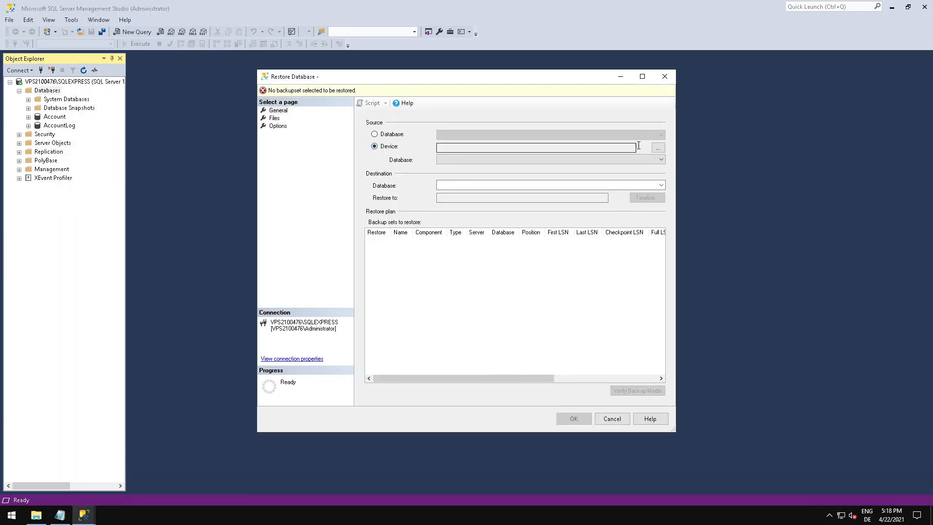
pyautogui.click(658, 148)
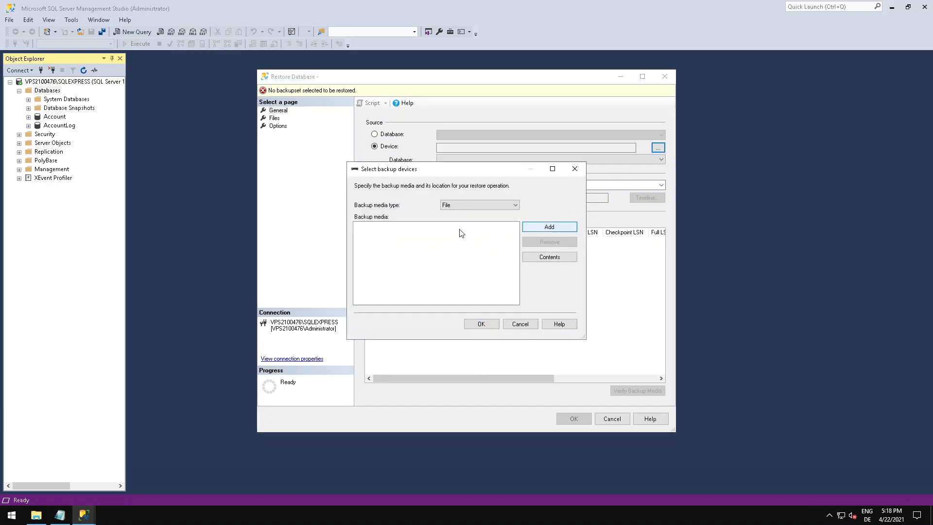
pyautogui.click(470, 192)
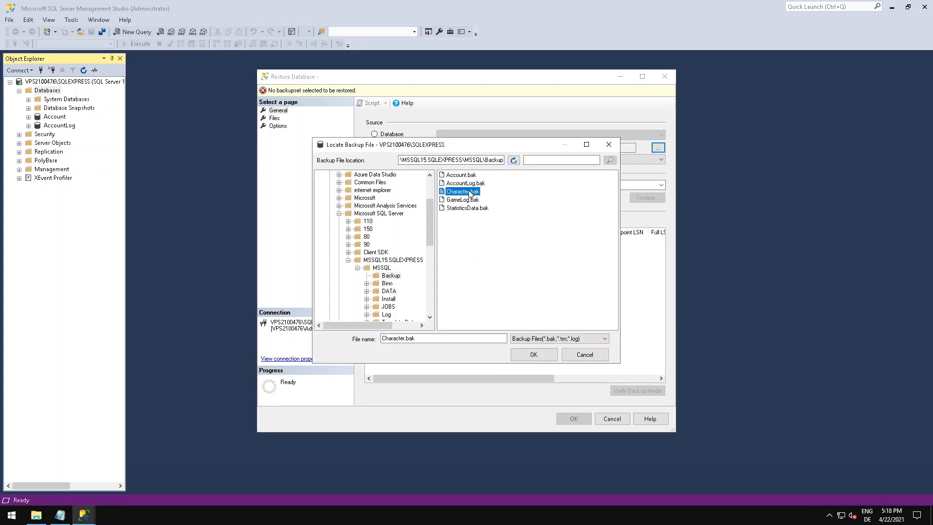
pyautogui.doubleClick(470, 192)
pyautogui.click(480, 322)
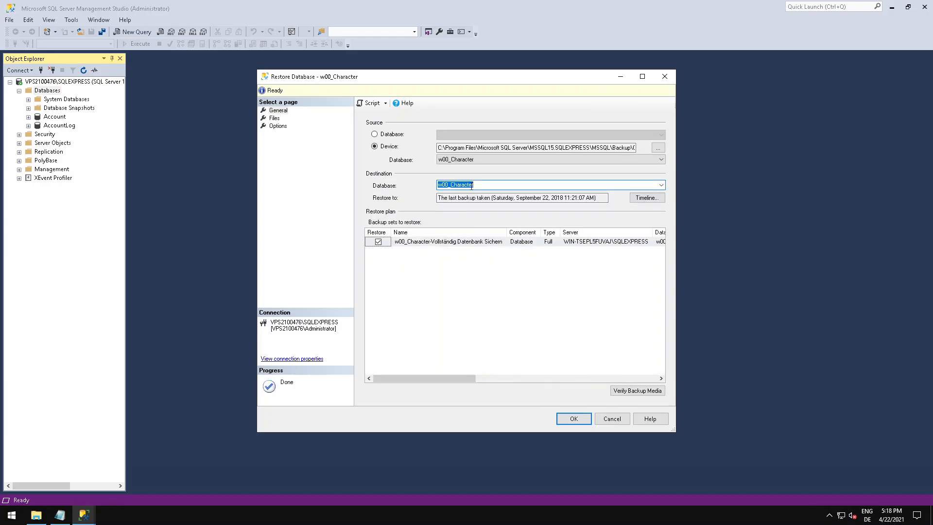
pyautogui.click(573, 419)
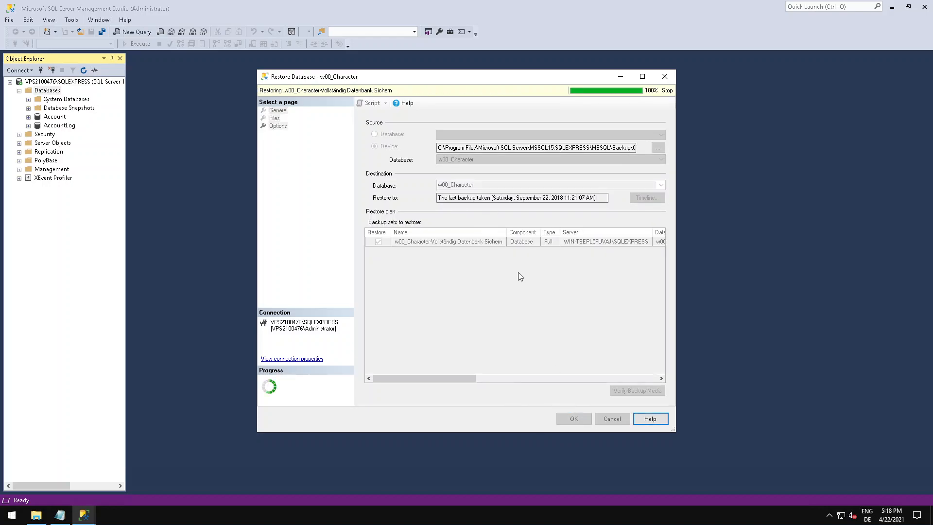
pyautogui.click(525, 292)
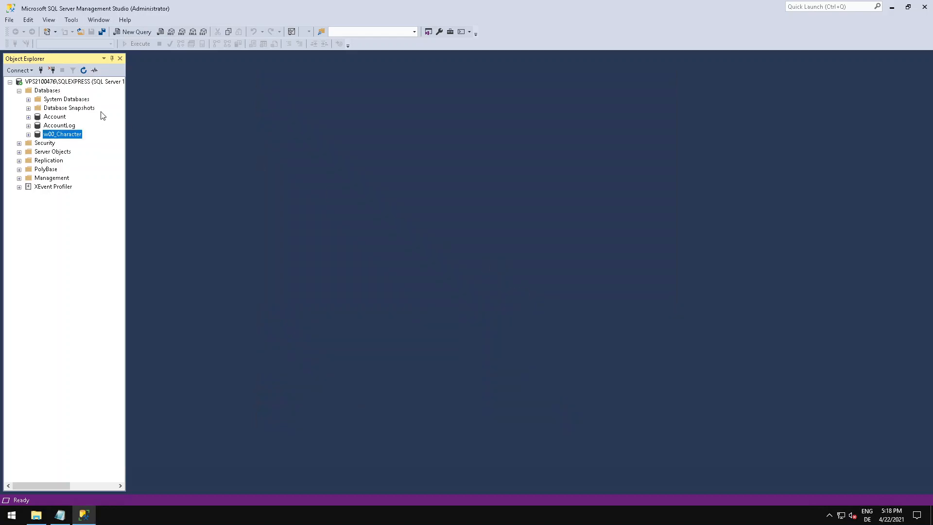
# Restore GameLog.bak from the Backup folder as a device source, setting the destination database name to w00_GameLog.
pyautogui.rightClick(57, 92)
pyautogui.click(73, 121)
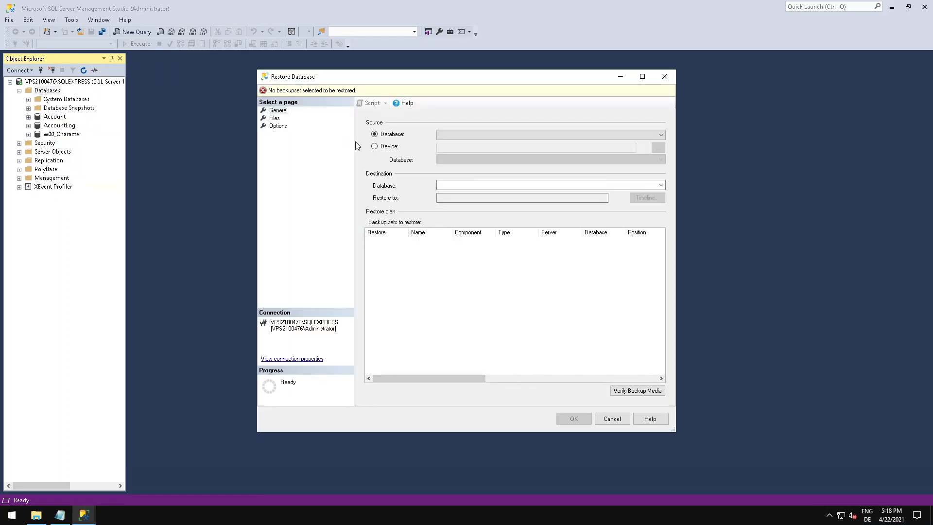
pyautogui.click(387, 147)
pyautogui.click(658, 148)
pyautogui.click(543, 232)
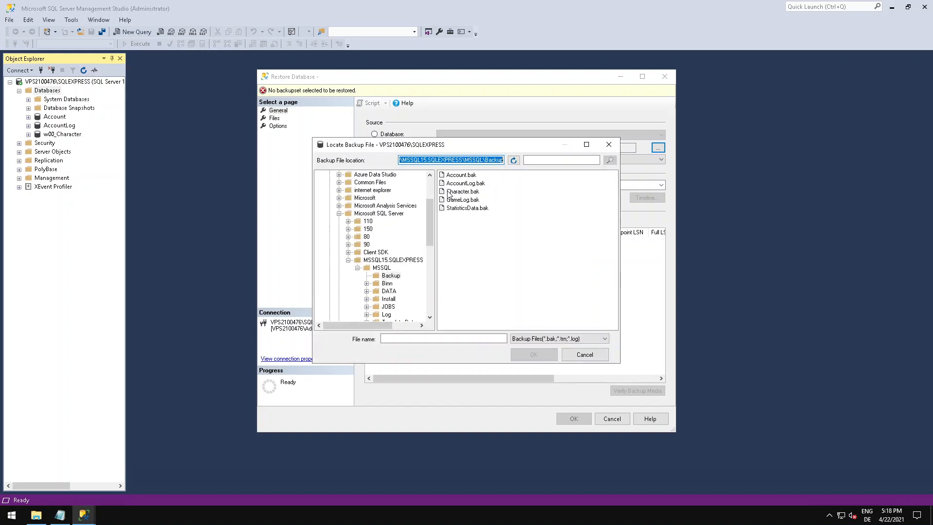
pyautogui.doubleClick(461, 200)
pyautogui.click(481, 324)
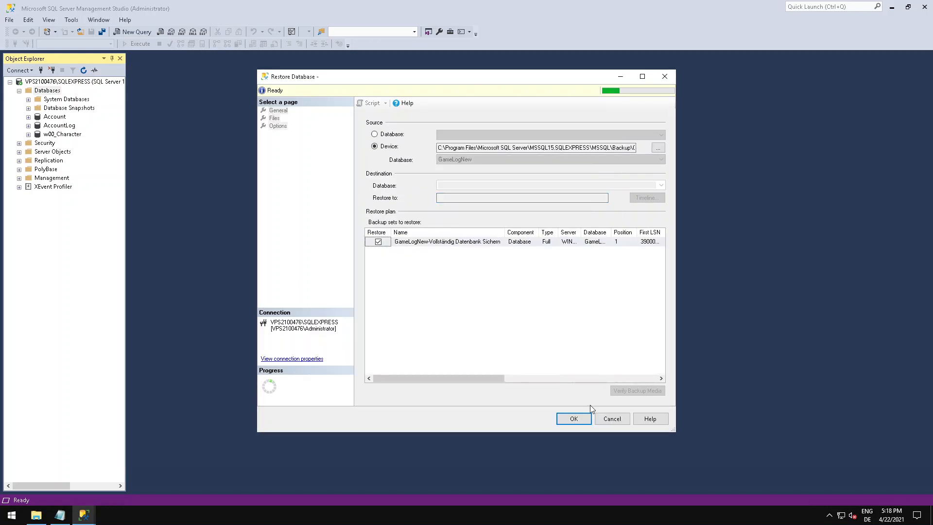
pyautogui.write('w00_GameLog')
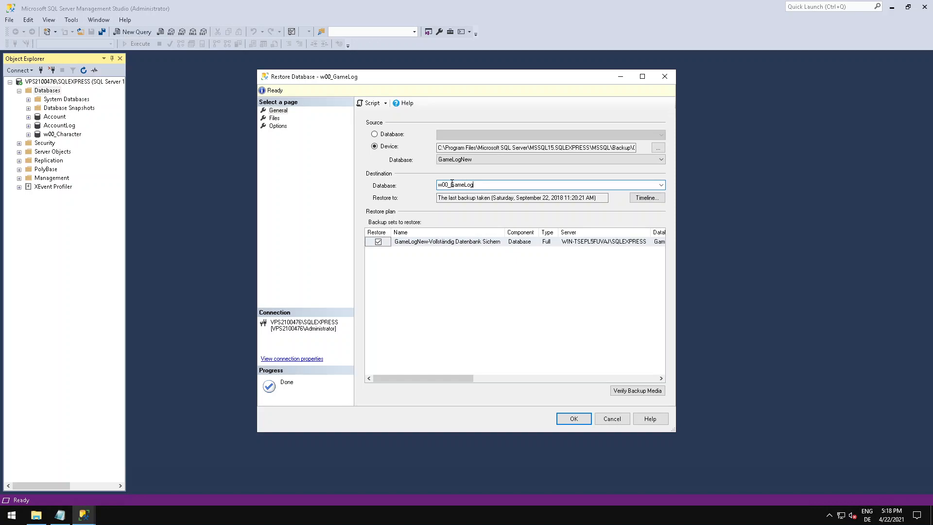
pyautogui.click(574, 419)
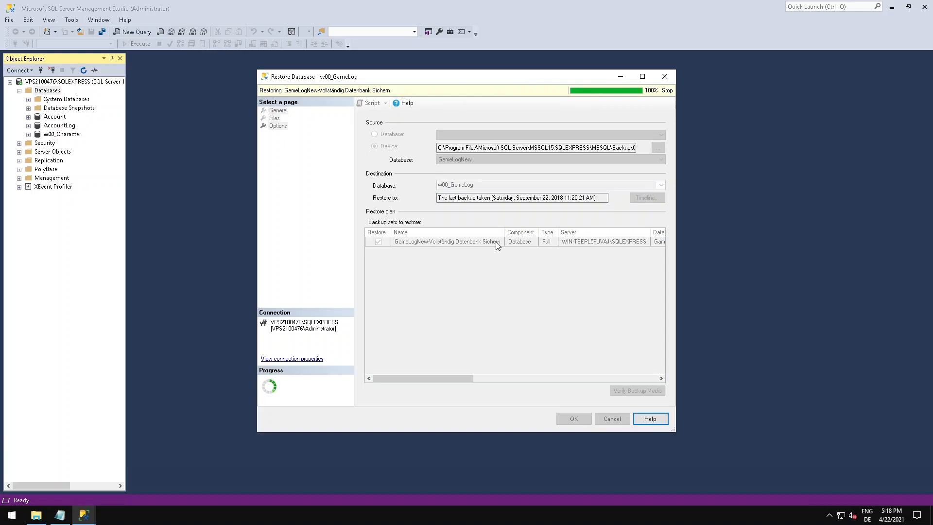
pyautogui.click(523, 290)
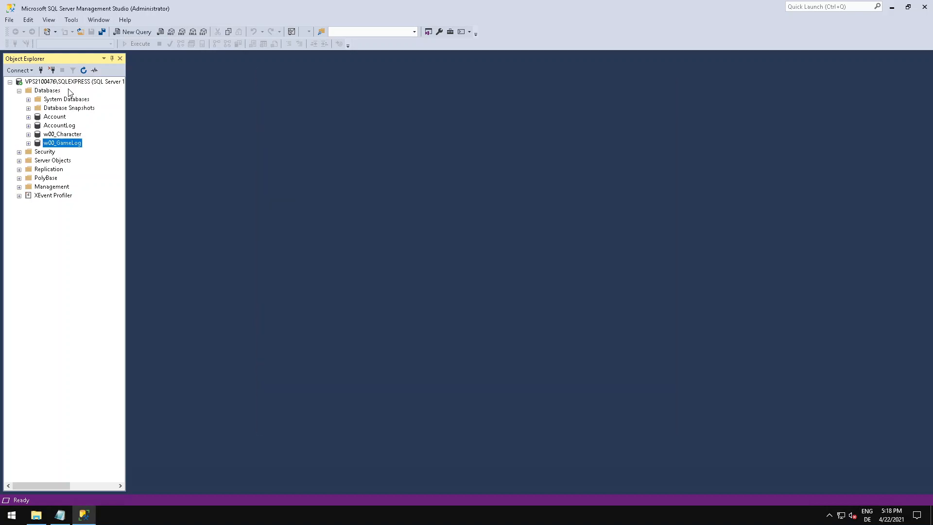
# Restore StatisticsData.bak from the Backup folder as a device source, setting the destination database name to StatisticsData.
pyautogui.rightClick(54, 91)
pyautogui.click(95, 120)
pyautogui.click(386, 147)
pyautogui.click(657, 147)
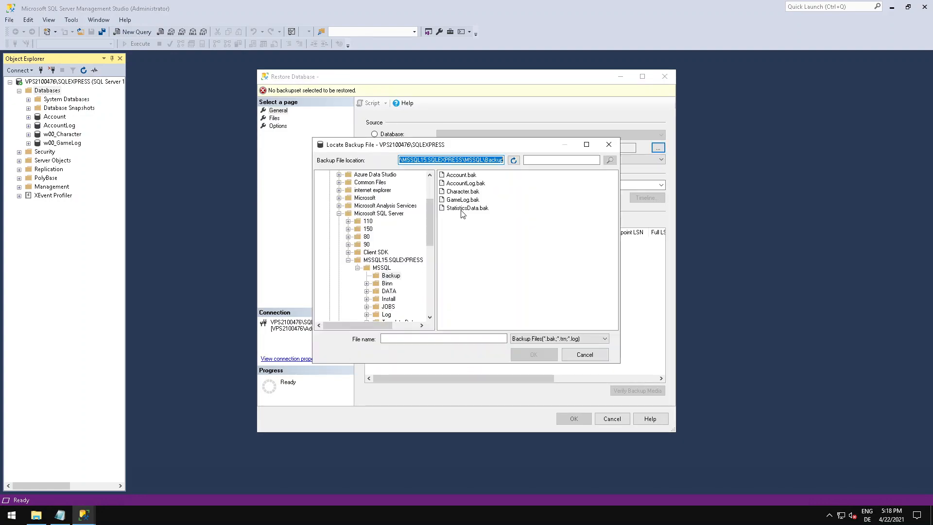
pyautogui.doubleClick(464, 208)
pyautogui.click(481, 323)
pyautogui.click(491, 185)
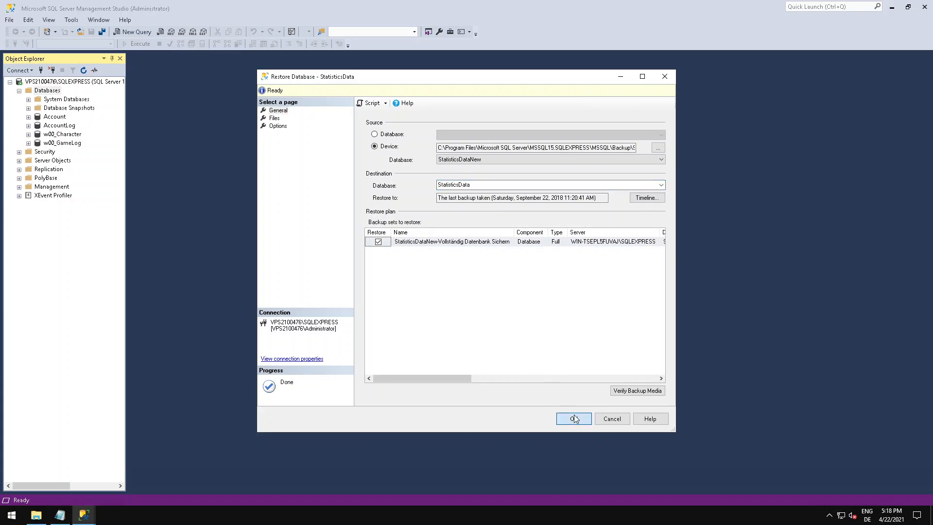
pyautogui.click(569, 418)
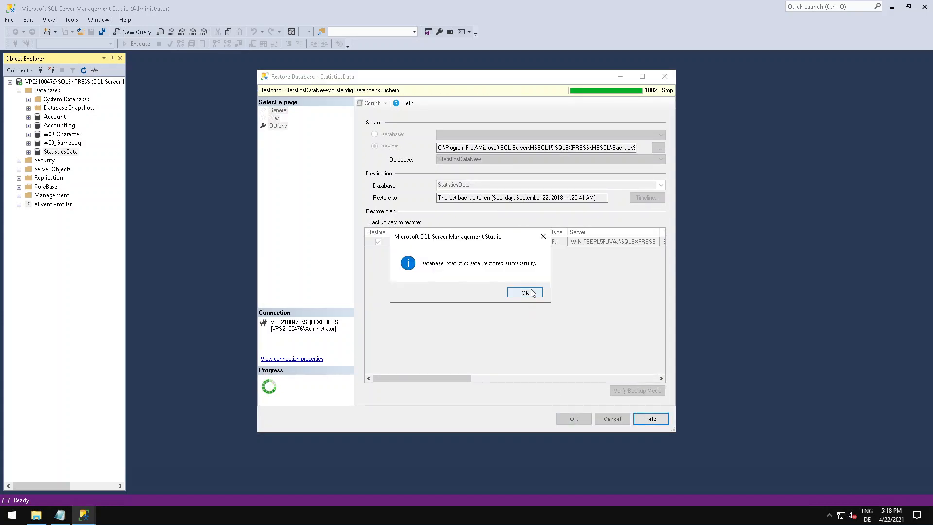
pyautogui.click(532, 292)
# Open the top 200 rows of the Account database's dbo.tUser table for editing and select the existing user's sUserPW cell.
pyautogui.click(55, 117)
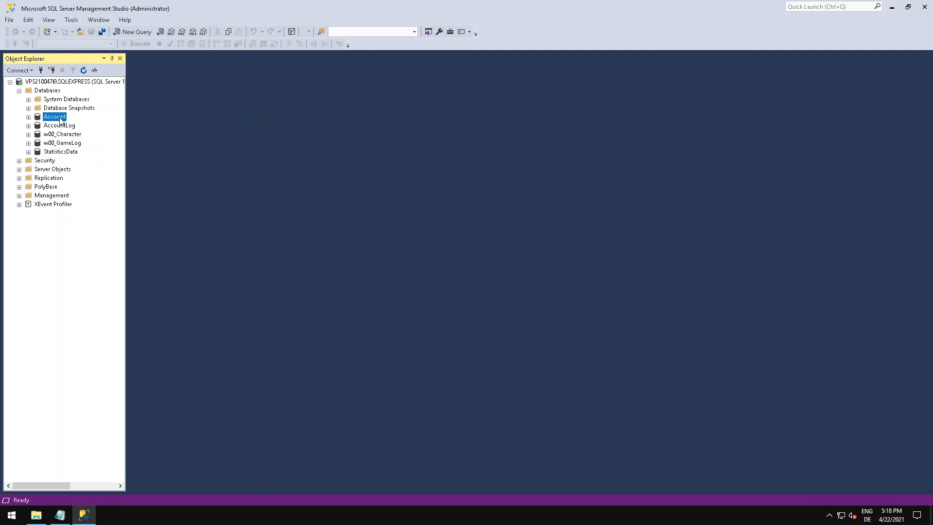
pyautogui.doubleClick(56, 118)
pyautogui.doubleClick(62, 135)
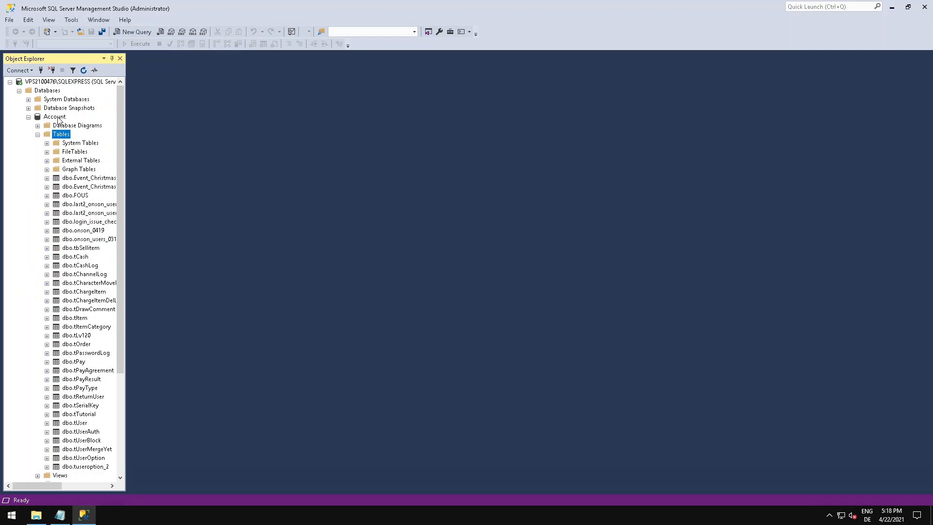
pyautogui.scroll(-4, 70, 152)
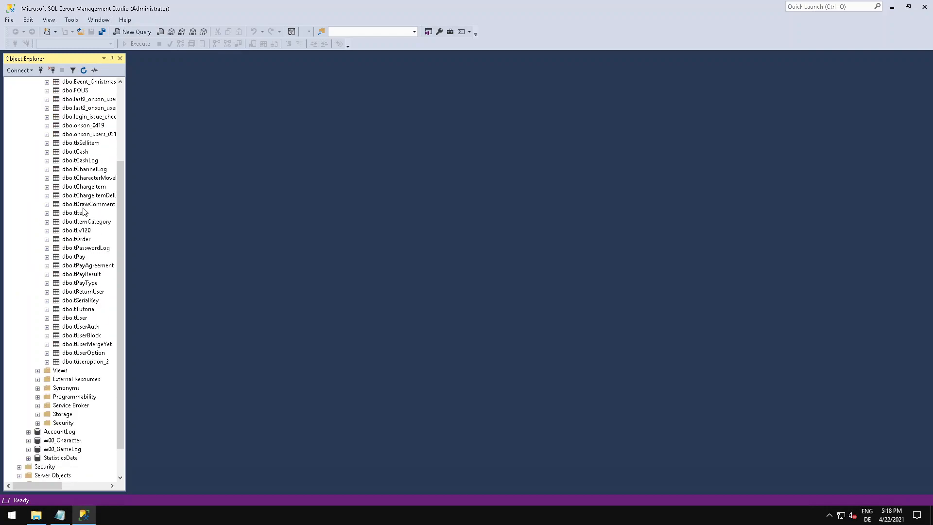
pyautogui.rightClick(79, 319)
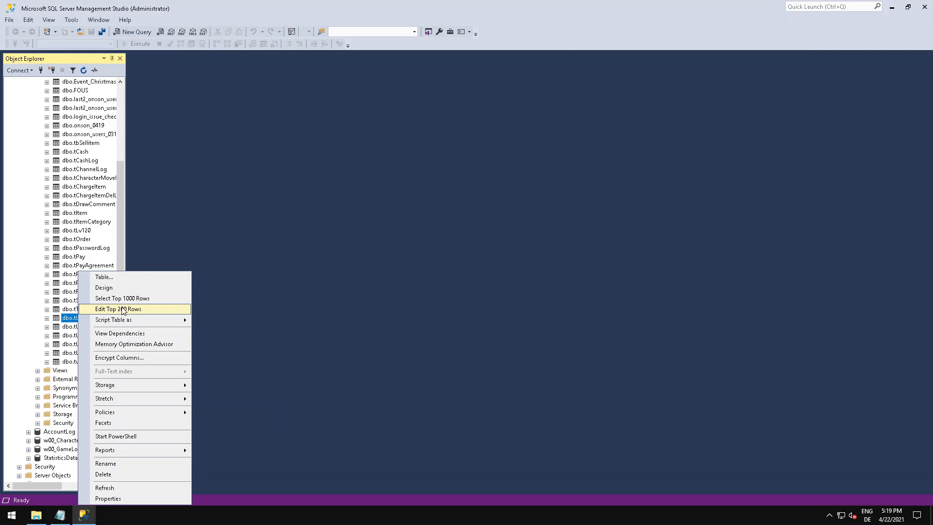
pyautogui.click(125, 309)
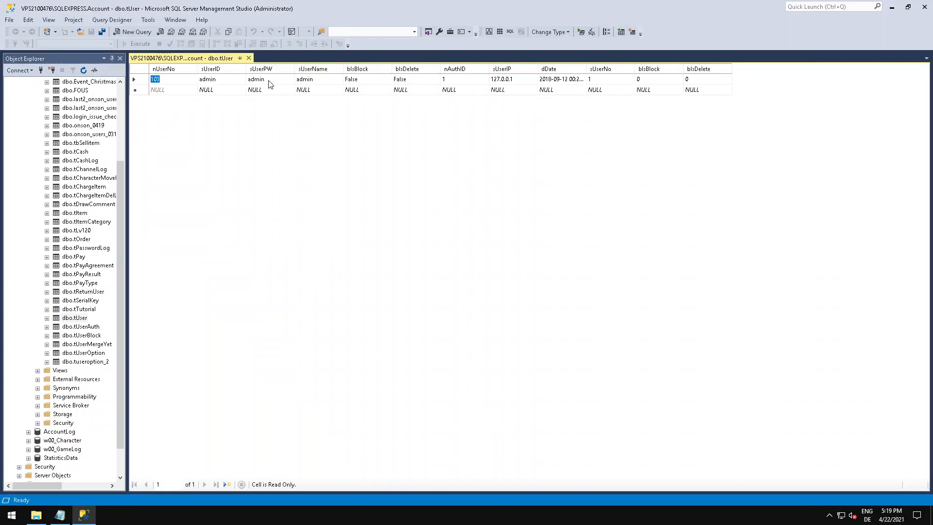
pyautogui.click(269, 80)
# Switch to the MD5 Hash Generator in the local browser, generate a hash of the user's account password and copy it.
pyautogui.moveTo(584, 5)
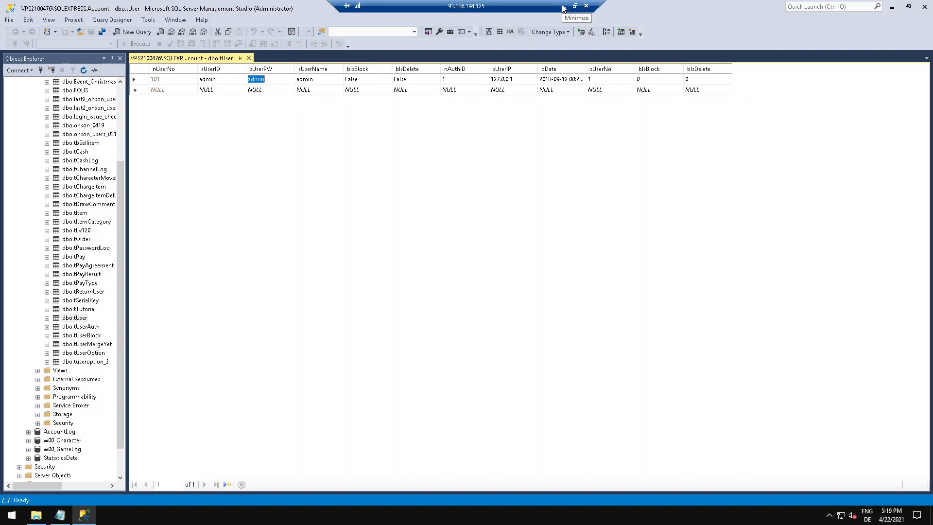
pyautogui.click(563, 8)
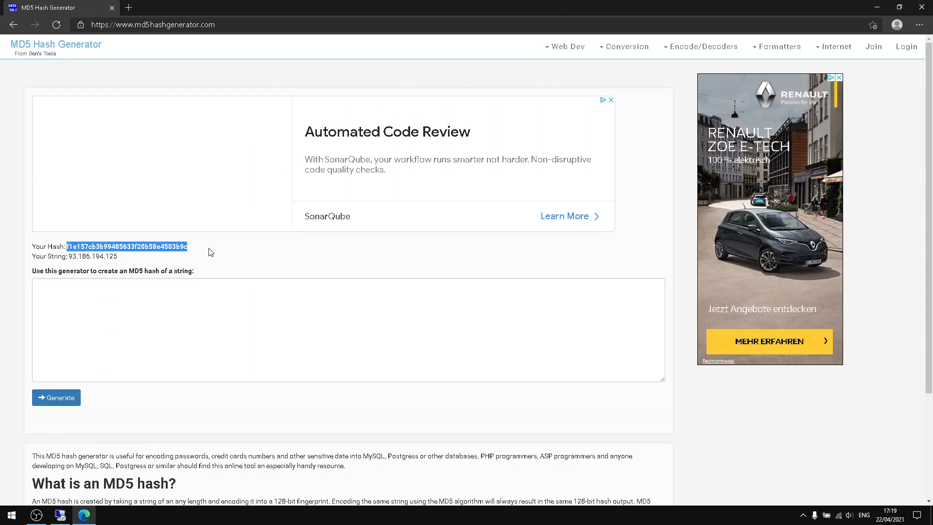
pyautogui.click(118, 299)
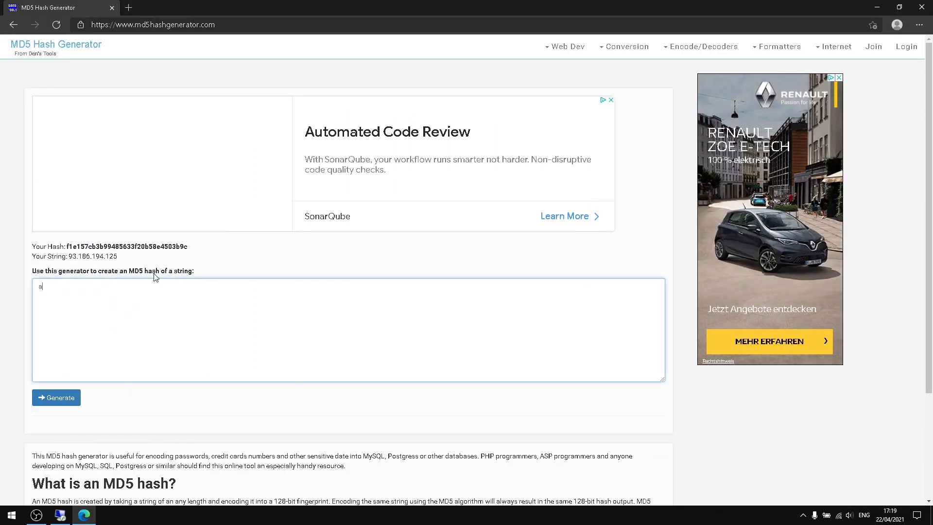
pyautogui.write('admin')
pyautogui.click(73, 398)
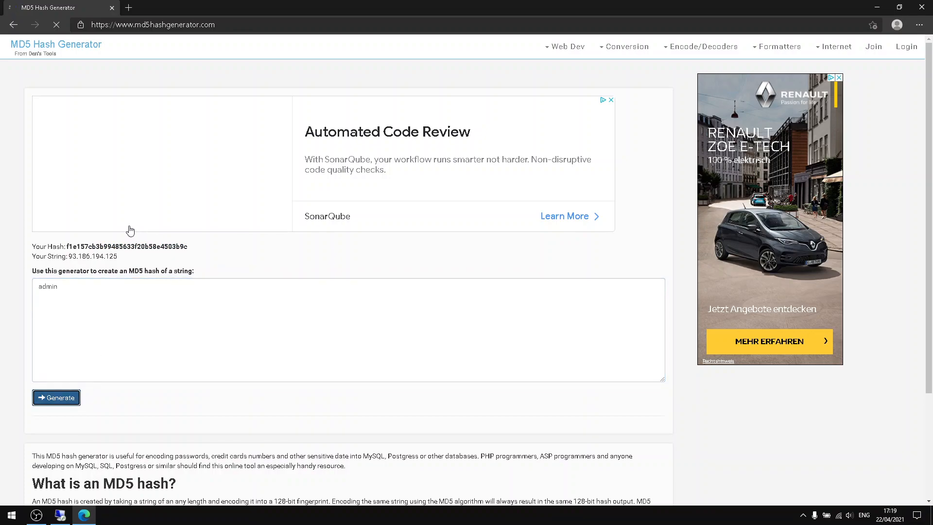
pyautogui.doubleClick(118, 247)
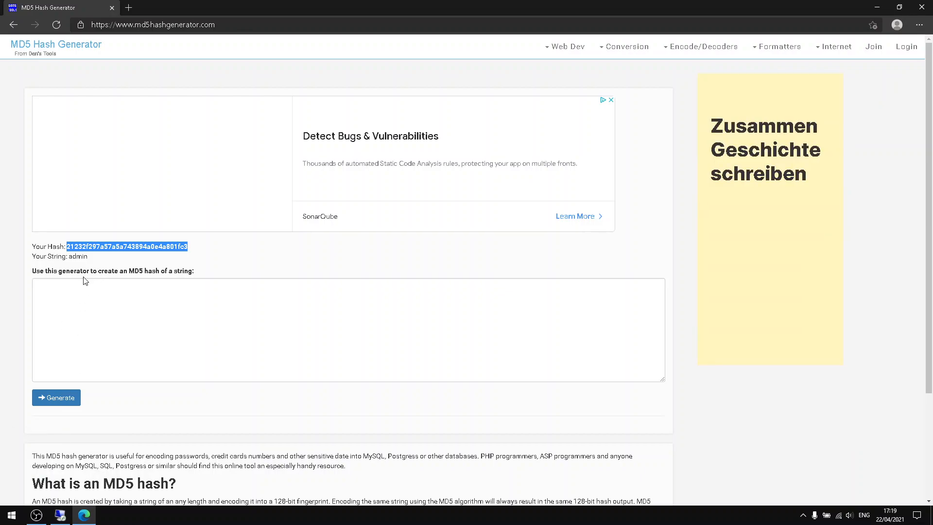
# Return to the remote Management Studio session and replace the user's sUserPW value with the copied MD5 password hash.
pyautogui.click(68, 518)
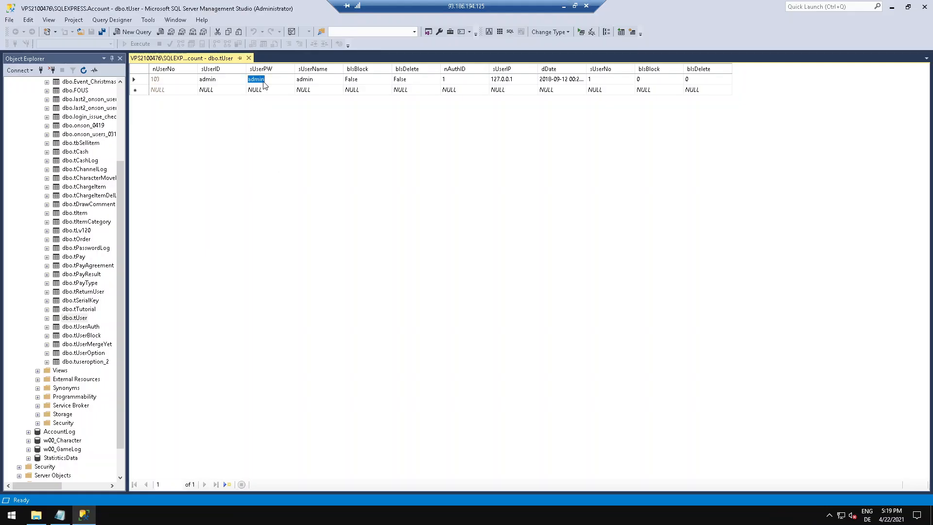
pyautogui.hotkey('ctrl', 'v')
pyautogui.click(135, 79)
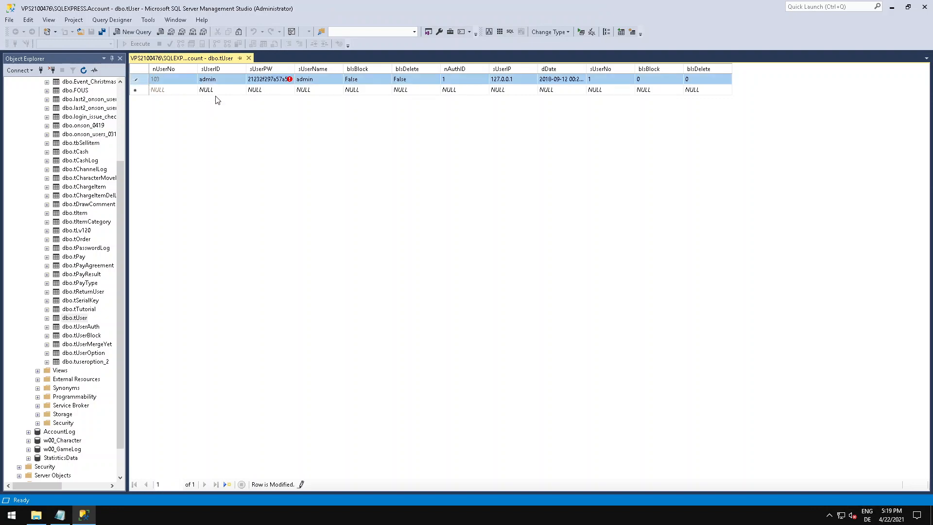
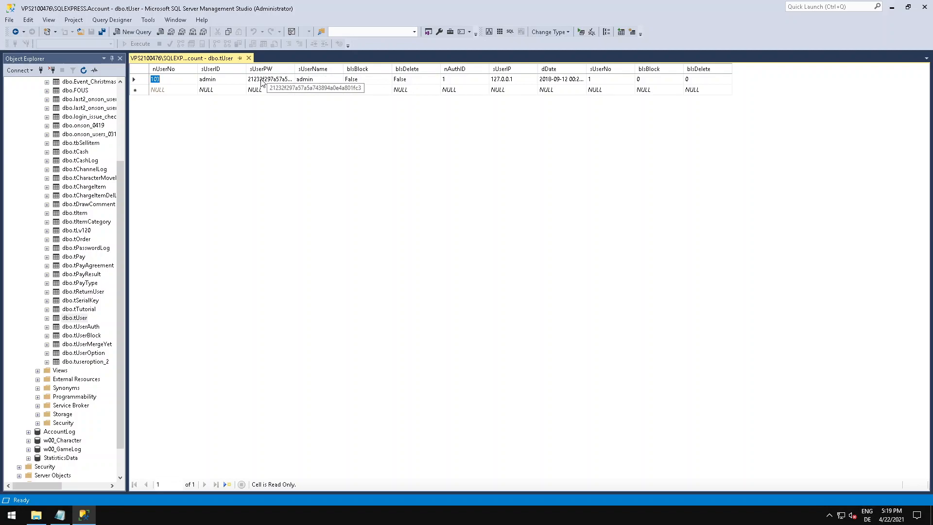
# Close the dbo.tUser table's editing grid and exit SQL Server Management Studio.
pyautogui.click(268, 83)
pyautogui.moveTo(293, 80); pyautogui.dragTo(237, 78)
pyautogui.click(300, 79)
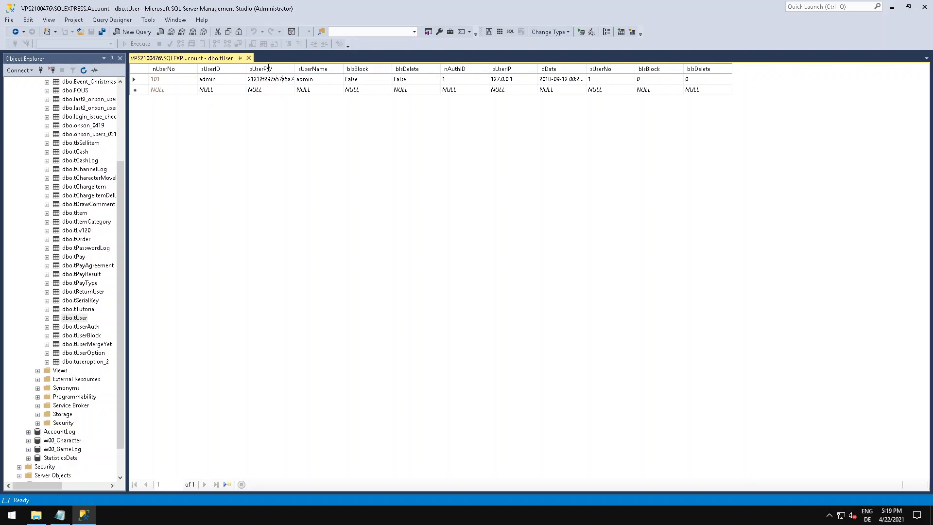
pyautogui.click(249, 58)
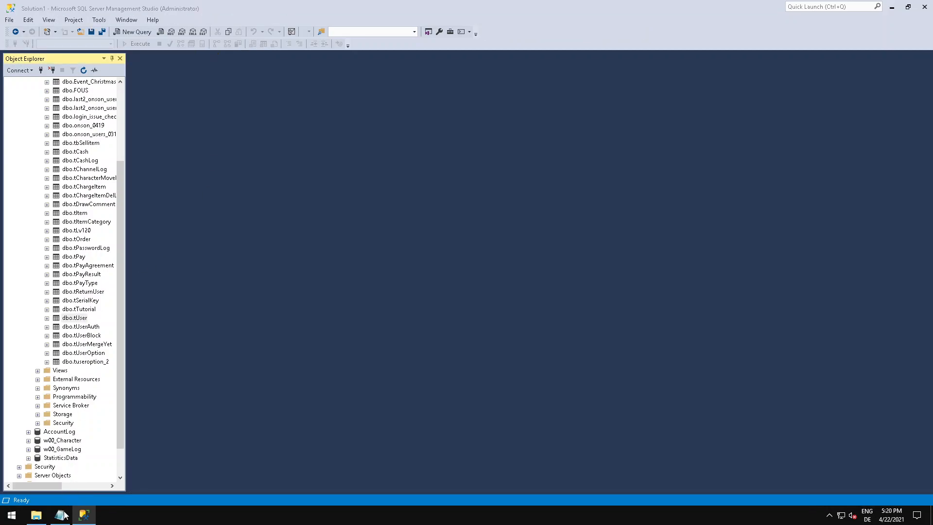
pyautogui.scroll(-1, 84, 329)
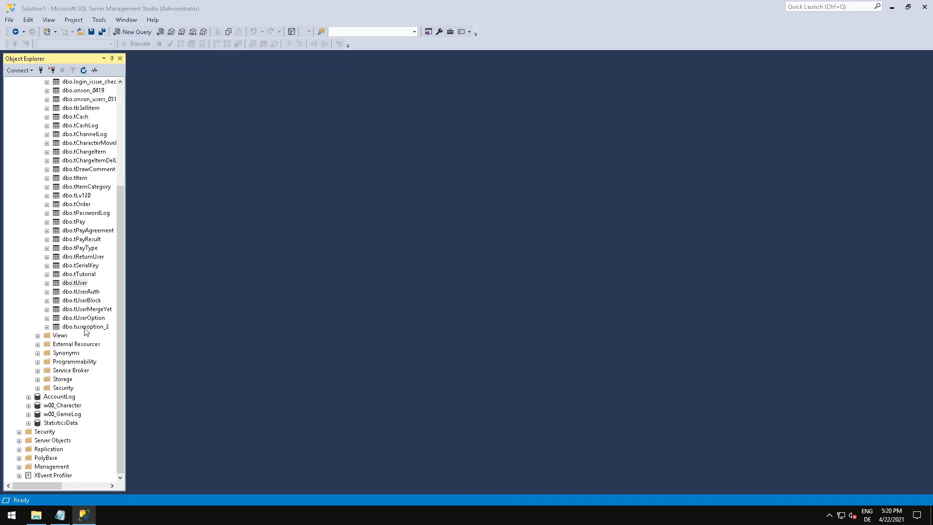
pyautogui.scroll(5, 84, 329)
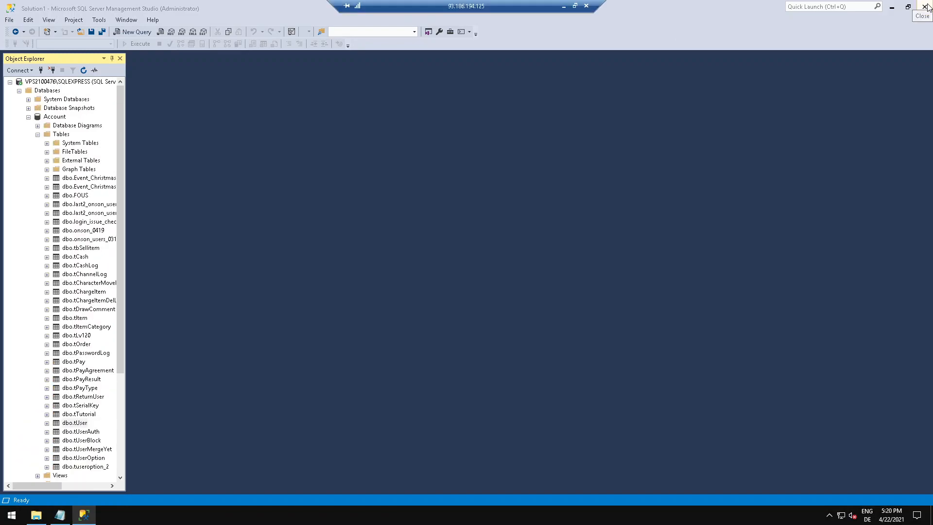
pyautogui.scroll(-5, 77, 170)
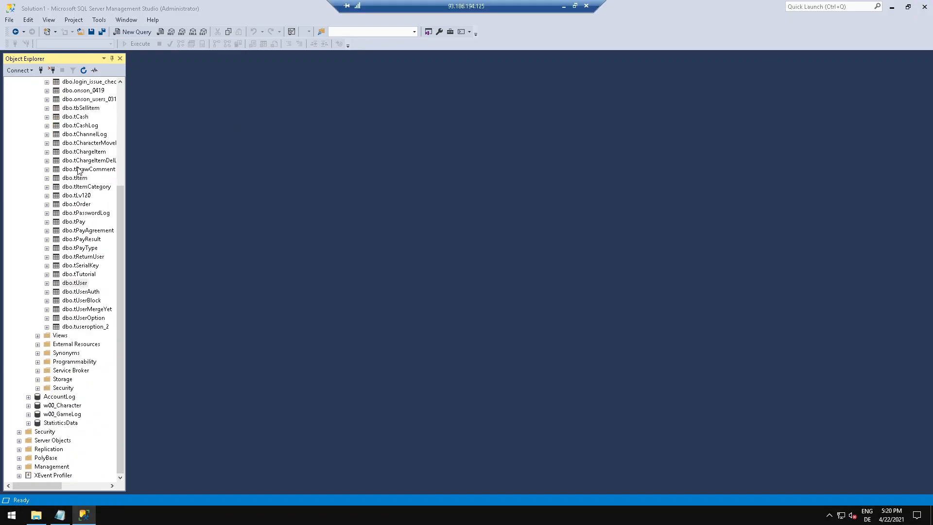
pyautogui.scroll(5, 77, 170)
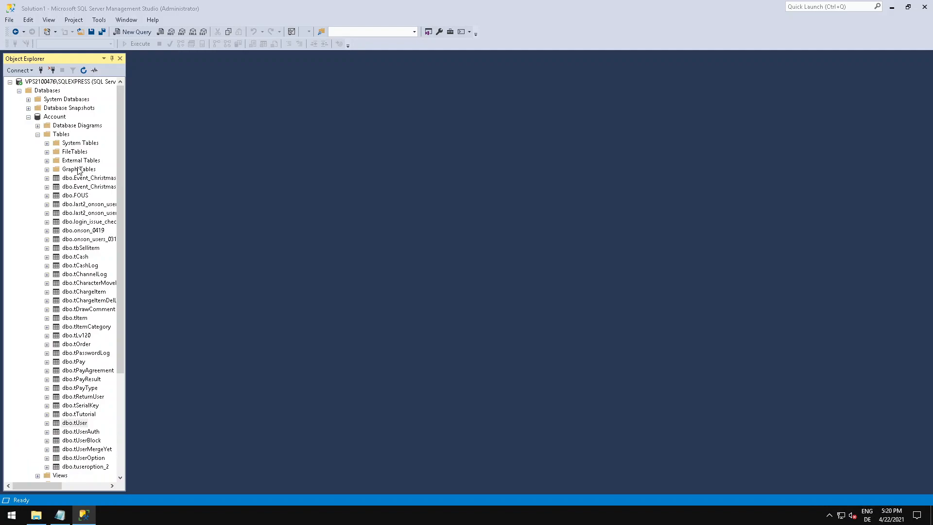
pyautogui.click(924, 7)
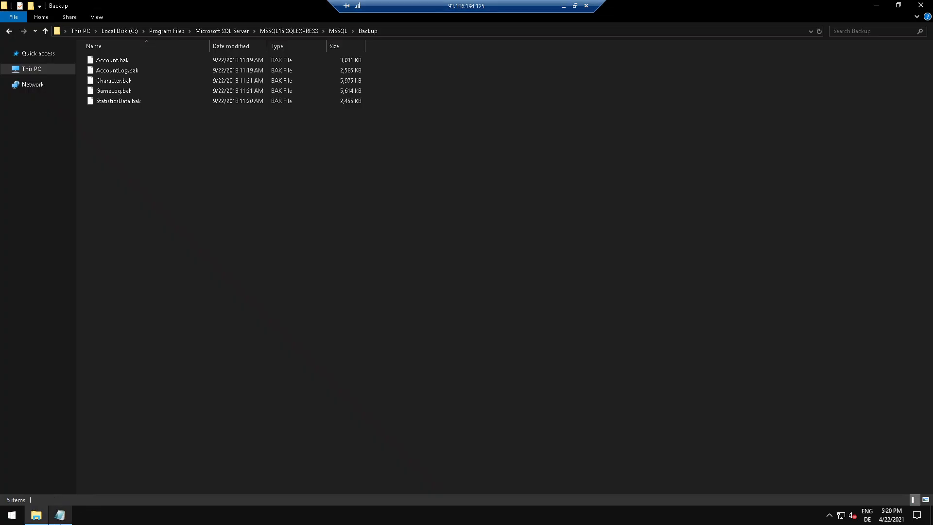
# Bring up ServerInfo.txt in Notepad and close it.
pyautogui.click(60, 515)
pyautogui.click(380, 198)
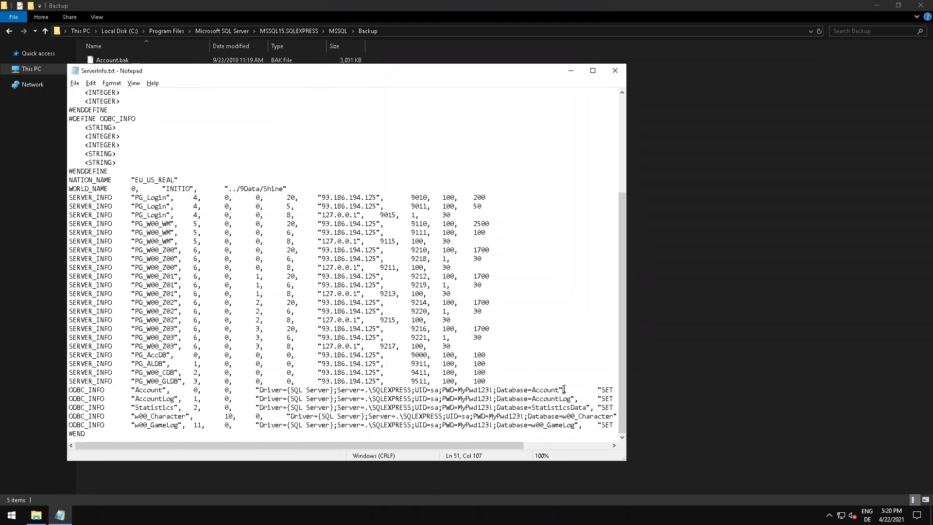
pyautogui.click(624, 74)
# Run Account Release.exe from C:\fiestaonline\Account to register the Account service and acknowledge its message.
pyautogui.click(56, 67)
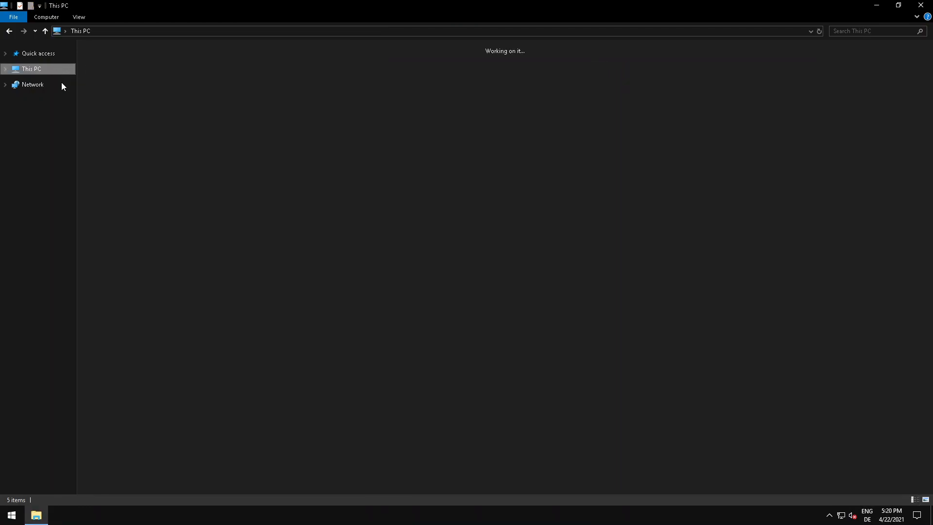
pyautogui.click(246, 144)
pyautogui.doubleClick(244, 141)
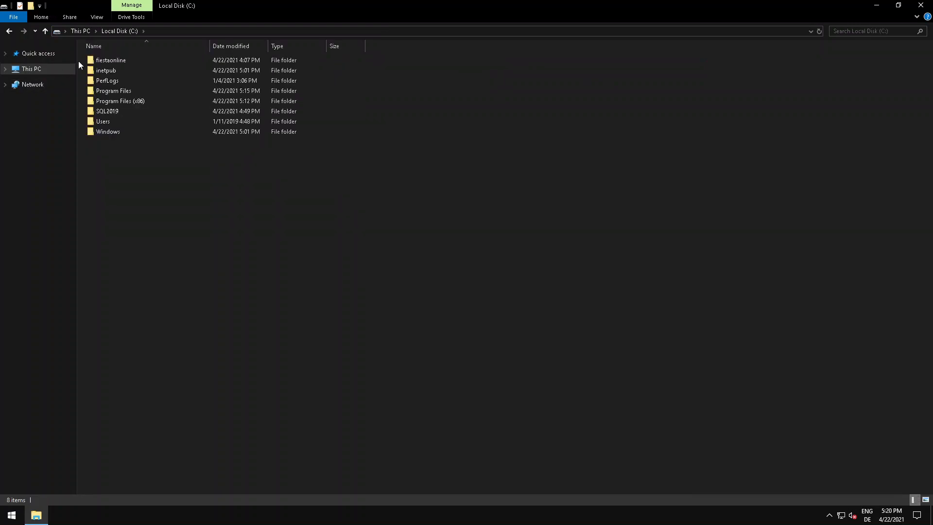
pyautogui.click(104, 62)
pyautogui.doubleClick(104, 63)
pyautogui.doubleClick(117, 71)
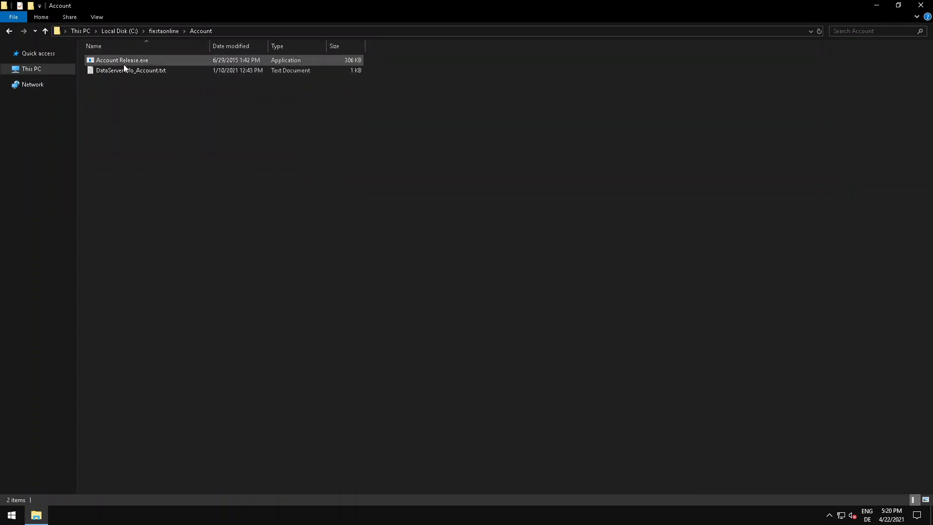
pyautogui.doubleClick(122, 63)
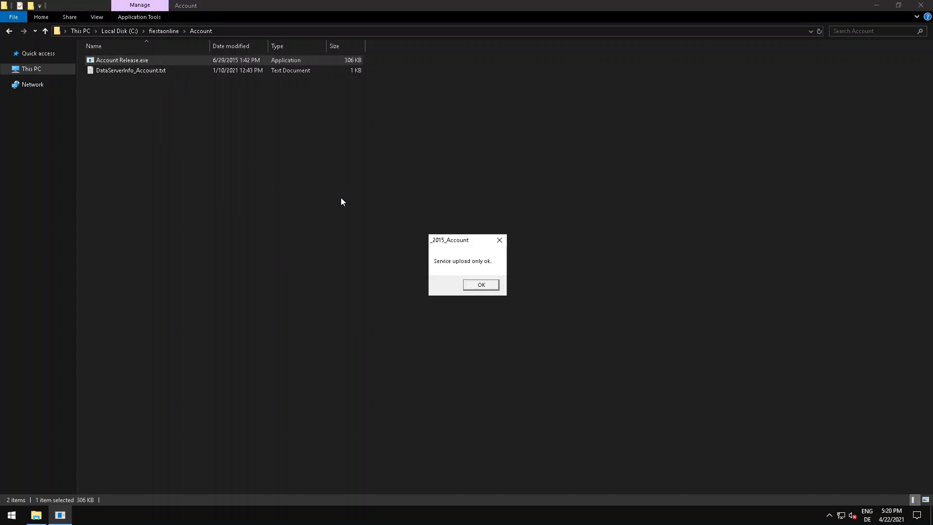
pyautogui.click(480, 285)
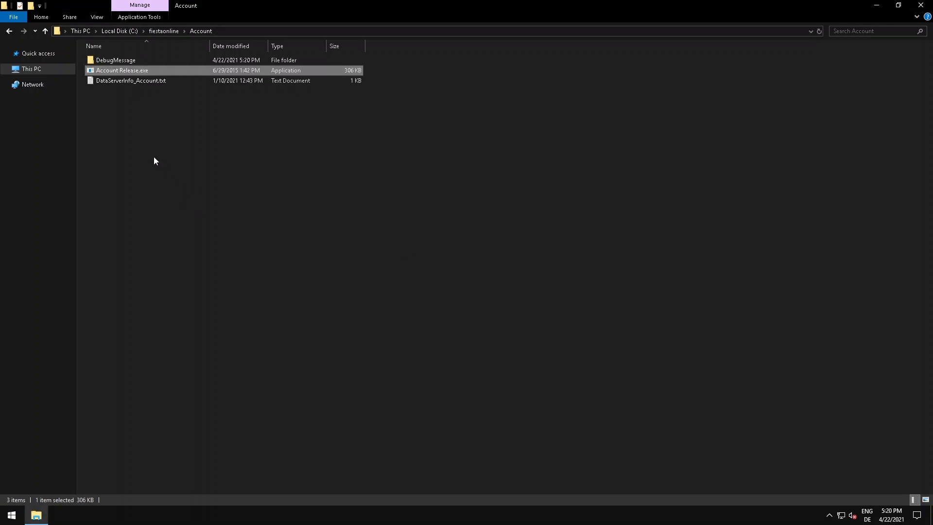
# Run AccountLog Release.exe as administrator from the fiestaonline AccountLog folder and acknowledge its service message.
pyautogui.click(160, 31)
pyautogui.click(121, 84)
pyautogui.doubleClick(121, 83)
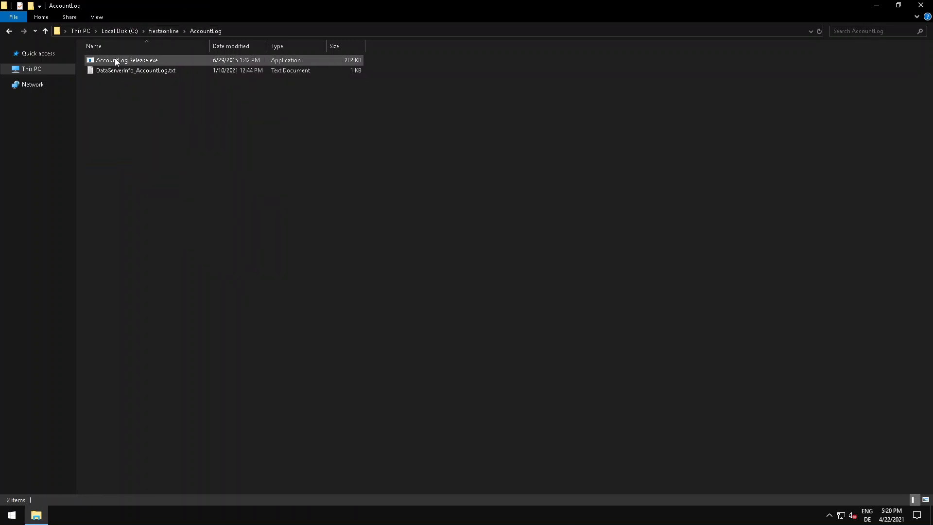
pyautogui.rightClick(116, 60)
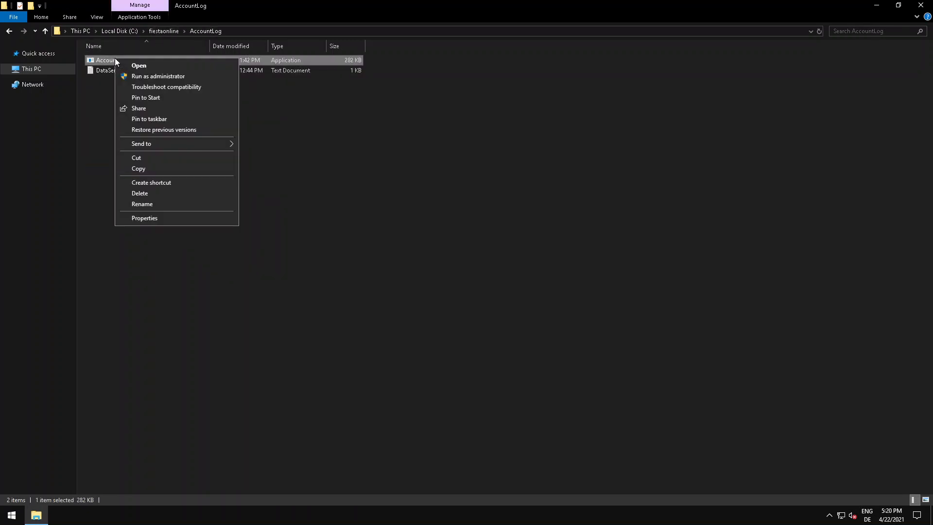
pyautogui.click(139, 75)
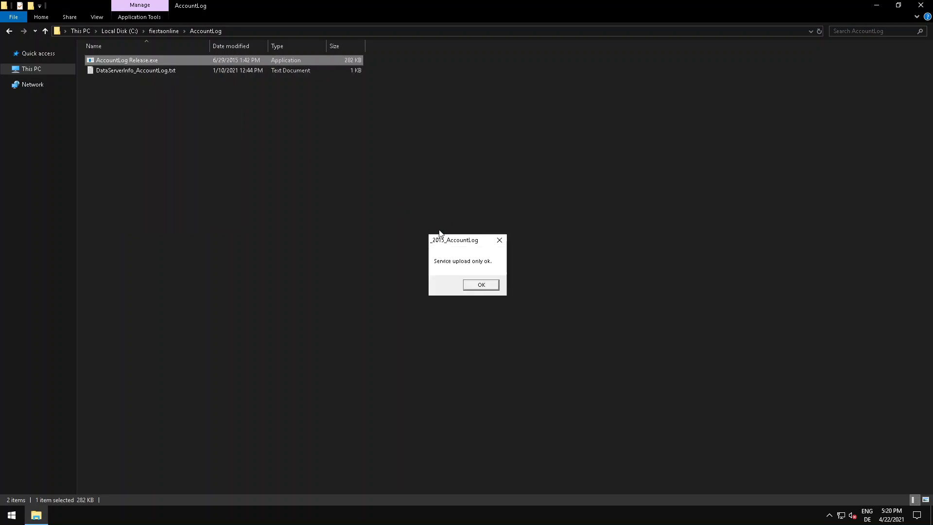
pyautogui.click(474, 286)
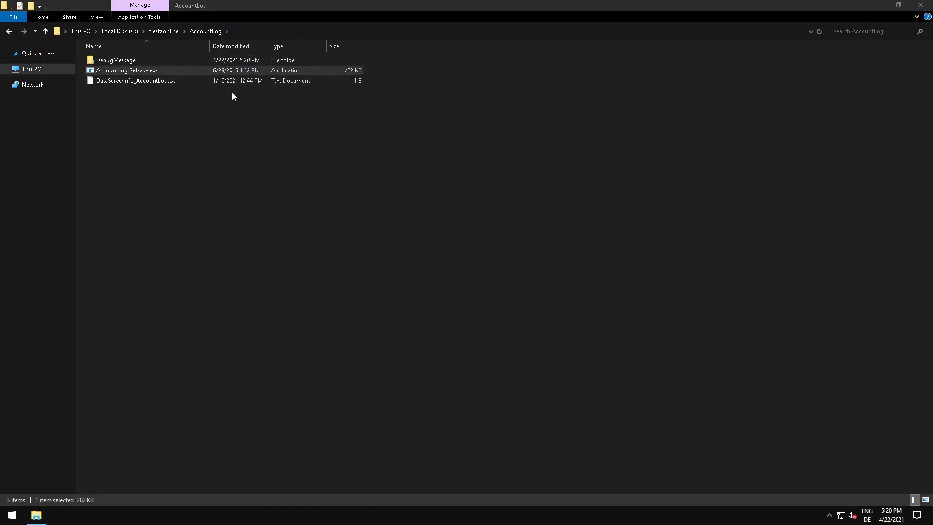
# Register the login service by running 3LoginServer2.exe from the fiestaonline Login folder and dismissing its message.
pyautogui.click(155, 31)
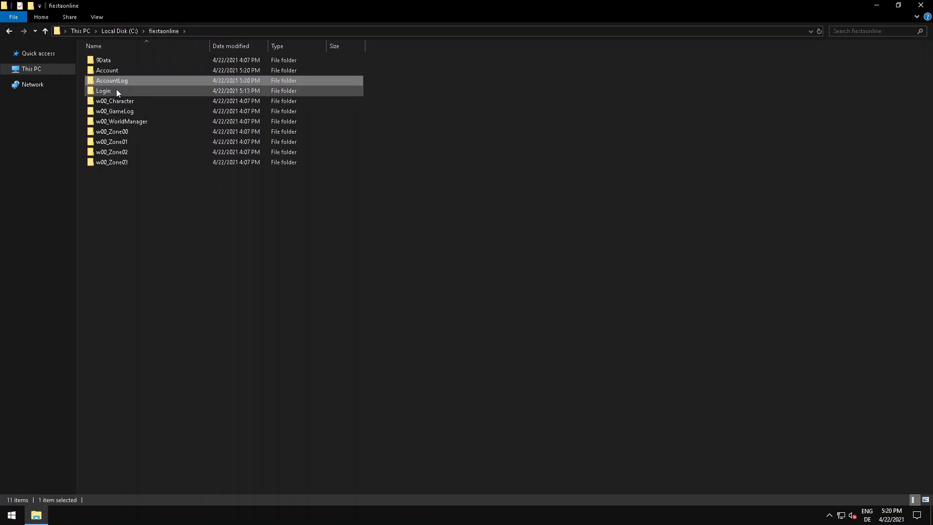
pyautogui.doubleClick(115, 90)
pyautogui.doubleClick(118, 60)
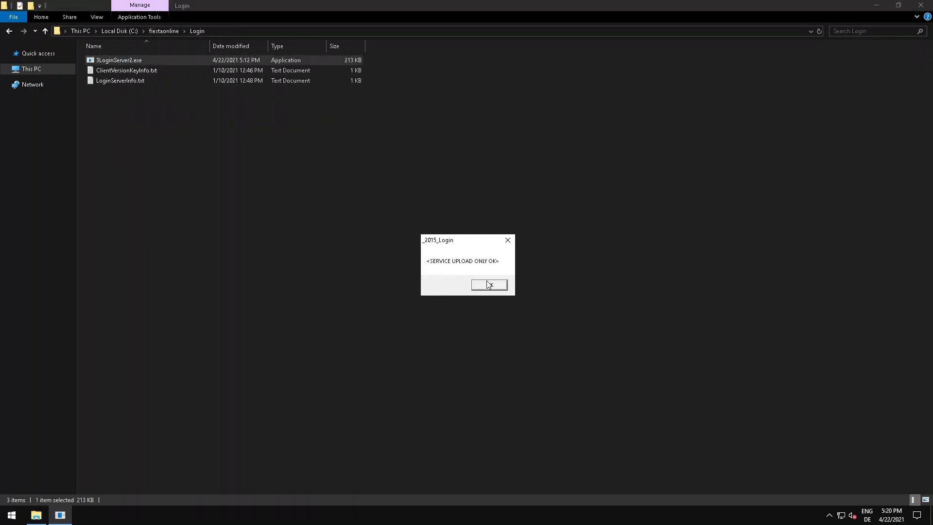
pyautogui.click(488, 283)
# Register the character service by running Character Release.exe from the w00_Character folder and dismissing its message.
pyautogui.click(165, 31)
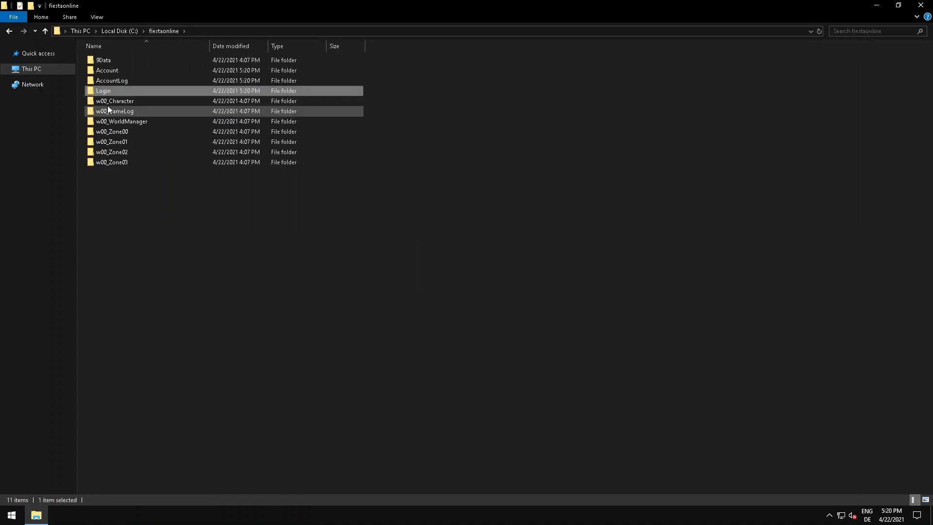
pyautogui.doubleClick(108, 98)
pyautogui.doubleClick(109, 62)
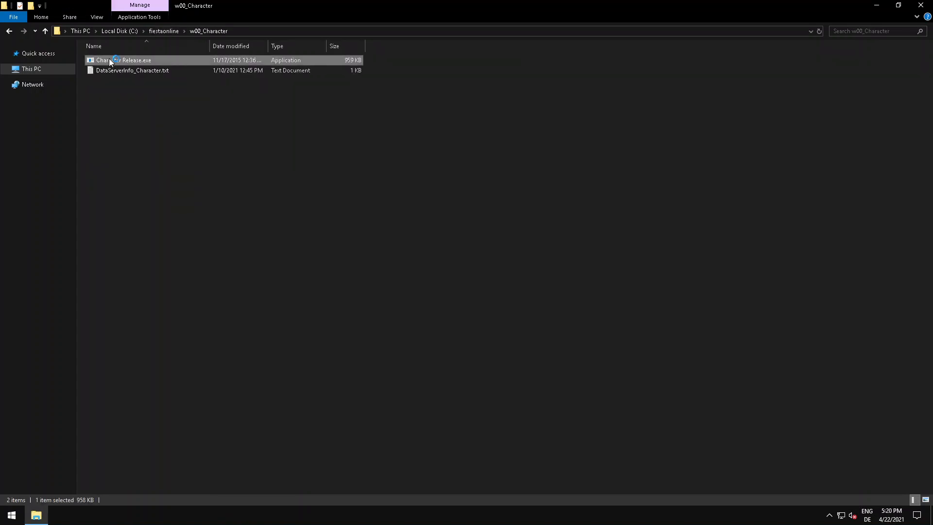
pyautogui.click(484, 285)
# Register the game log service by running GameLog Release.exe from the w00_GameLog folder and dismissing its message.
pyautogui.click(163, 31)
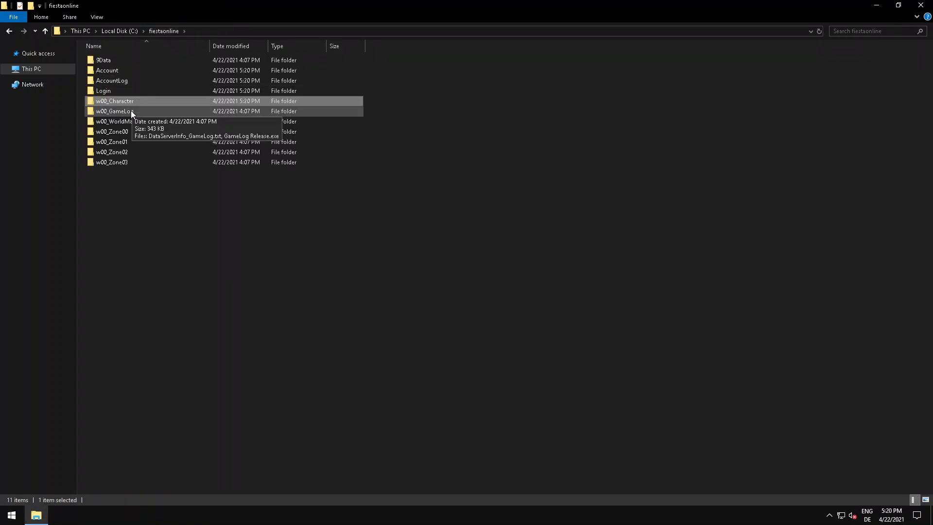
pyautogui.doubleClick(130, 108)
pyautogui.doubleClick(122, 72)
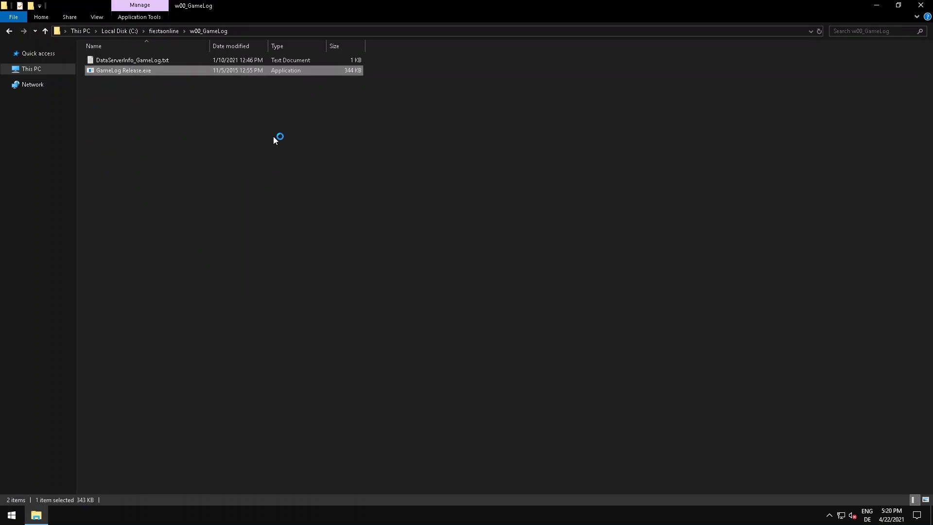
pyautogui.click(484, 285)
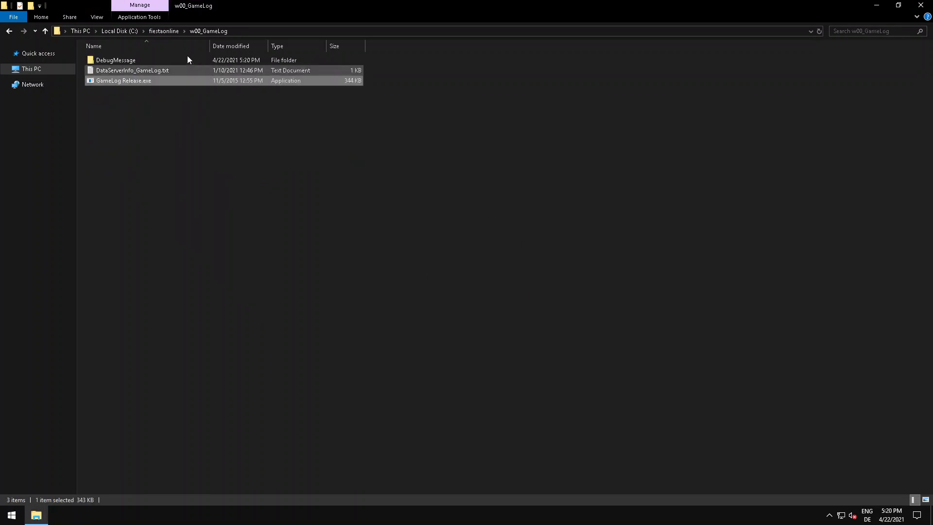
# Register the world manager service by running 4WorldManagerServer2.exe from the w00_WorldManager folder and dismissing its message.
pyautogui.click(172, 32)
pyautogui.doubleClick(138, 121)
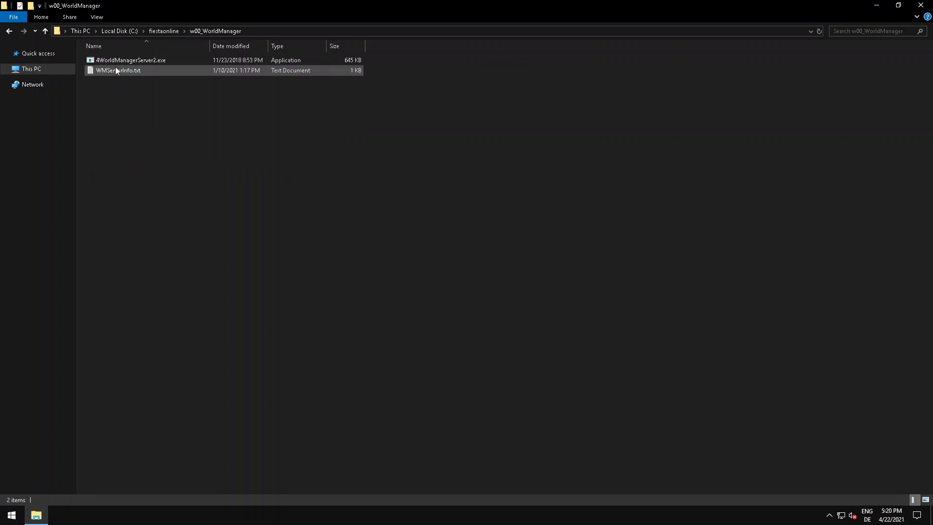
pyautogui.doubleClick(115, 61)
pyautogui.click(482, 290)
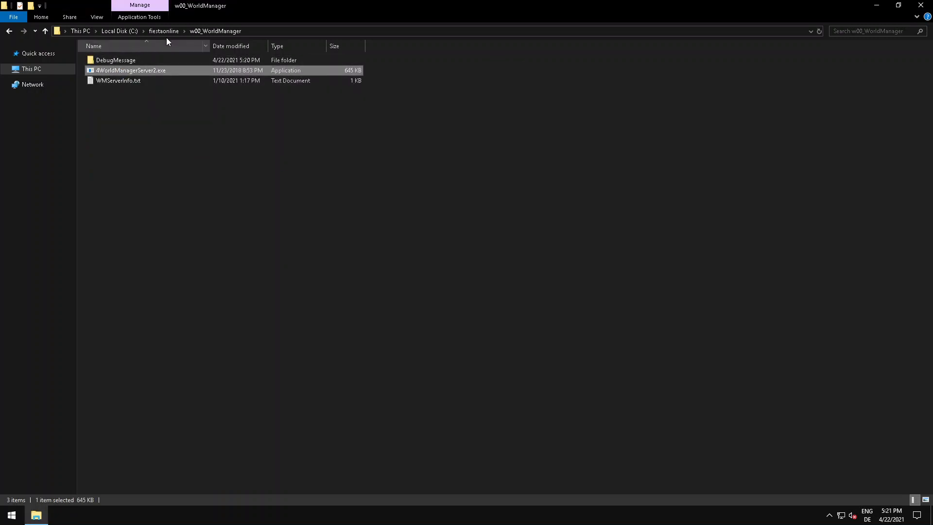
# Register the first zone service by running 5ZoneServer2.exe from the w00_Zone00 folder and dismissing its message.
pyautogui.click(163, 31)
pyautogui.click(116, 135)
pyautogui.doubleClick(116, 135)
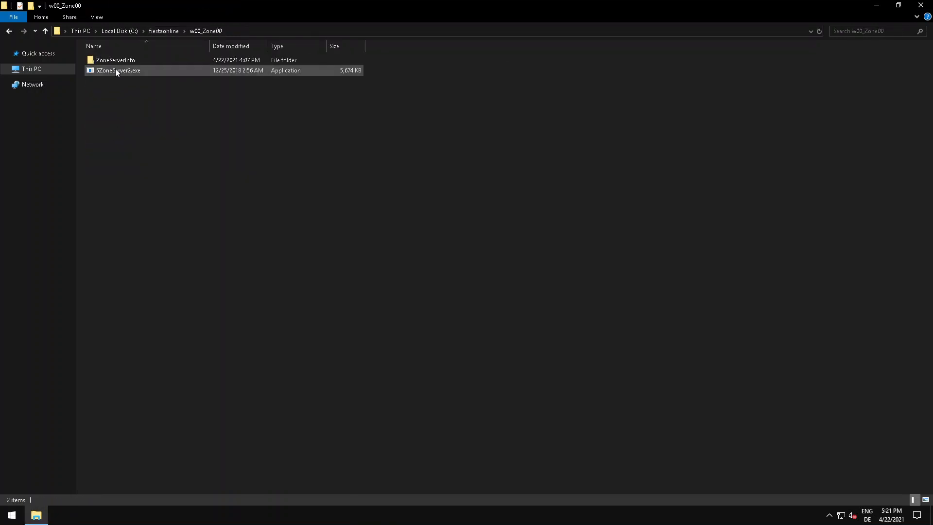
pyautogui.click(115, 68)
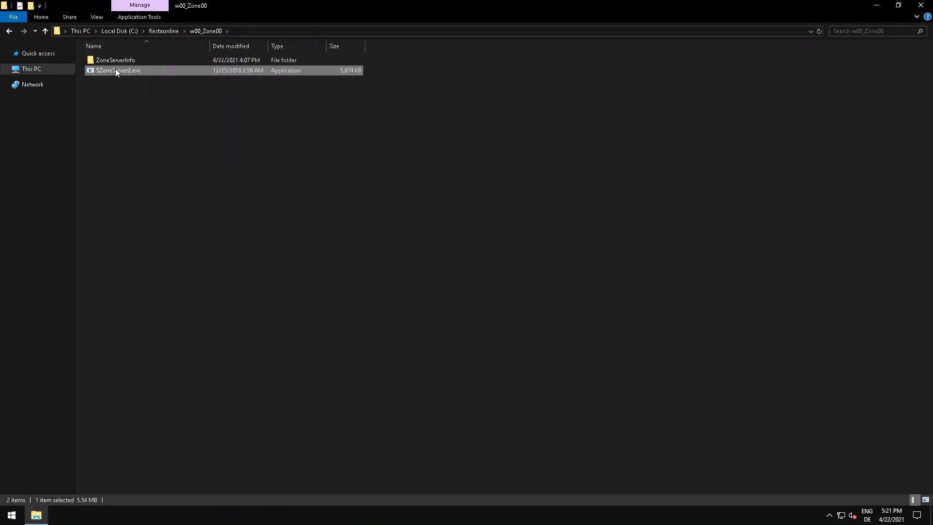
pyautogui.click(482, 285)
# Run 5ZoneServer2.exe from the w00_Zone01 folder to register that zone's service and dismiss its message.
pyautogui.click(164, 31)
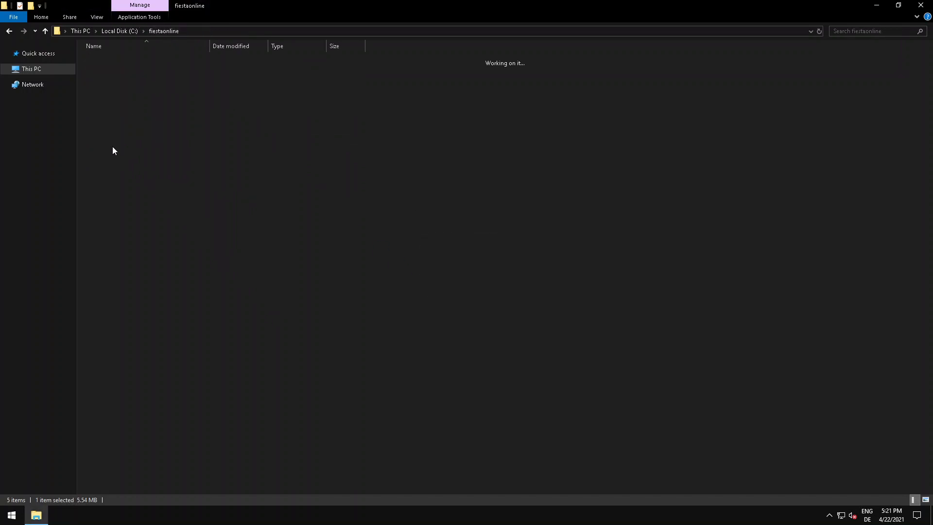
pyautogui.doubleClick(116, 142)
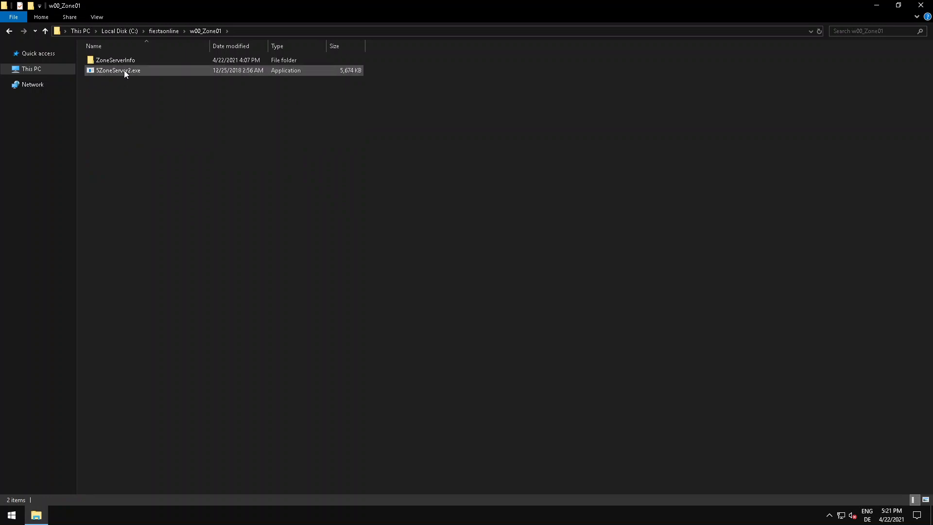
pyautogui.doubleClick(124, 70)
pyautogui.click(497, 286)
# Run 5ZoneServer2.exe from the w00_Zone02 folder to register that zone's service and dismiss its message.
pyautogui.click(172, 31)
pyautogui.doubleClick(122, 153)
pyautogui.click(122, 71)
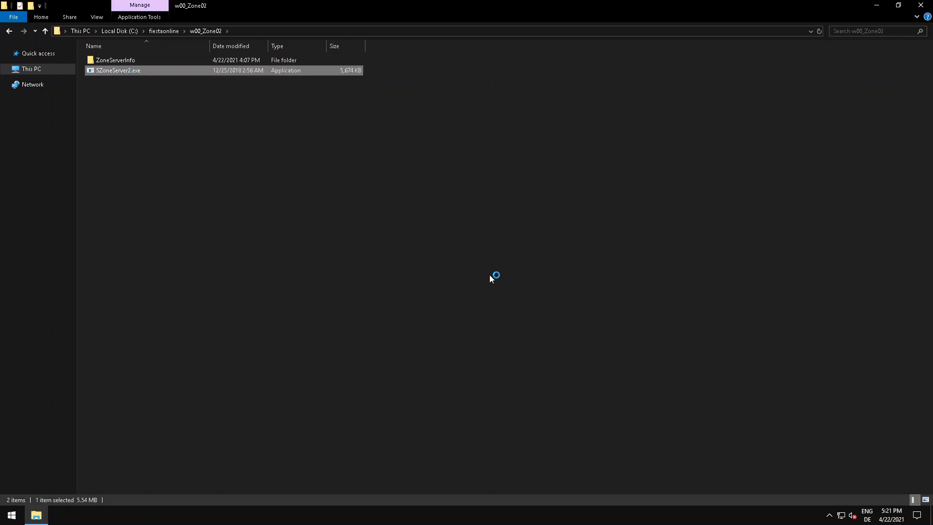
pyautogui.click(489, 286)
# Run 5ZoneServer2.exe from the w00_Zone03 folder to register that zone's service and dismiss its message.
pyautogui.click(163, 30)
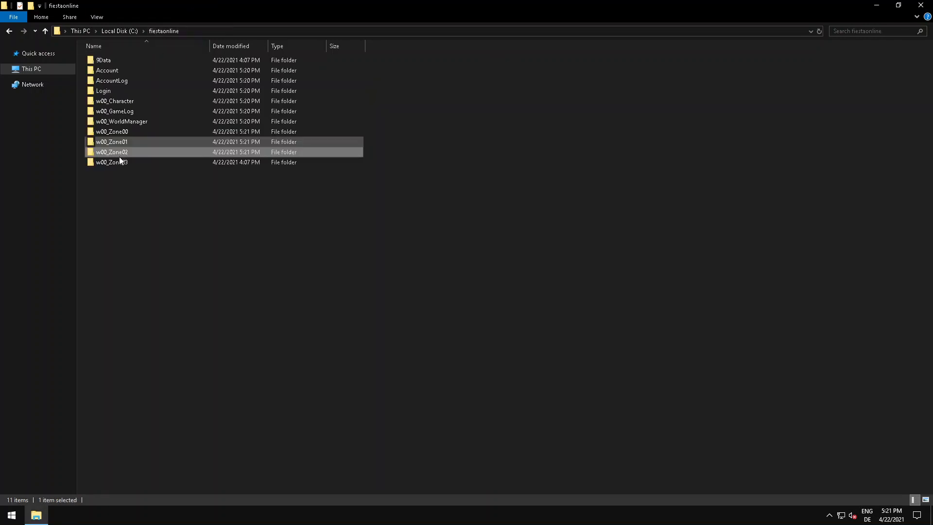
pyautogui.doubleClick(119, 161)
pyautogui.doubleClick(115, 71)
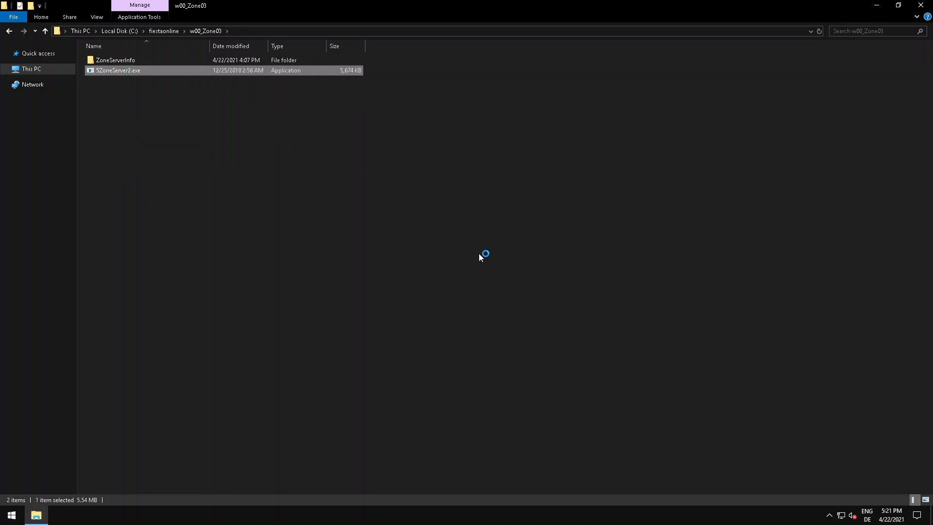
pyautogui.click(491, 287)
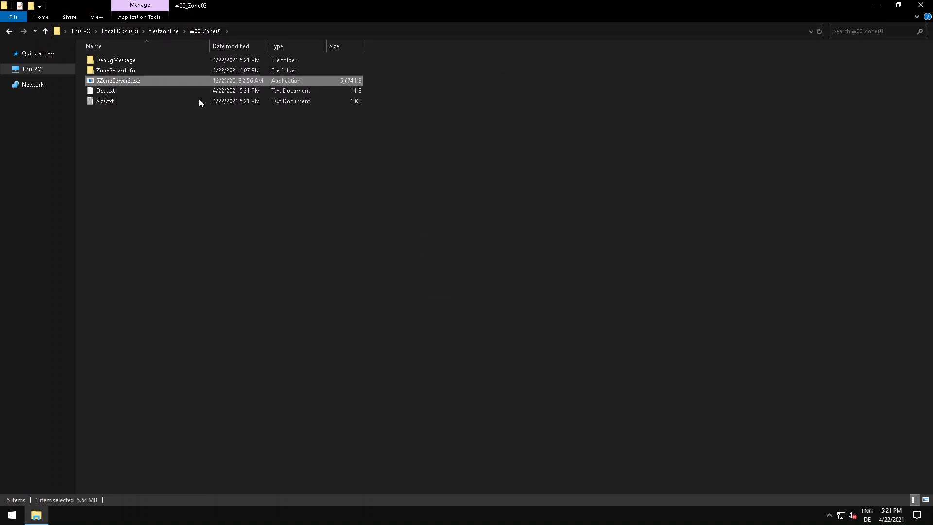
# Check the Account folder in fiestaonline, and review the server entries in ServerInfo.txt under 9Data\ServerInfo before closing the file.
pyautogui.click(171, 33)
pyautogui.click(170, 196)
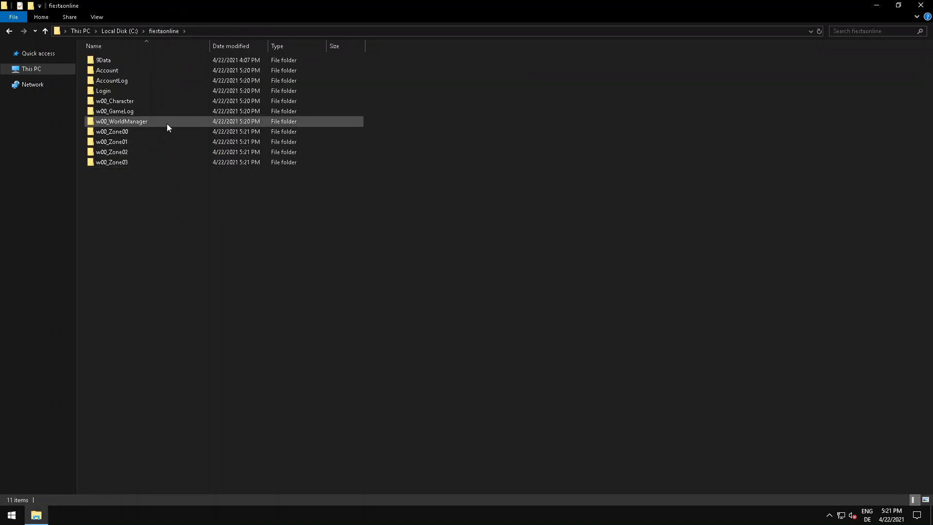
pyautogui.doubleClick(121, 68)
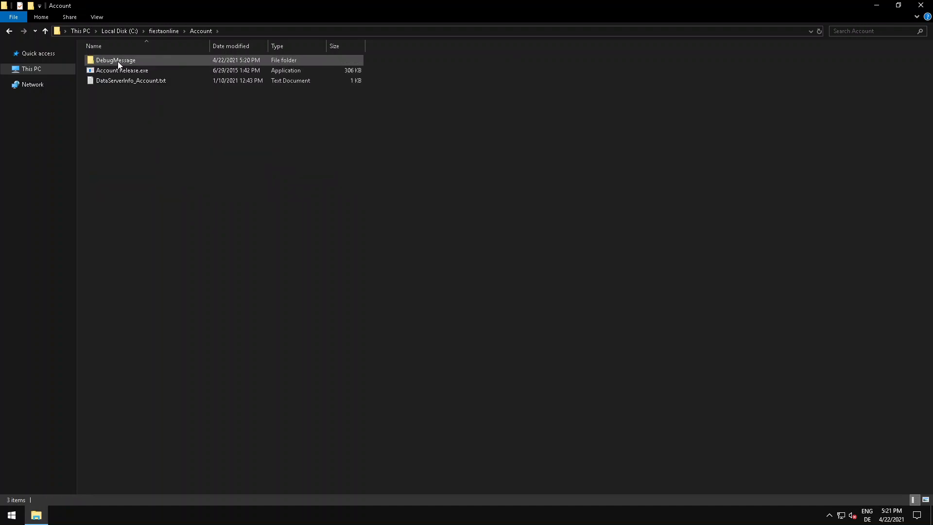
pyautogui.click(125, 72)
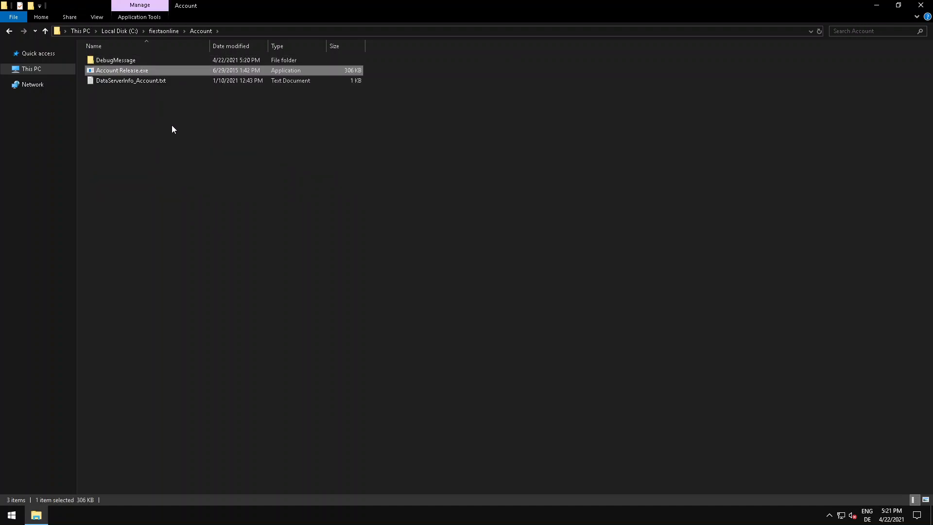
pyautogui.click(165, 30)
pyautogui.doubleClick(111, 60)
pyautogui.doubleClick(112, 60)
pyautogui.doubleClick(115, 69)
pyautogui.scroll(-6, 329, 239)
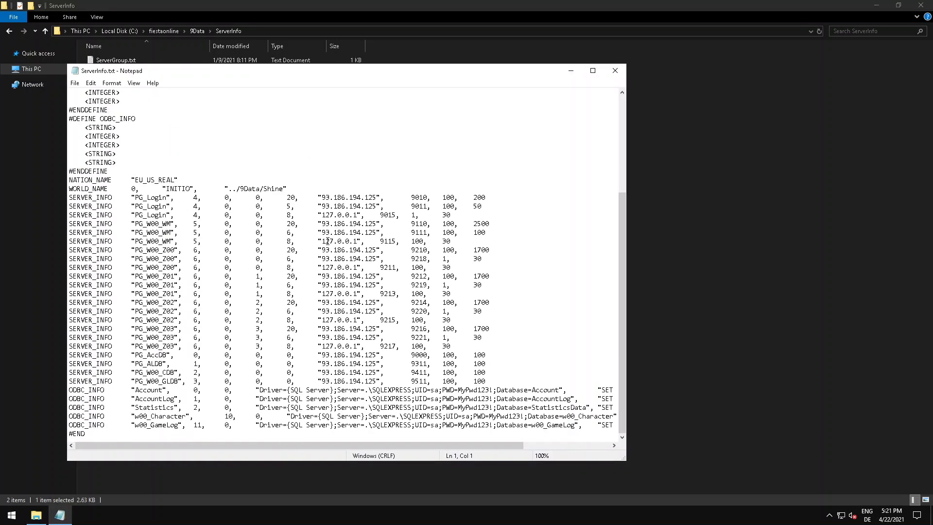
pyautogui.scroll(6, 152, 146)
pyautogui.scroll(-5, 286, 220)
pyautogui.click(615, 71)
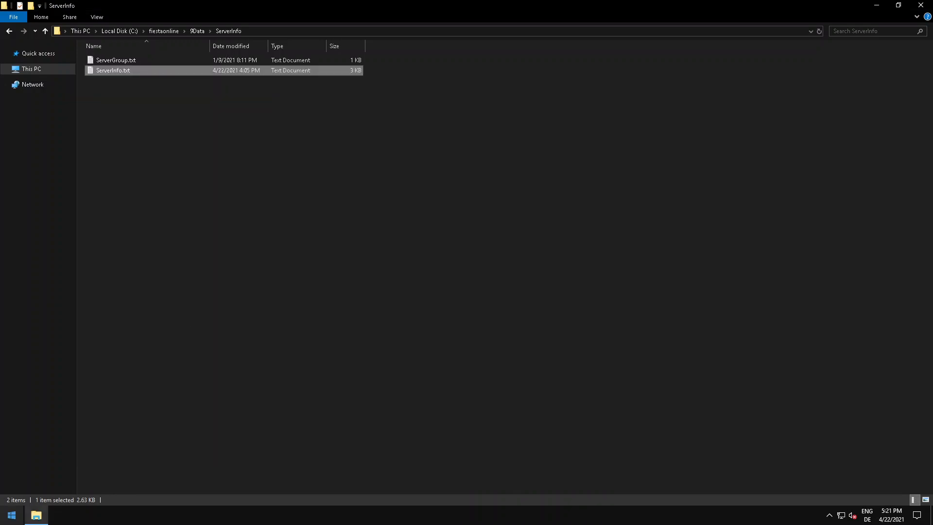
# Open the Windows Services console and look through the registered _2015 game server services.
pyautogui.click(12, 515)
pyautogui.write('serv')
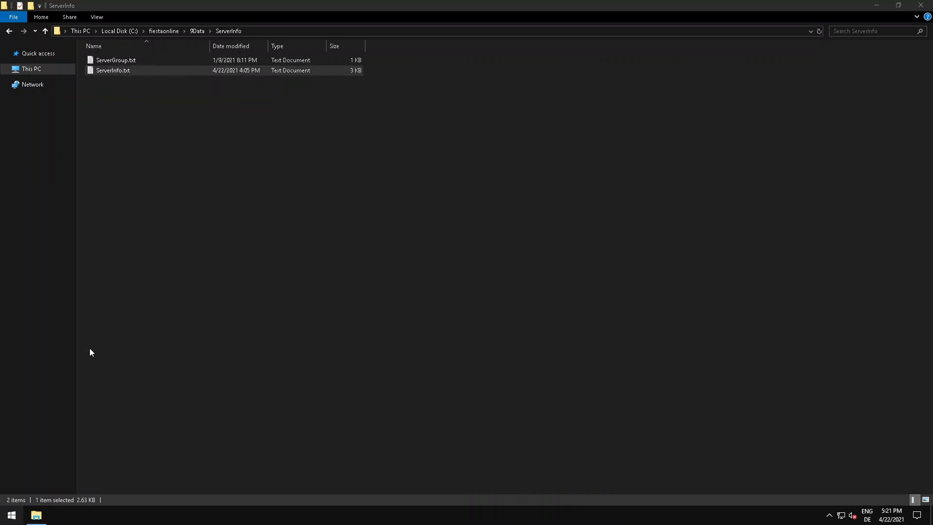
pyautogui.click(75, 248)
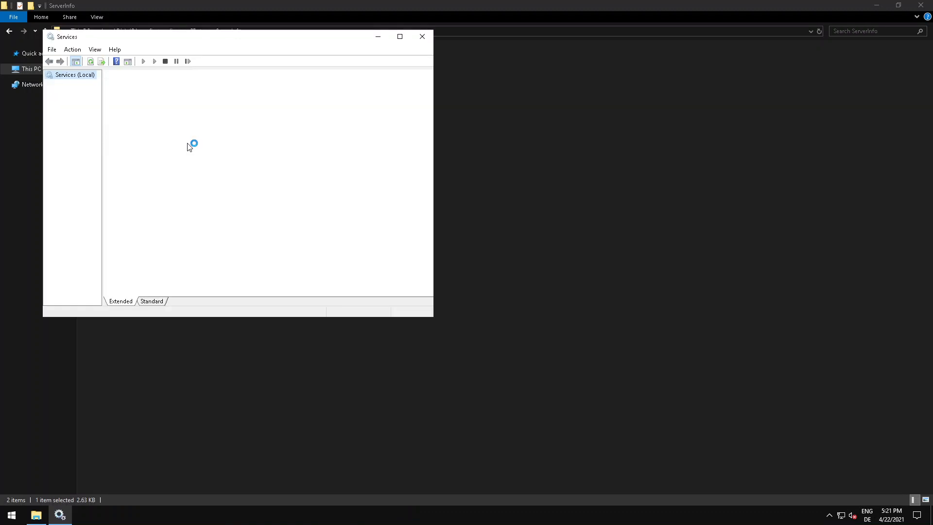
pyautogui.click(238, 101)
pyautogui.click(248, 111)
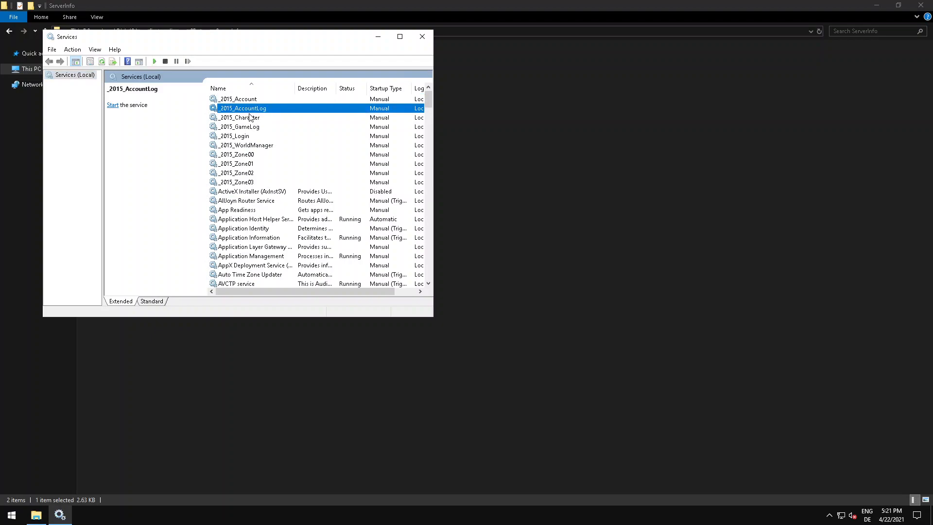
pyautogui.click(253, 120)
pyautogui.click(252, 136)
pyautogui.click(252, 145)
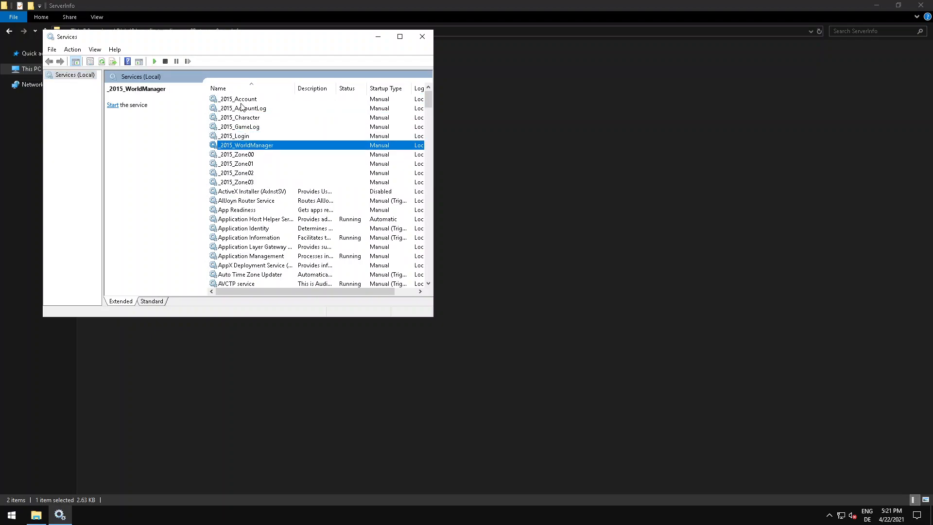
# Set the startup type of the _2015_Account service to Automatic.
pyautogui.click(238, 100)
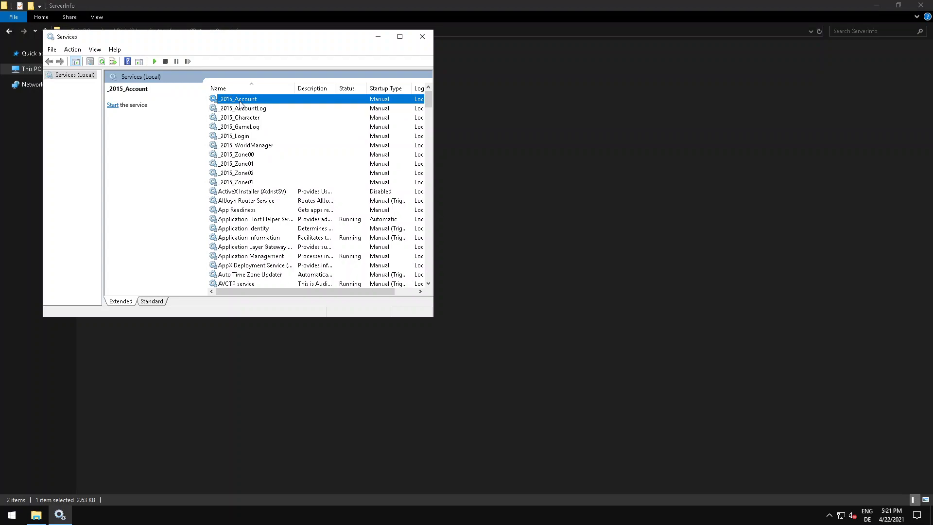
pyautogui.rightClick(238, 100)
pyautogui.click(285, 189)
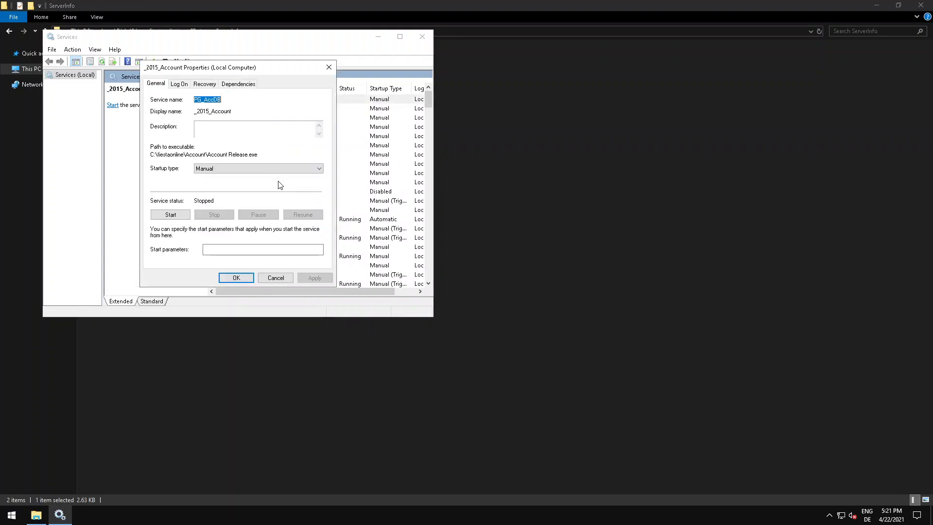
pyautogui.click(211, 169)
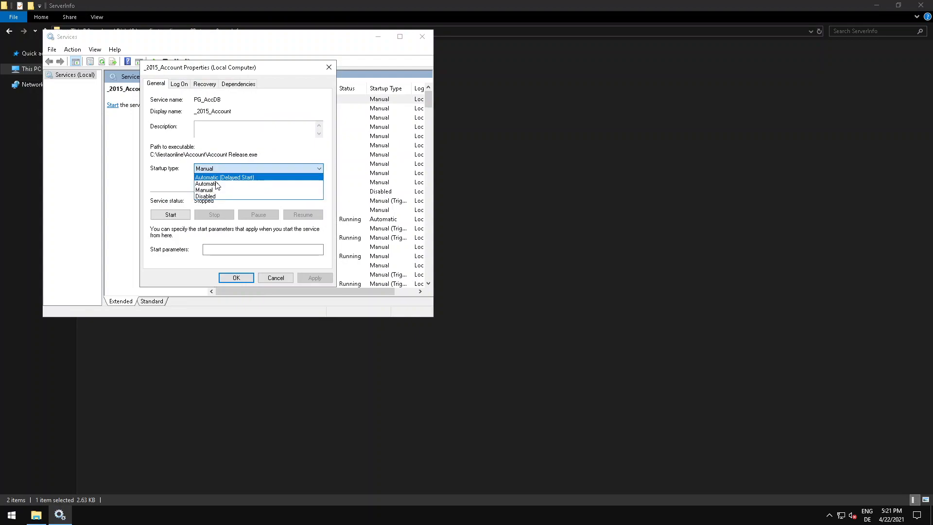
pyautogui.click(218, 183)
pyautogui.press('Return')
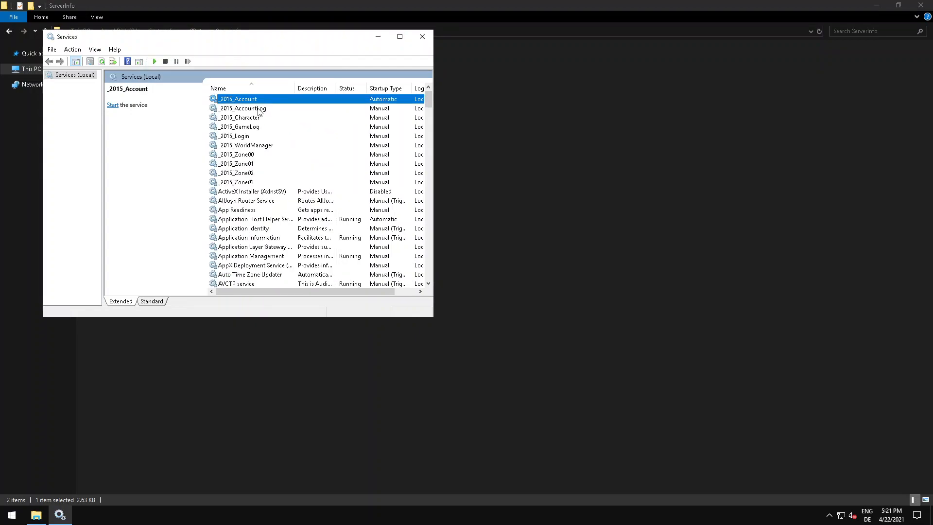
# Find the SQL Server (SQLEXPRESS) service to check its startup type, and return to the _2015 services.
pyautogui.click(289, 144)
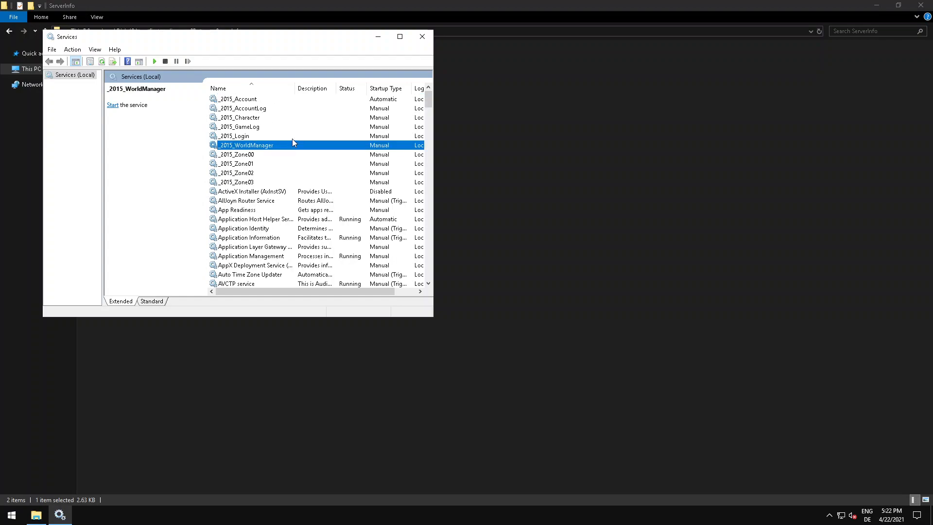
pyautogui.write('sql')
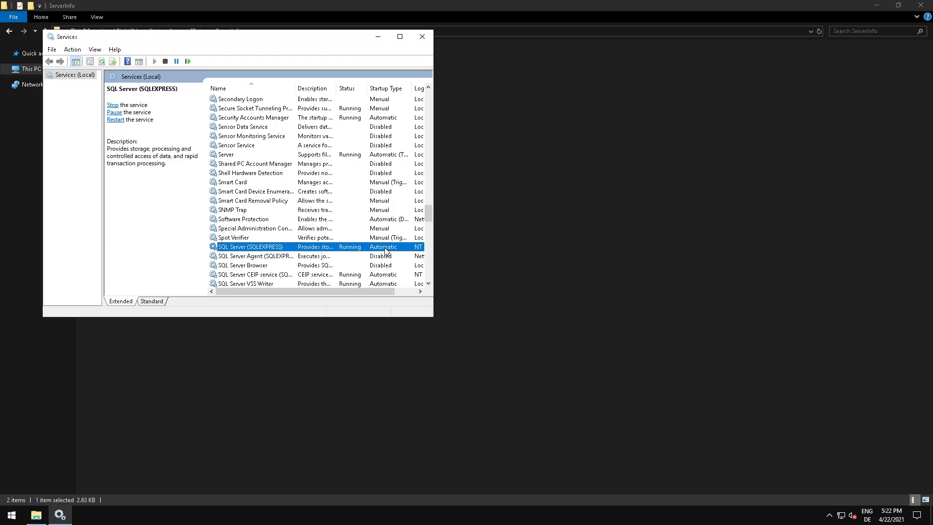
pyautogui.moveTo(429, 213); pyautogui.dragTo(428, 99)
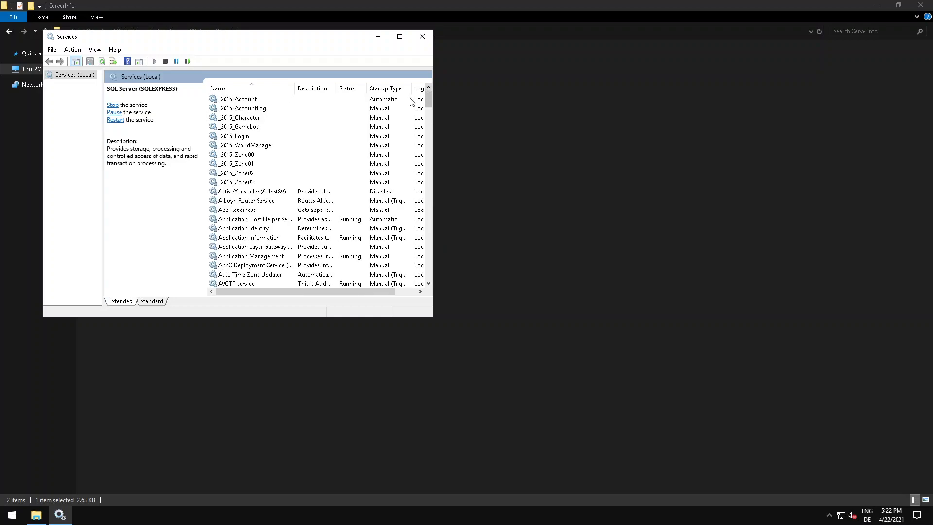
# Set the startup type of the _2015_AccountLog service to Automatic.
pyautogui.click(248, 111)
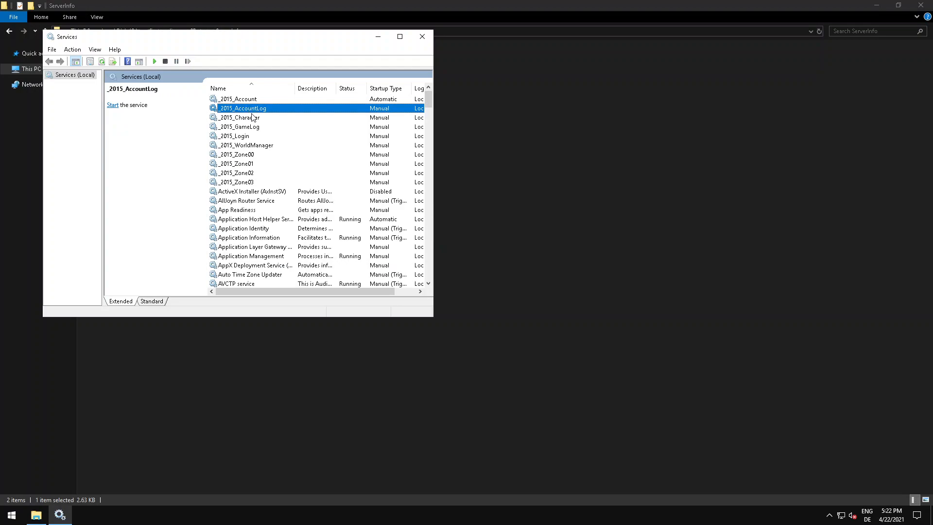
pyautogui.click(254, 119)
pyautogui.click(251, 110)
pyautogui.click(247, 100)
pyautogui.click(251, 111)
pyautogui.rightClick(252, 111)
pyautogui.click(284, 197)
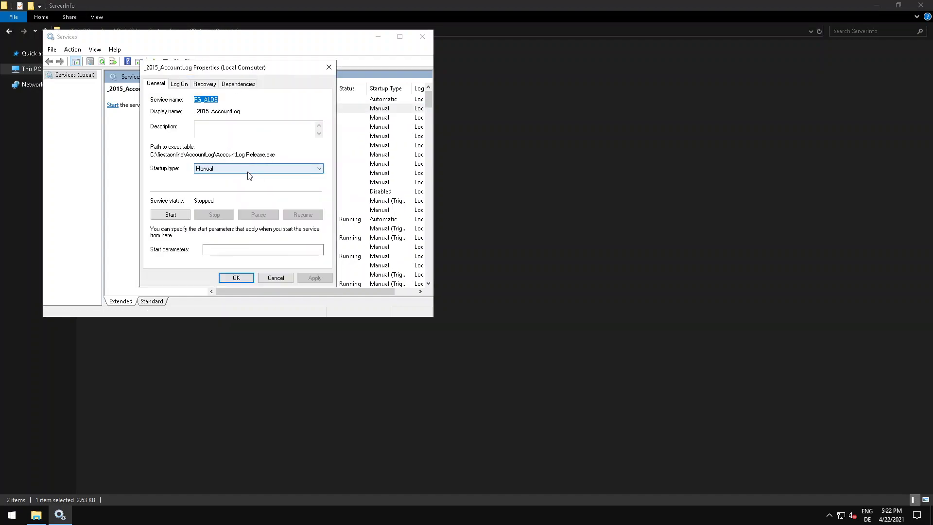
pyautogui.click(248, 170)
pyautogui.click(224, 184)
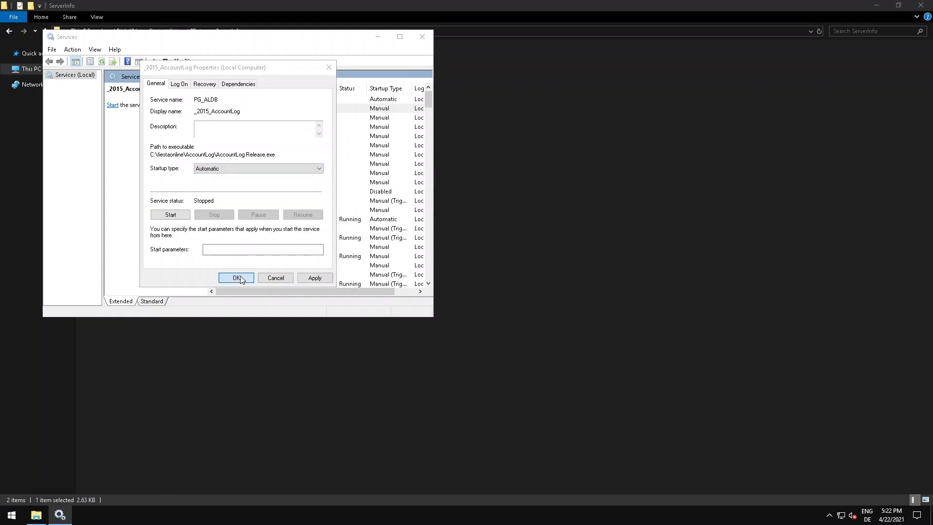
pyautogui.click(236, 277)
# Set the startup type of the _2015_Character service to Automatic.
pyautogui.rightClick(248, 120)
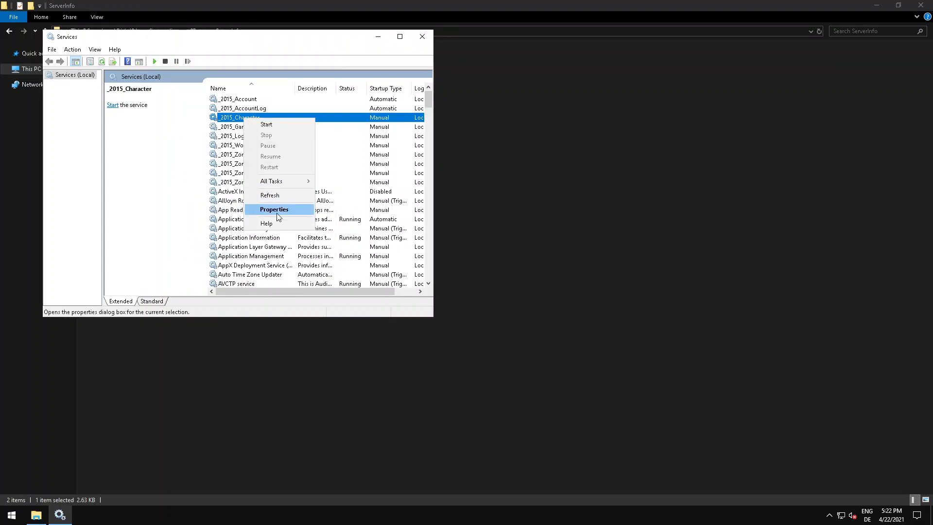
pyautogui.click(276, 212)
pyautogui.click(213, 169)
pyautogui.click(224, 184)
pyautogui.click(236, 277)
# Set the startup type of the _2015_GameLog service to Automatic.
pyautogui.rightClick(245, 126)
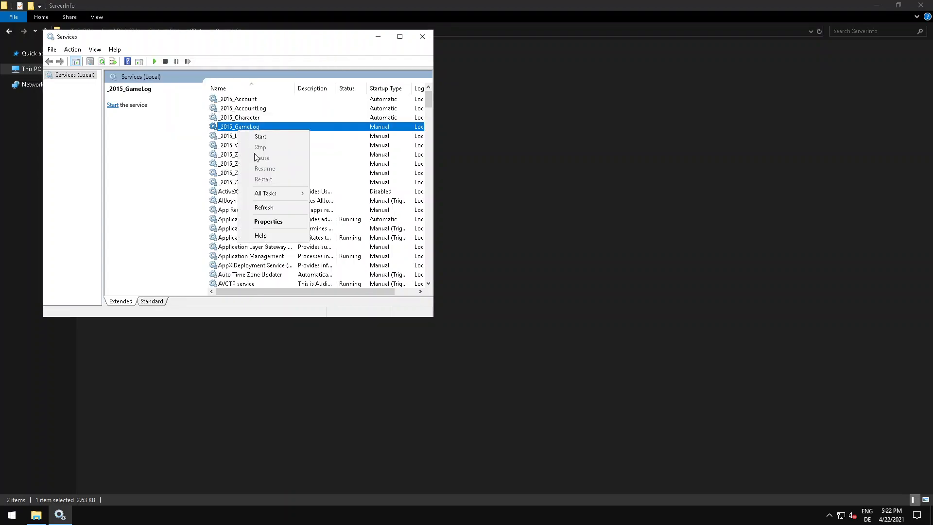
pyautogui.click(267, 217)
pyautogui.click(212, 169)
pyautogui.click(224, 183)
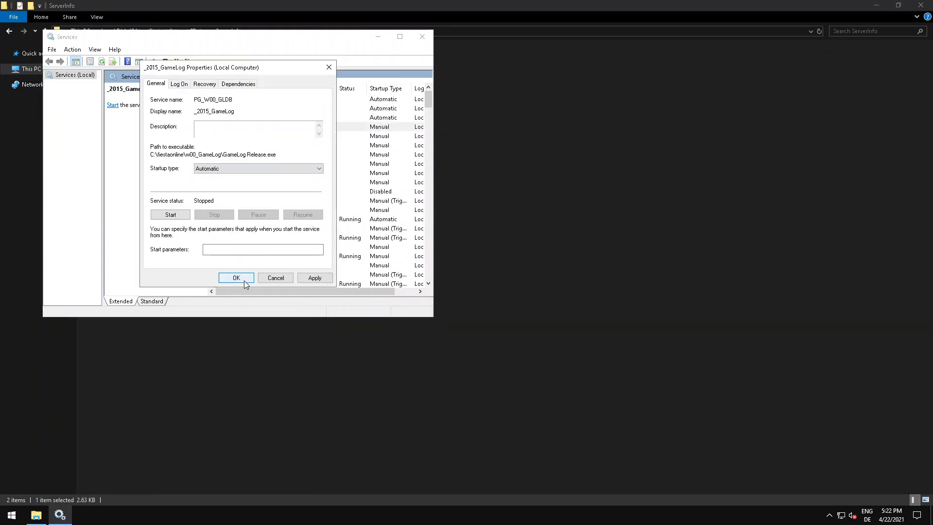
pyautogui.click(236, 277)
# Set the startup type of the _2015_Login service to Automatic.
pyautogui.rightClick(239, 138)
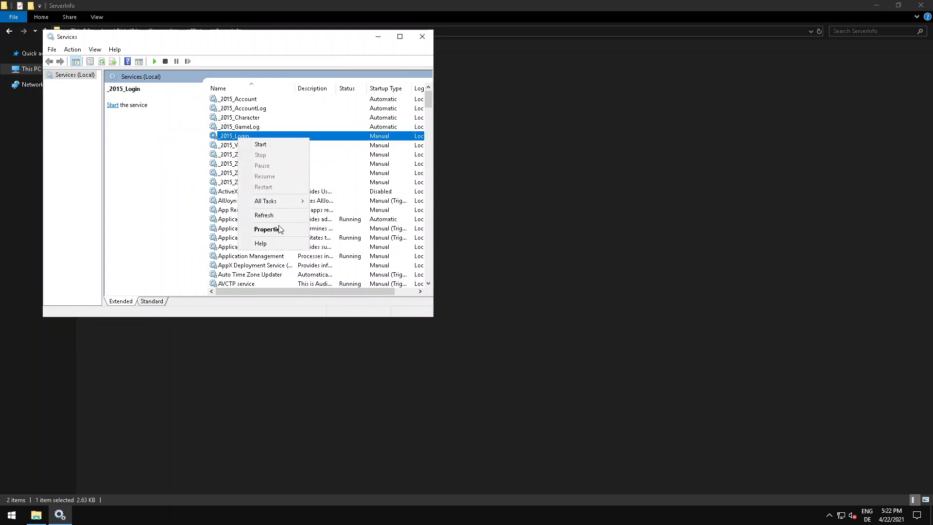
pyautogui.click(267, 226)
pyautogui.click(213, 169)
pyautogui.click(223, 183)
pyautogui.click(236, 277)
# Set the startup type of the _2015_WorldManager service to Automatic.
pyautogui.rightClick(239, 146)
pyautogui.click(257, 233)
pyautogui.click(212, 169)
pyautogui.click(222, 184)
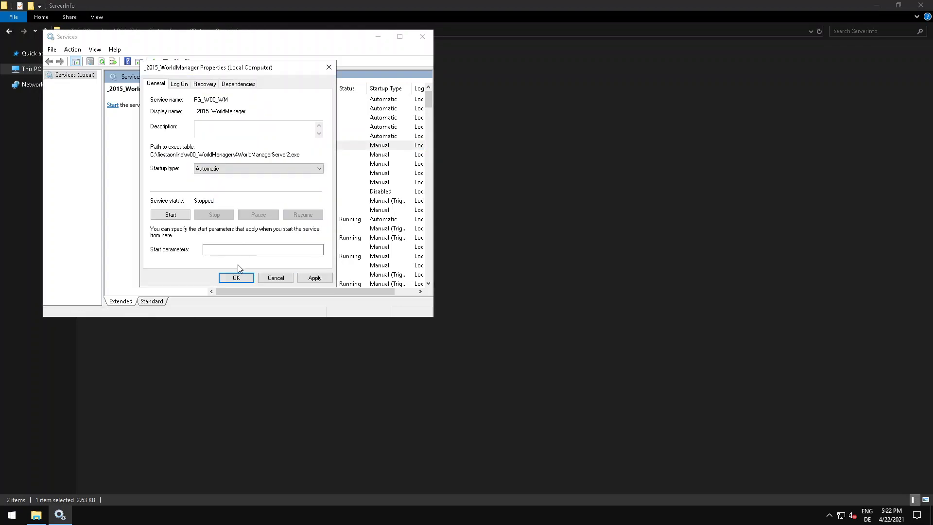
pyautogui.click(236, 277)
# Set the startup type of the _2015_Zone00 service to Automatic (Delayed Start).
pyautogui.click(249, 157)
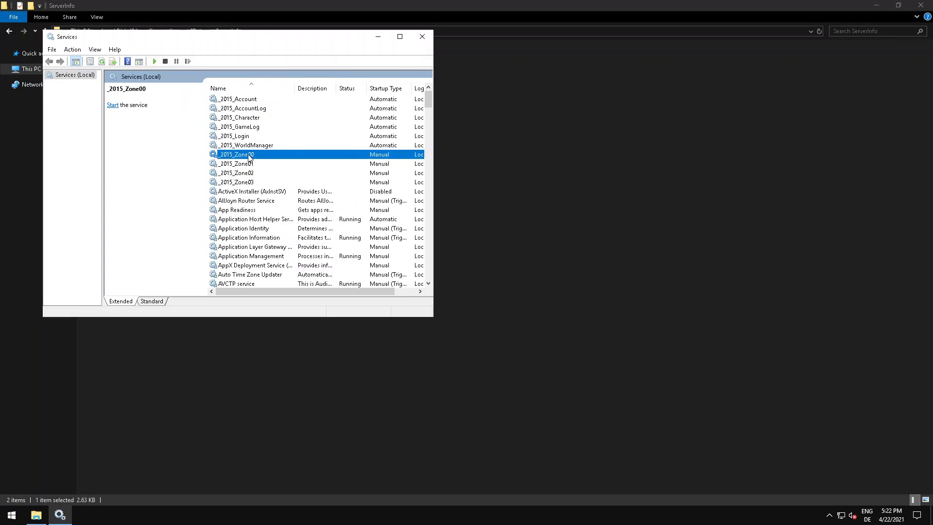
pyautogui.rightClick(249, 155)
pyautogui.click(260, 244)
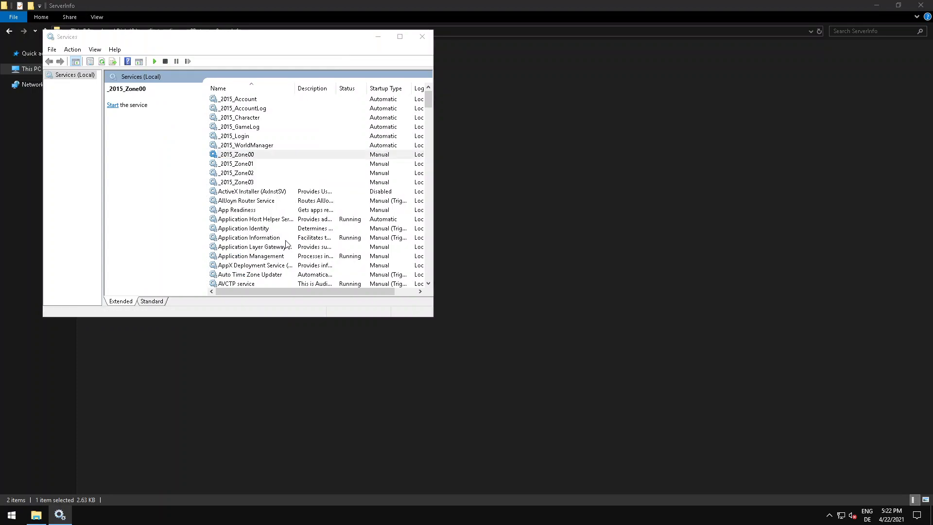
pyautogui.click(233, 169)
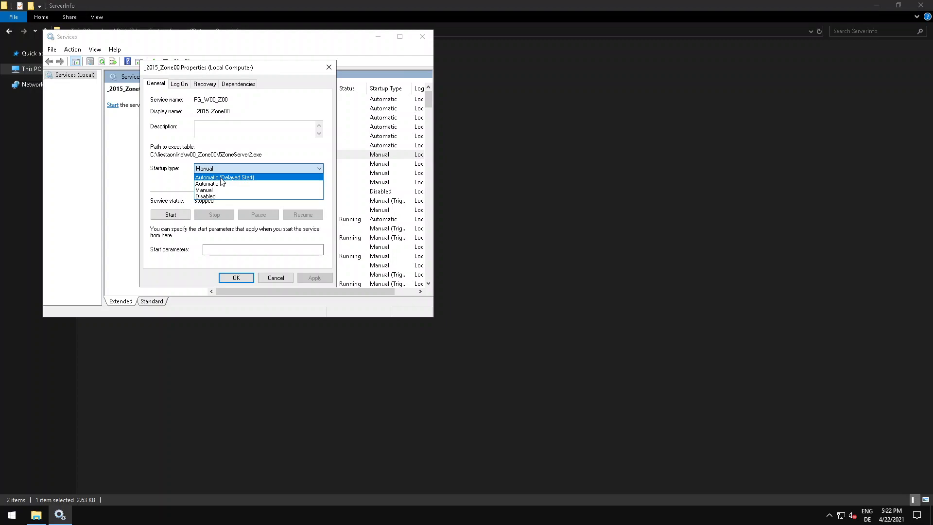
pyautogui.click(222, 177)
pyautogui.click(237, 278)
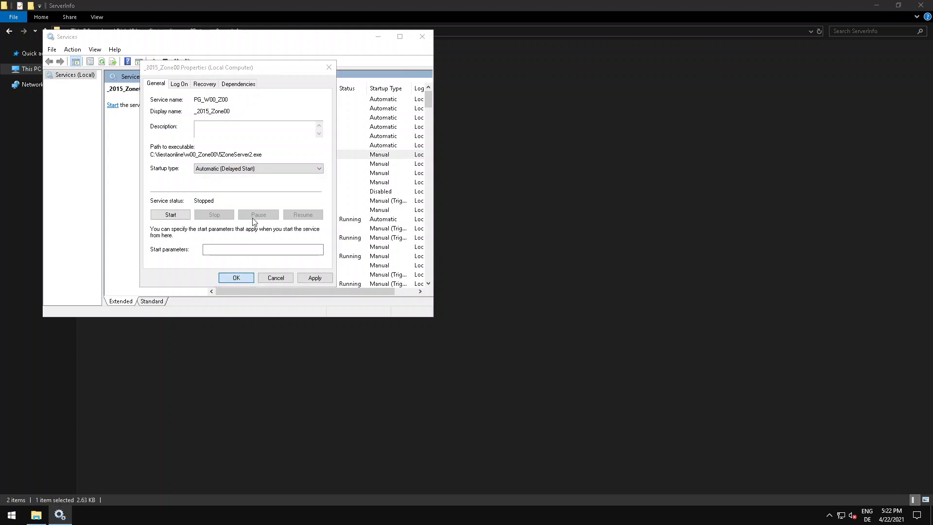
pyautogui.click(11, 514)
pyautogui.click(245, 163)
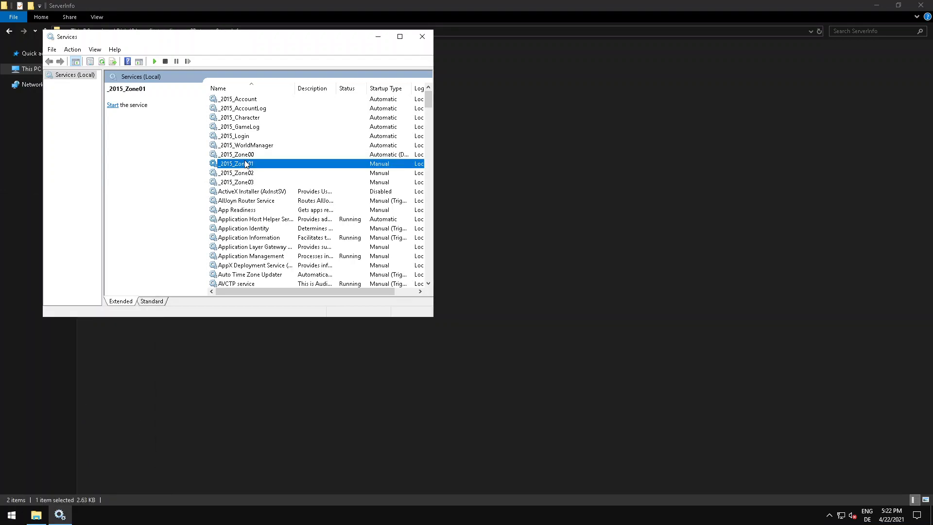
pyautogui.click(245, 155)
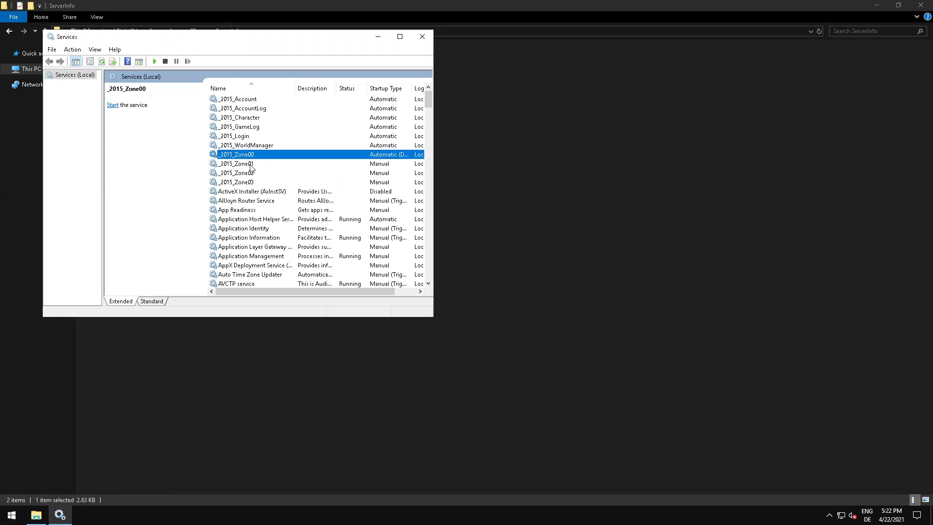
pyautogui.click(251, 164)
pyautogui.click(247, 155)
pyautogui.click(253, 166)
pyautogui.click(250, 153)
pyautogui.click(253, 166)
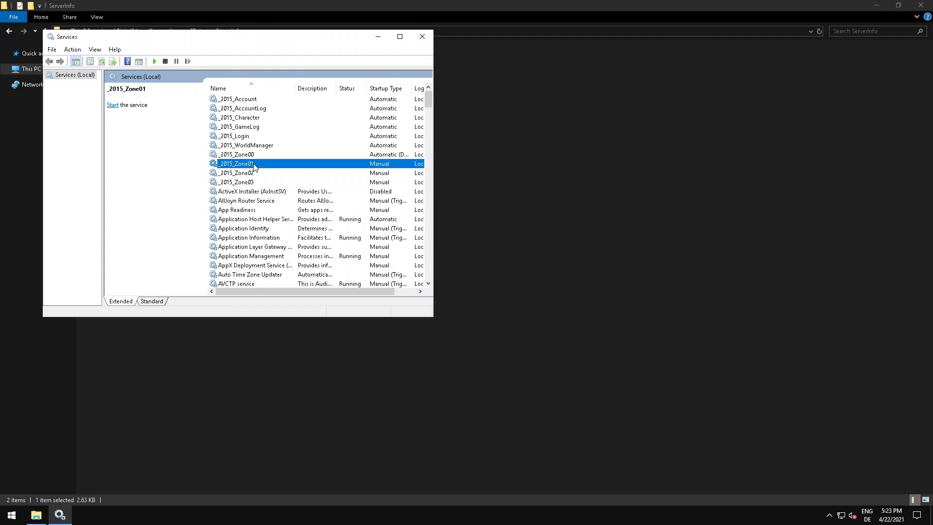
pyautogui.click(254, 154)
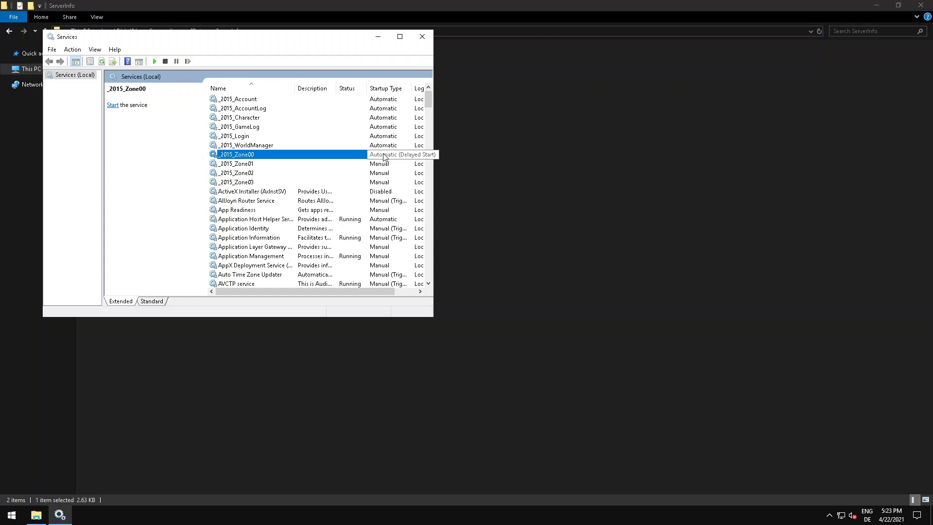
# Set the startup type of the _2015_Zone01 service to Automatic (Delayed Start).
pyautogui.click(222, 165)
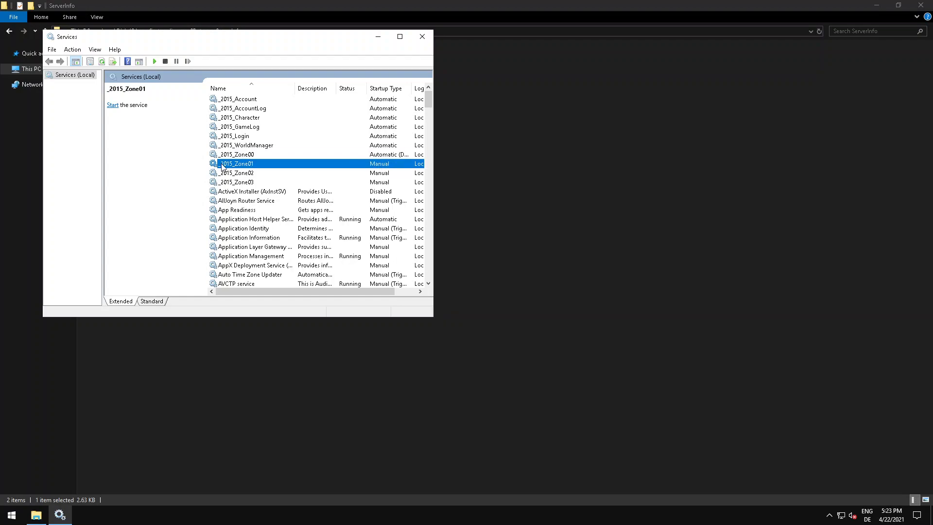
pyautogui.rightClick(231, 166)
pyautogui.click(252, 256)
pyautogui.click(217, 169)
pyautogui.click(224, 178)
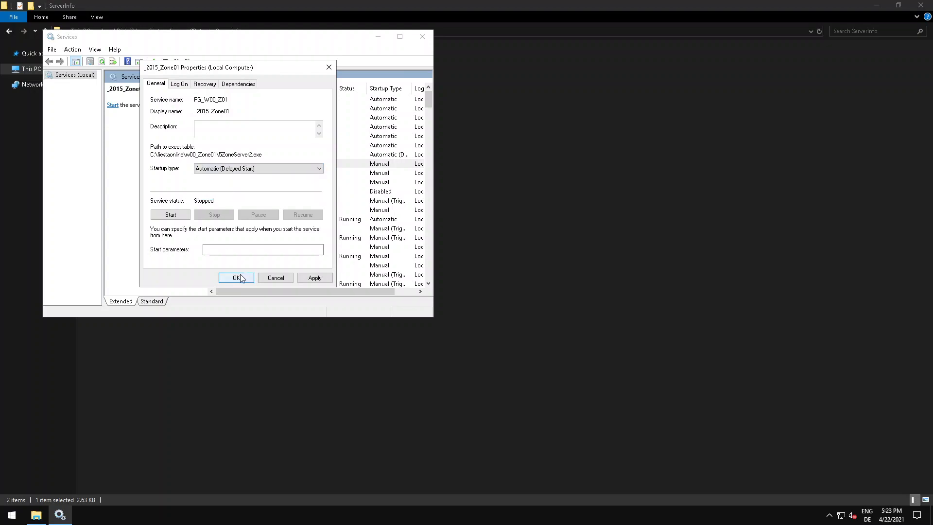
pyautogui.click(236, 278)
# Set the startup type of the _2015_Zone02 service to Automatic (Delayed Start).
pyautogui.rightClick(239, 173)
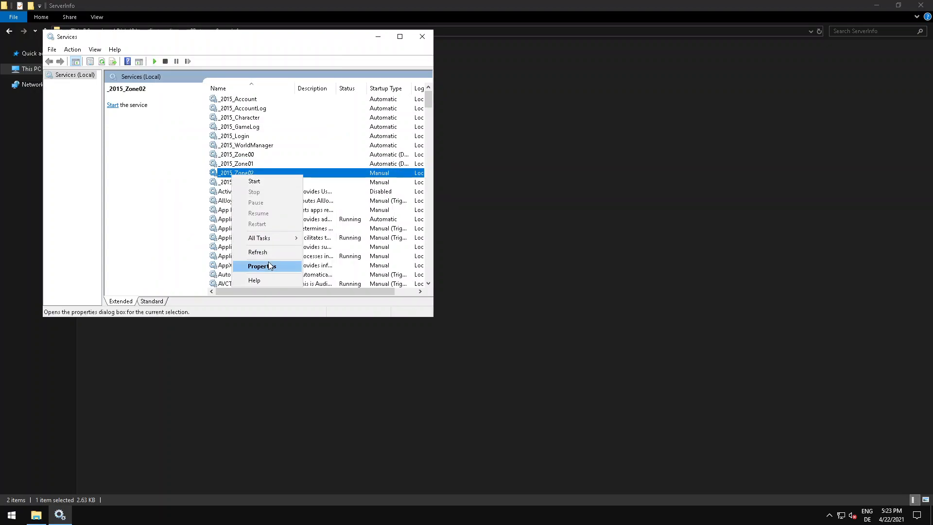
pyautogui.click(253, 266)
pyautogui.click(218, 169)
pyautogui.click(224, 177)
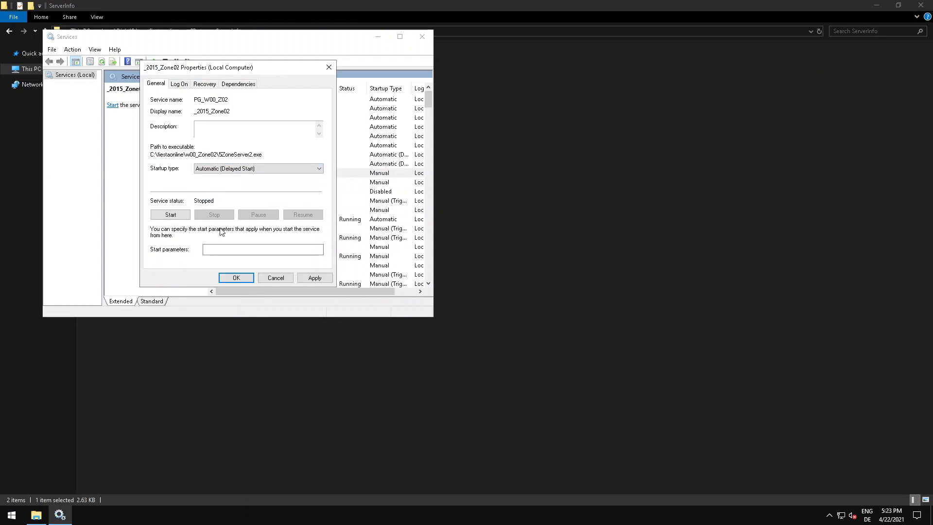
pyautogui.click(236, 277)
# Set the startup type of the _2015_Zone03 service to Automatic (Delayed Start).
pyautogui.rightClick(232, 181)
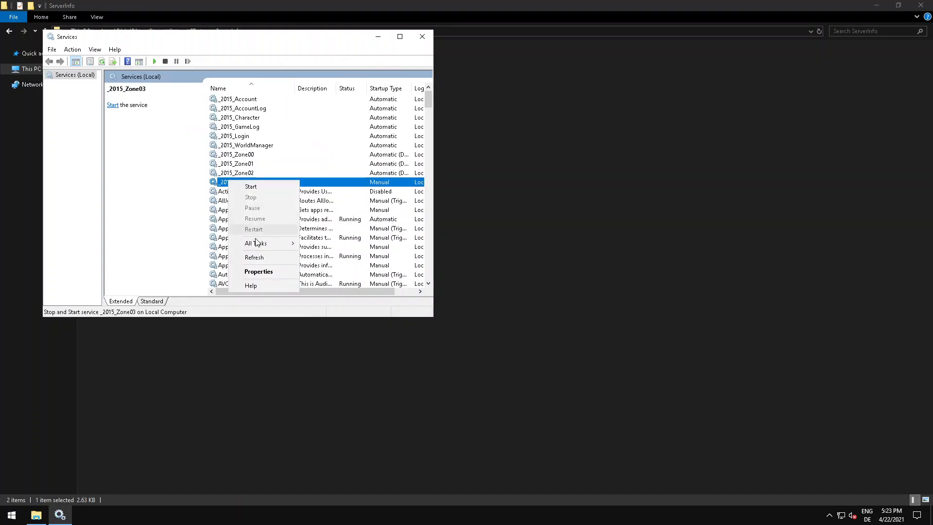
pyautogui.click(254, 272)
pyautogui.click(217, 168)
pyautogui.click(224, 177)
pyautogui.click(248, 278)
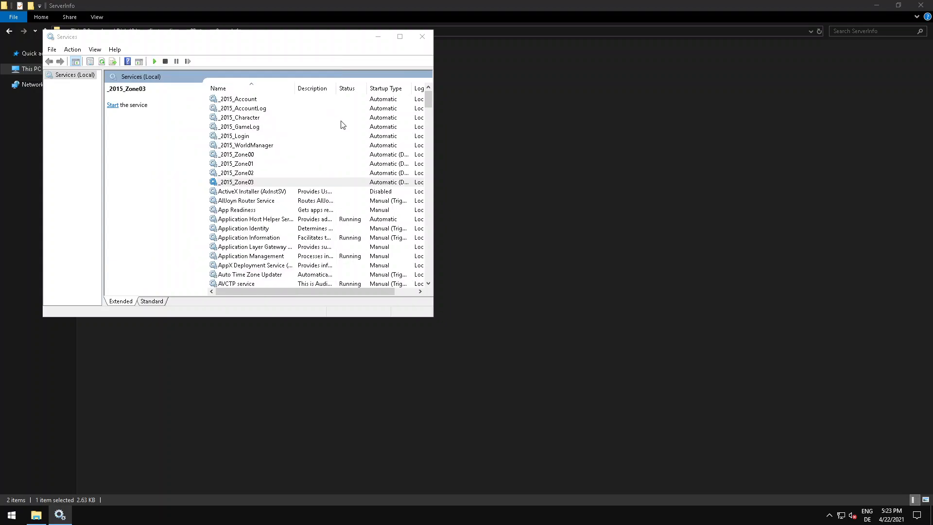
pyautogui.click(345, 100)
pyautogui.click(293, 155)
pyautogui.click(296, 165)
pyautogui.click(300, 174)
pyautogui.click(302, 183)
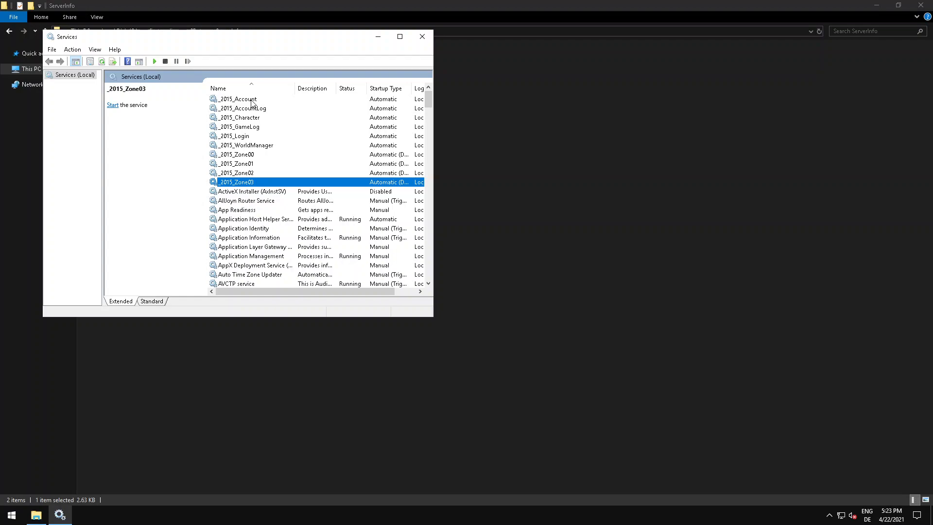
# Start the _2015_Account service and close the ServerInfo folder window.
pyautogui.rightClick(253, 101)
pyautogui.click(265, 106)
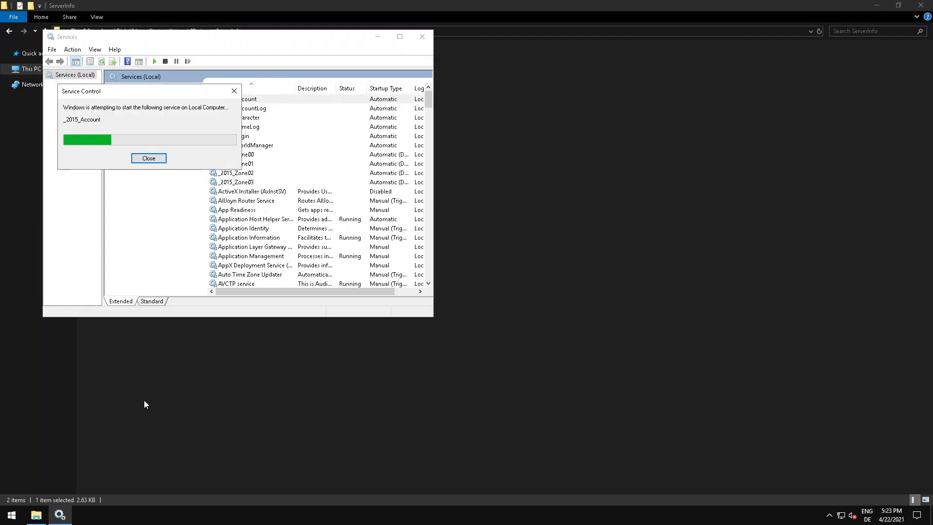
pyautogui.click(143, 412)
pyautogui.click(919, 5)
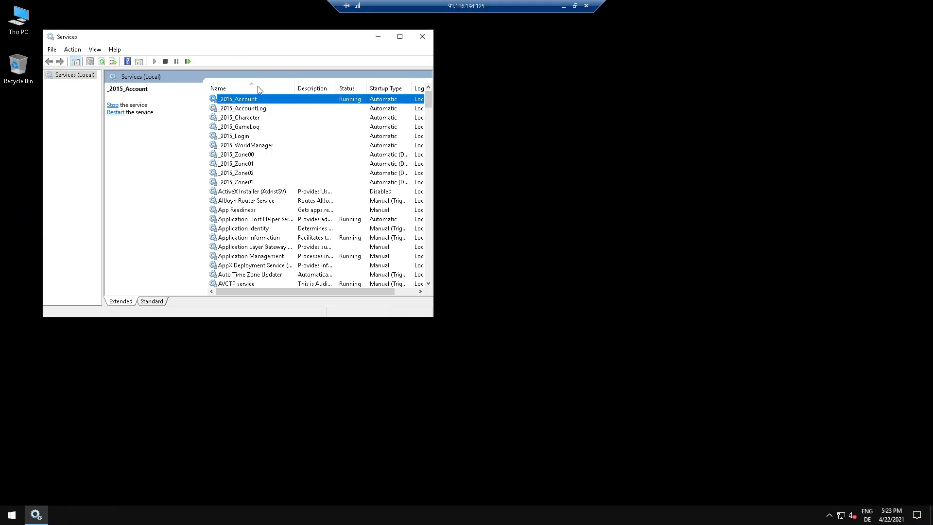
# Start the _2015_AccountLog, _2015_Character and _2015_GameLog services.
pyautogui.rightClick(254, 108)
pyautogui.click(260, 115)
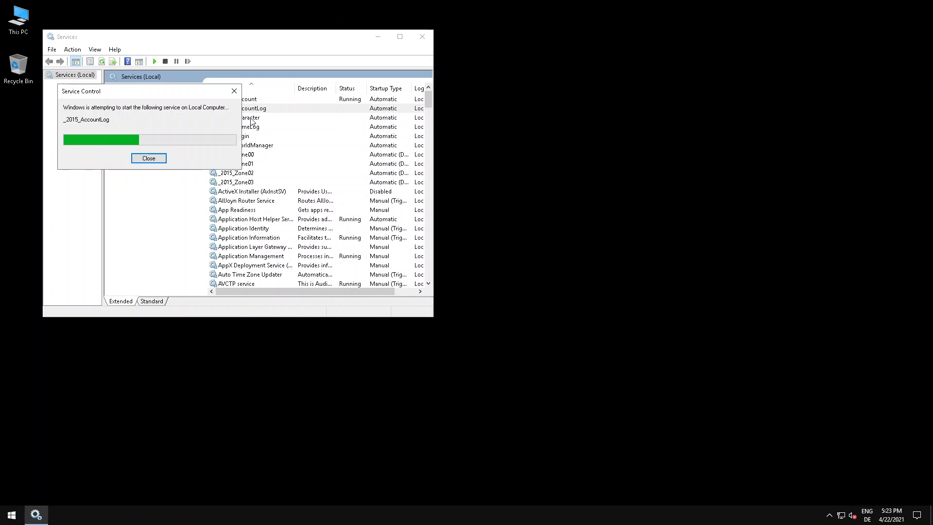
pyautogui.rightClick(250, 118)
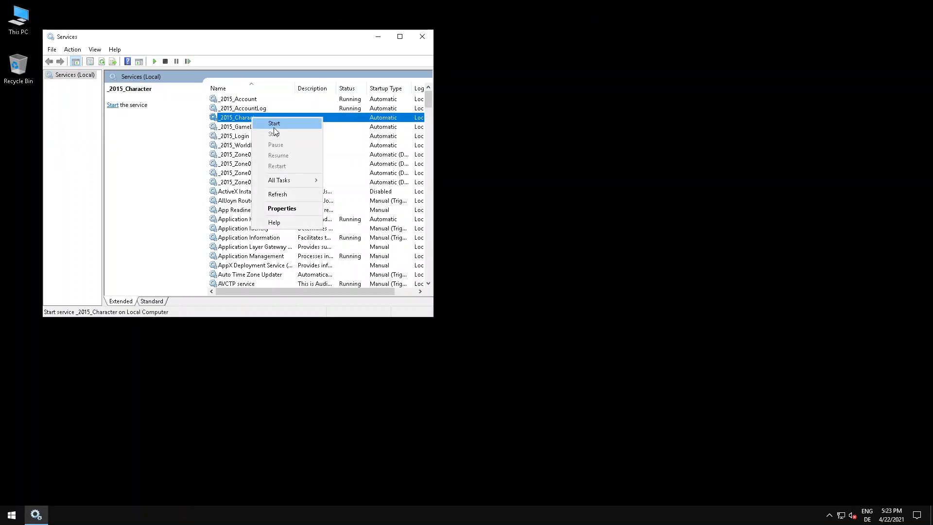
pyautogui.click(270, 125)
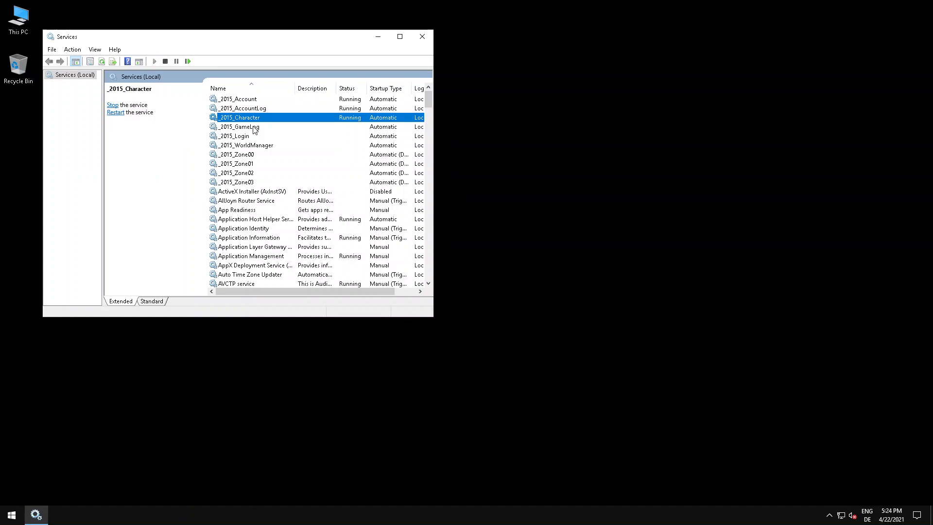
pyautogui.rightClick(254, 127)
pyautogui.click(265, 132)
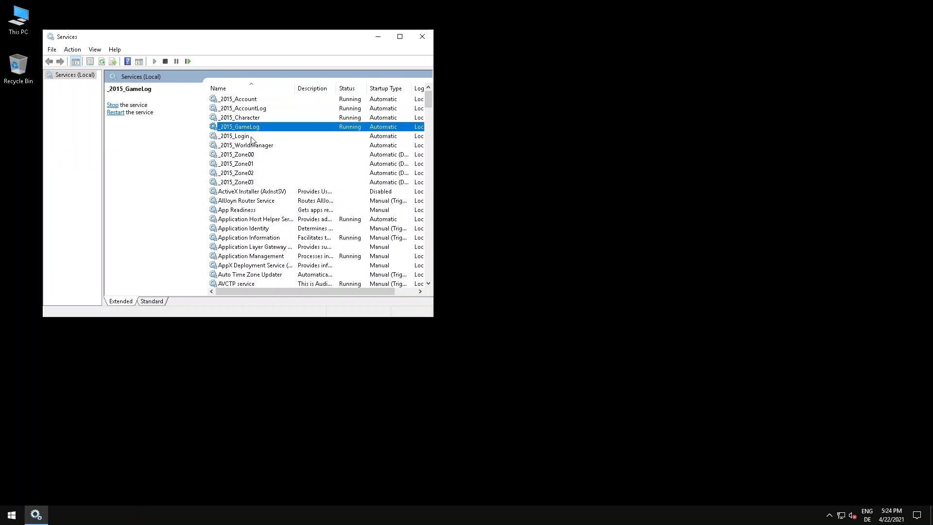
# Start the _2015_Login and _2015_WorldManager services.
pyautogui.rightClick(251, 138)
pyautogui.click(261, 143)
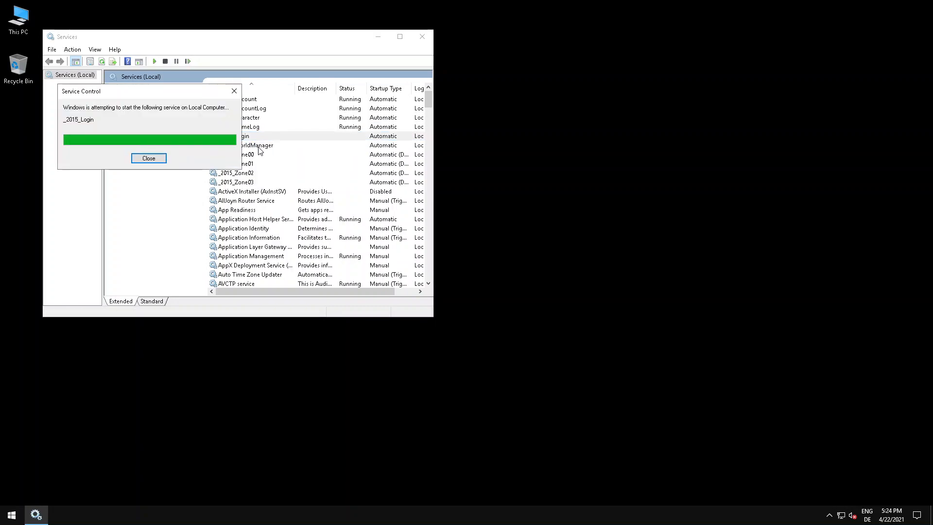
pyautogui.rightClick(260, 148)
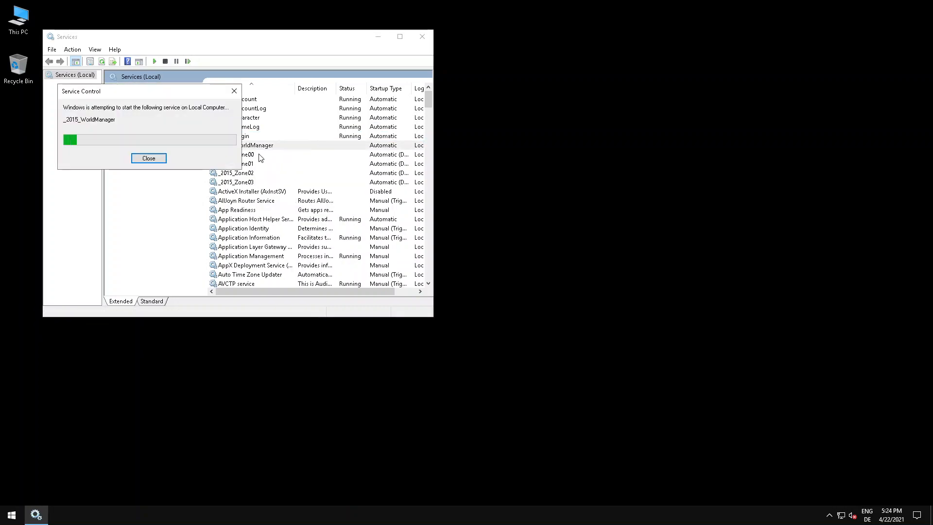
# Start the four zone services _2015_Zone00, _2015_Zone01, _2015_Zone02 and _2015_Zone03.
pyautogui.click(254, 154)
pyautogui.rightClick(255, 154)
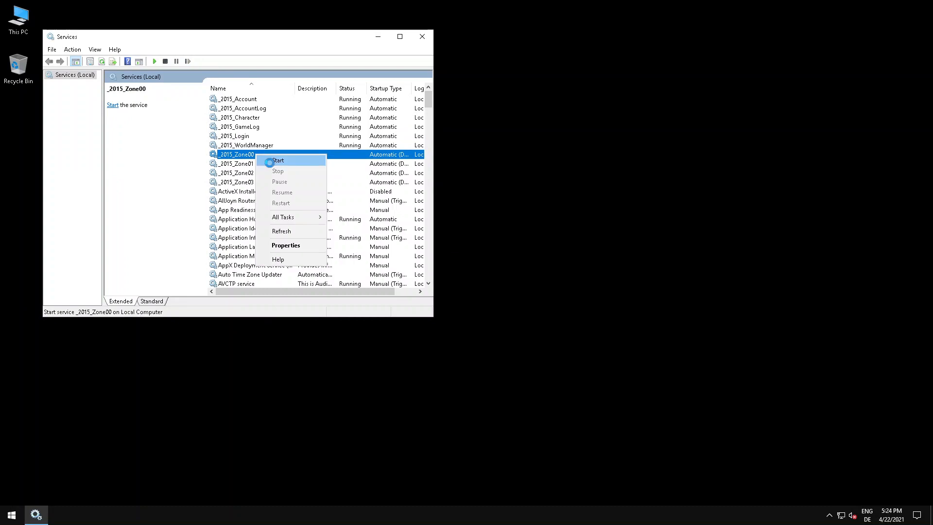
pyautogui.click(265, 161)
pyautogui.rightClick(256, 164)
pyautogui.click(265, 169)
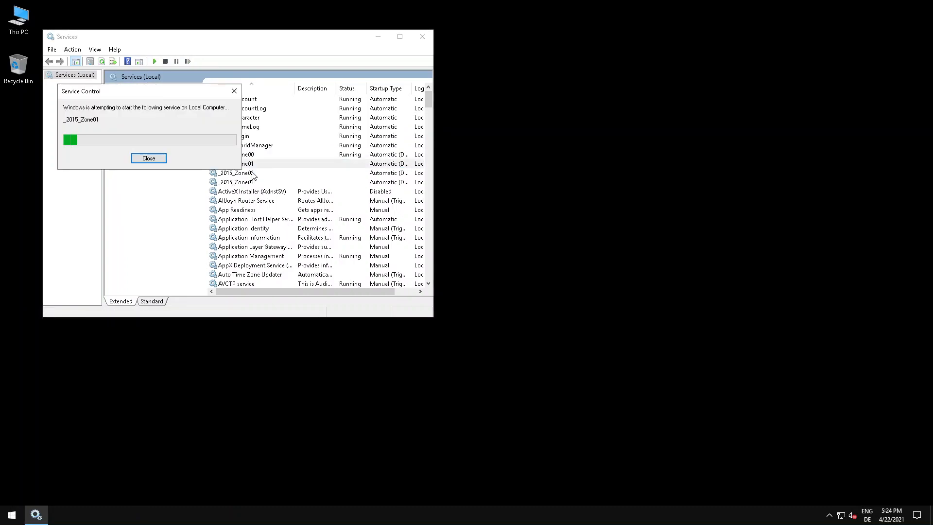
pyautogui.click(252, 173)
pyautogui.rightClick(253, 173)
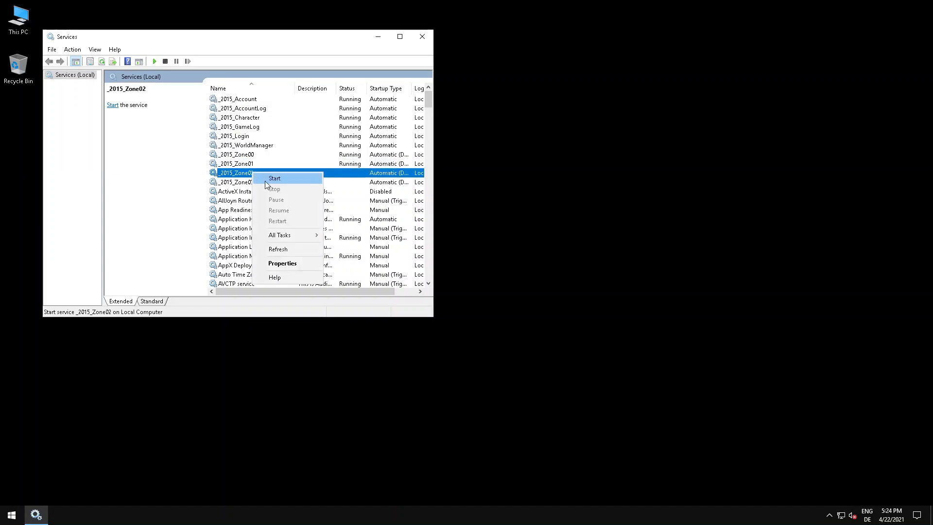
pyautogui.click(267, 181)
pyautogui.rightClick(248, 183)
pyautogui.click(264, 190)
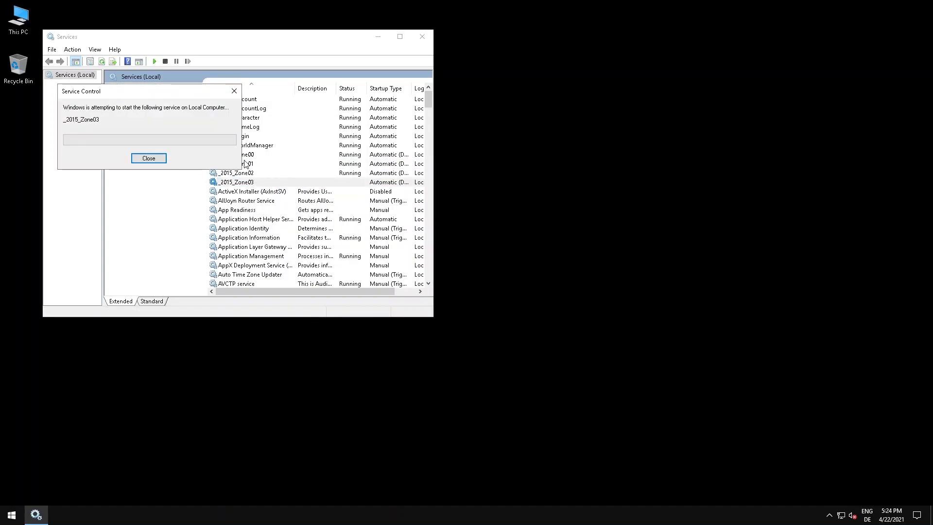
# Refresh the service list and check the status of the _2015 game services, especially GameLog, Login, WorldManager and the zones.
pyautogui.click(249, 127)
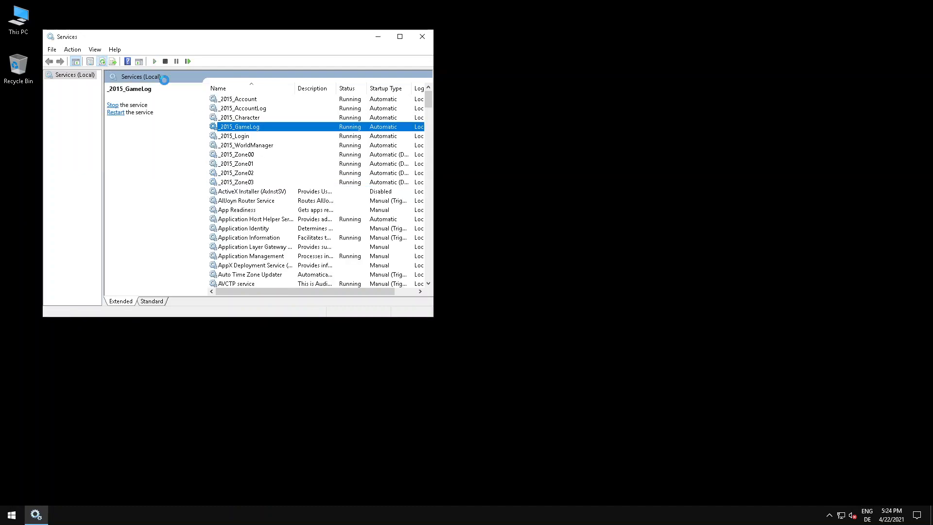
pyautogui.click(254, 138)
pyautogui.click(256, 146)
pyautogui.click(253, 138)
pyautogui.click(245, 127)
pyautogui.click(239, 156)
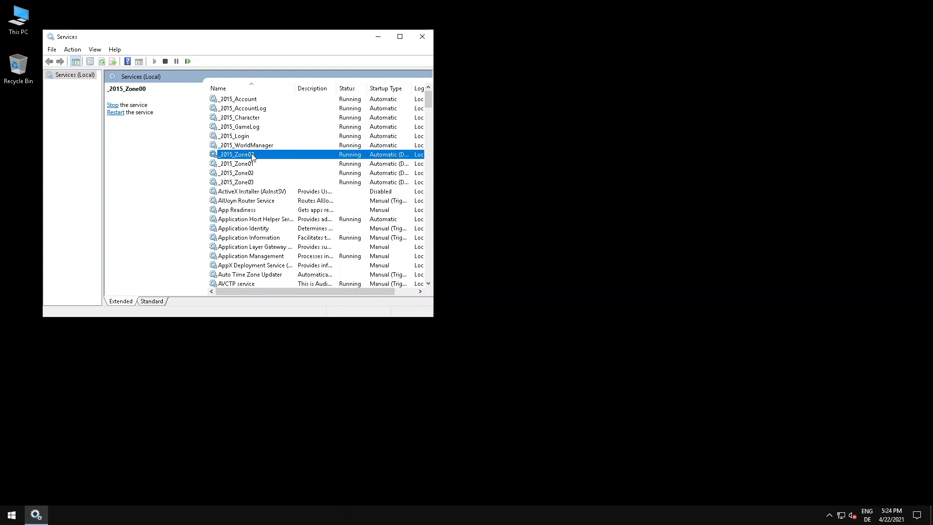
pyautogui.click(243, 146)
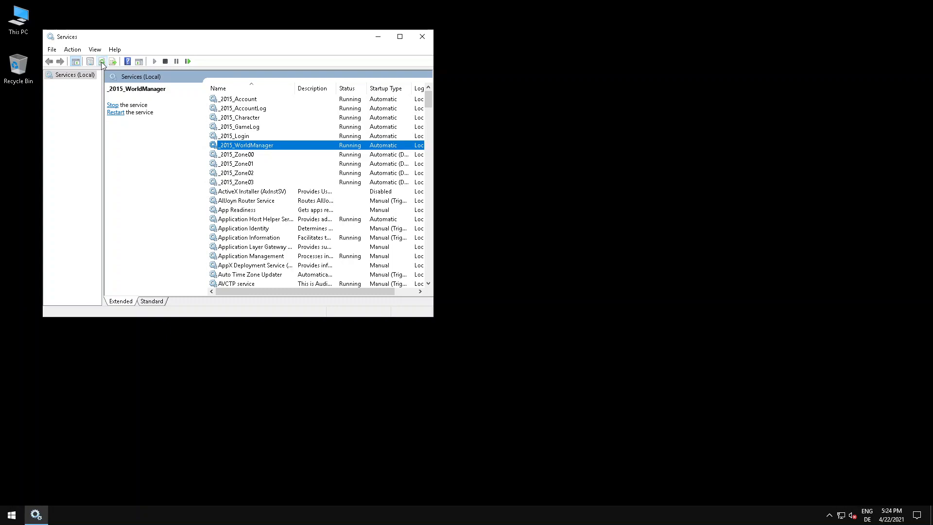
pyautogui.click(245, 140)
pyautogui.click(245, 128)
pyautogui.click(255, 156)
pyautogui.click(343, 161)
pyautogui.click(334, 154)
pyautogui.click(307, 146)
pyautogui.click(252, 138)
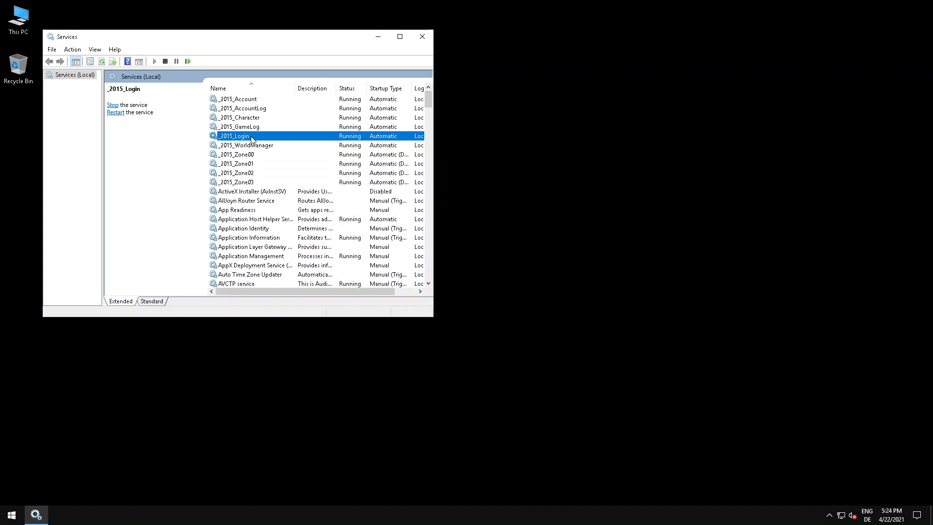
pyautogui.click(253, 155)
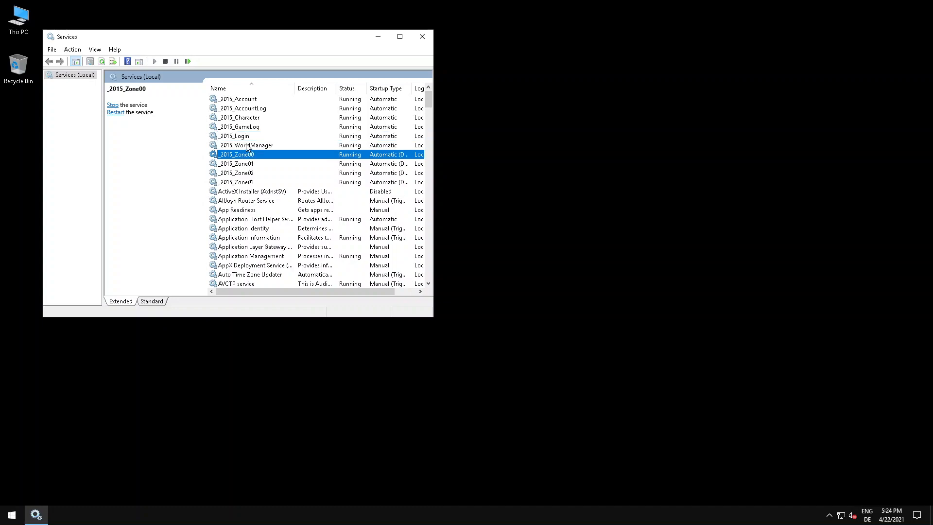
pyautogui.click(248, 145)
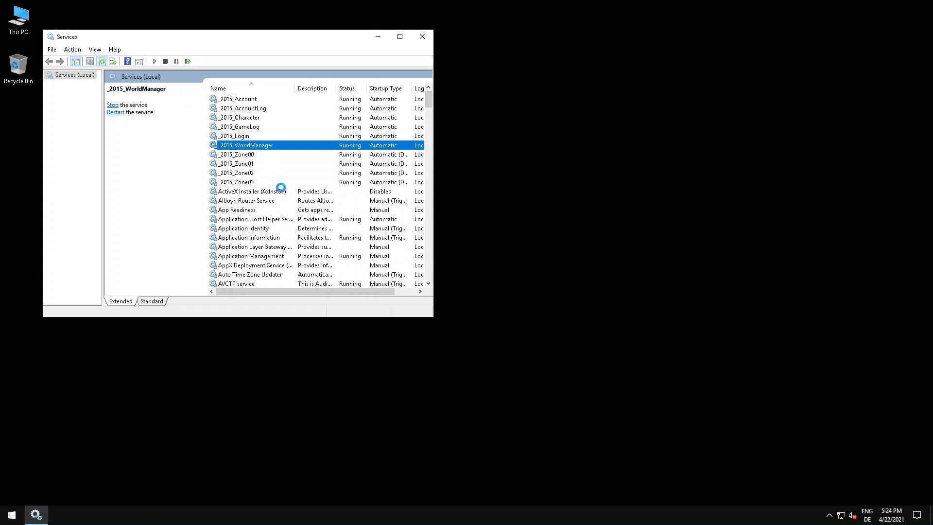
pyautogui.click(253, 137)
pyautogui.click(245, 154)
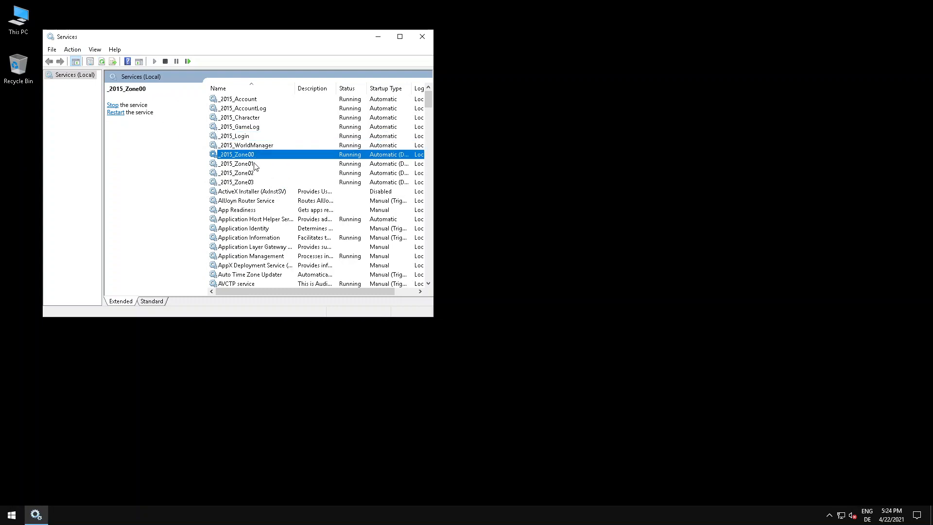
pyautogui.click(253, 164)
pyautogui.click(251, 148)
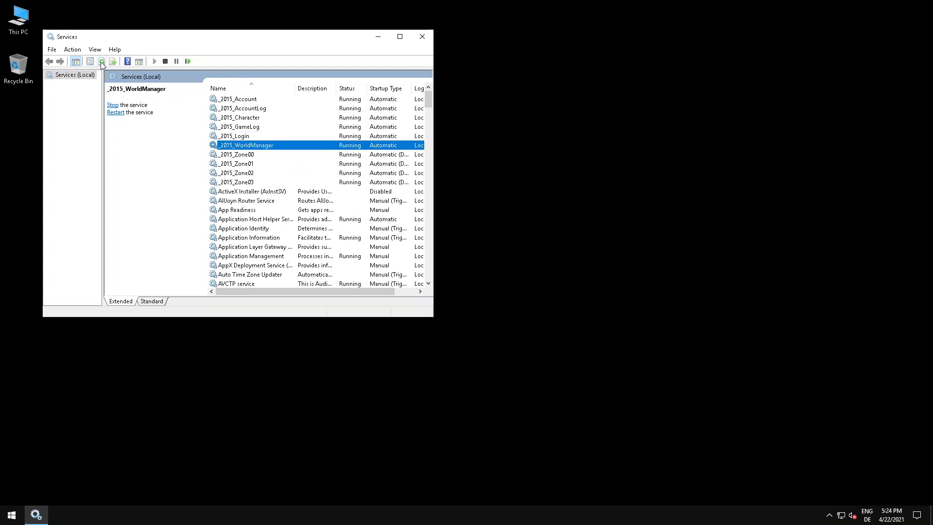
pyautogui.click(251, 137)
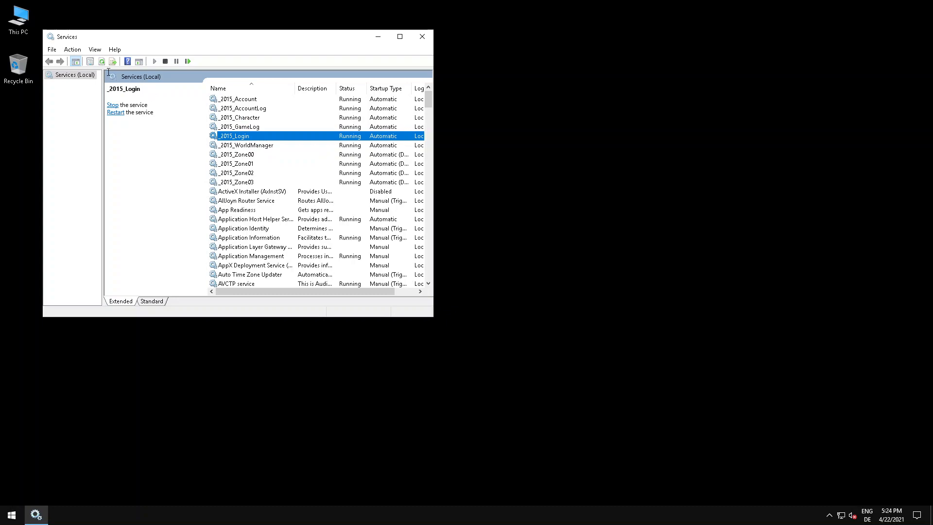
pyautogui.click(255, 127)
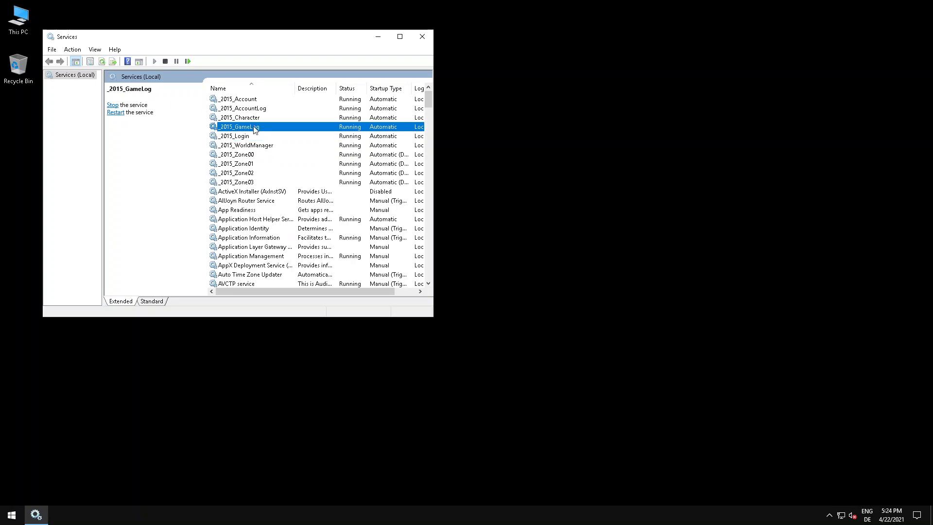
pyautogui.click(240, 137)
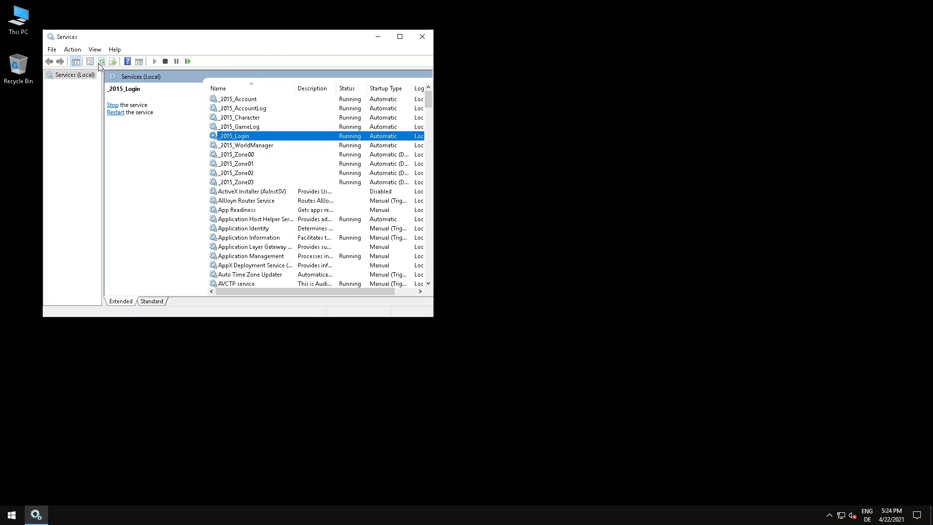
pyautogui.click(252, 146)
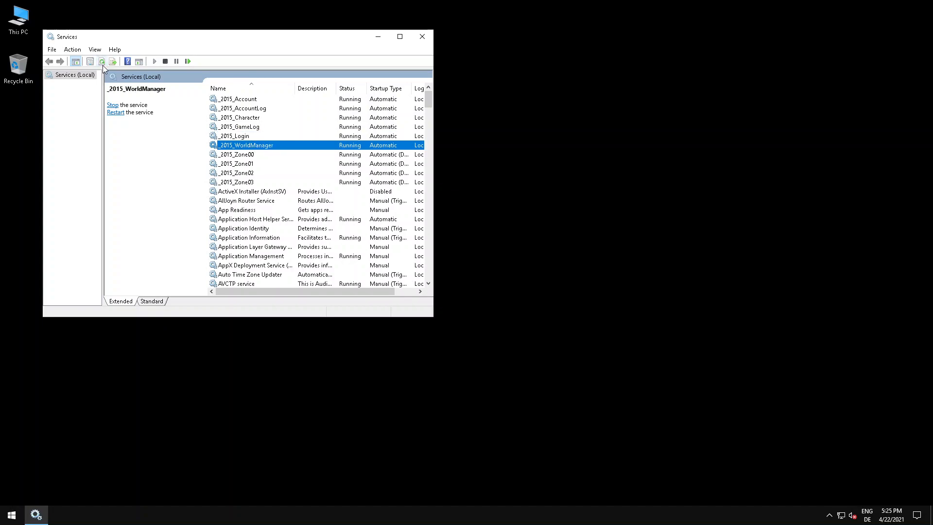
# Close the Services window and minimize the remote desktop session.
pyautogui.click(420, 39)
pyautogui.moveTo(622, 2)
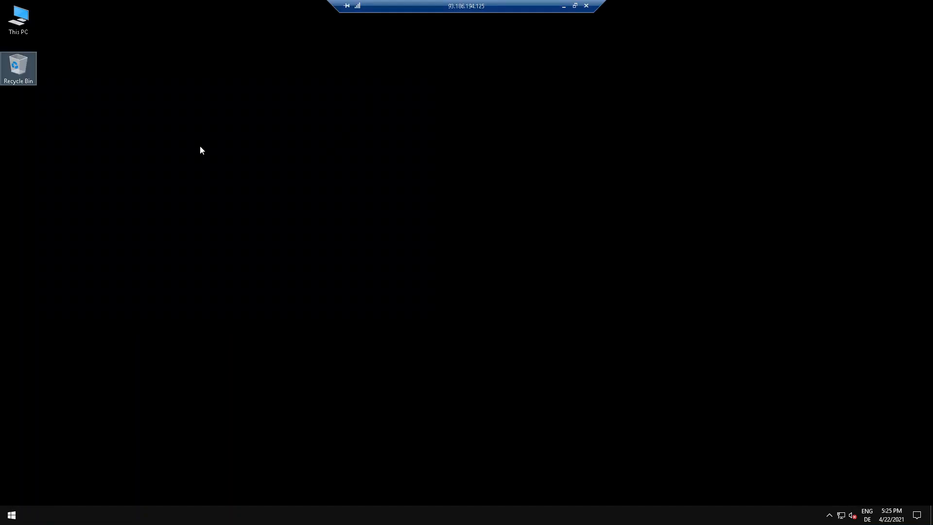
pyautogui.click(565, 5)
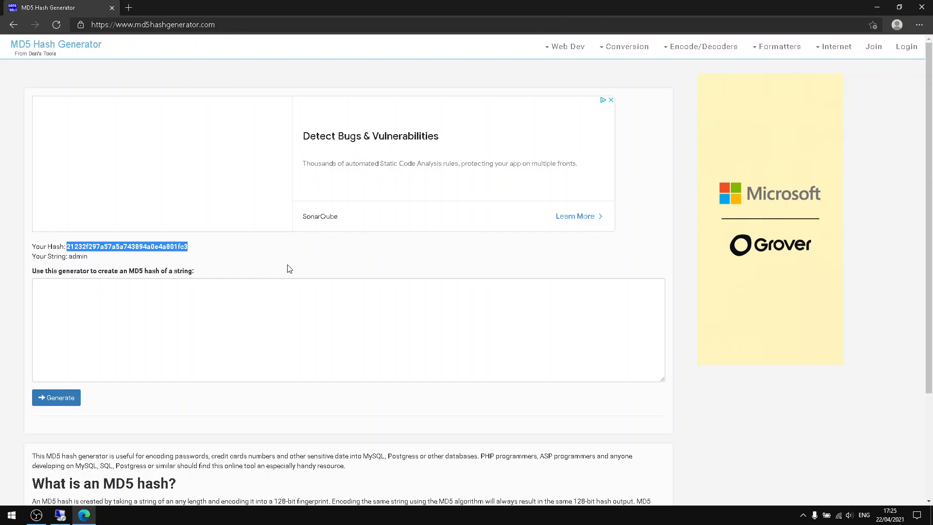
# Close the MD5 Hash Generator browser window and run start.bat from the Elfin Online Client folder.
pyautogui.click(137, 244)
pyautogui.click(921, 6)
pyautogui.doubleClick(6, 82)
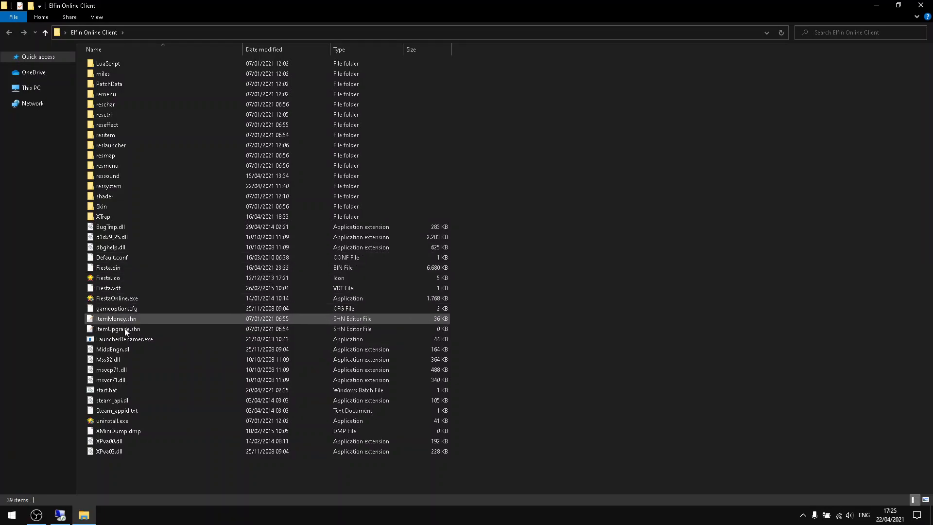
pyautogui.doubleClick(120, 390)
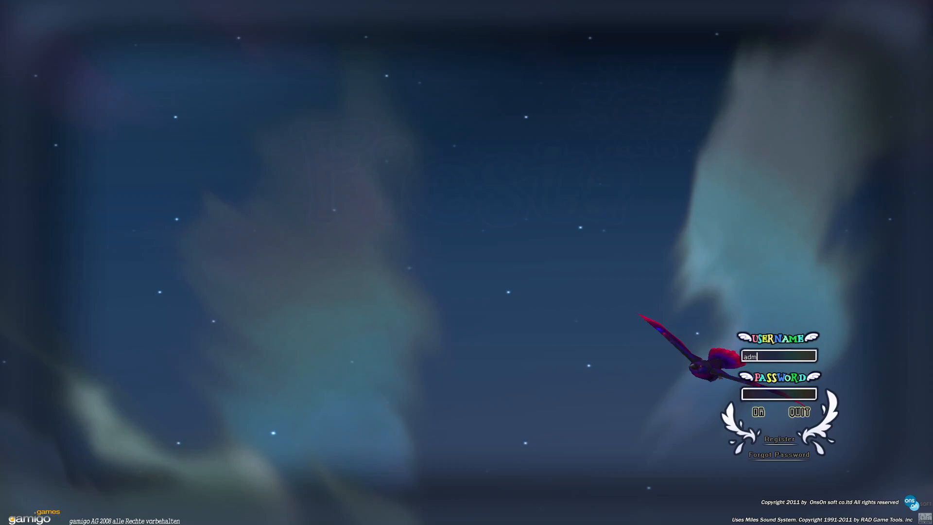
# Log in to the Fiesta game client with the username admin and the account password, and continue to the game world.
pyautogui.write('in')
pyautogui.press('Tab')
pyautogui.write('*****')
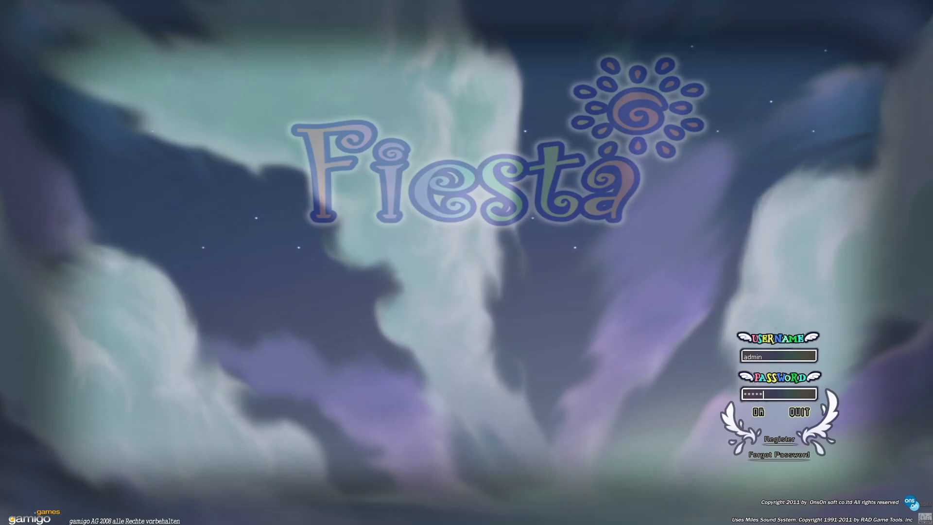
pyautogui.press('Return')
pyautogui.press('Return')
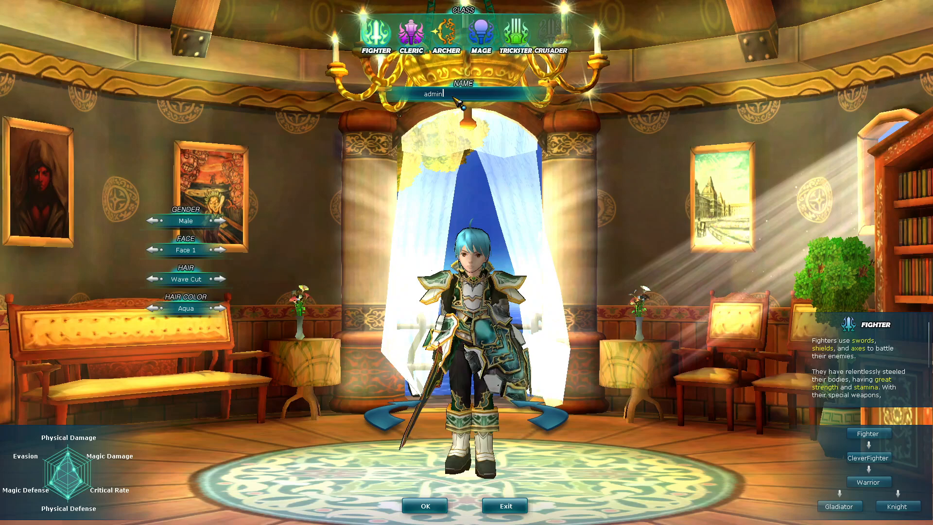
# Name the new male Fighter character master and create it.
pyautogui.press('BackSpace')
pyautogui.press('BackSpace')
pyautogui.press('BackSpace')
pyautogui.press('BackSpace')
pyautogui.press('BackSpace')
pyautogui.write('master')
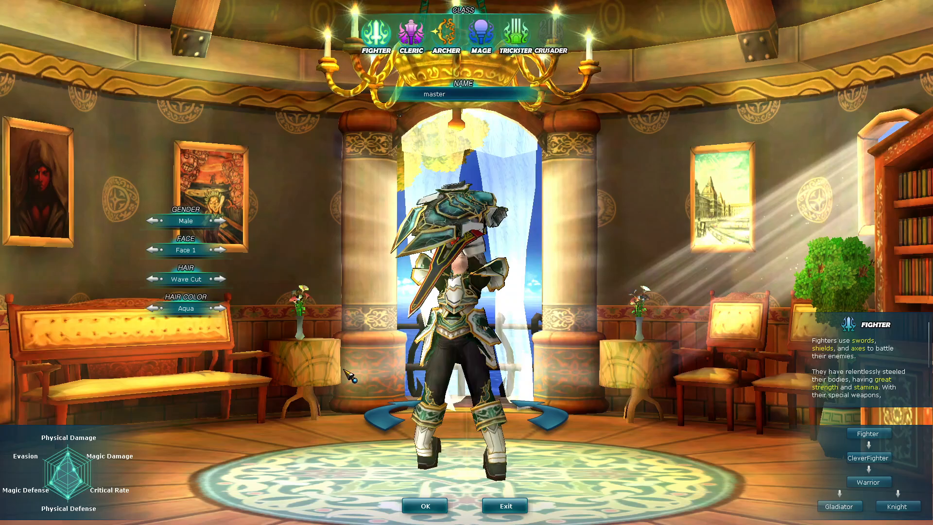
pyautogui.click(424, 505)
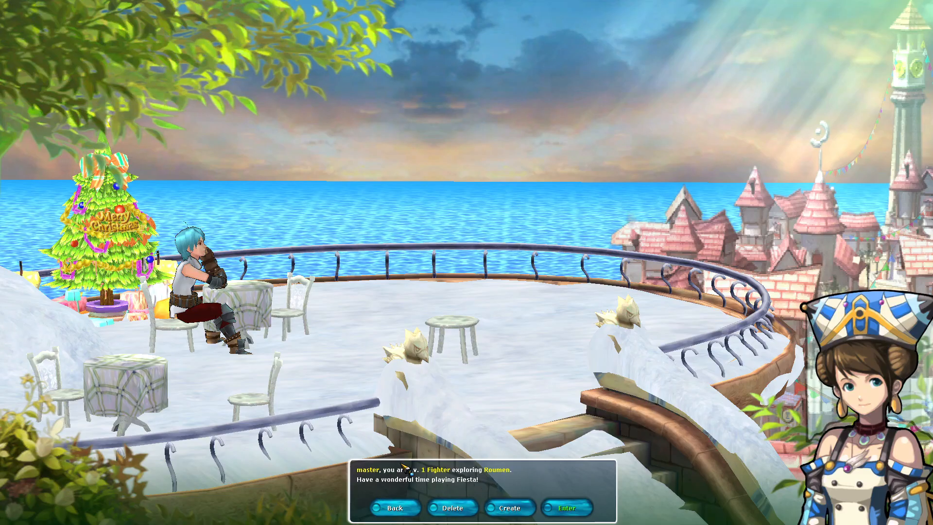